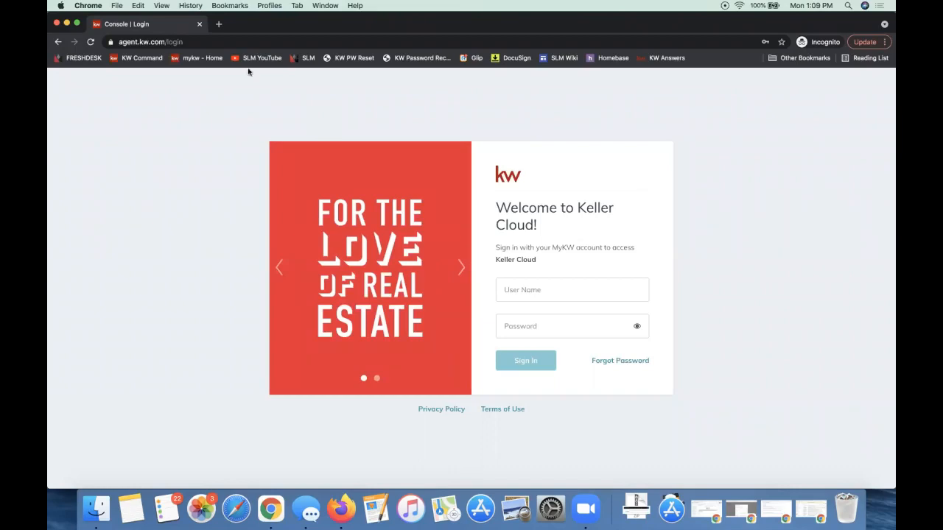
Load the Keller Cloud login page at agent.kw.com
left_click(131, 43)
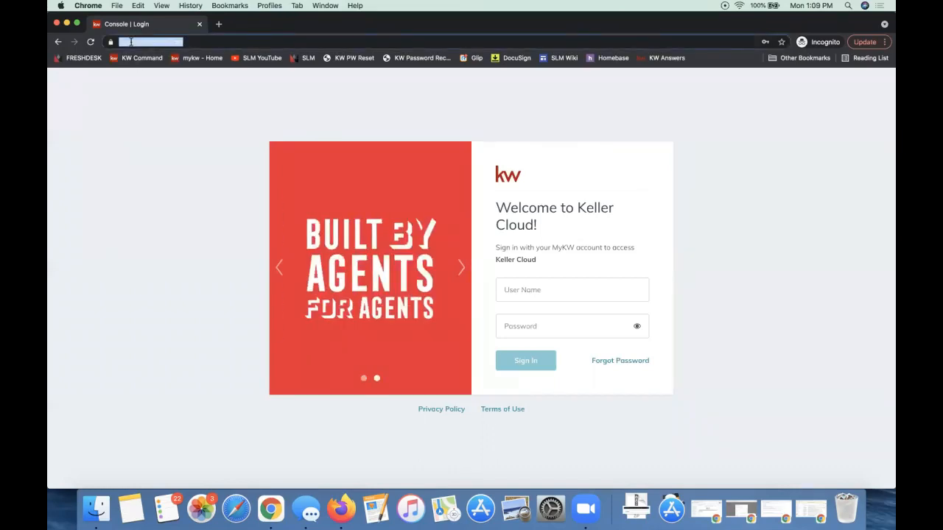
type("agent.kw.com")
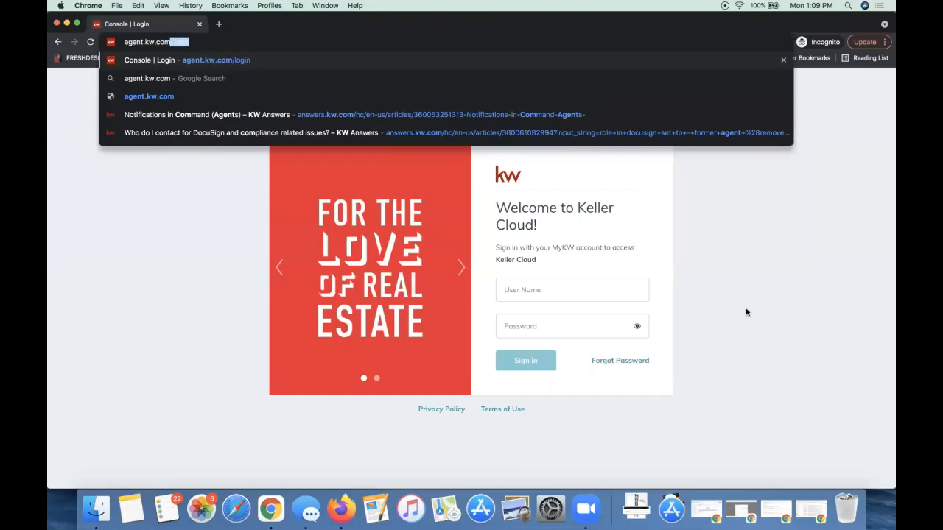
key("Return")
Sign in to Keller Cloud with the agent's saved user name and password
left_click(538, 289)
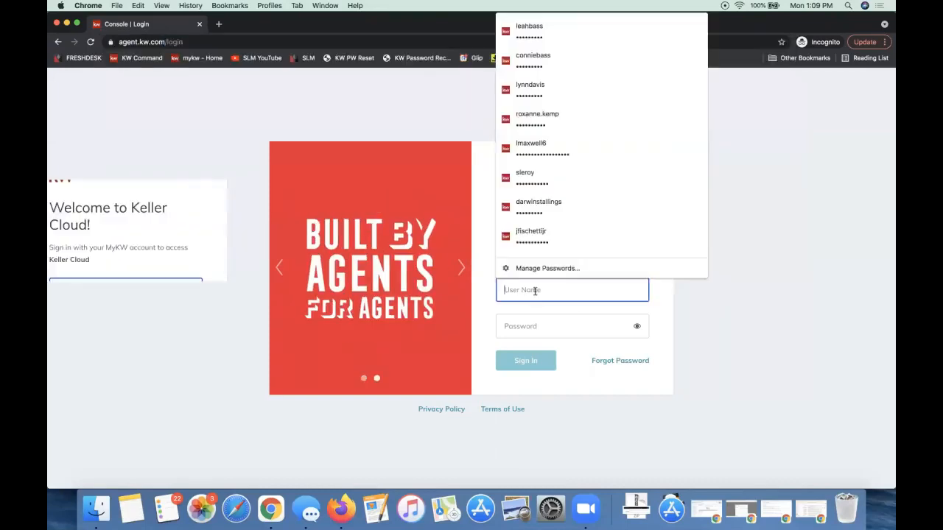
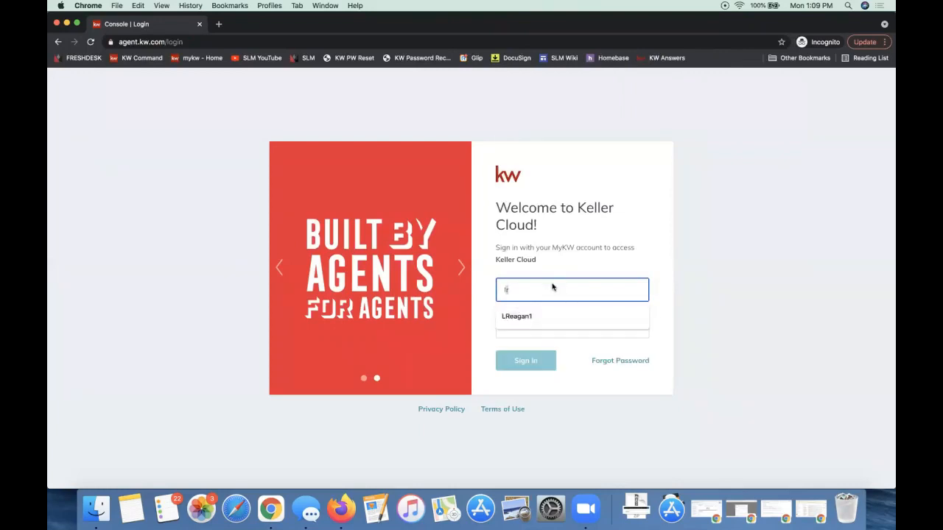
key("BackSpace")
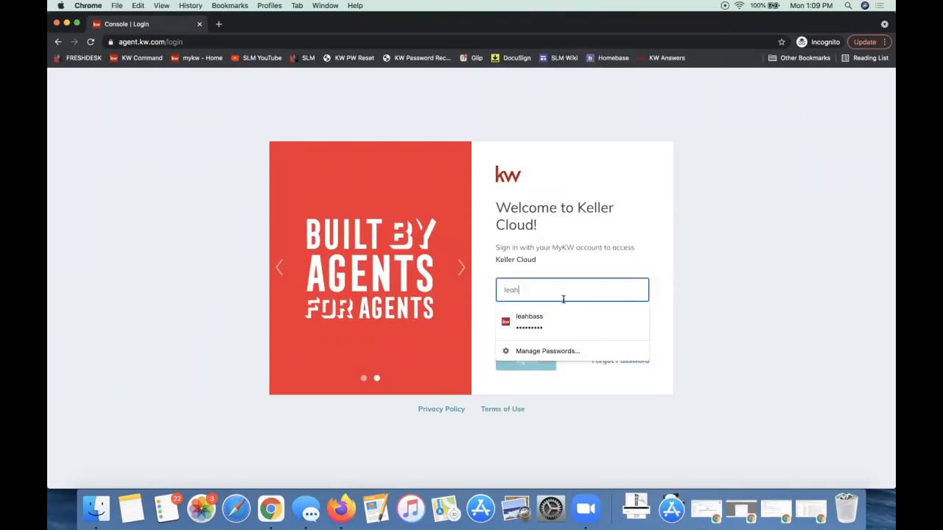
left_click(564, 316)
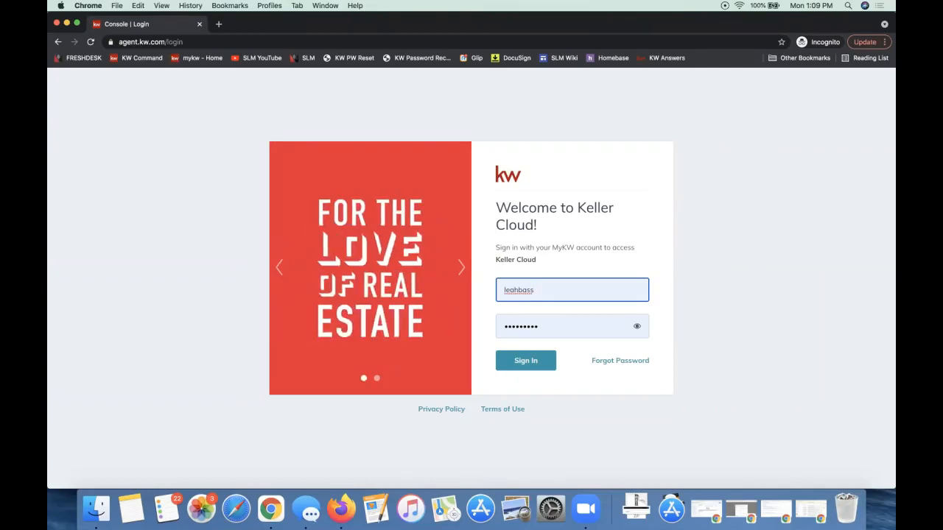
left_click(524, 430)
left_click(529, 367)
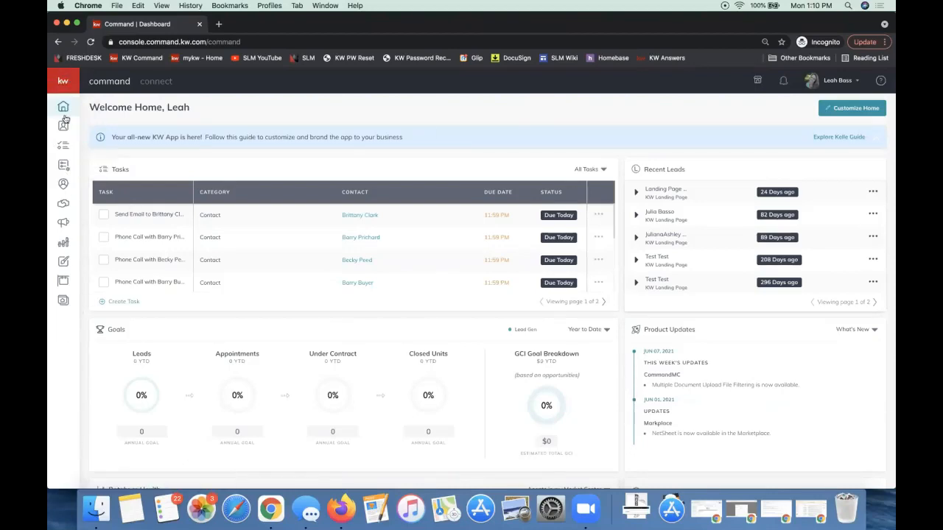
Go to SmartPlans in Command, check the expanded navigation labels, and show the SmartPlans Library
left_click(63, 169)
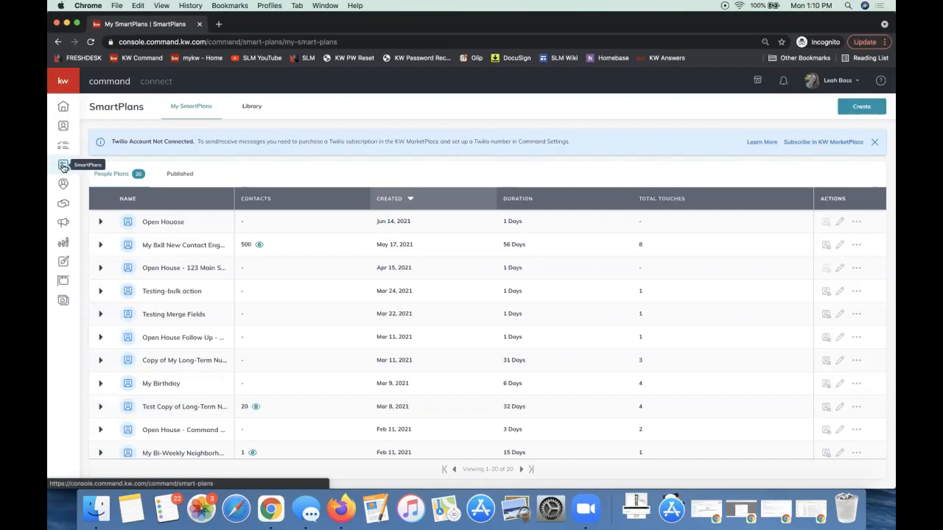
left_click(63, 167)
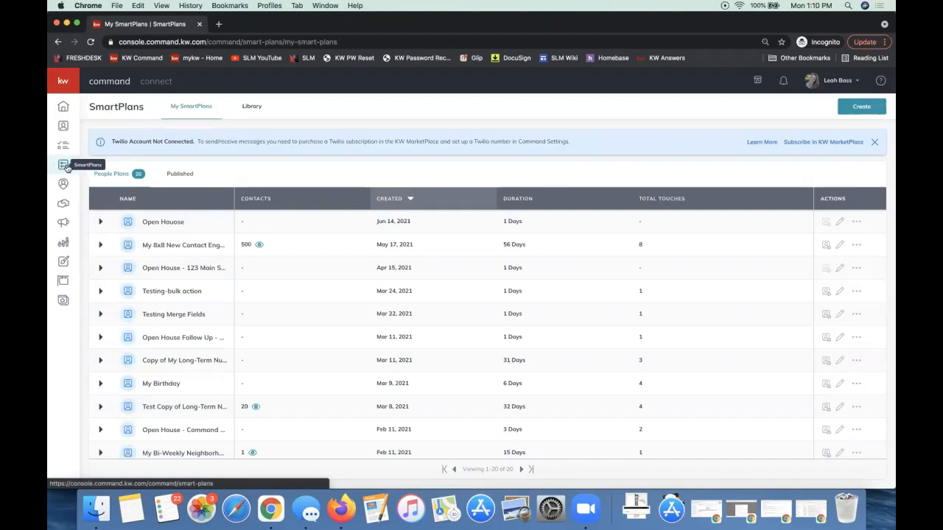
left_click(64, 82)
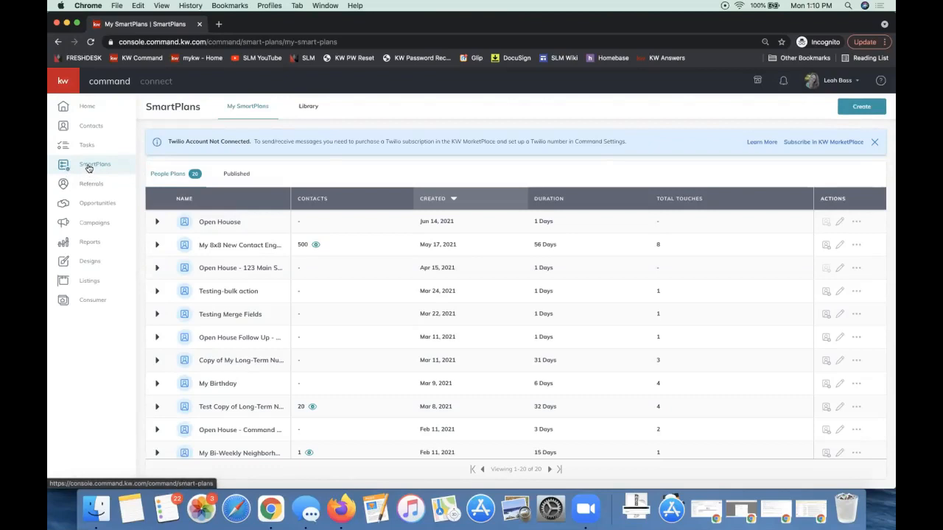
left_click(66, 85)
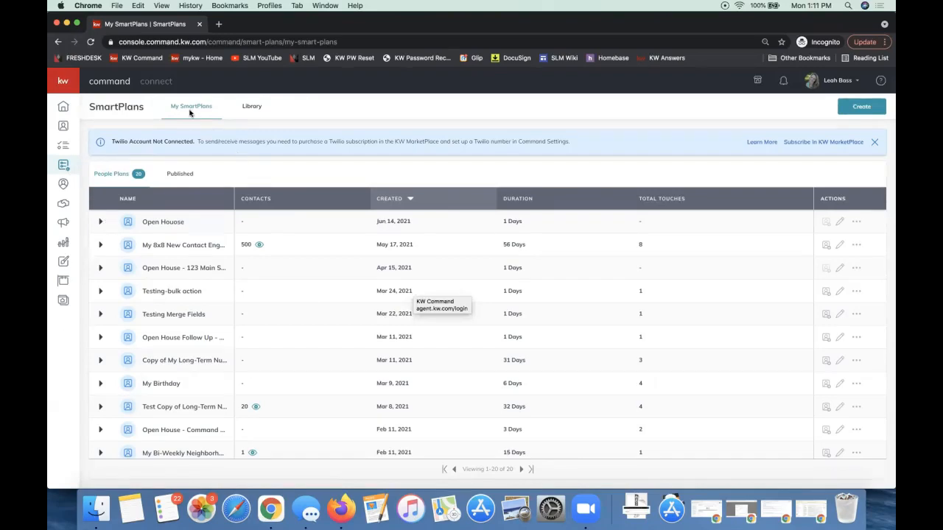
left_click(253, 108)
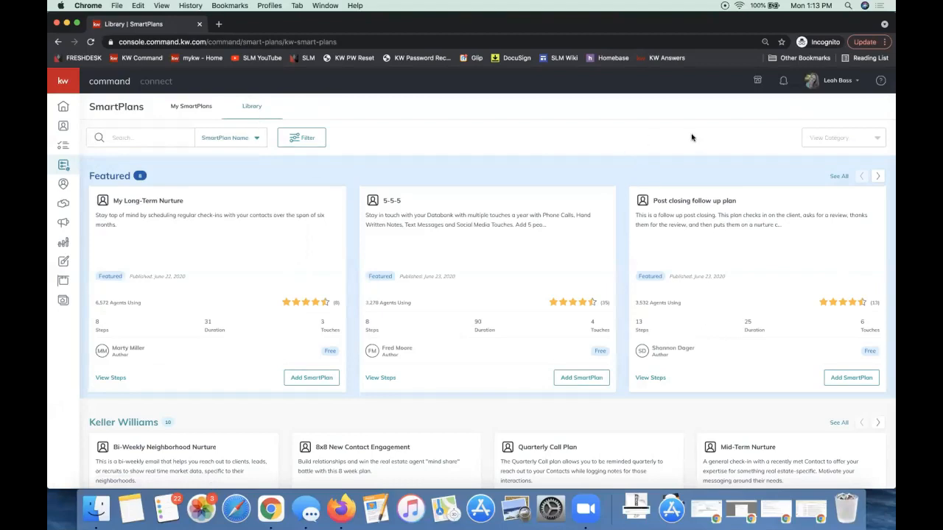
Open the account's Settings page from the SmartPlans Library
left_click(842, 81)
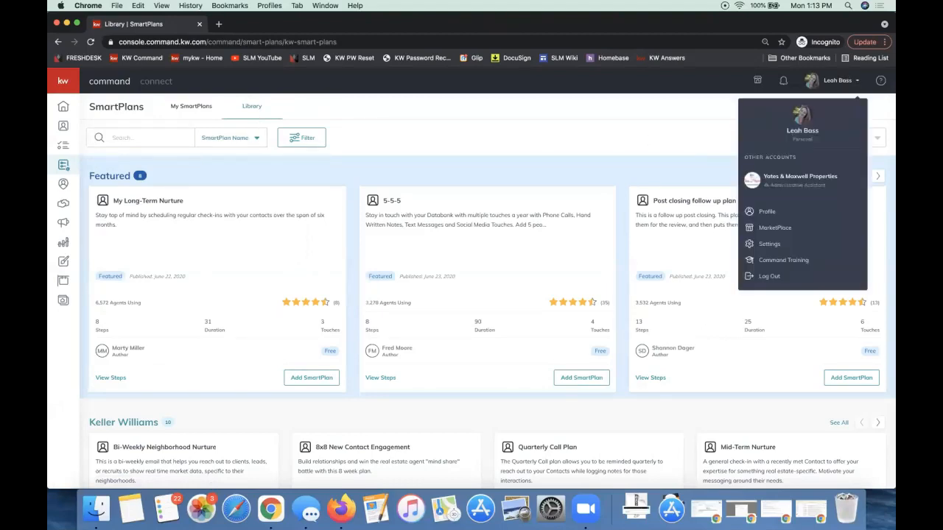
left_click(655, 133)
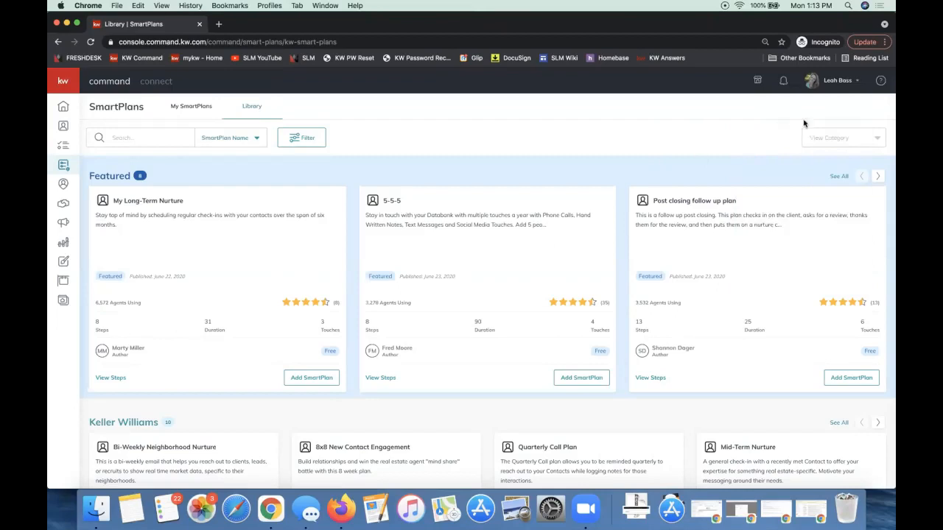
left_click(831, 87)
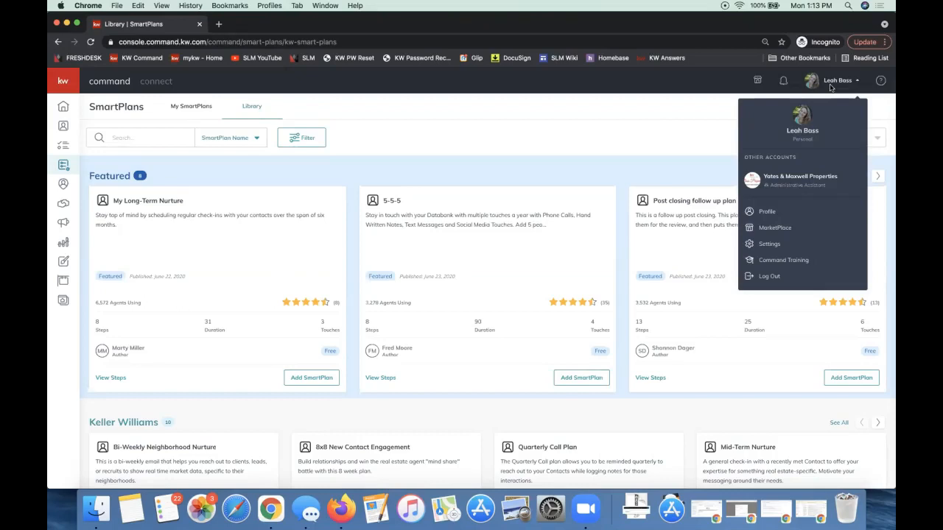
left_click(832, 87)
left_click(844, 87)
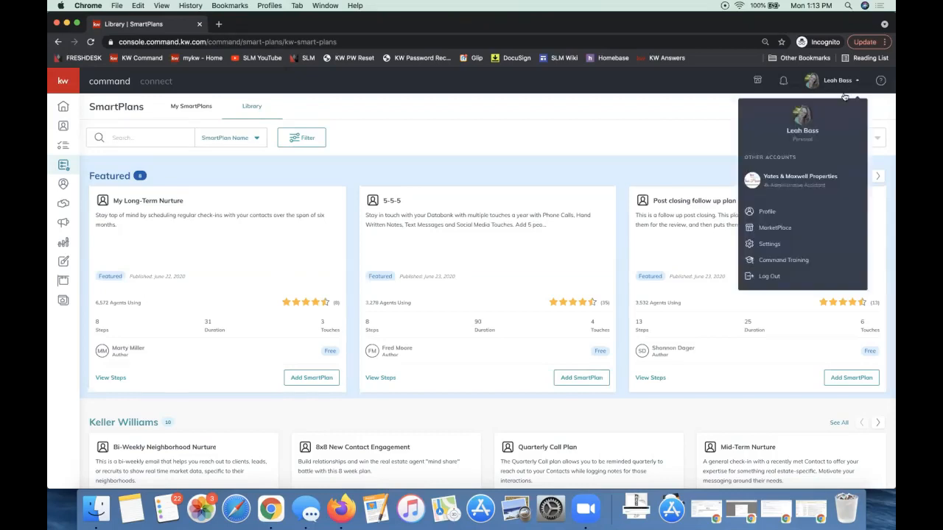
left_click(772, 246)
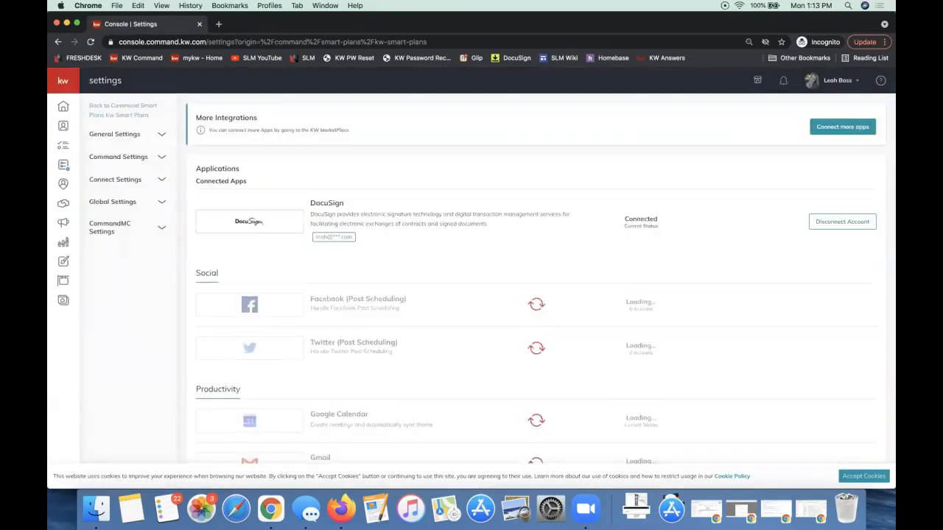
Review the Connected Apps list under Applications, down to the Email Services and Messaging sections
left_click(826, 82)
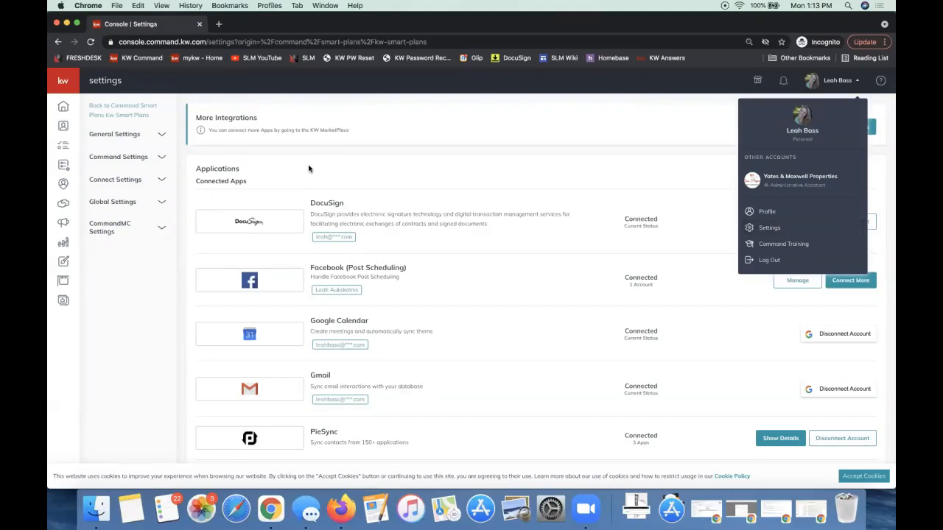
left_click(277, 175)
triple_click(208, 182)
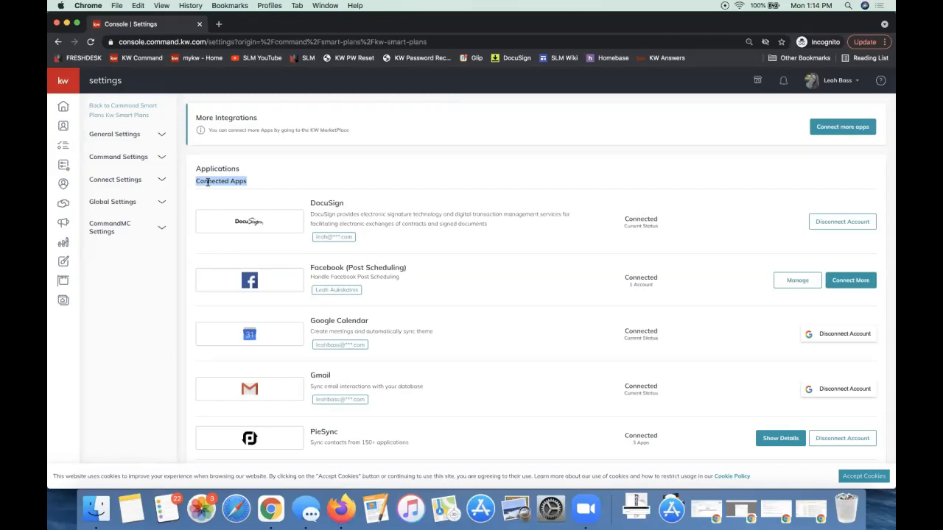
left_click(337, 172)
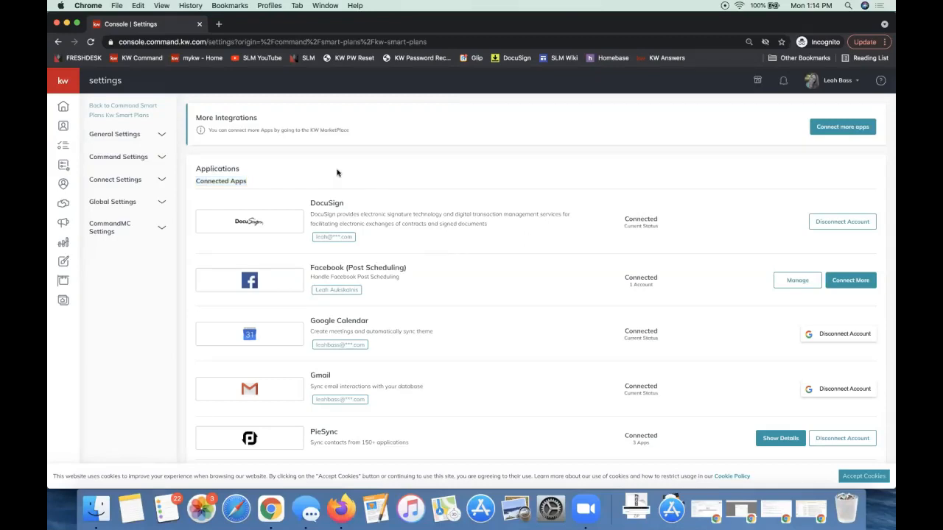
double_click(204, 168)
scroll(452, 254, "down", 10)
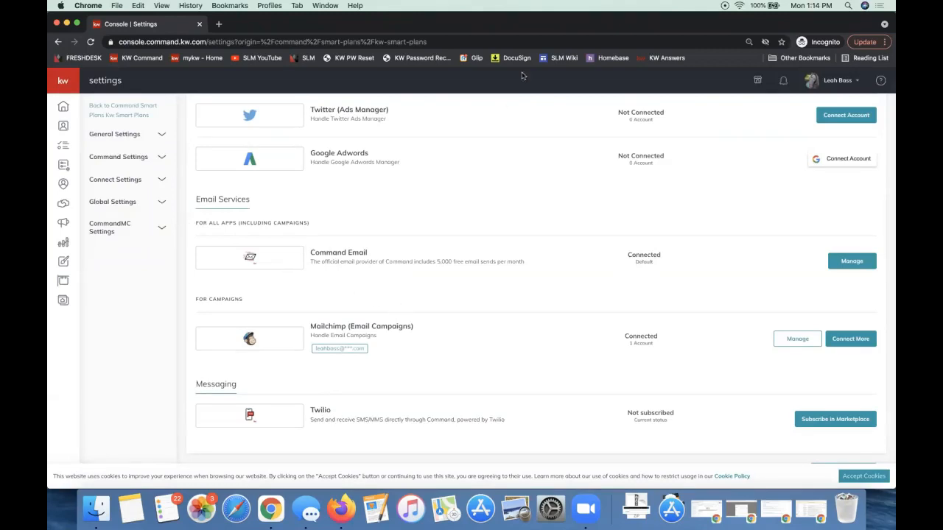
Open the Command Email management settings and examine the monthly usage, sender name and sending address description
triple_click(336, 253)
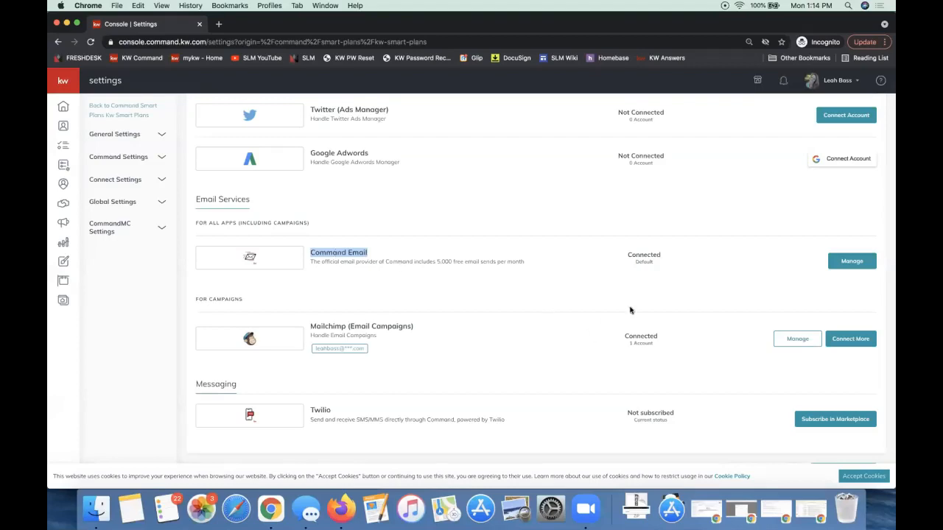
left_click(852, 262)
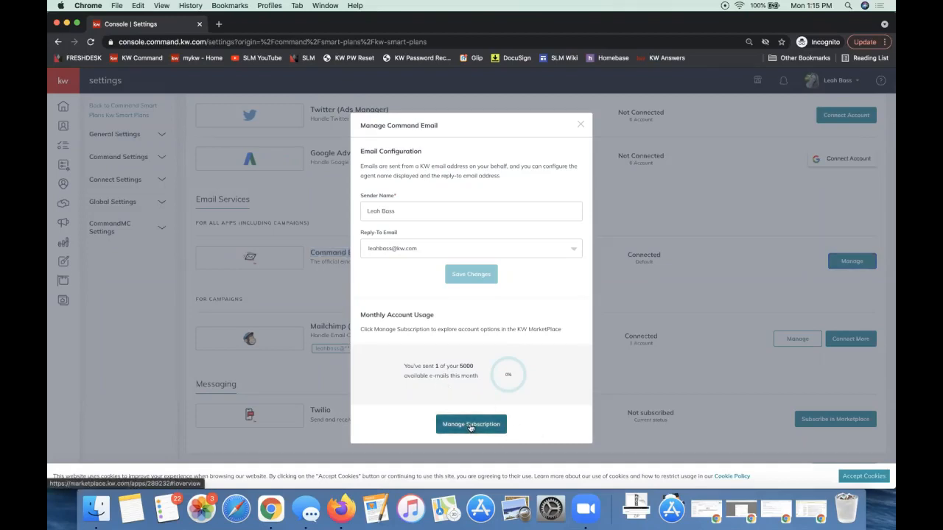
double_click(462, 366)
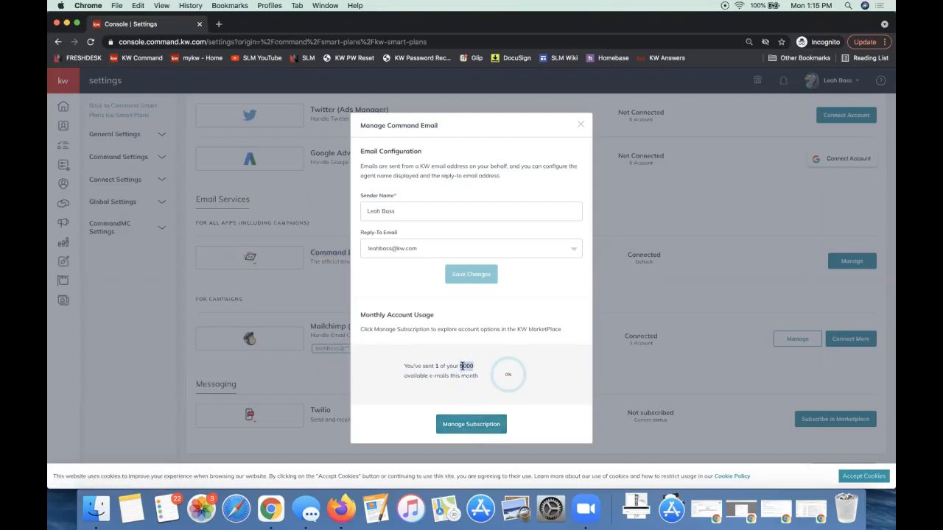
left_click(390, 187)
triple_click(369, 195)
left_click(445, 186)
left_click(409, 211)
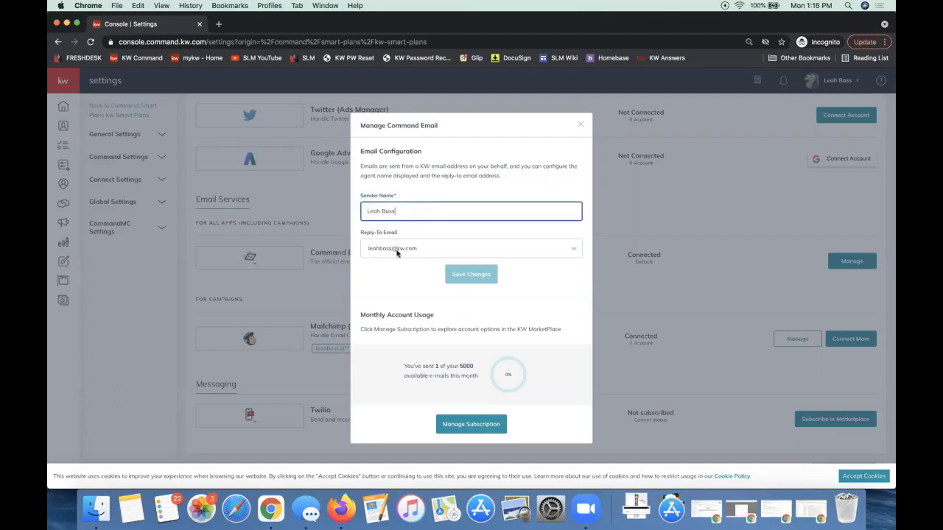
left_click_drag(406, 210, 348, 212)
left_click(416, 210)
left_click_drag(420, 166, 506, 167)
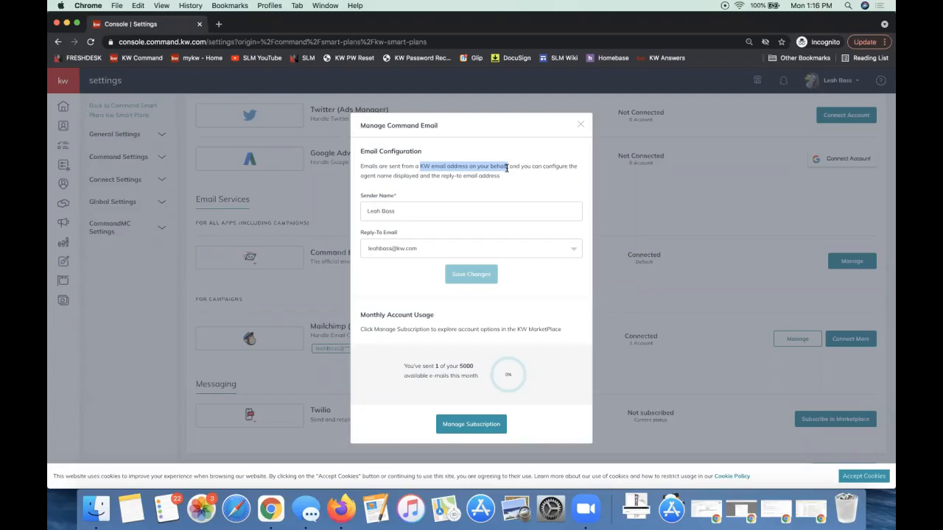
View the available Reply-To Email choices for Command Email and close its settings without changes
left_click(380, 253)
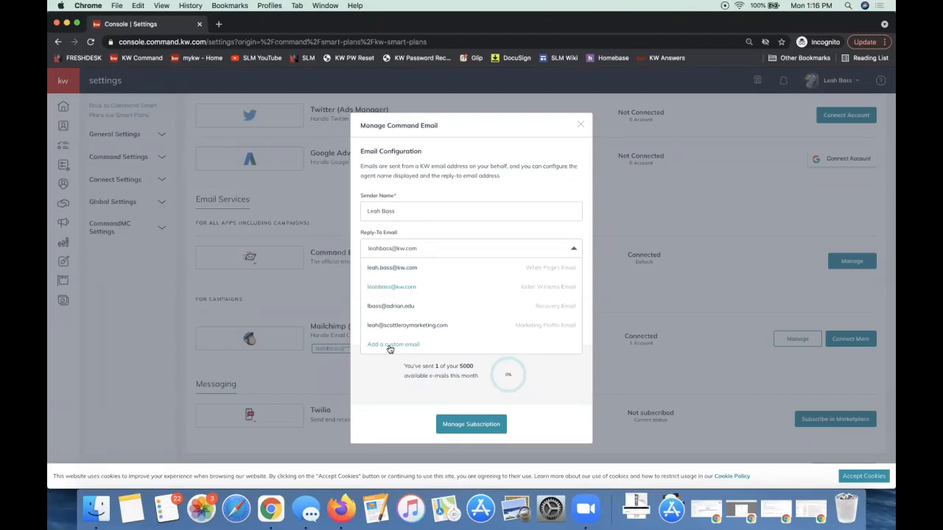
left_click(435, 234)
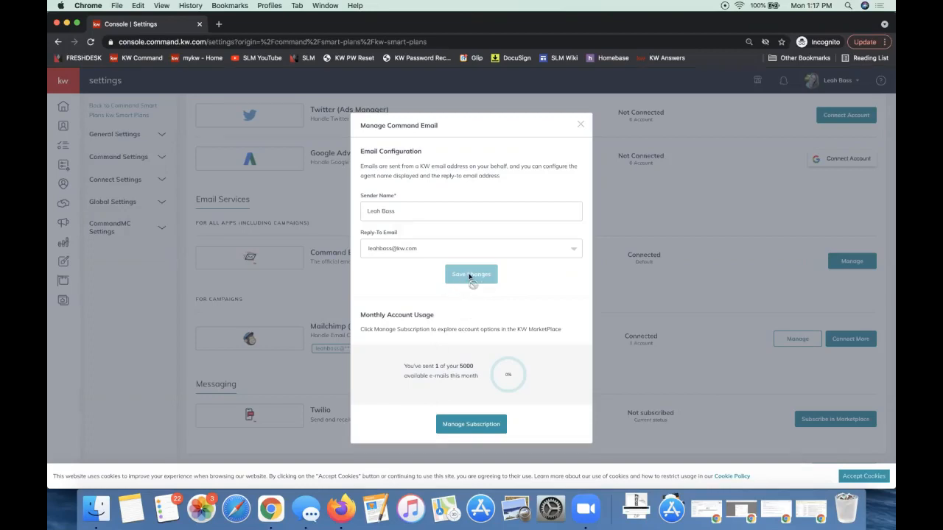
left_click(581, 125)
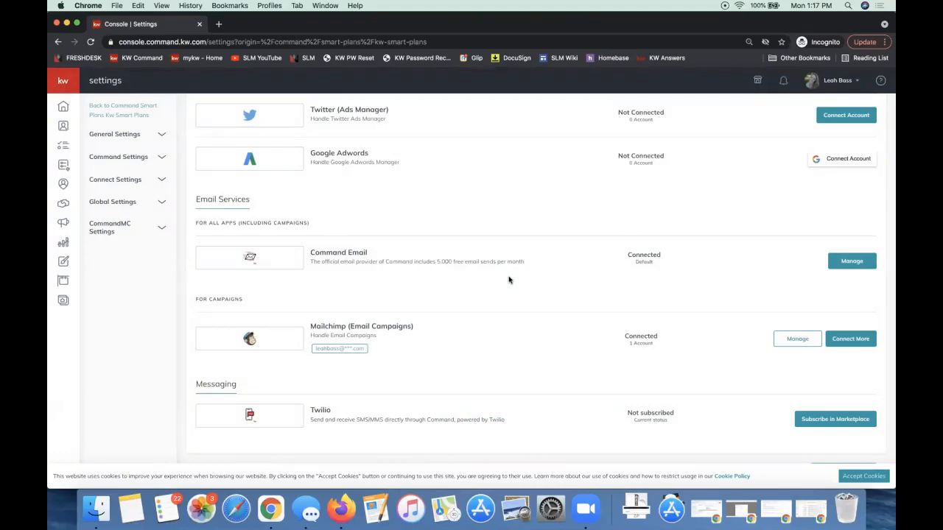
Check the Twilio entry under Messaging, and open the Marketing Profile in Connect Settings
double_click(315, 410)
left_click(713, 416)
left_click(836, 81)
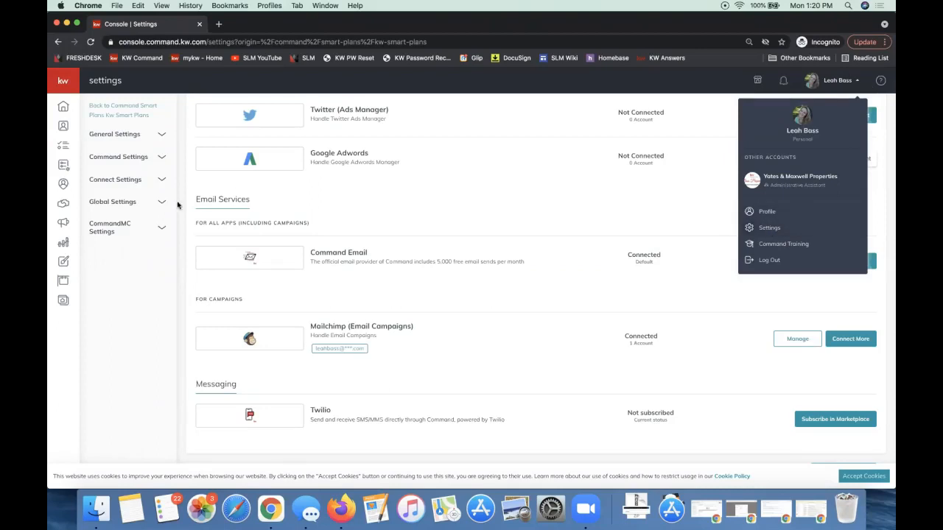
left_click(126, 182)
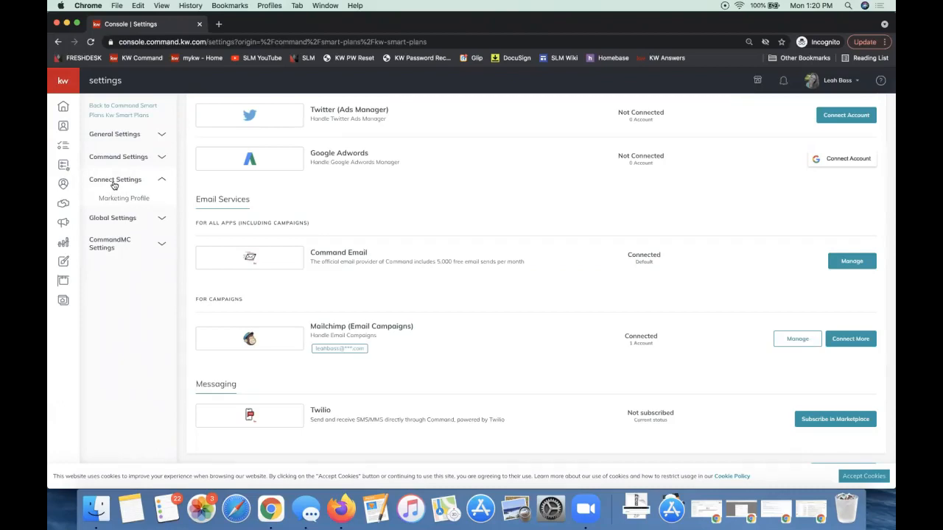
left_click(110, 202)
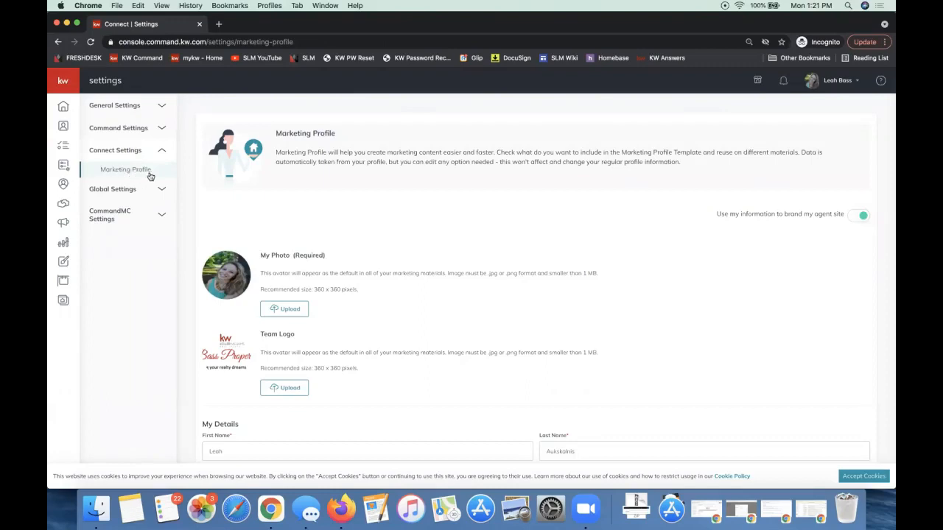
Review the Marketing Profile from the photo, team logo and personal details down through brokerage, legal footer, social and analytics sections
left_click(823, 84)
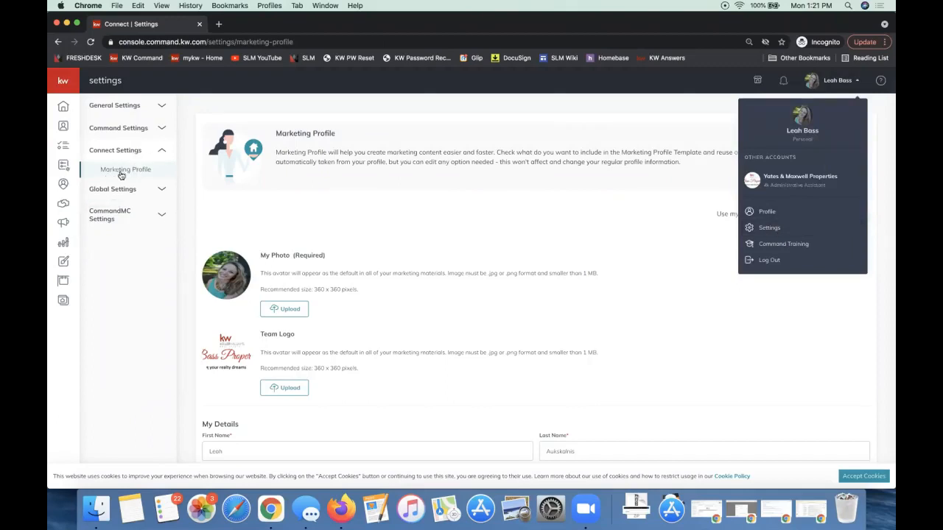
left_click(436, 231)
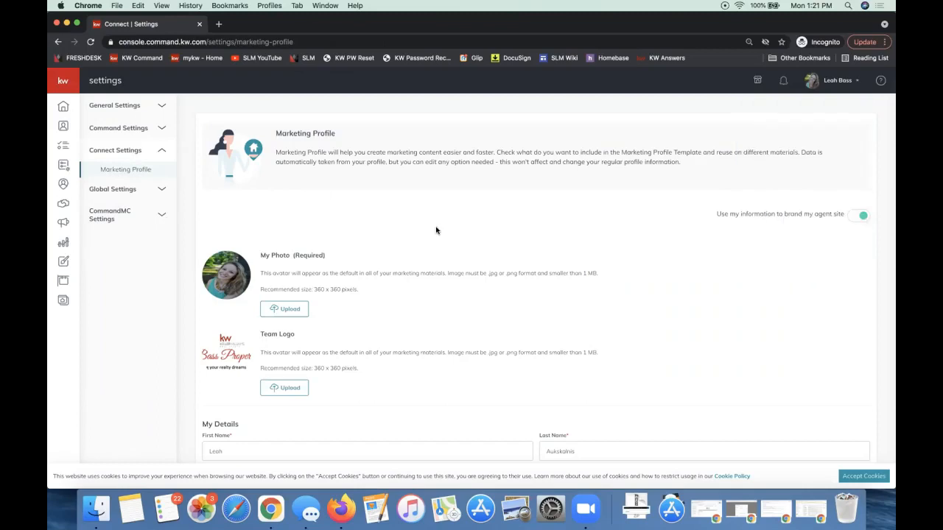
scroll(436, 230, "down", 3)
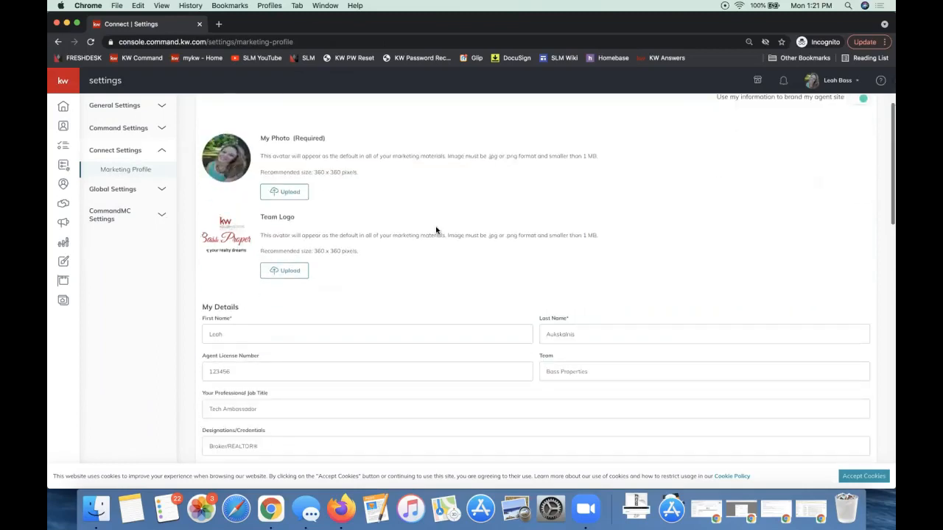
scroll(436, 230, "down", 3)
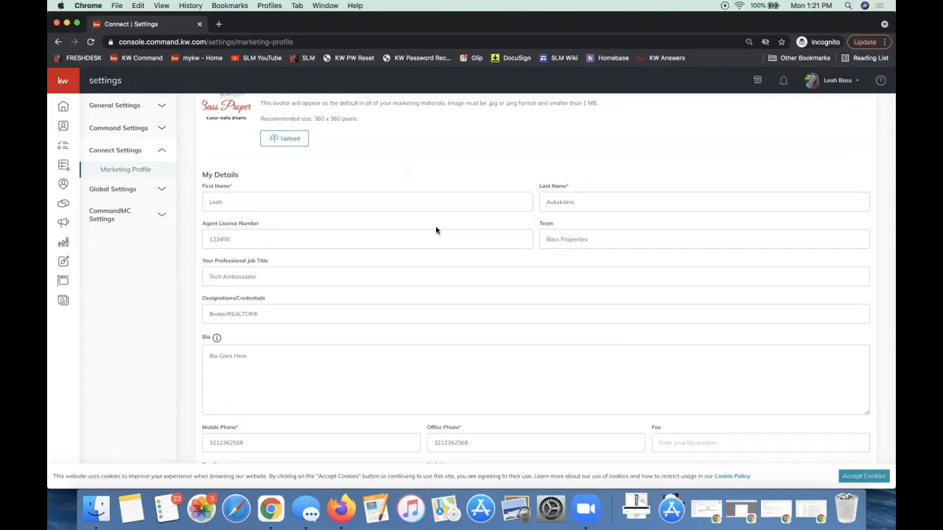
scroll(435, 230, "down", 2)
scroll(436, 228, "down", 2)
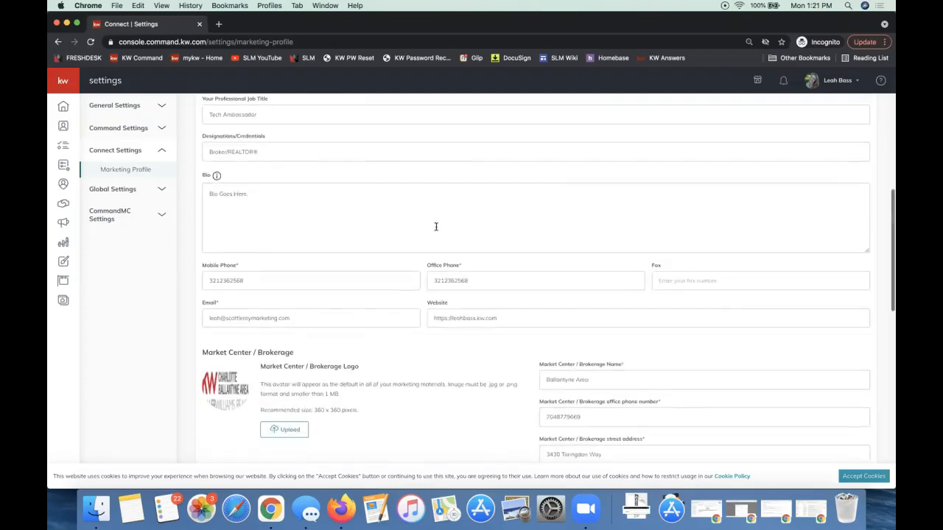
scroll(436, 229, "down", 10)
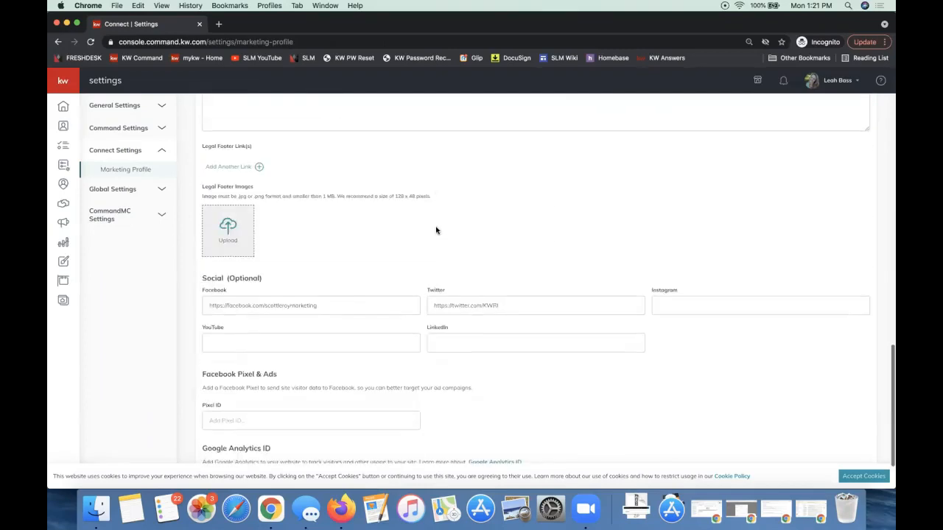
scroll(436, 231, "down", 2)
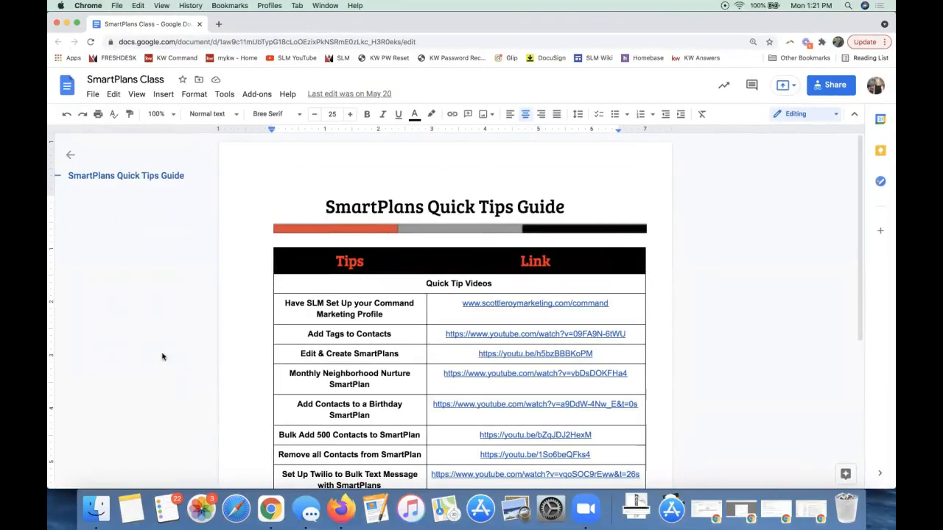
Switch to the SmartPlans Class document and check the link for having SLM set up the Command Marketing Profile
left_click(435, 311)
left_click(347, 316)
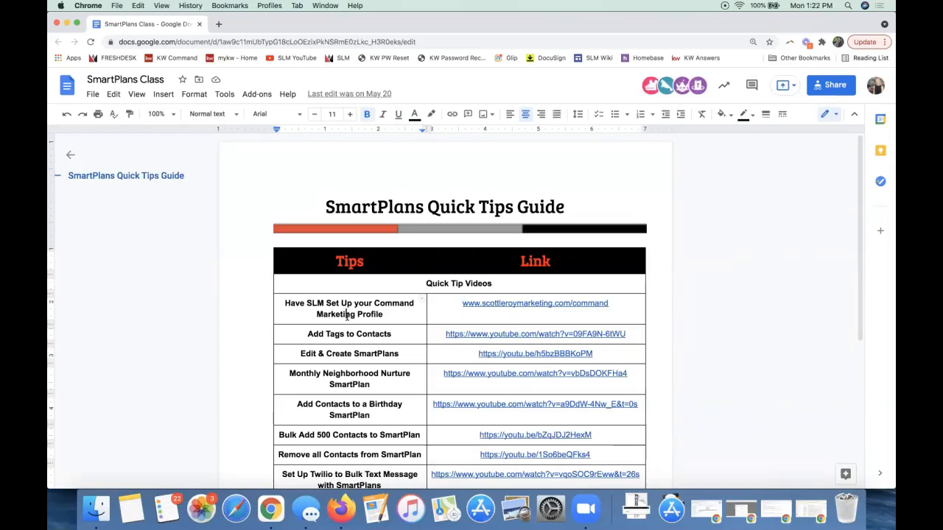
left_click(583, 303)
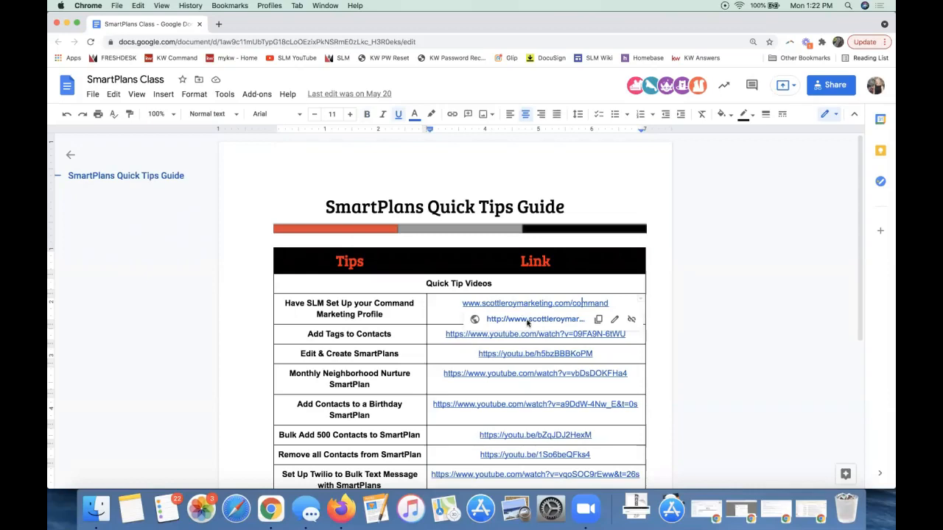
left_click(671, 285)
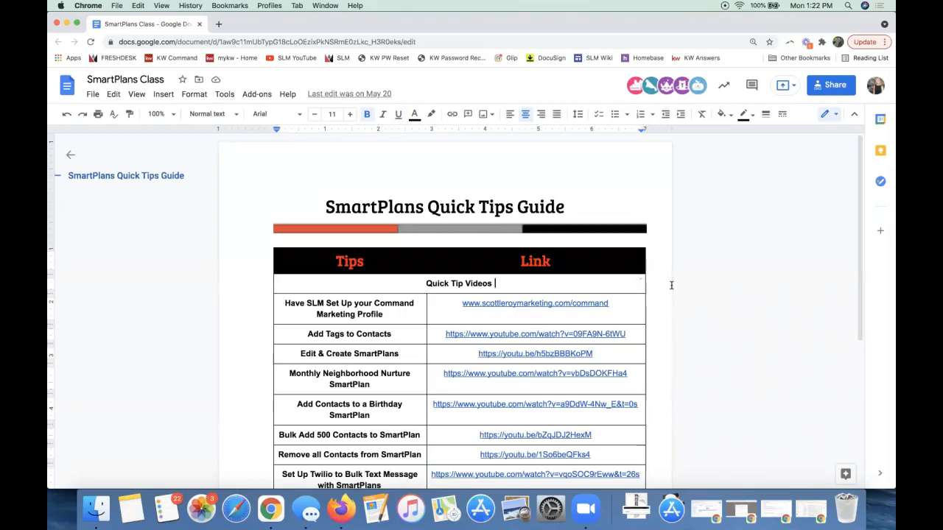
Look through the Quick Tip Videos table and highlight the Add Tags to Contacts entry
scroll(545, 310, "down", 2)
scroll(545, 311, "down", 5)
scroll(545, 309, "up", 3)
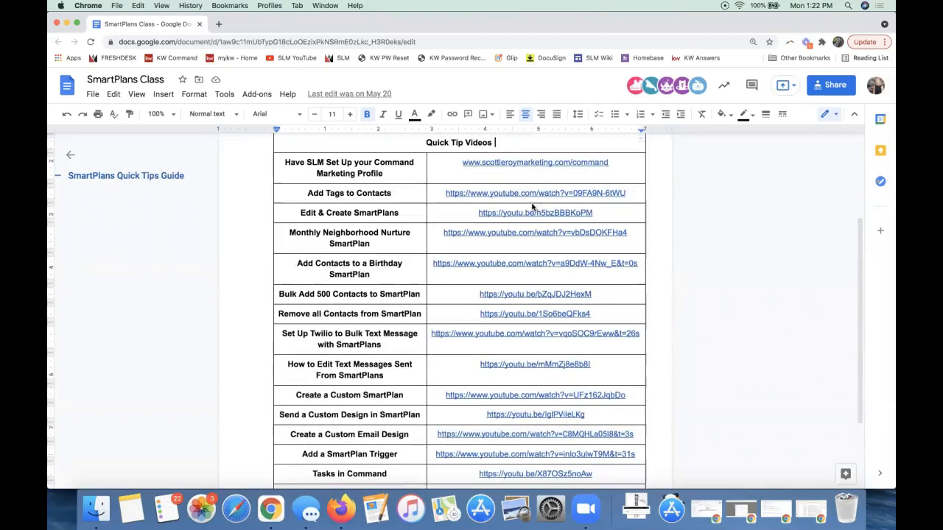
scroll(520, 347, "up", 4)
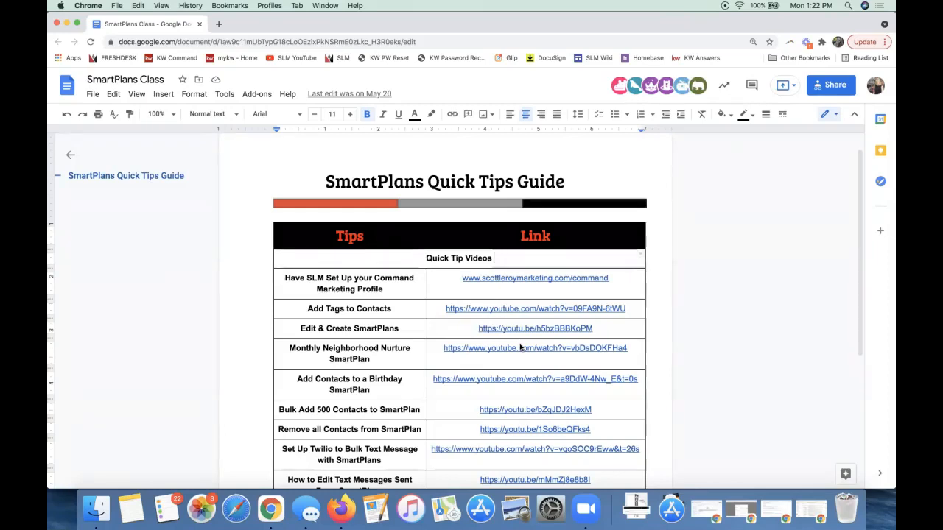
triple_click(359, 327)
triple_click(346, 309)
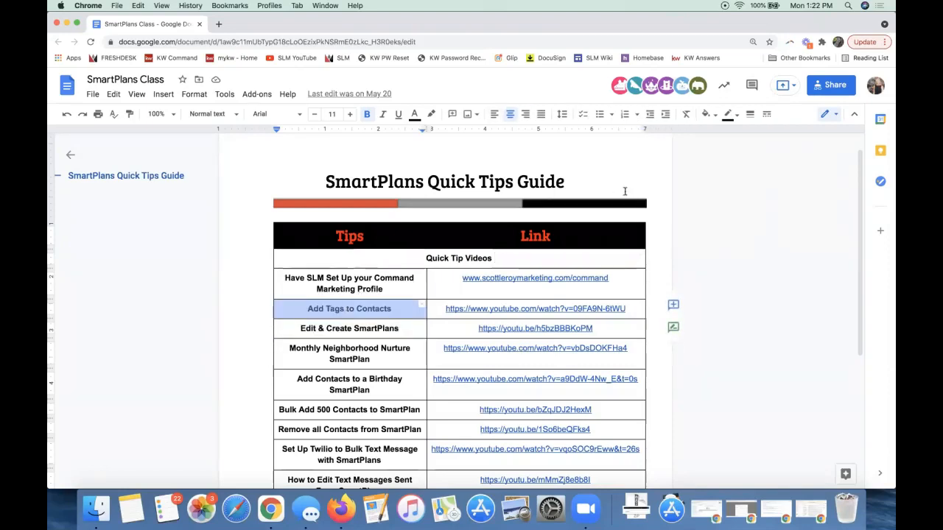
scroll(510, 368, "down", 5)
scroll(511, 369, "up", 3)
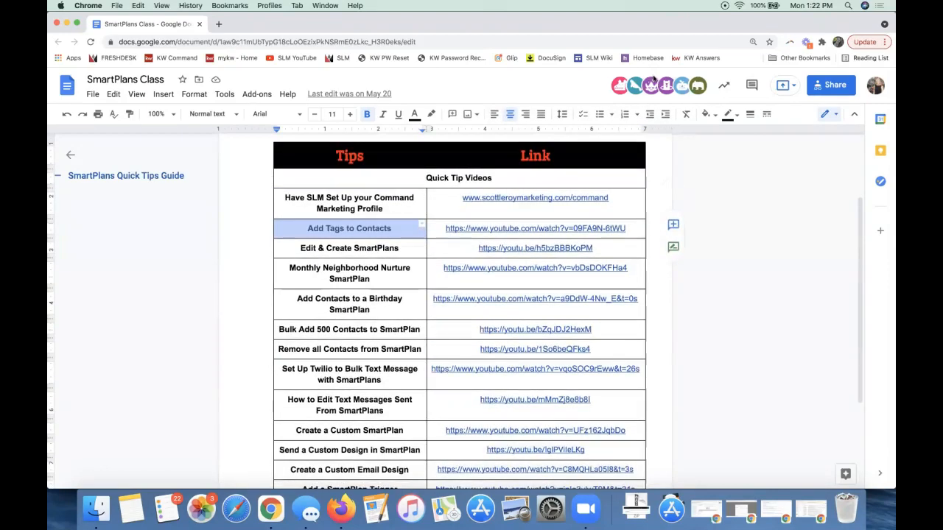
Move the SmartPlans Class window aside, return to the KW Command Marketing Profile and look over the whole page again
left_click_drag(634, 25, 894, 92)
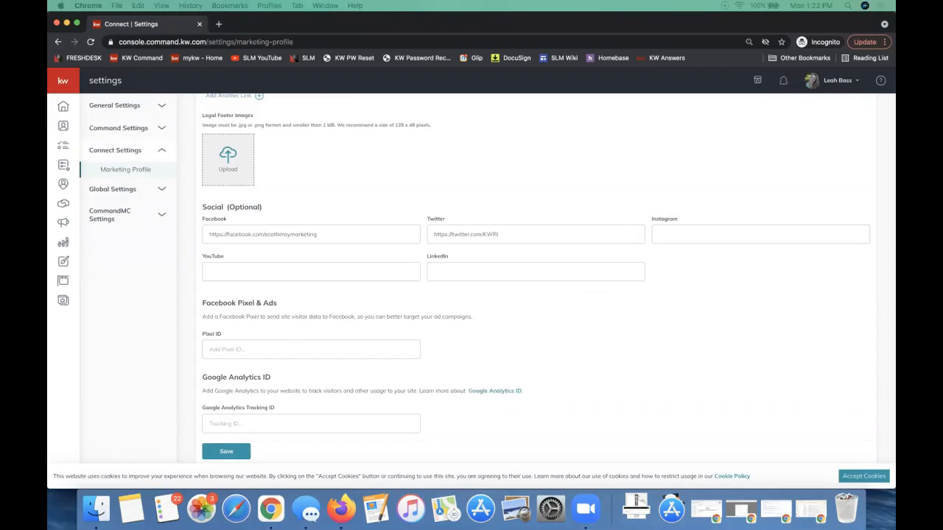
left_click_drag(482, 130, 386, 64)
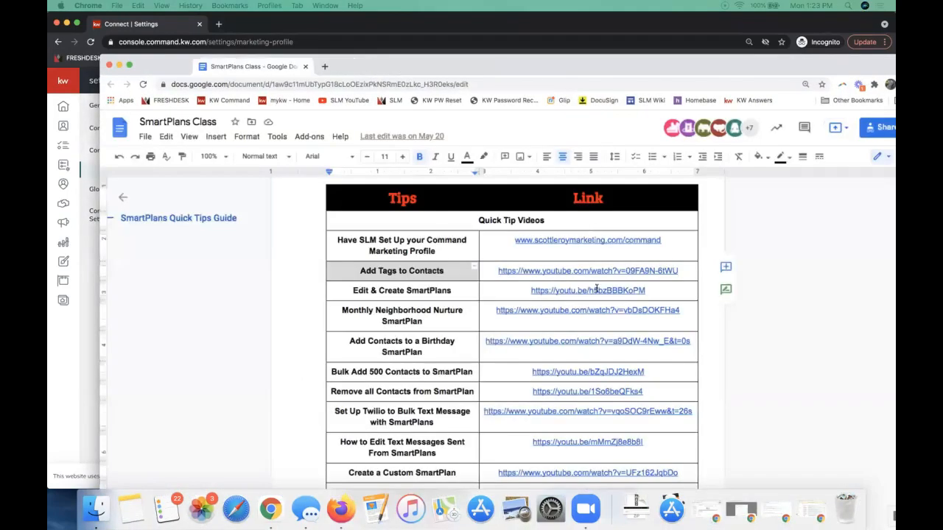
left_click(570, 290)
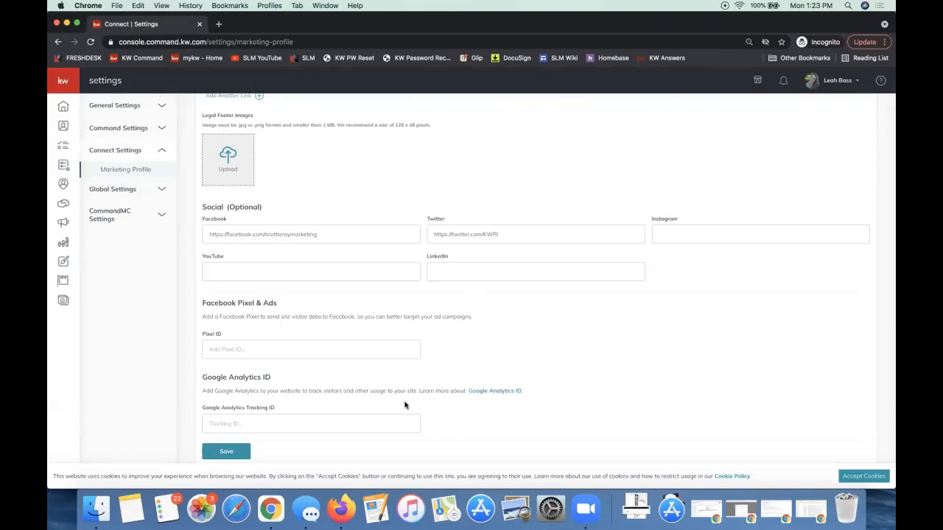
scroll(405, 405, "up", 15)
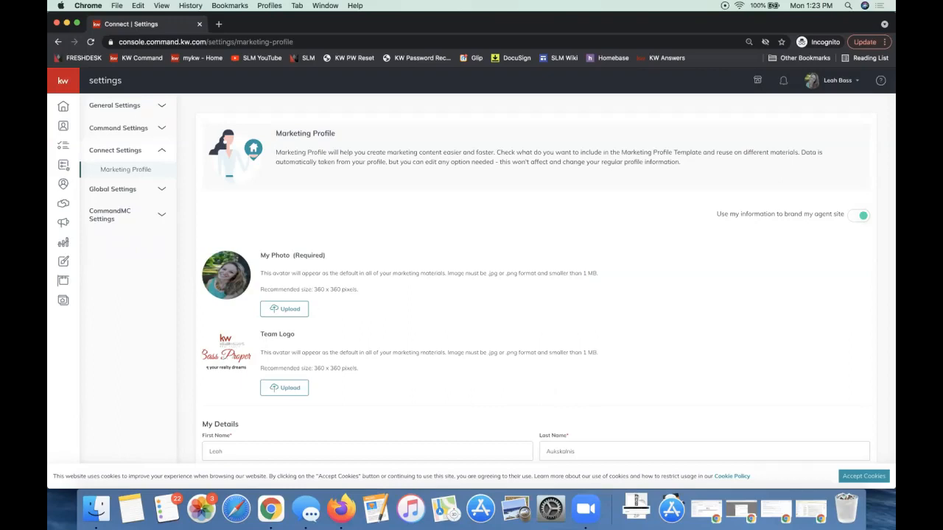
scroll(479, 274, "down", 15)
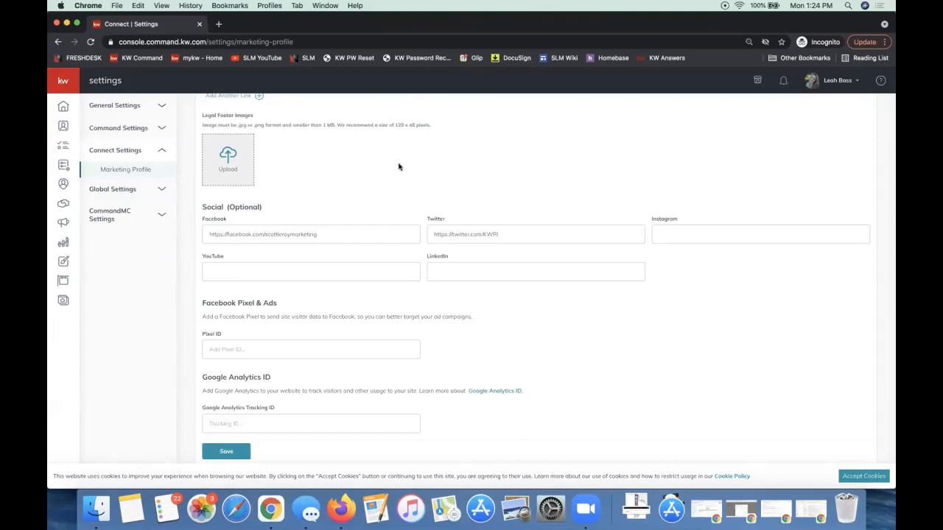
scroll(114, 130, "up", 2)
Open the Contact Tags page from the Contacts group of Command Settings
left_click(114, 130)
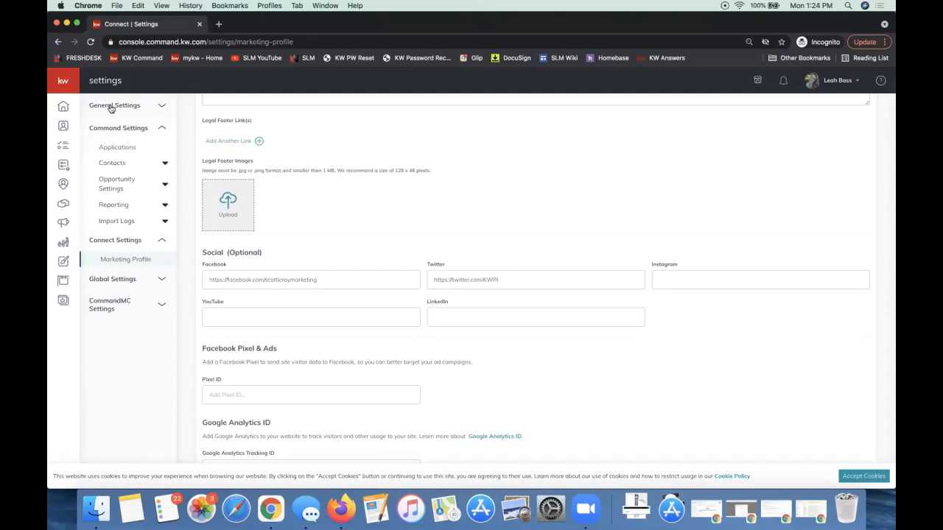
left_click(112, 105)
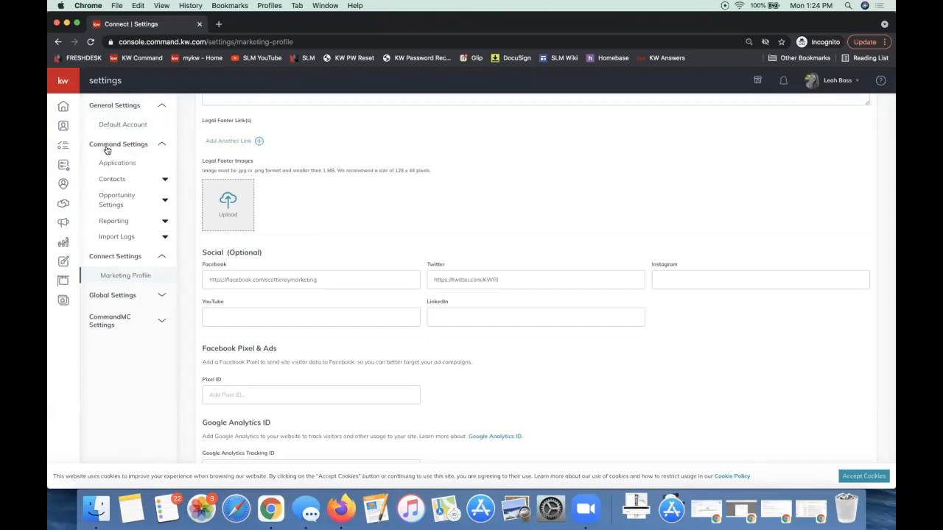
left_click(125, 103)
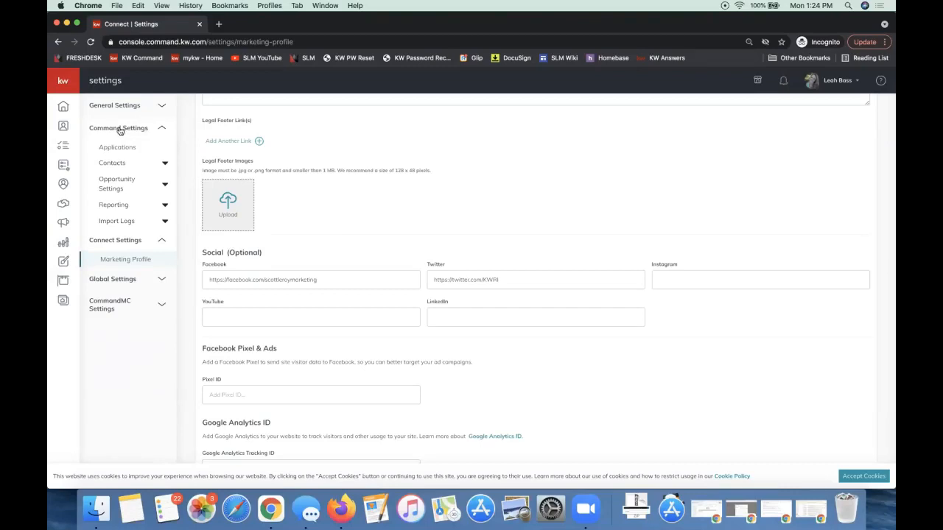
left_click(121, 163)
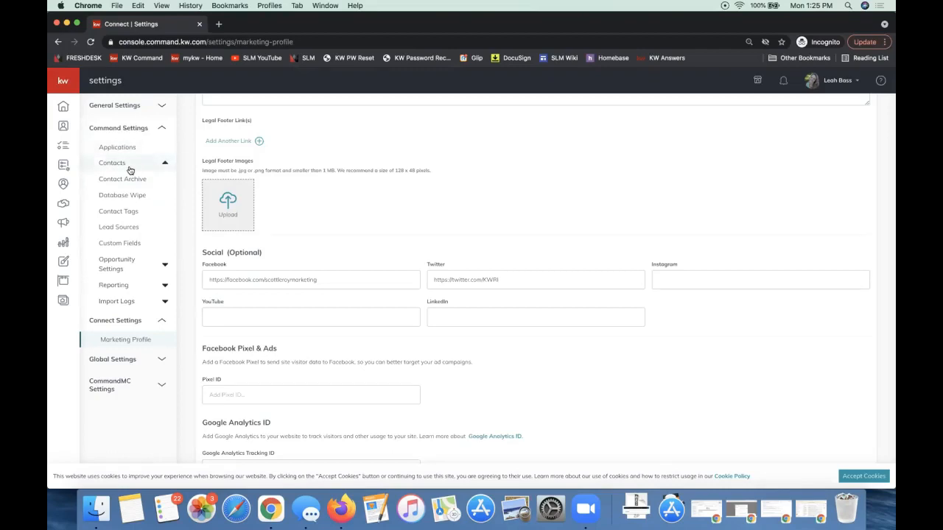
left_click(123, 212)
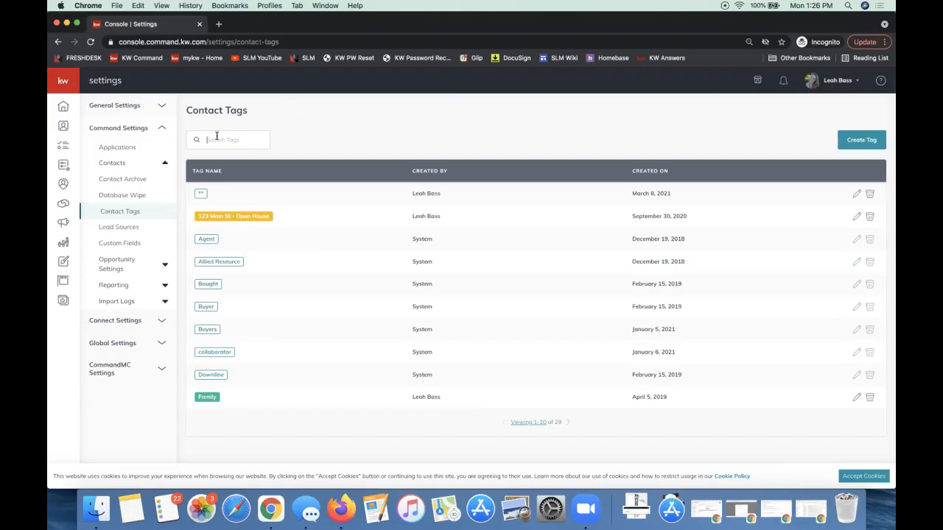
Create a custom contact tag with red appearance, named "Open House - " followed by the property's street address
left_click(865, 146)
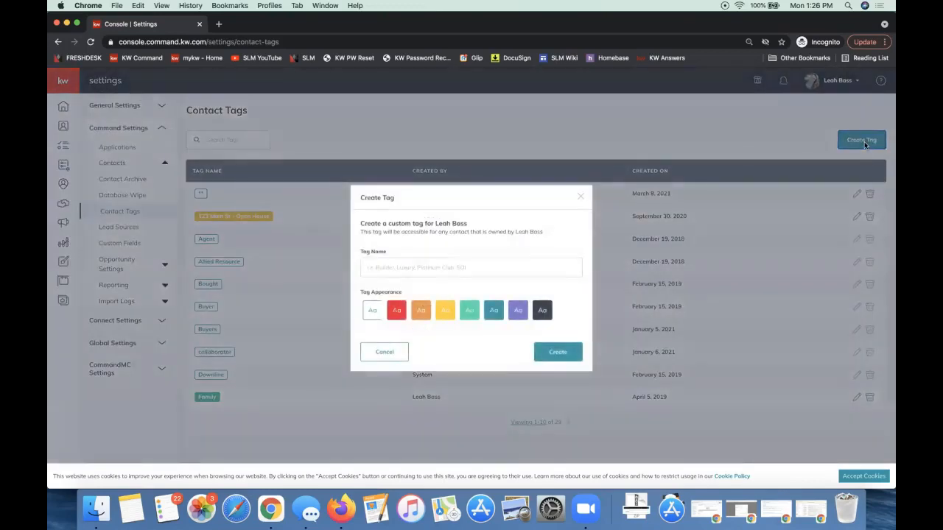
left_click(412, 266)
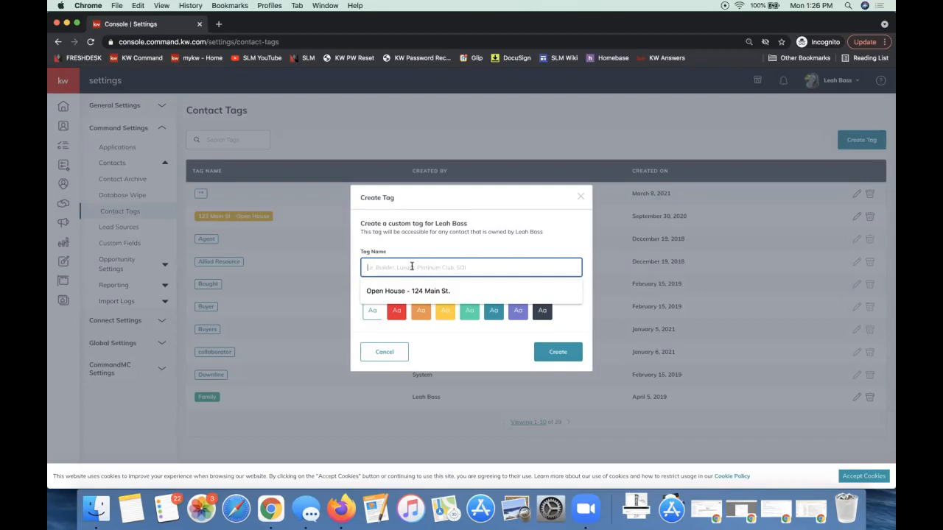
key("BackSpace")
key("BackSpace")
key("BackSpace")
key("BackSpace")
key("BackSpace")
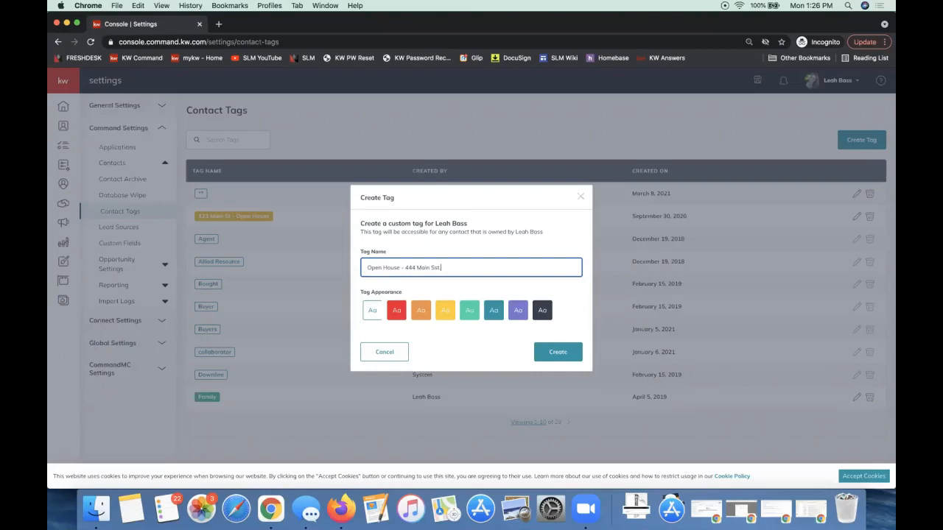
key("BackSpace")
left_click(398, 316)
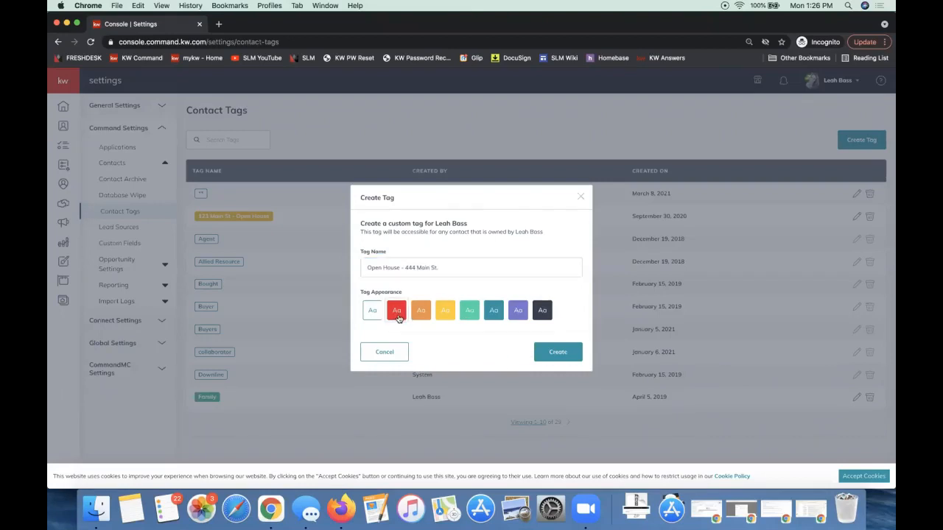
left_click(556, 354)
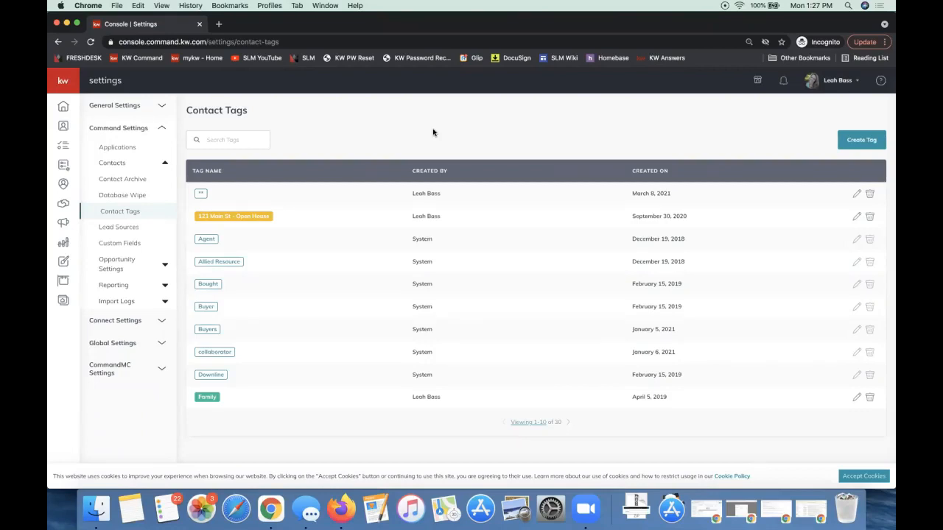
Open the Contacts area and go to the second page of the contact list
left_click(63, 128)
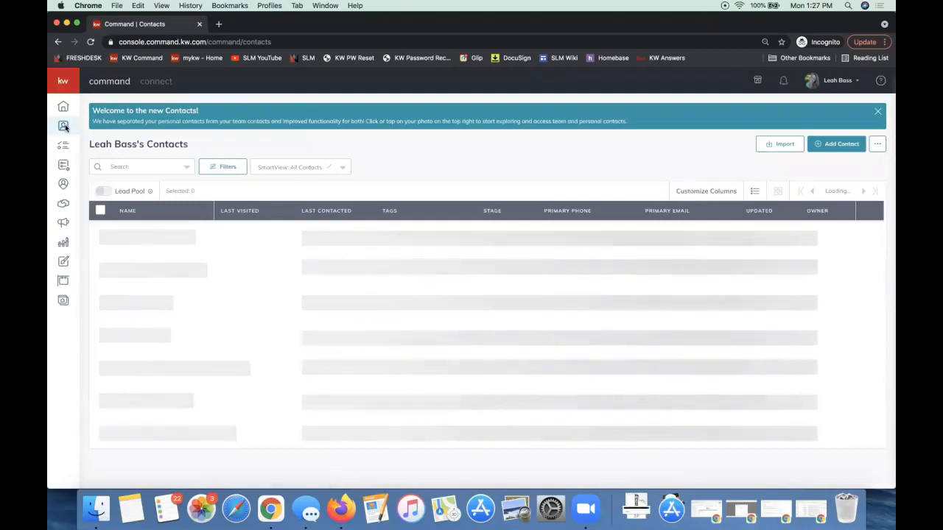
left_click(70, 82)
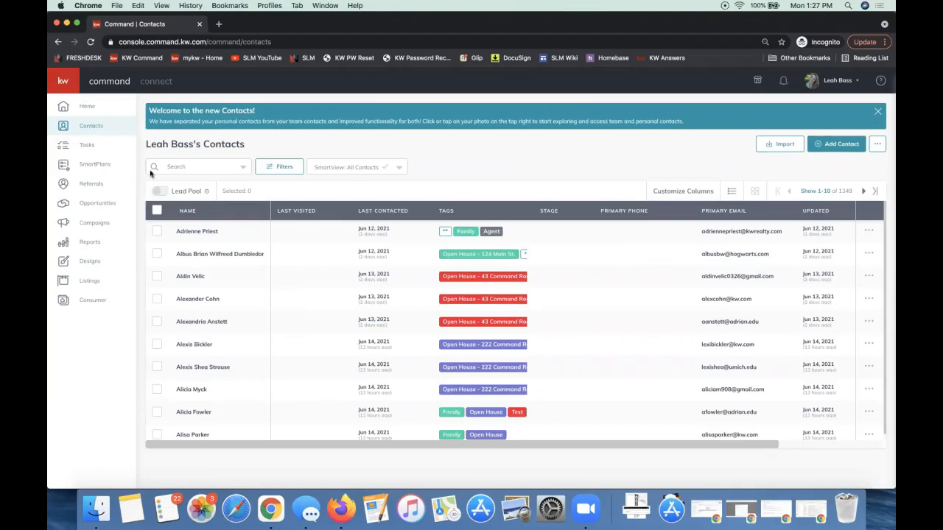
left_click(63, 88)
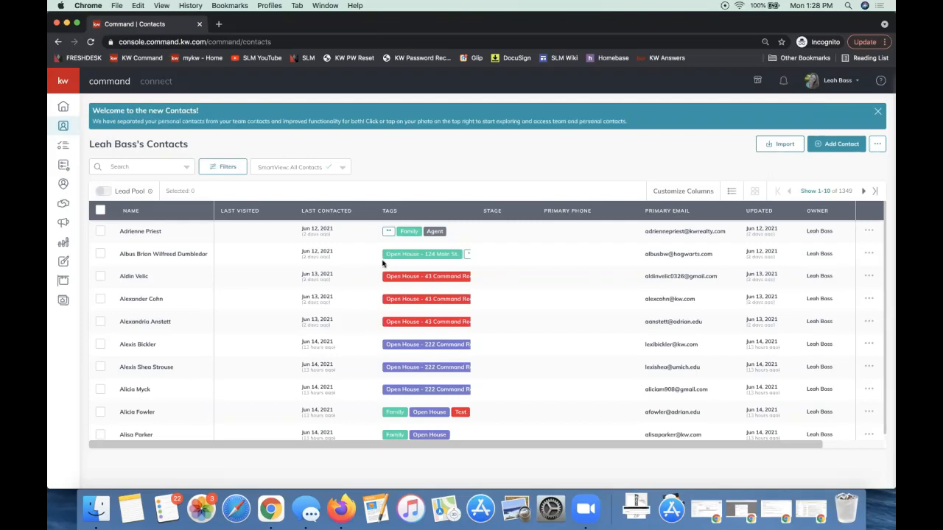
left_click(862, 192)
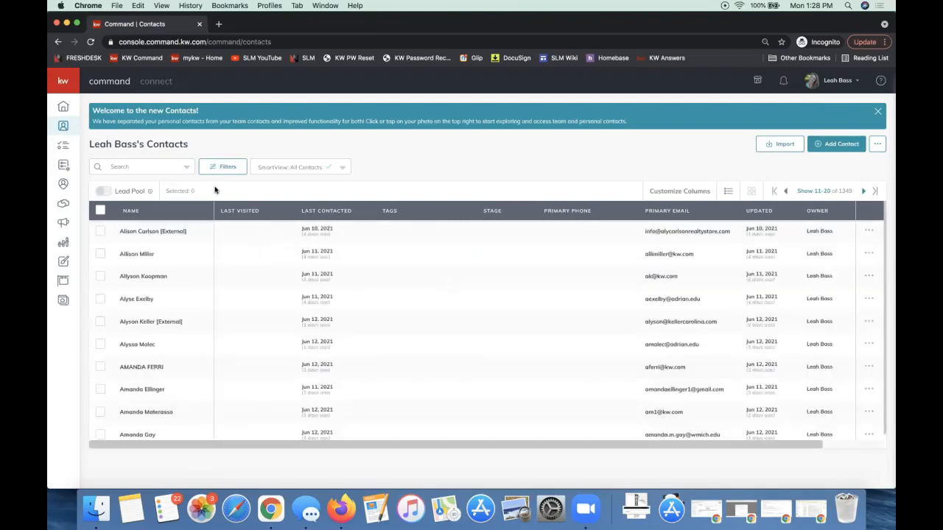
Select the first nine contacts on the second page of the contact list
left_click(101, 231)
triple_click(100, 346)
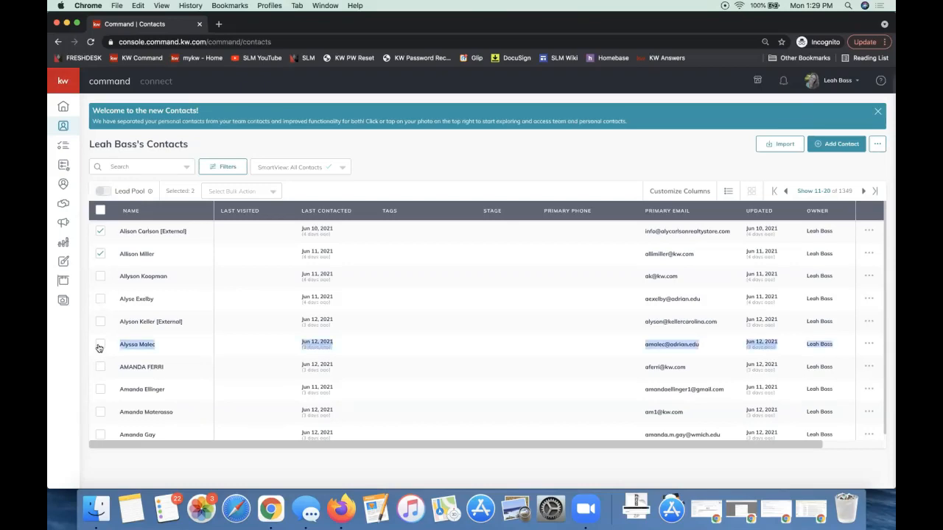
left_click(100, 254)
left_click(100, 254)
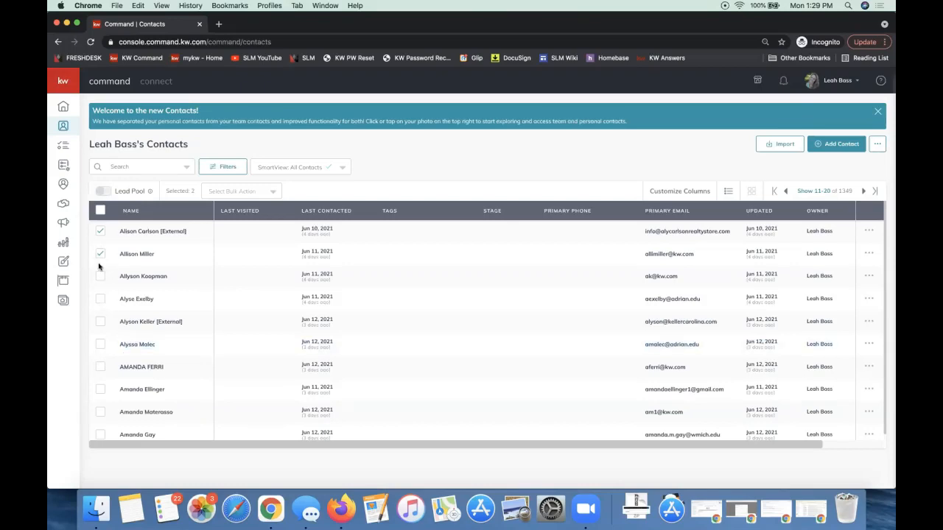
left_click(101, 321, "shift")
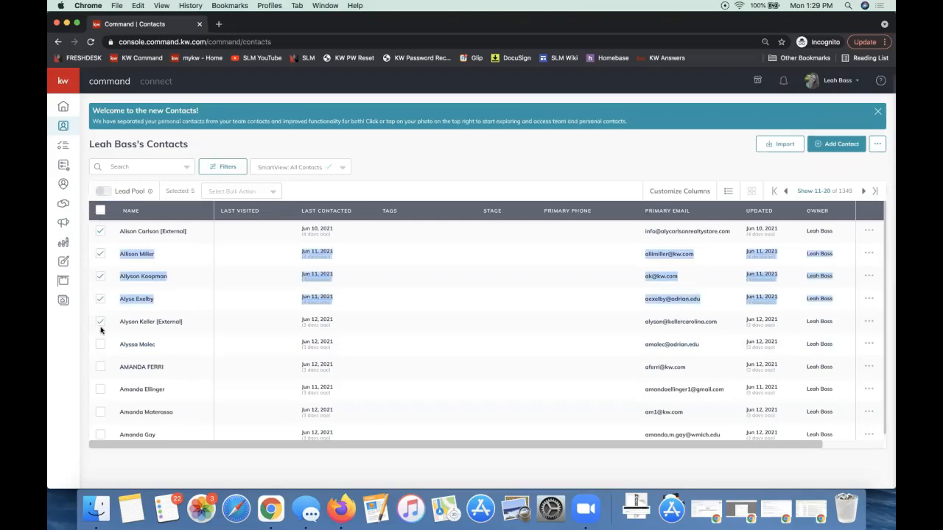
left_click(101, 415, "shift")
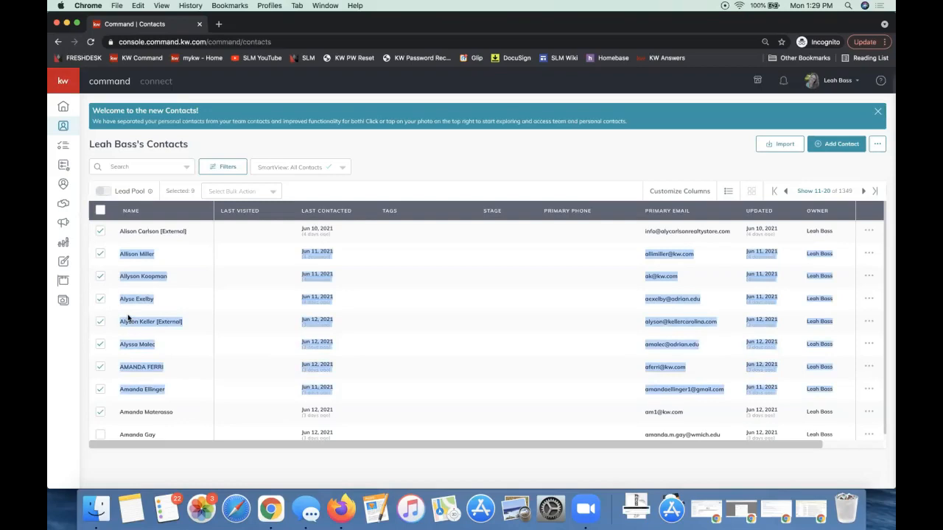
scroll(113, 360, "down", 1)
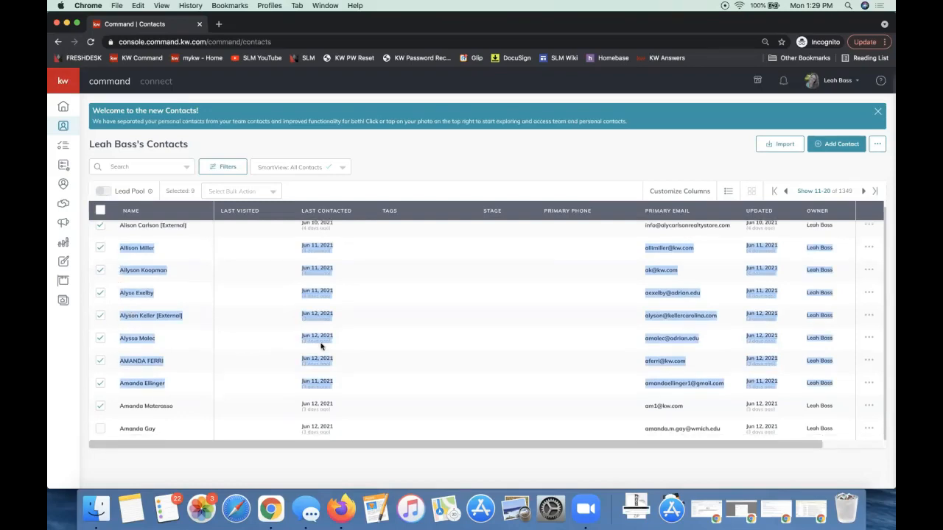
scroll(321, 346, "up", 1)
left_click(588, 159)
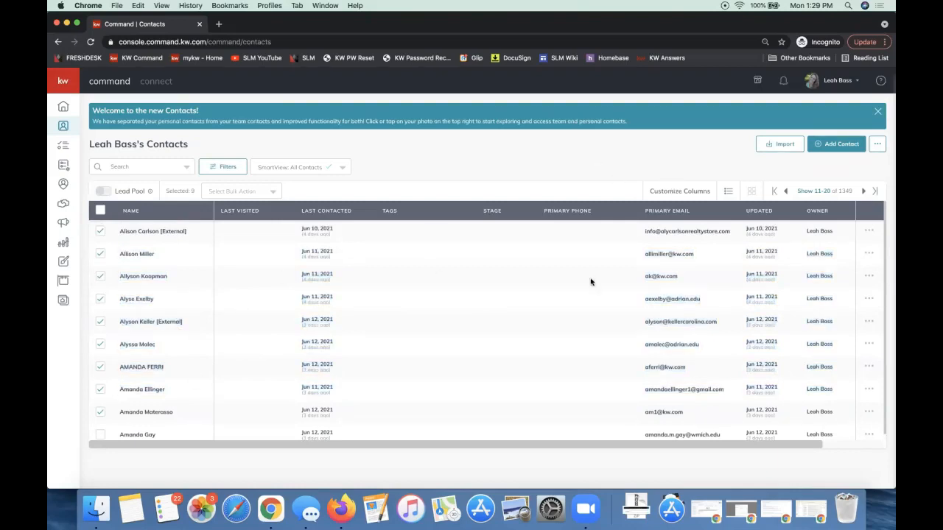
Show 500 contacts per page and select four contacts that have no tags yet
left_click(810, 192)
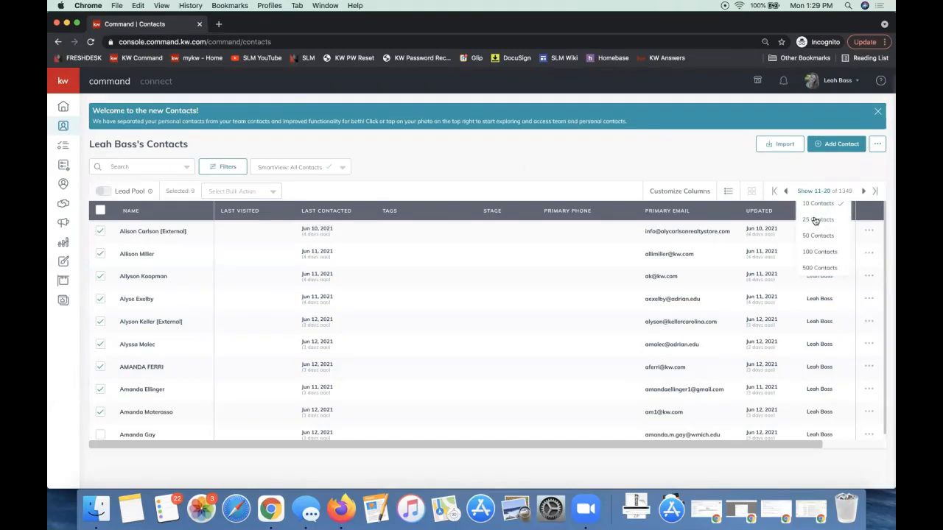
left_click(819, 268)
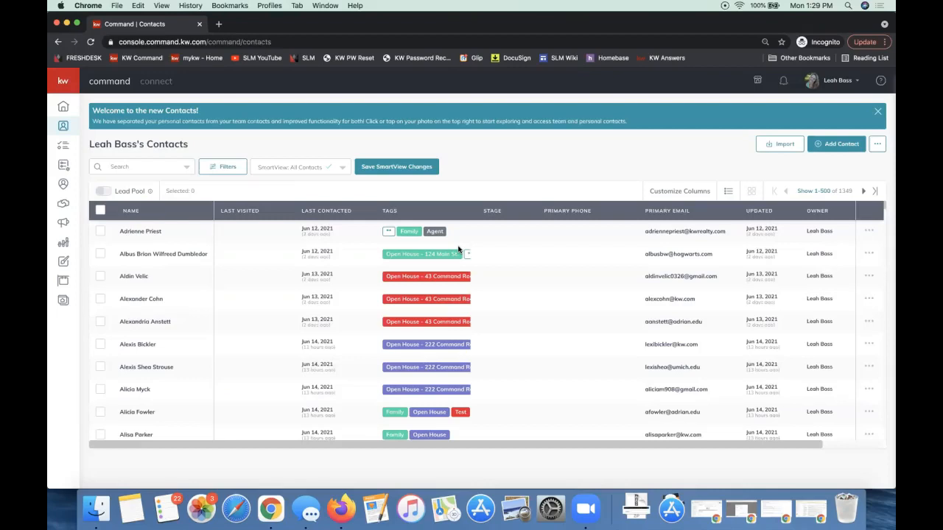
scroll(215, 307, "down", 10)
scroll(210, 305, "up", 2)
left_click(100, 266)
left_click(101, 289)
left_click(99, 337)
left_click(100, 357)
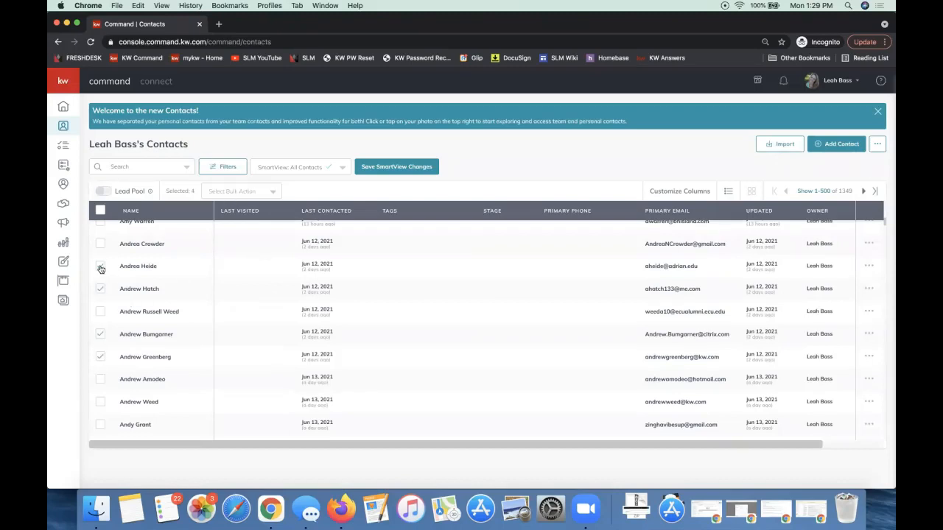
Bulk-add the red open house tag with the property's street address to the four selected contacts
left_click(232, 193)
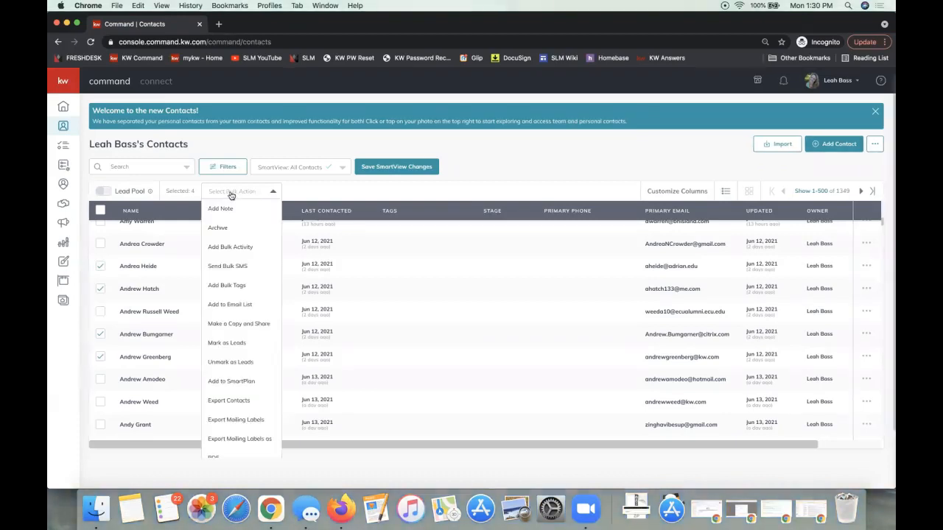
left_click(101, 289)
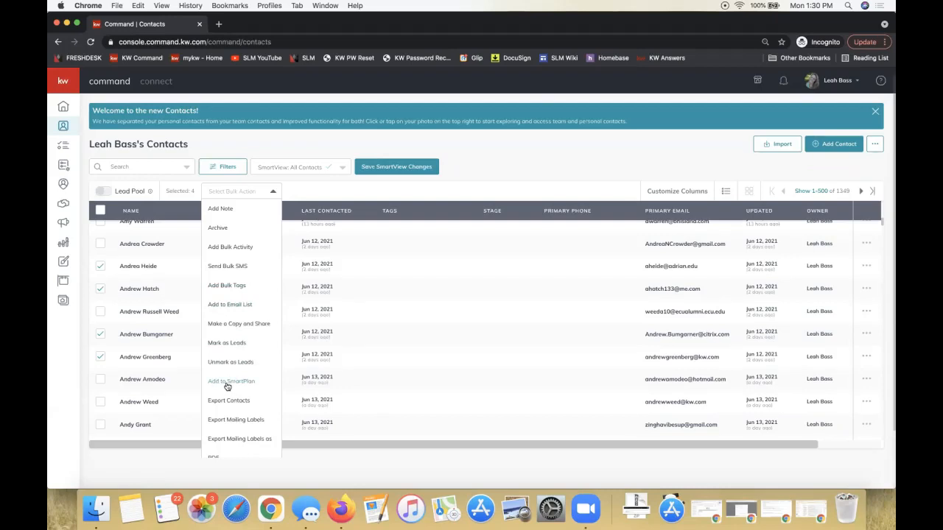
left_click(221, 286)
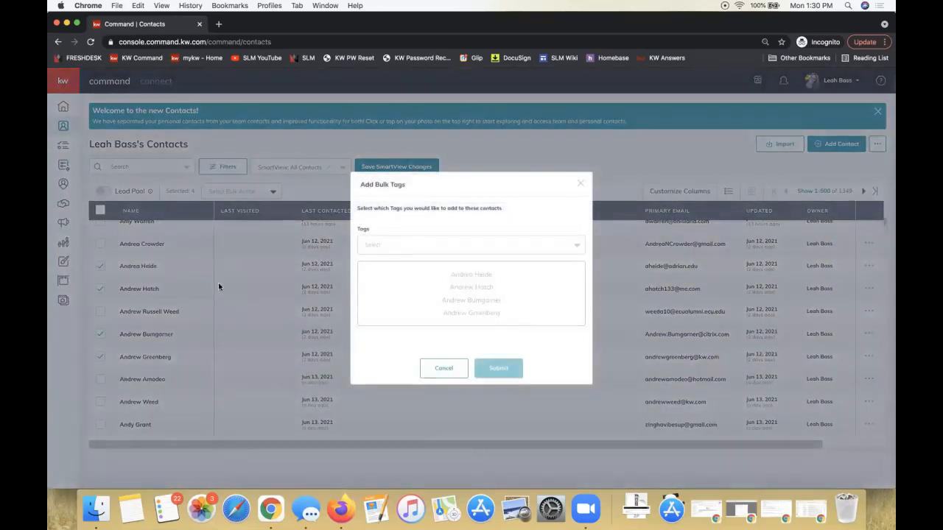
left_click(475, 246)
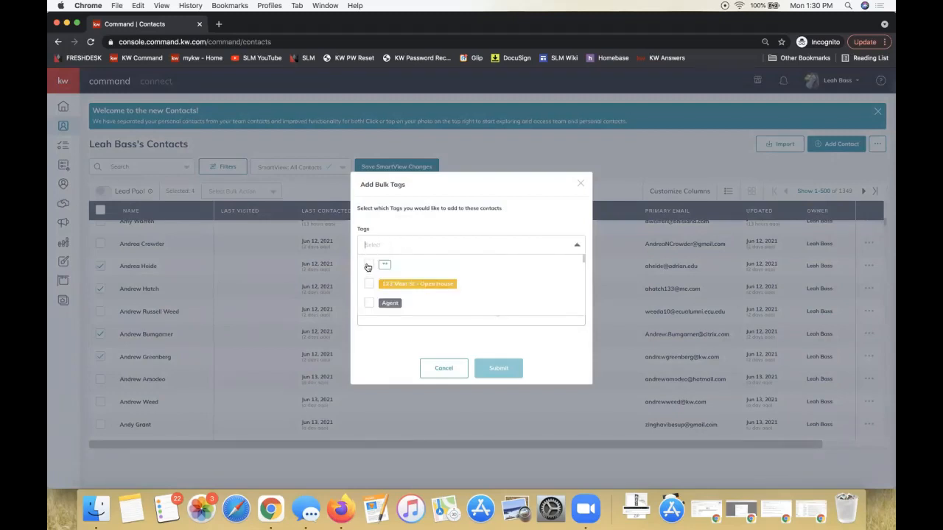
scroll(368, 267, "down", 1)
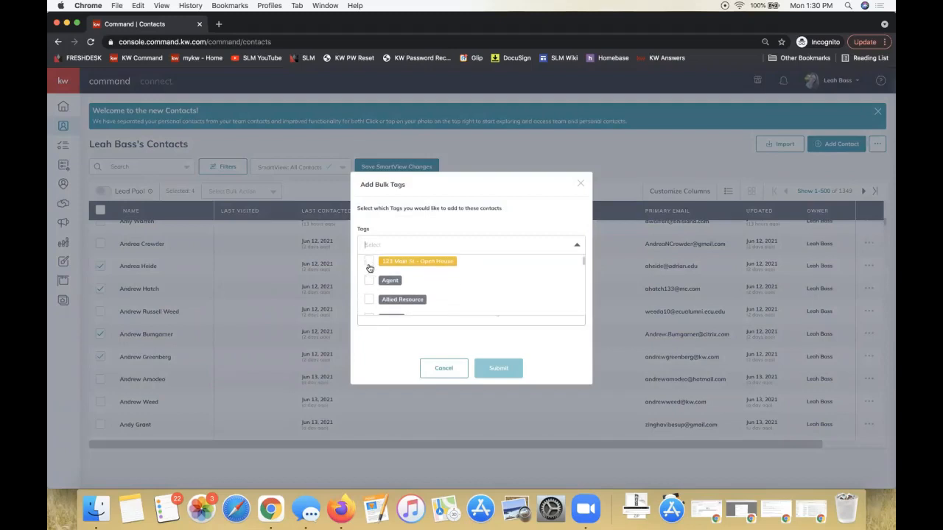
type("44")
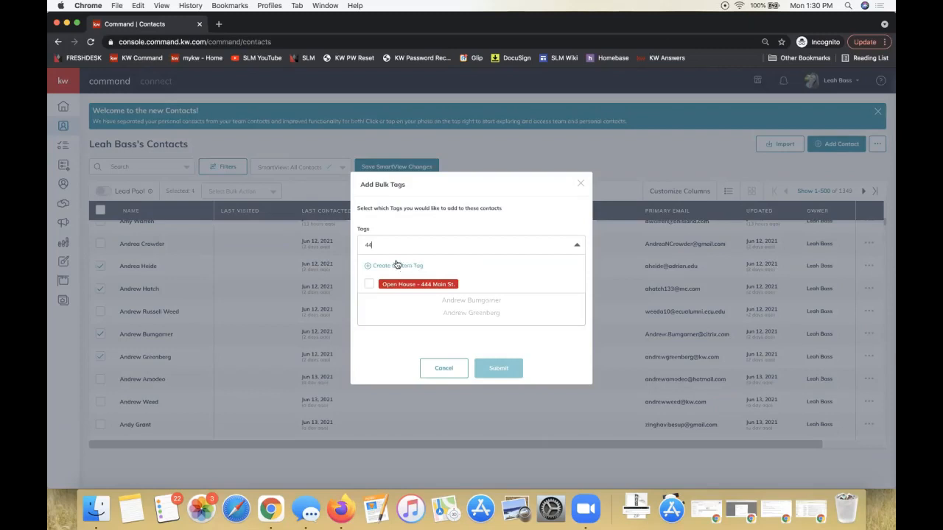
left_click(368, 285)
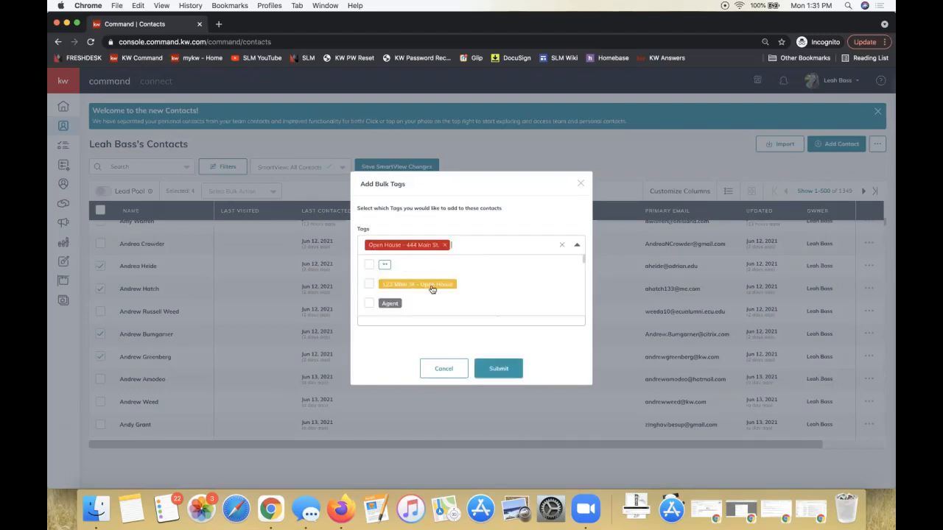
left_click(505, 369)
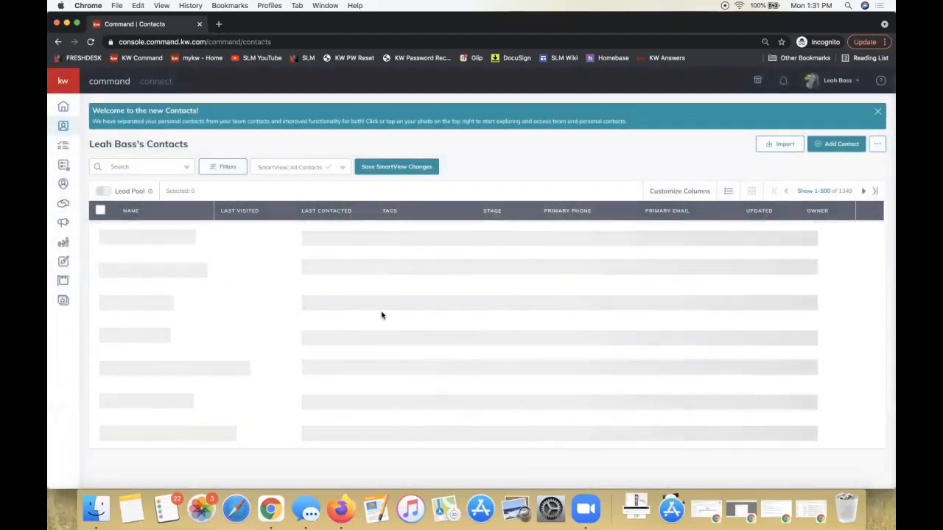
Reload the contacts page and set the list to 500 contacts per page again
scroll(382, 315, "down", 4)
scroll(520, 275, "up", 5)
scroll(520, 276, "down", 1)
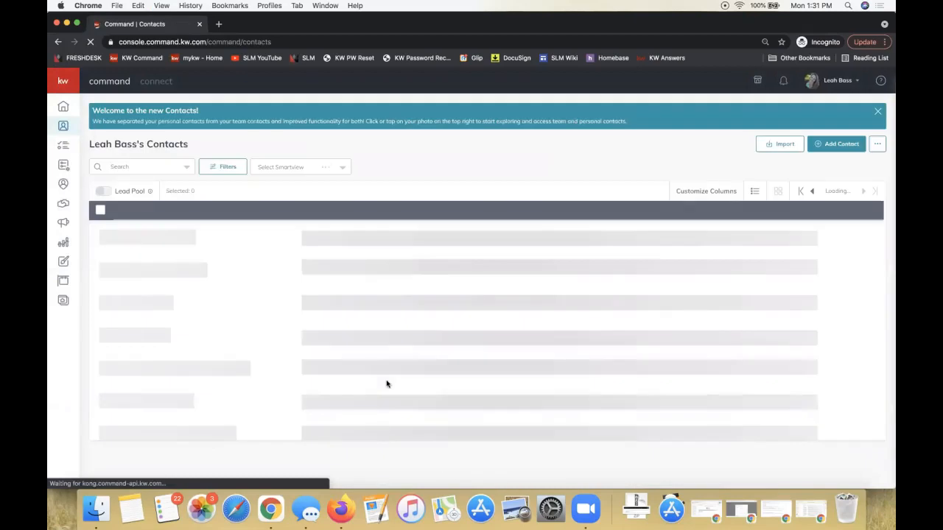
scroll(414, 315, "down", 1)
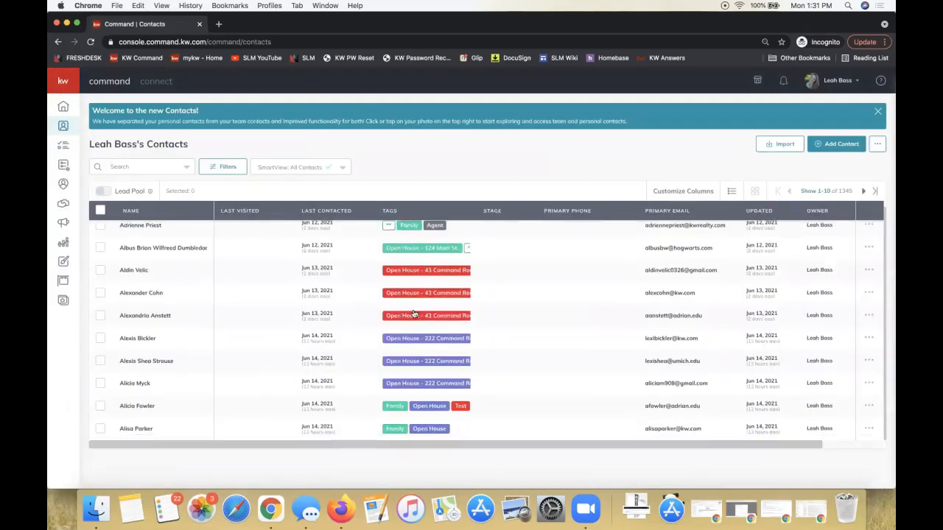
left_click(812, 191)
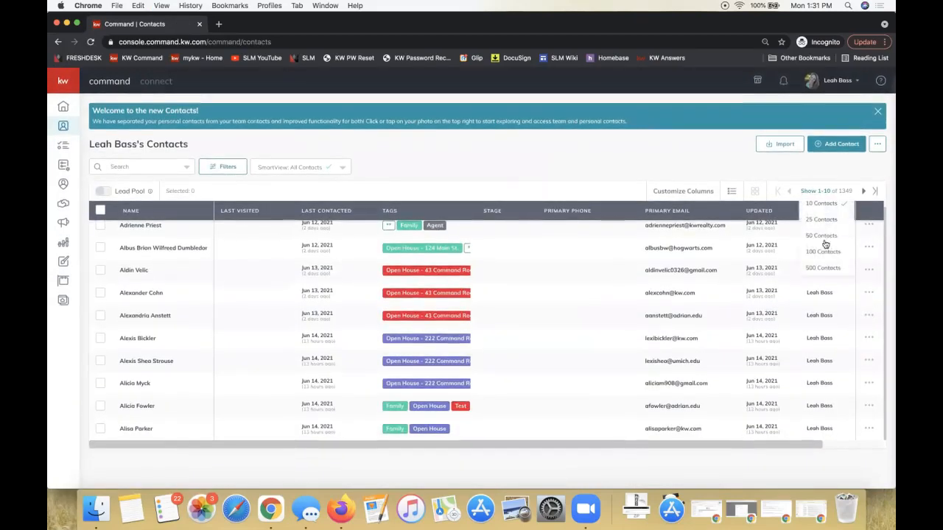
left_click(821, 268)
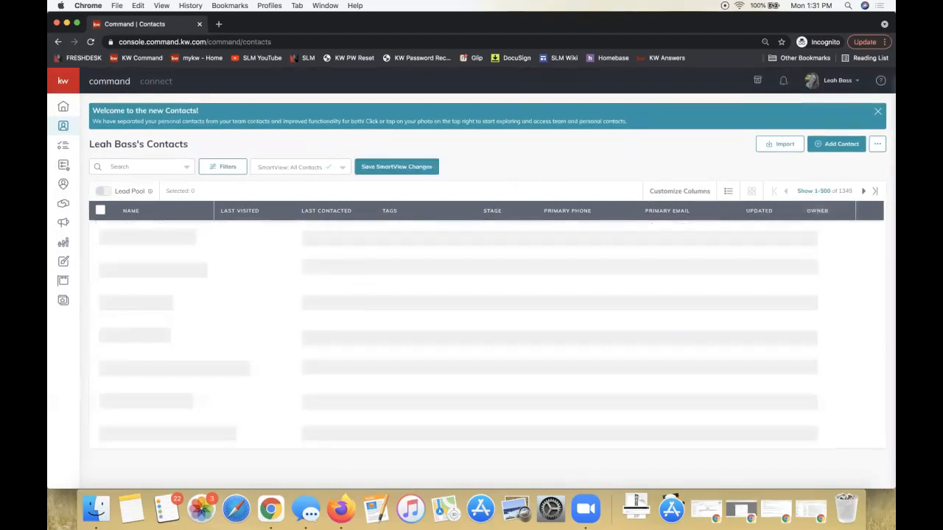
Select two neighbouring contacts to view the bulk actions offered for them, and clear the selection
scroll(280, 391, "down", 1)
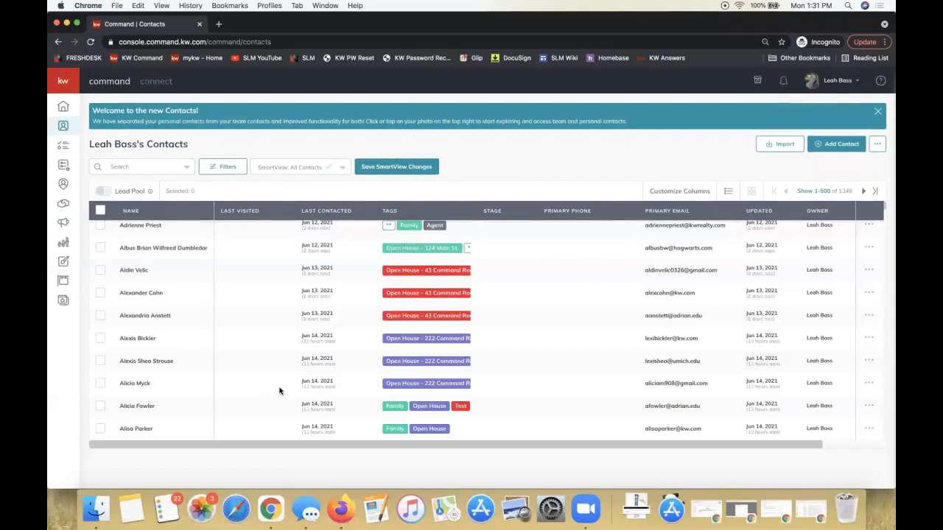
scroll(452, 340, "down", 5)
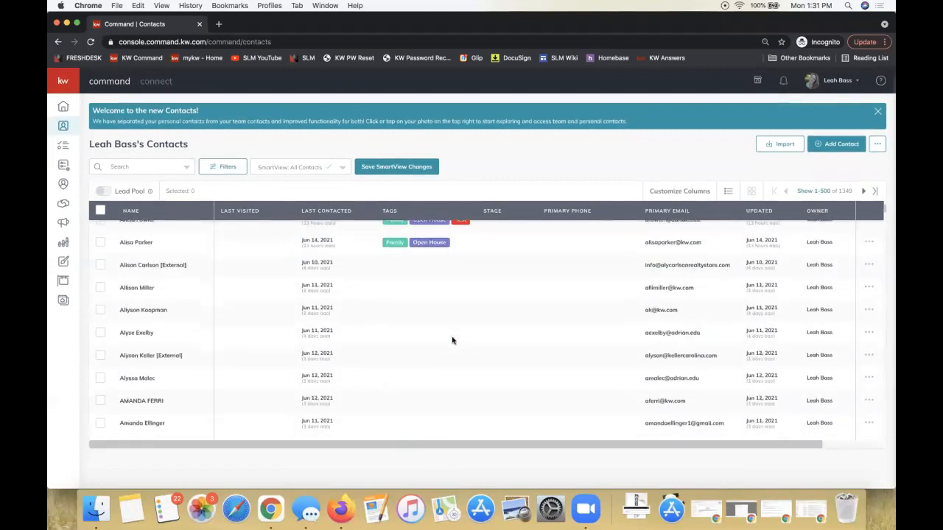
scroll(452, 340, "up", 2)
scroll(452, 340, "down", 2)
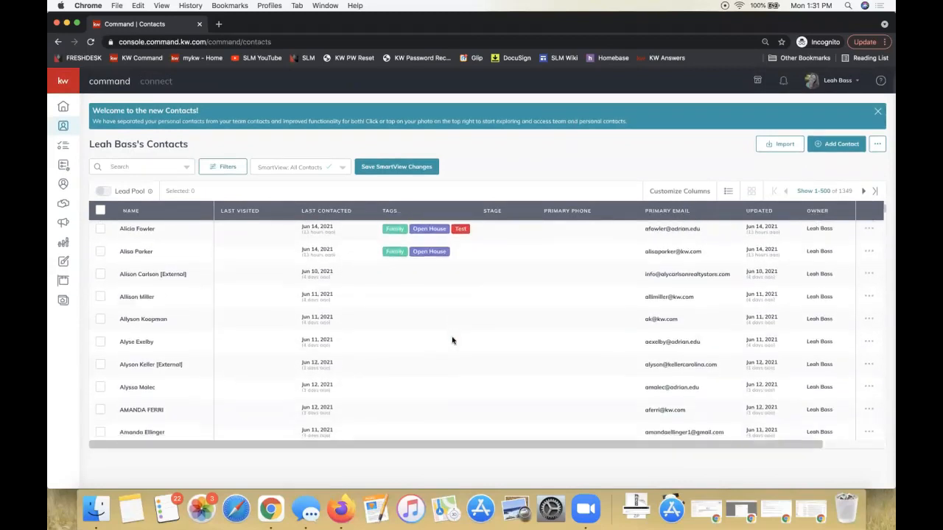
scroll(452, 340, "up", 5)
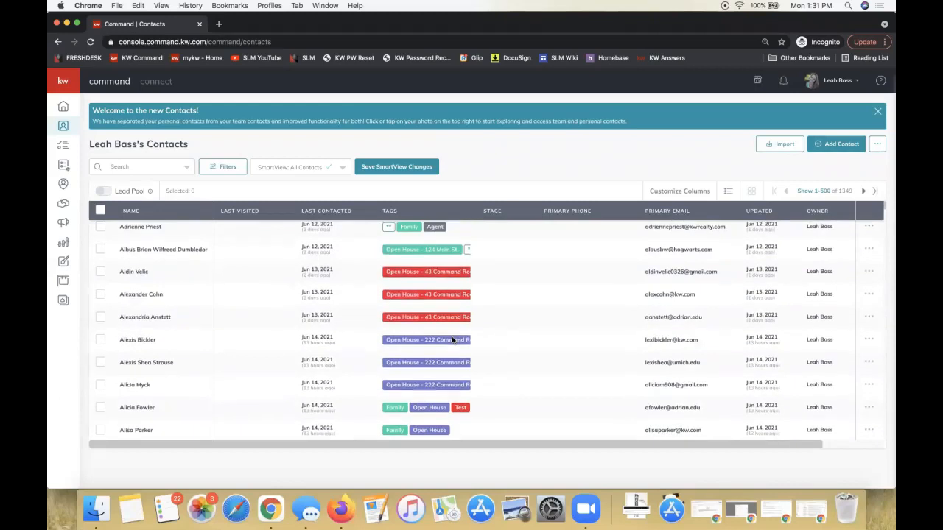
scroll(451, 336, "down", 2)
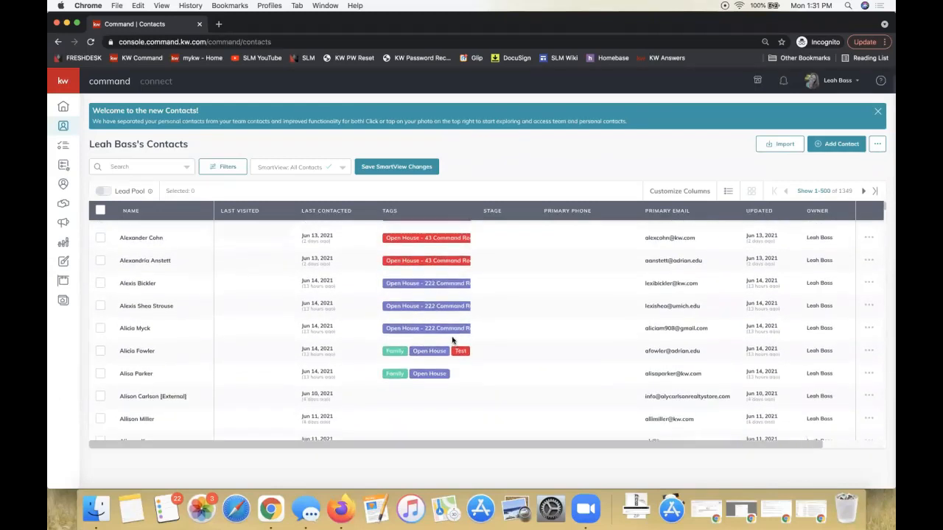
left_click(100, 376)
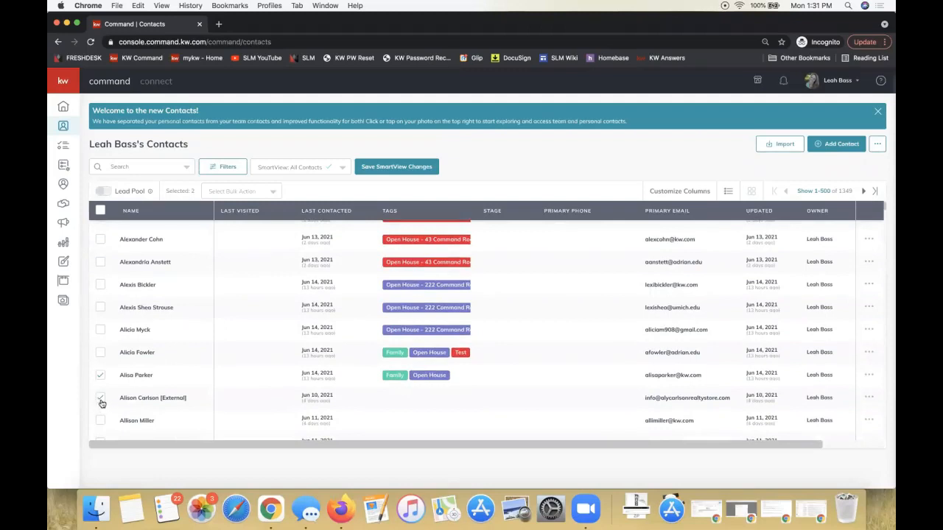
left_click(224, 192)
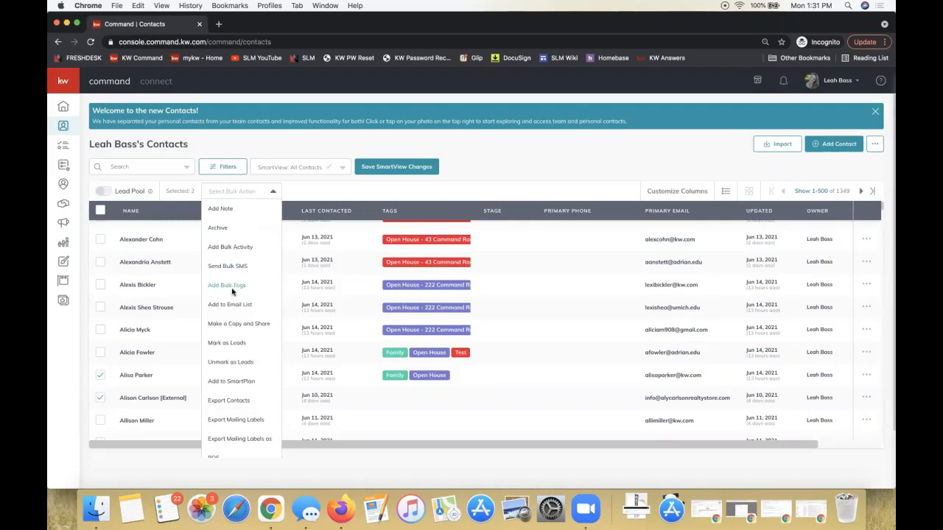
left_click(479, 172)
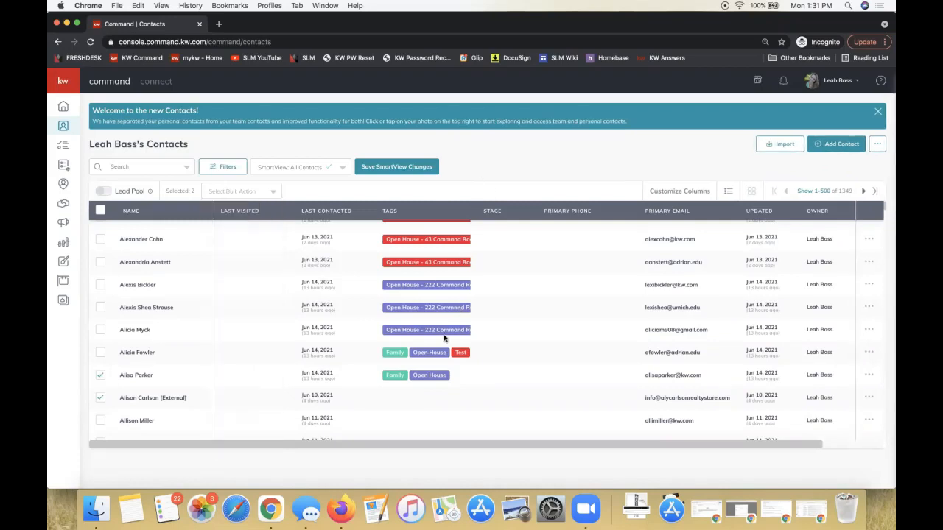
left_click(98, 376)
left_click(98, 377)
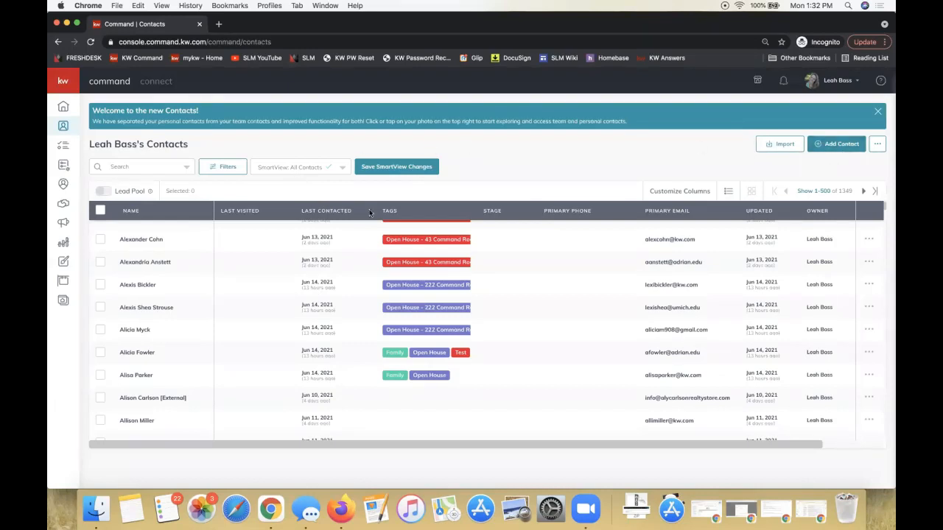
Create a new contact with the contact's full name and personal primary email
left_click(836, 146)
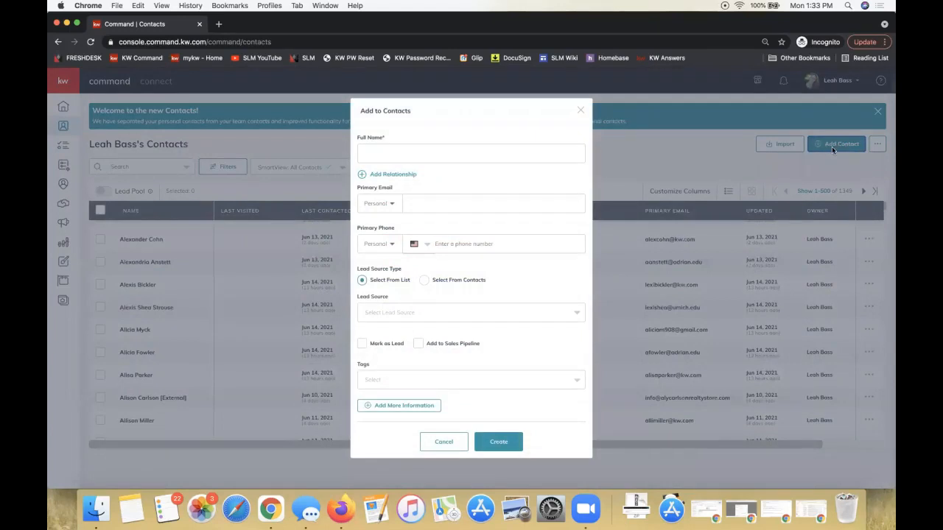
left_click(409, 149)
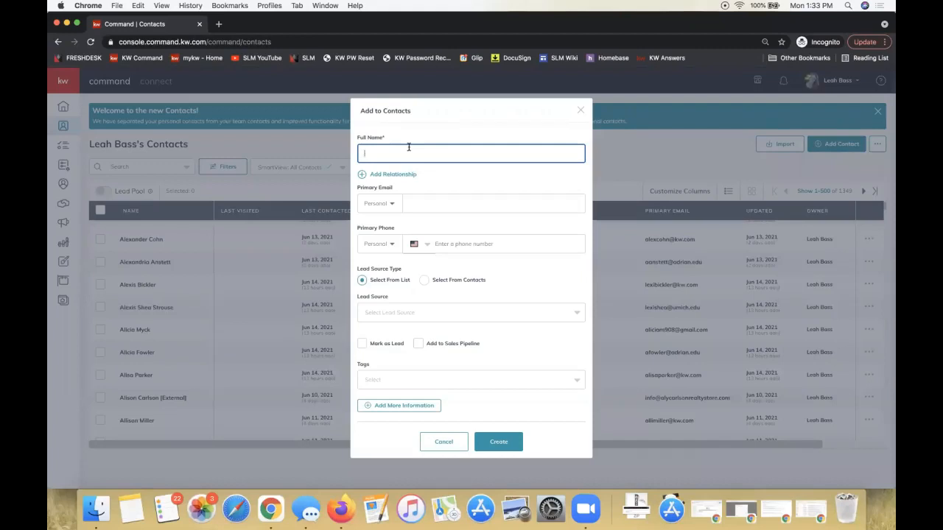
type("N")
key("BackSpace")
type("Barney Stinson")
left_click(440, 207)
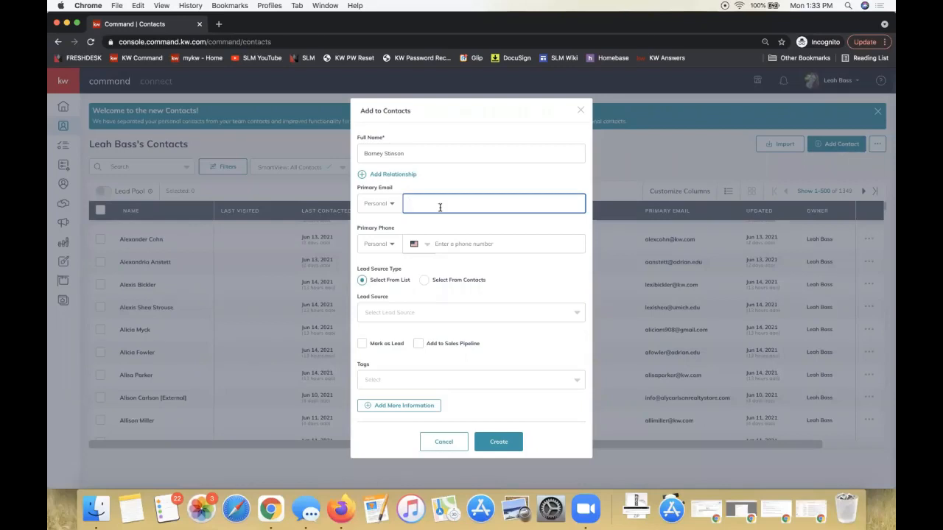
double_click(429, 153)
left_click(491, 205)
left_click(497, 442)
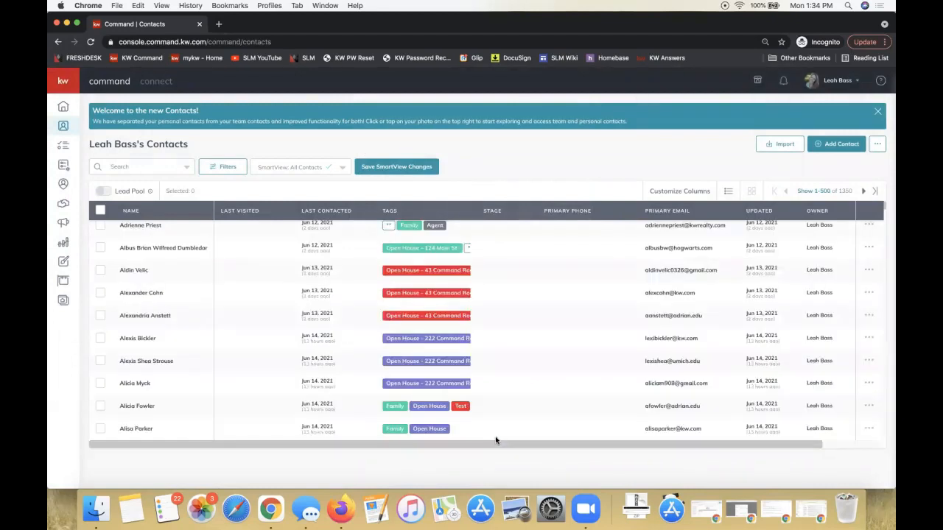
Look over the columns and tags of the refreshed contact list
scroll(448, 334, "right", 2)
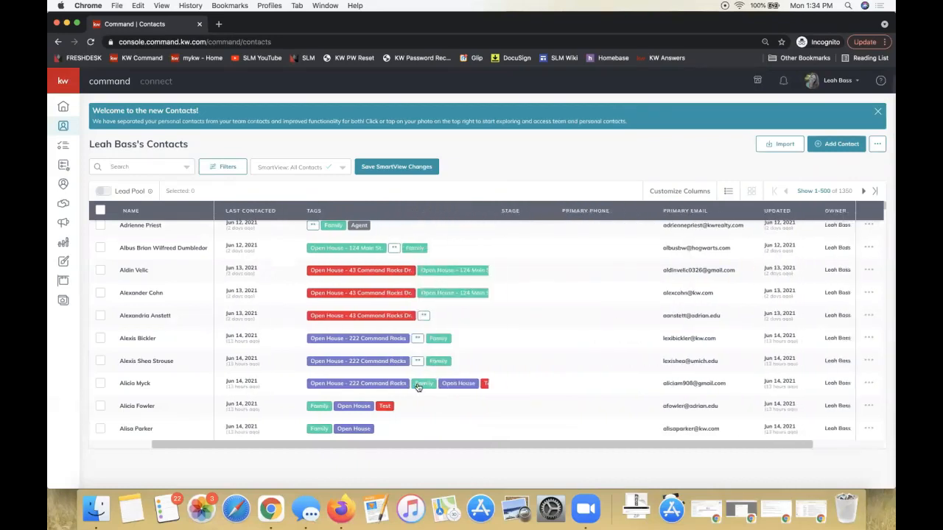
scroll(417, 388, "left", 2)
scroll(417, 387, "down", 3)
scroll(418, 387, "up", 3)
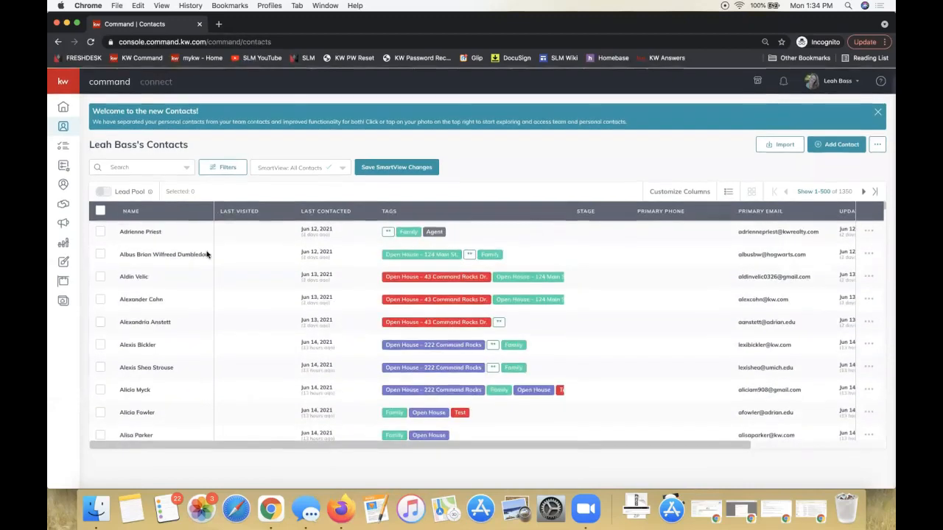
Search all contact fields for the newly added contact's first name and open that contact's record
left_click(138, 167)
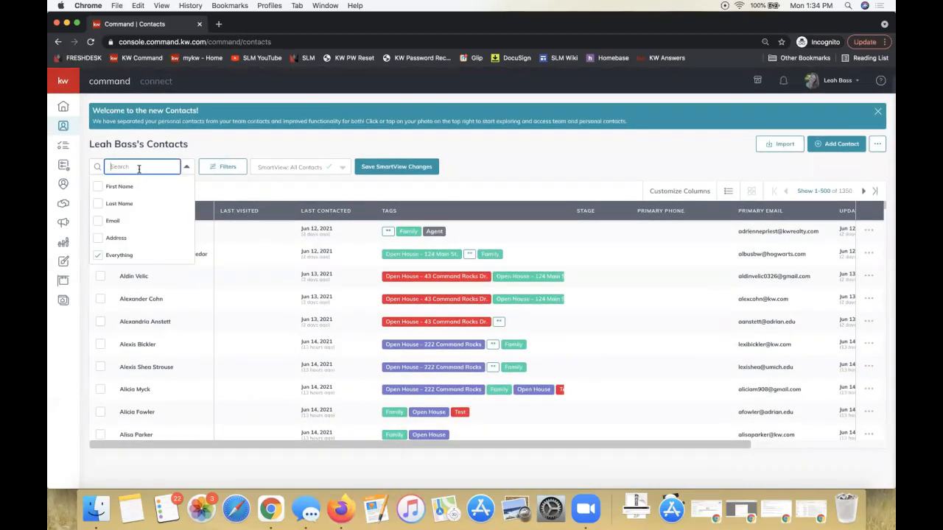
type("barney")
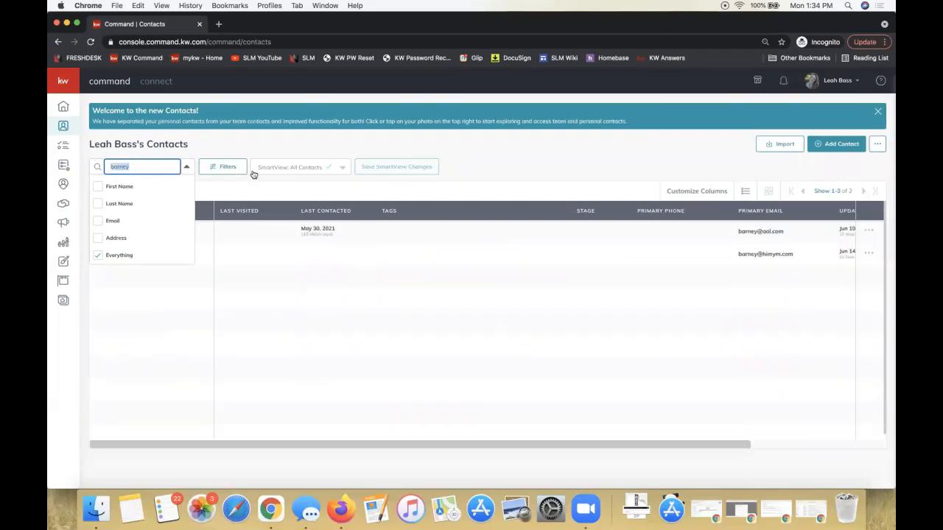
left_click(293, 136)
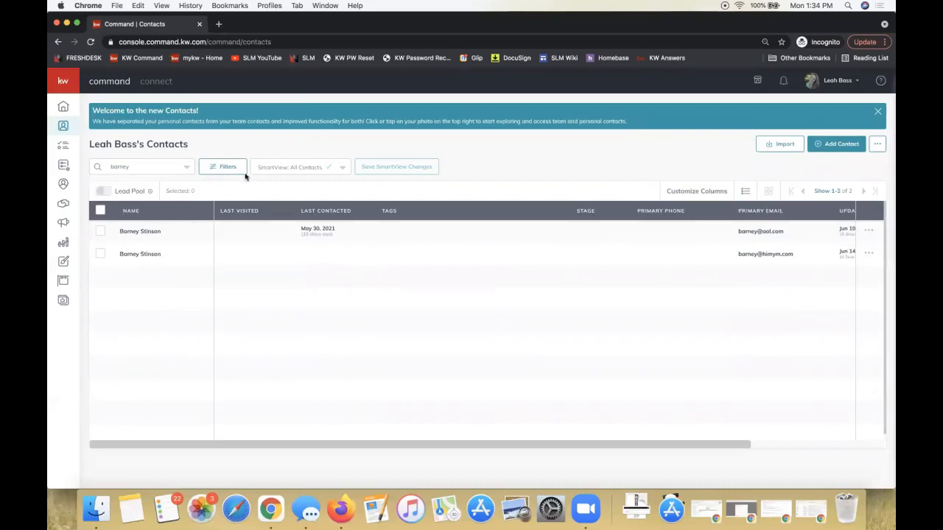
left_click(140, 254)
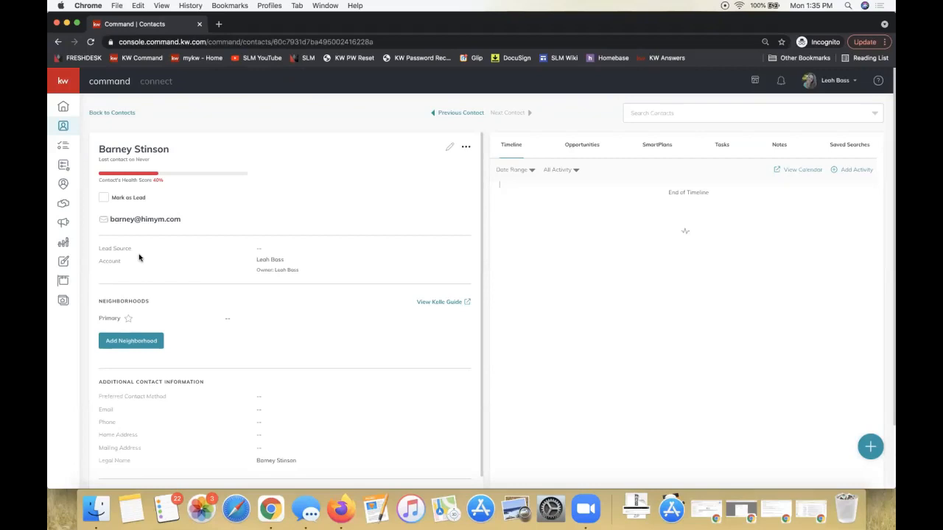
View the other accounts available in the account menu and close it
left_click(824, 83)
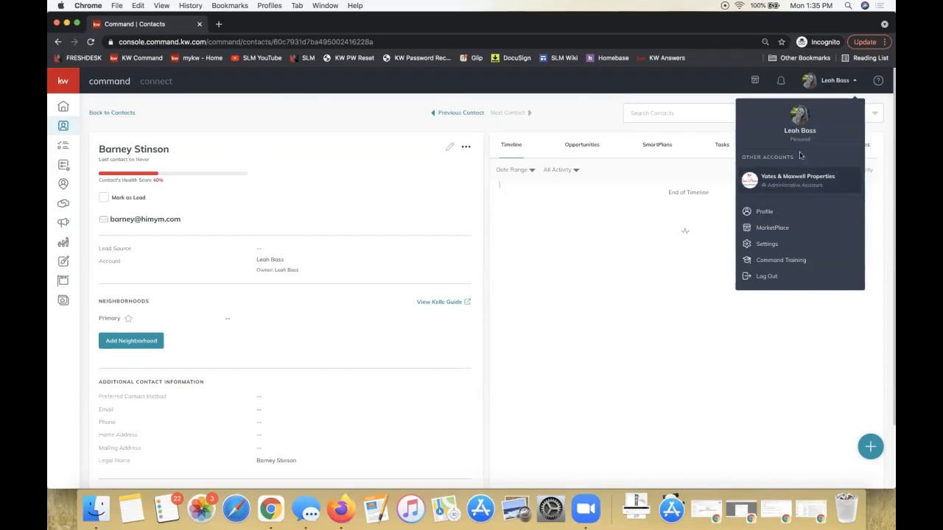
left_click(501, 284)
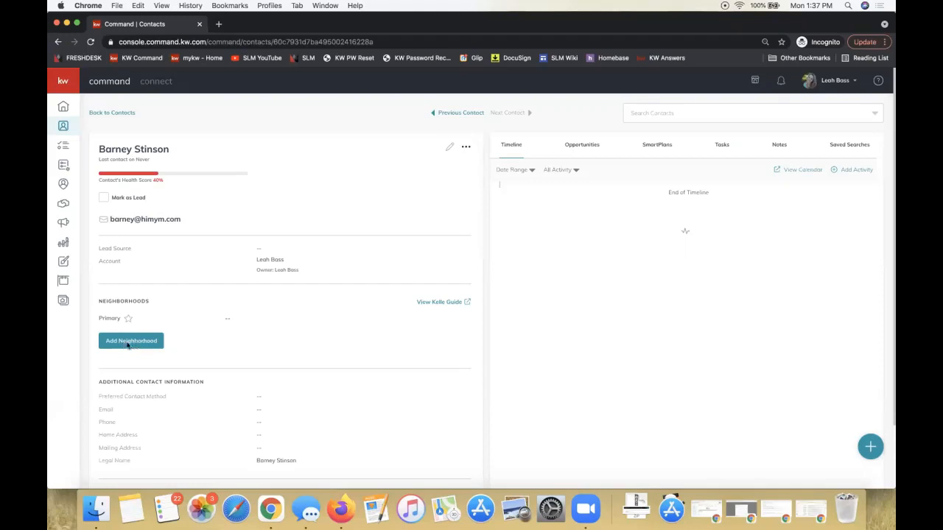
Start adding a neighborhood to the contact's record, allowing the site to know the location and dismissing the location notice
left_click(137, 344)
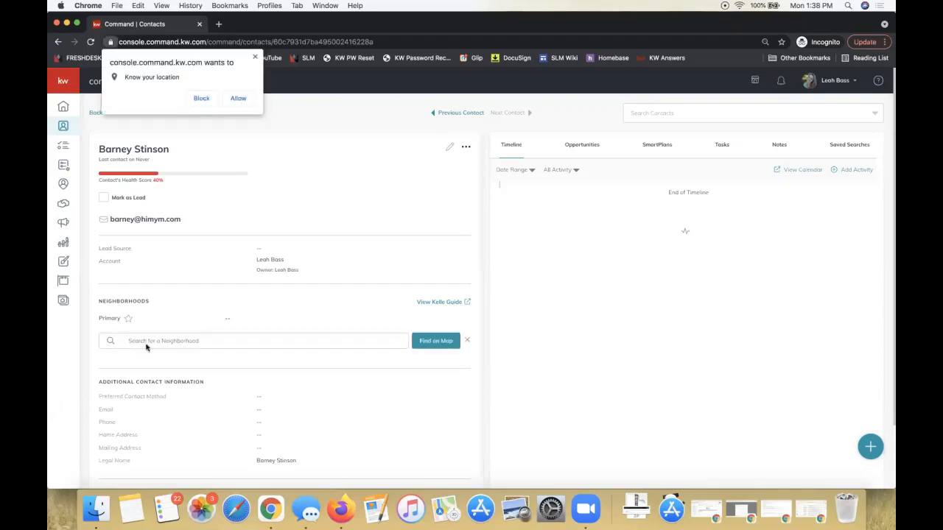
left_click(237, 104)
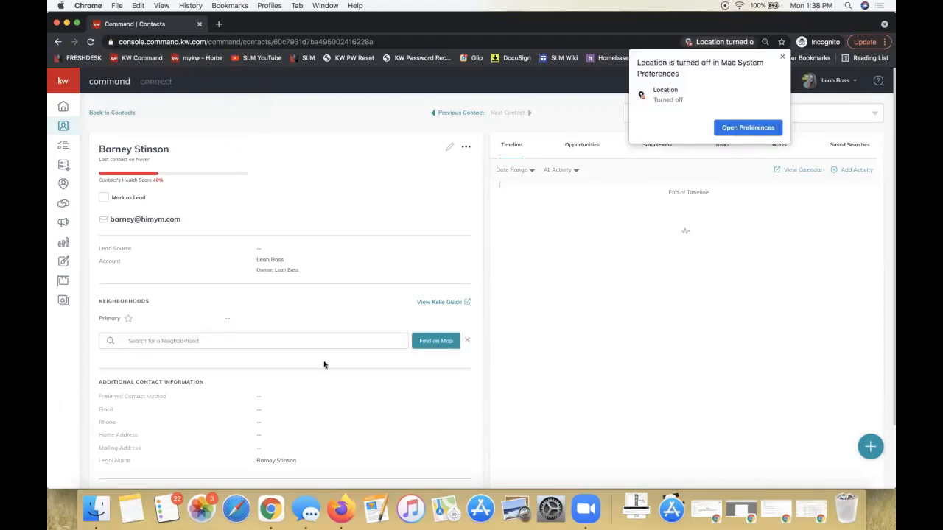
left_click(681, 195)
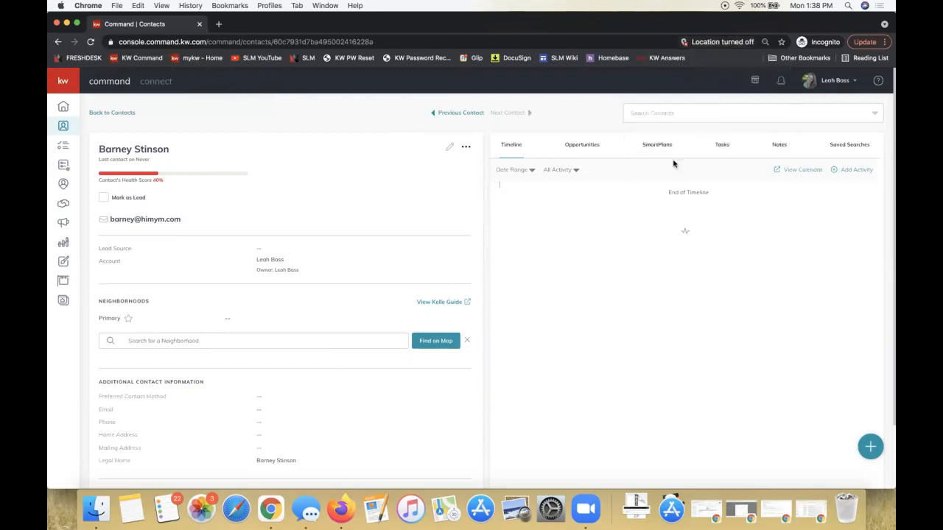
Replace the somerset neighborhood search with hunter oaks and subscribe the contact to the Hunter Oaks neighborhood in NC
left_click(165, 341)
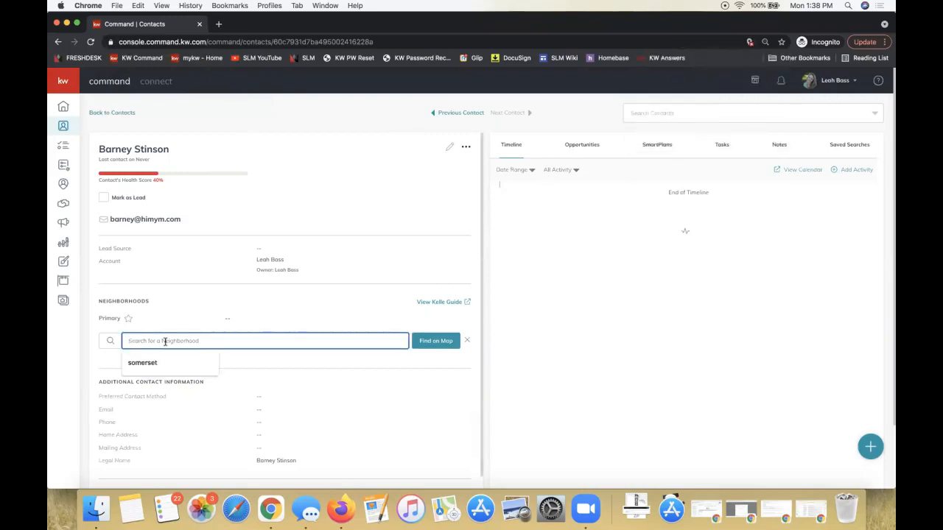
left_click(166, 362)
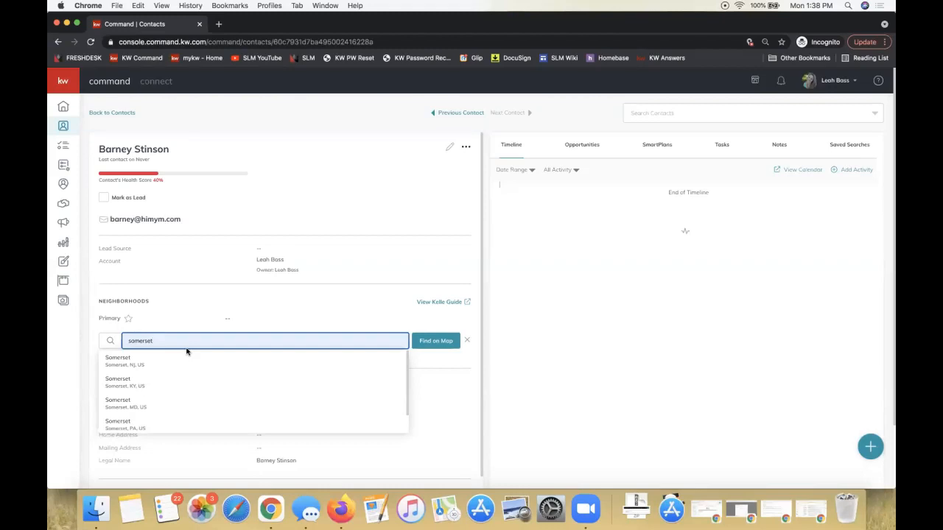
double_click(158, 341)
type("hub")
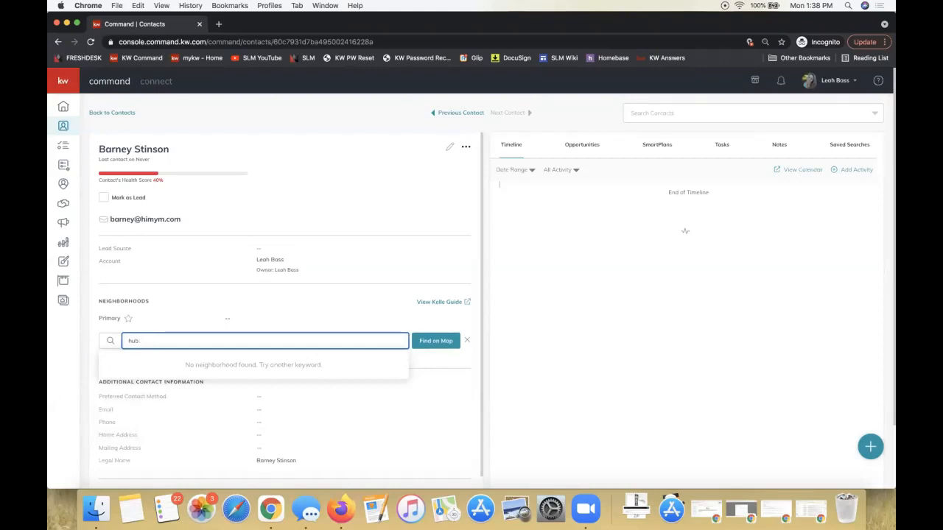
key("BackSpace")
type("nter")
key("BackSpace")
key("BackSpace")
type("ks")
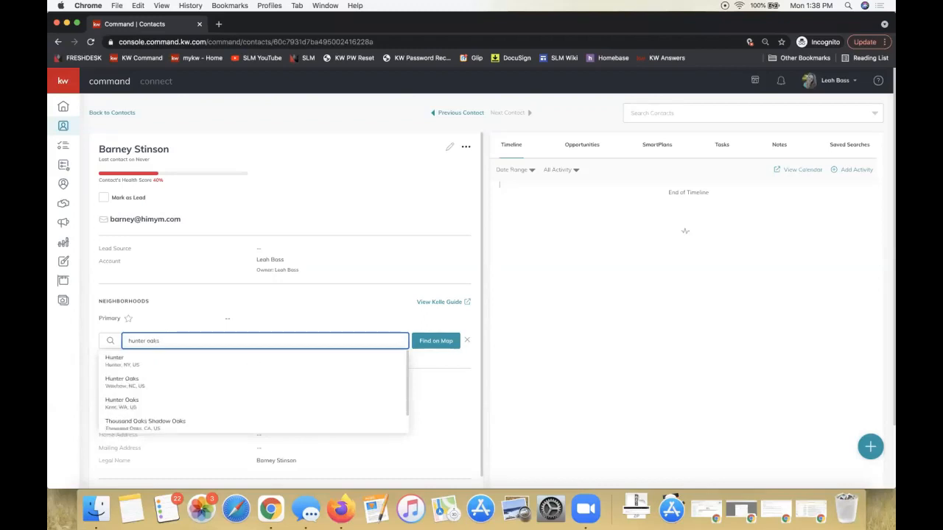
left_click(123, 387)
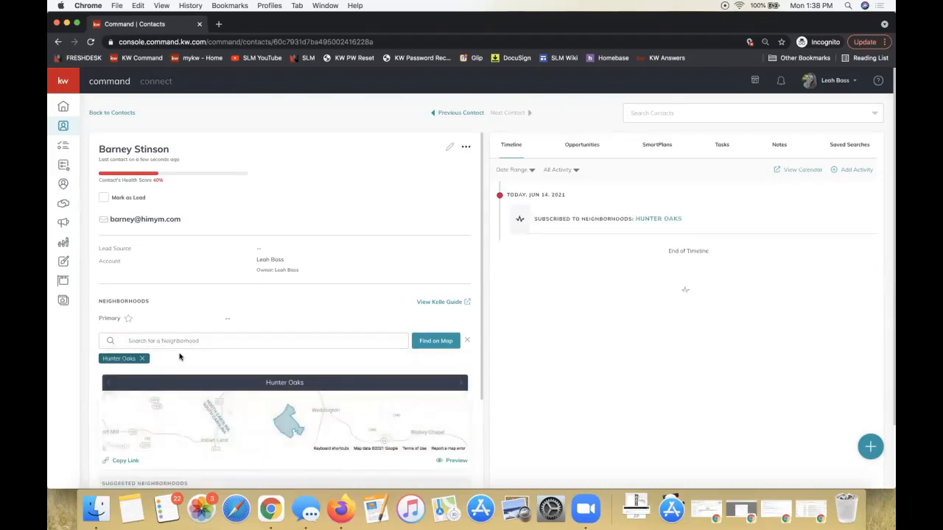
scroll(181, 339, "down", 2)
left_click(154, 291)
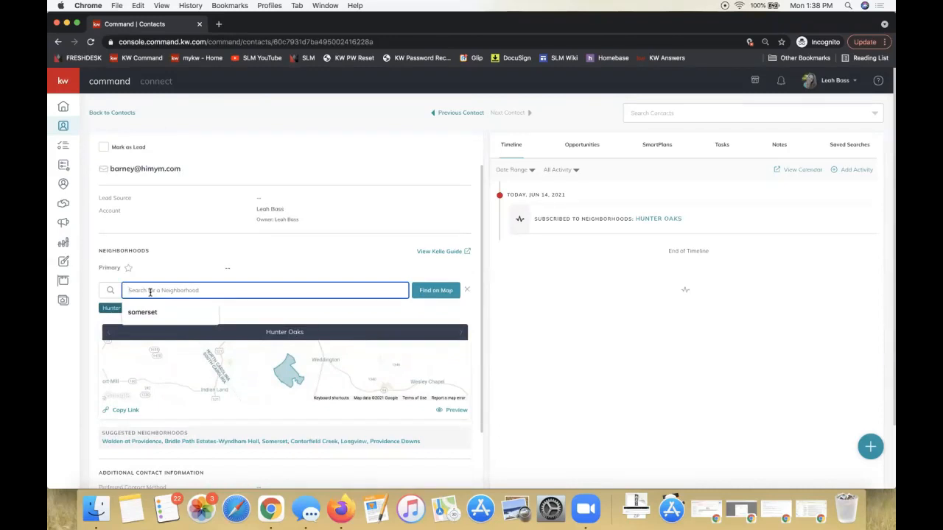
left_click(242, 319)
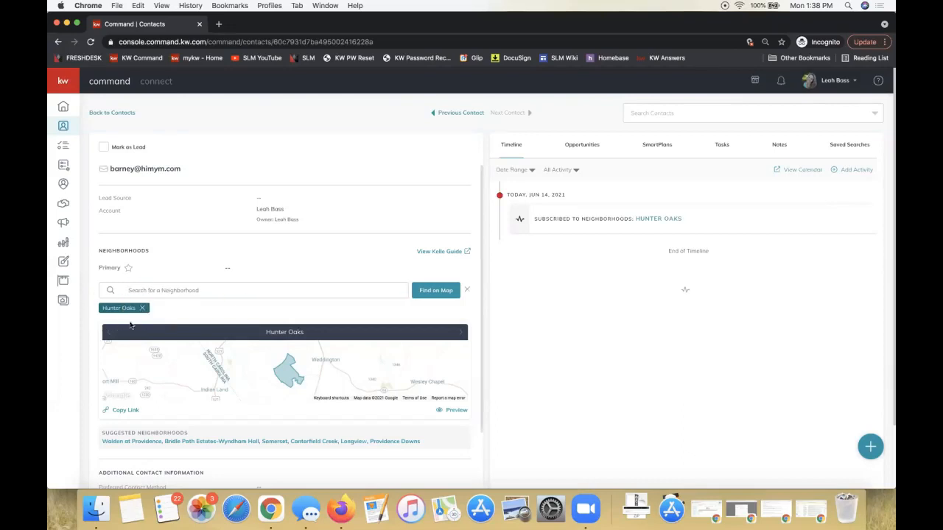
left_click(165, 291)
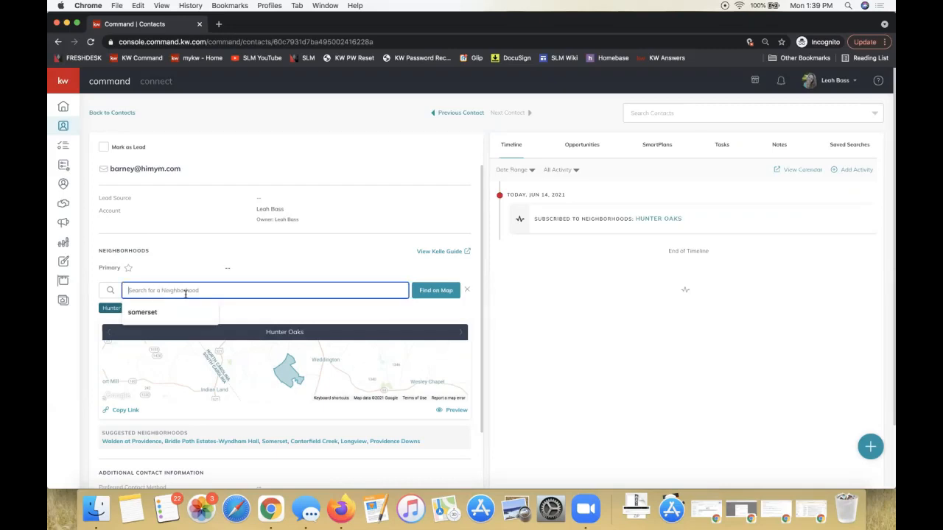
left_click(302, 272)
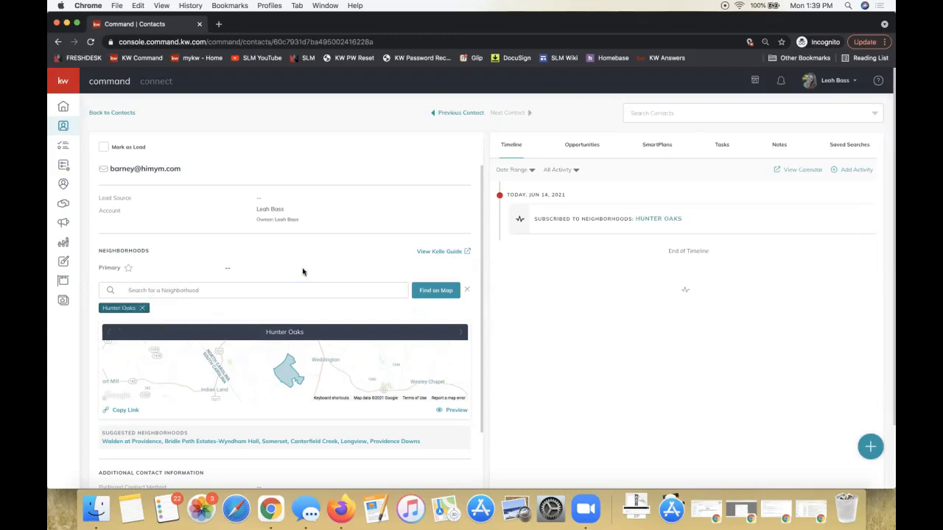
Add Somerset from the suggested neighborhoods to the contact's neighborhood subscriptions
scroll(302, 272, "down", 3)
triple_click(135, 344)
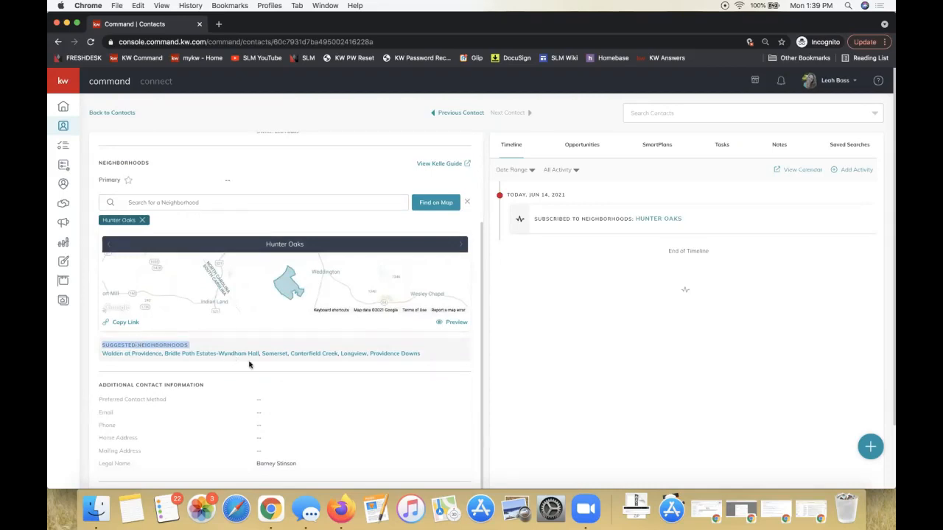
left_click(274, 355)
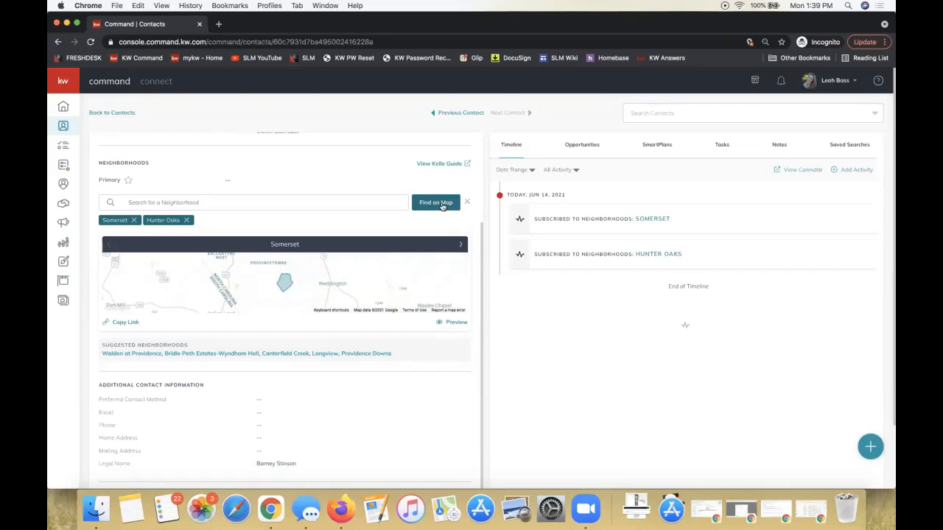
Open the neighborhood map and center it on Ballantyne Corporate Place, Charlotte, NC, USA
left_click(442, 206)
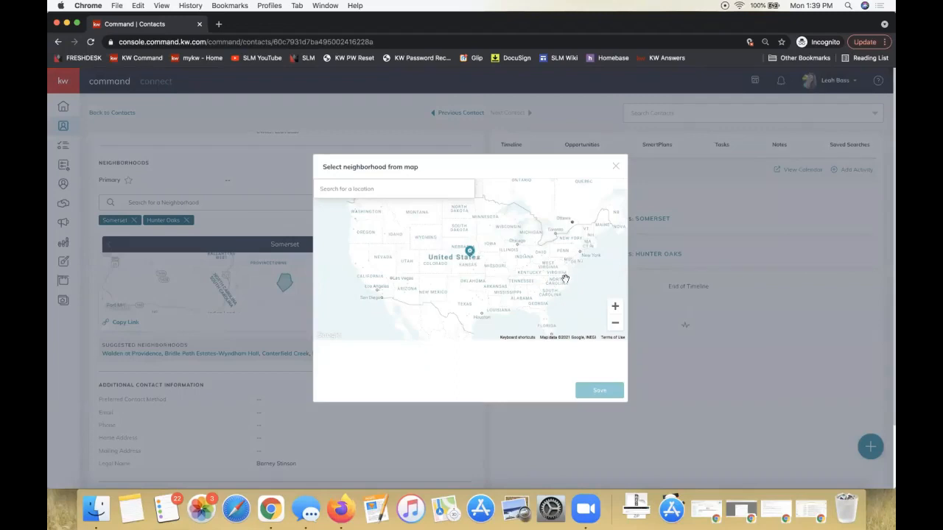
left_click(370, 189)
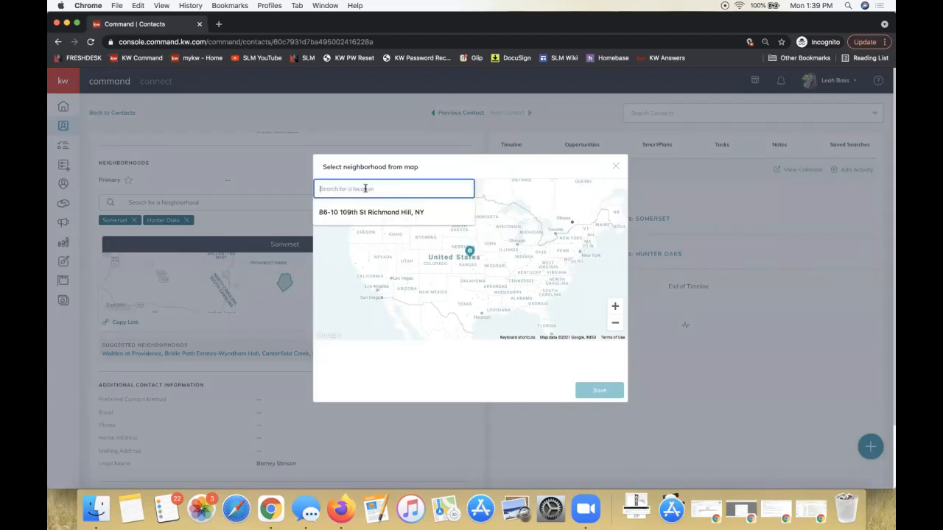
type("ballantyne")
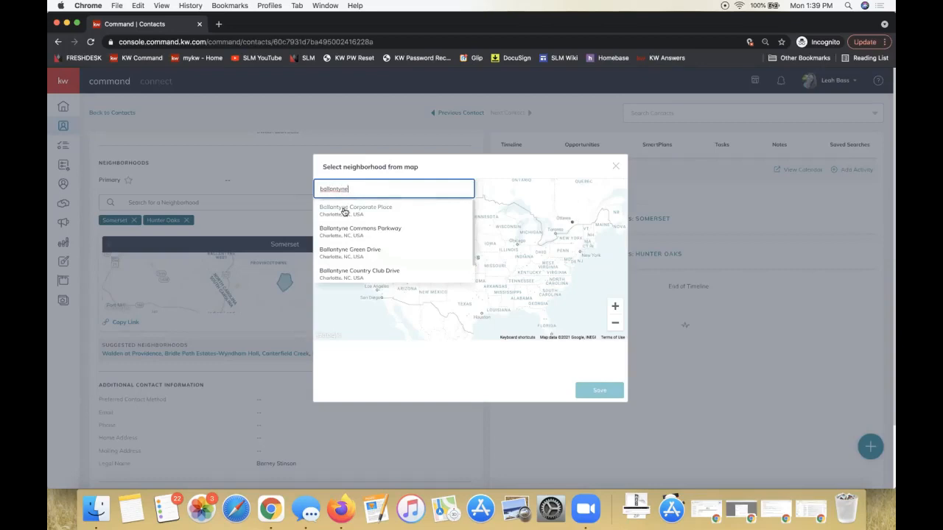
left_click(344, 211)
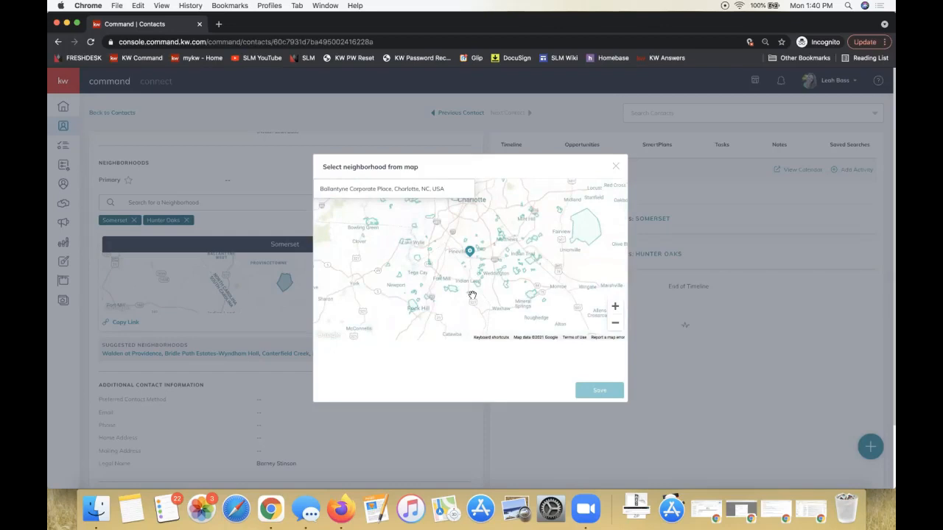
Select the Piper Glen, Williamsburg and Ballantyne neighborhoods on the map and save them to the contact
left_click(614, 308)
left_click(614, 307)
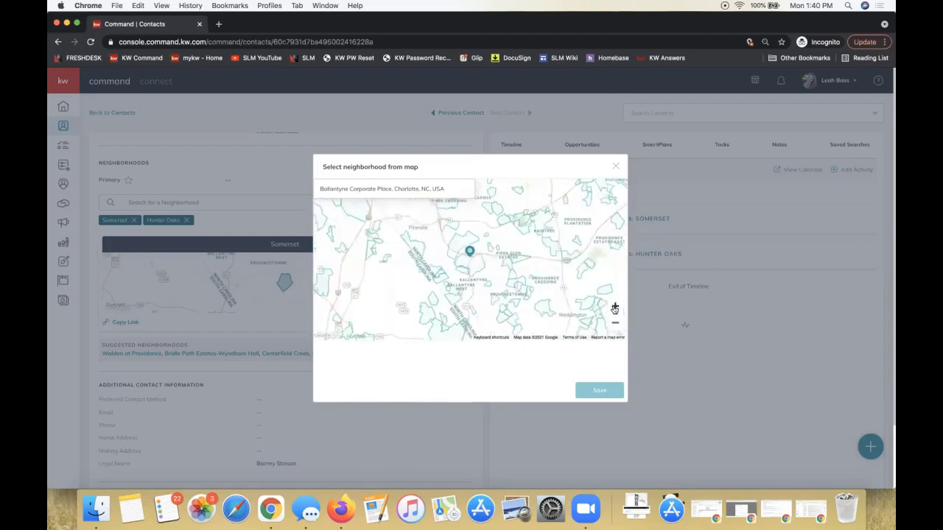
left_click(614, 306)
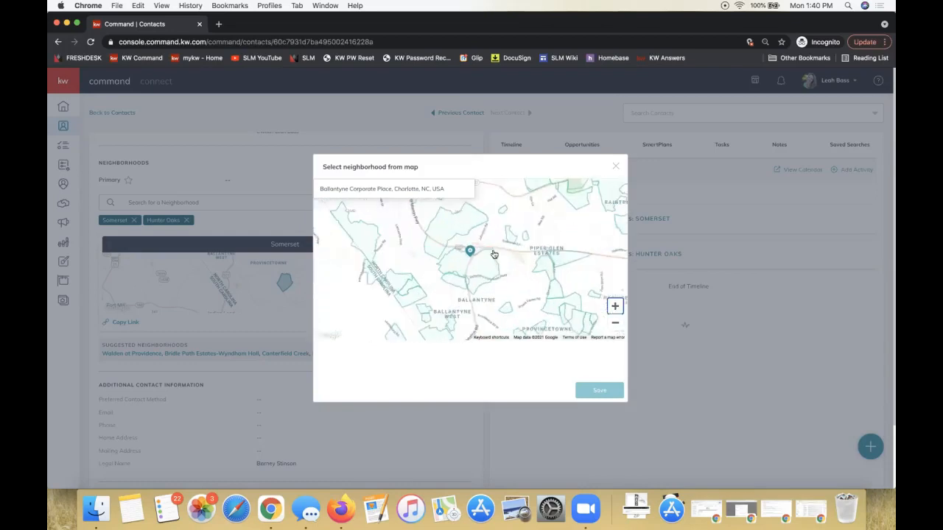
left_click_drag(523, 273, 487, 297)
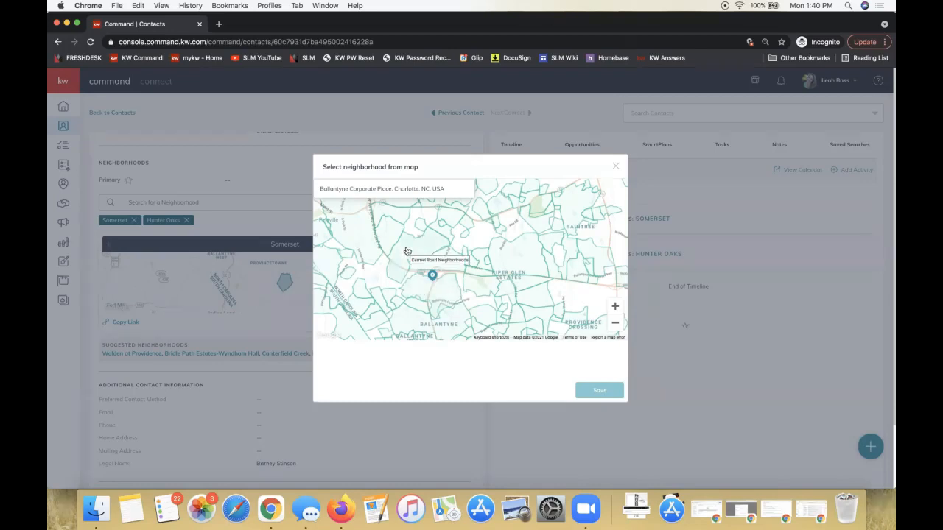
left_click(506, 261)
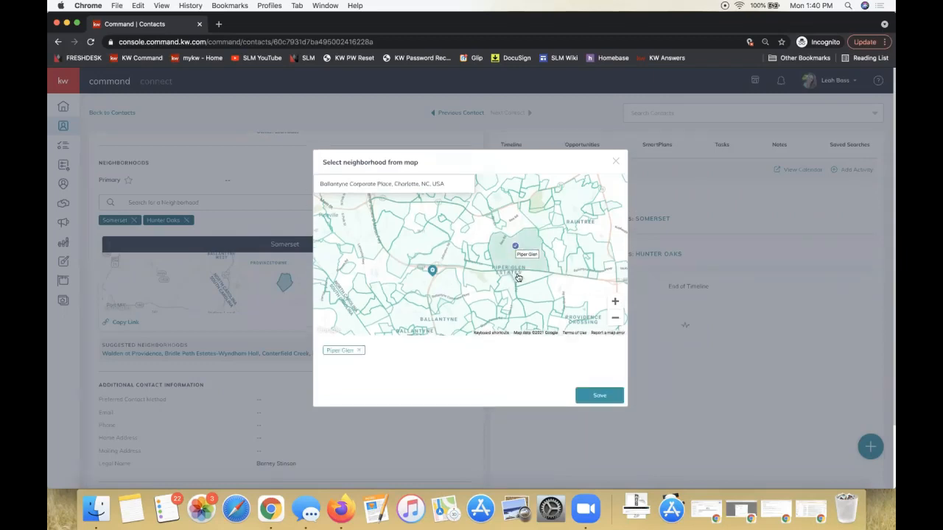
left_click(525, 293)
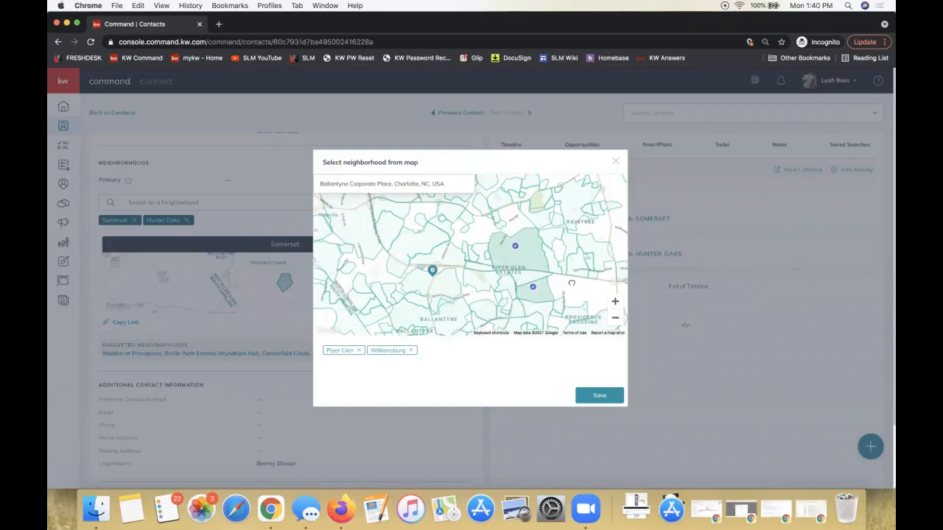
left_click_drag(572, 286, 573, 271)
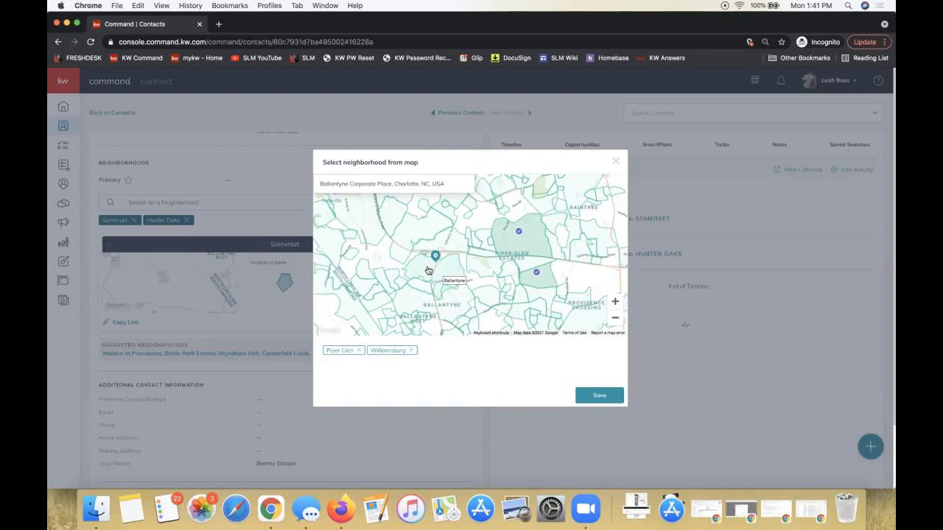
left_click(428, 271)
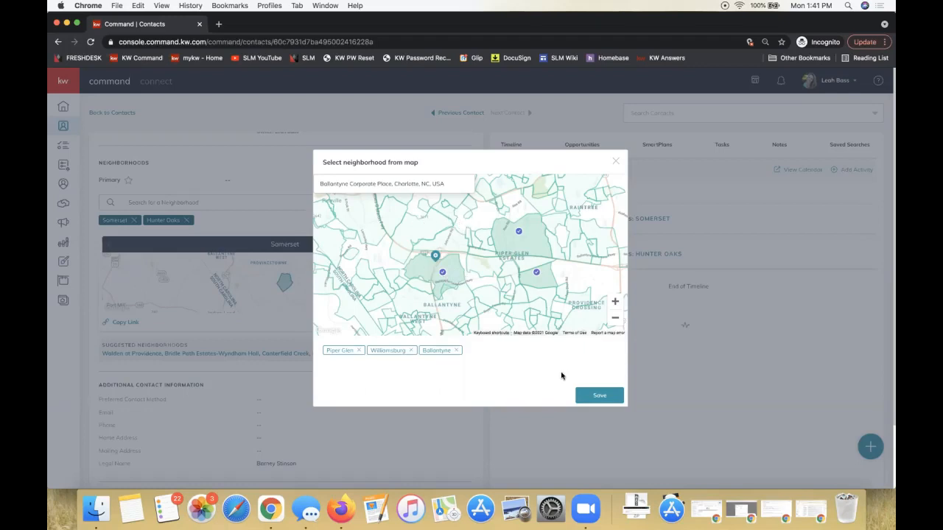
left_click(589, 400)
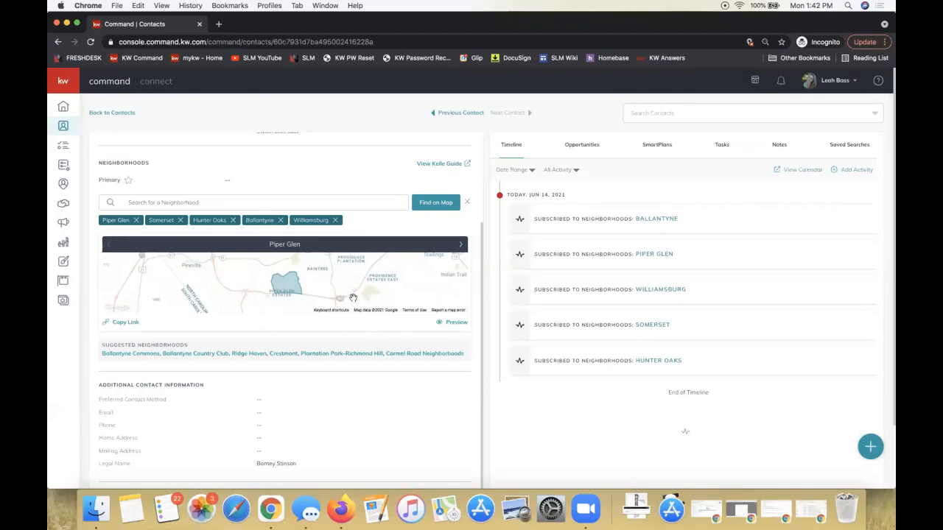
Preview the contact's Piper Glen neighborhood snapshot page and view the listing filters, closing them without changes
left_click(452, 325)
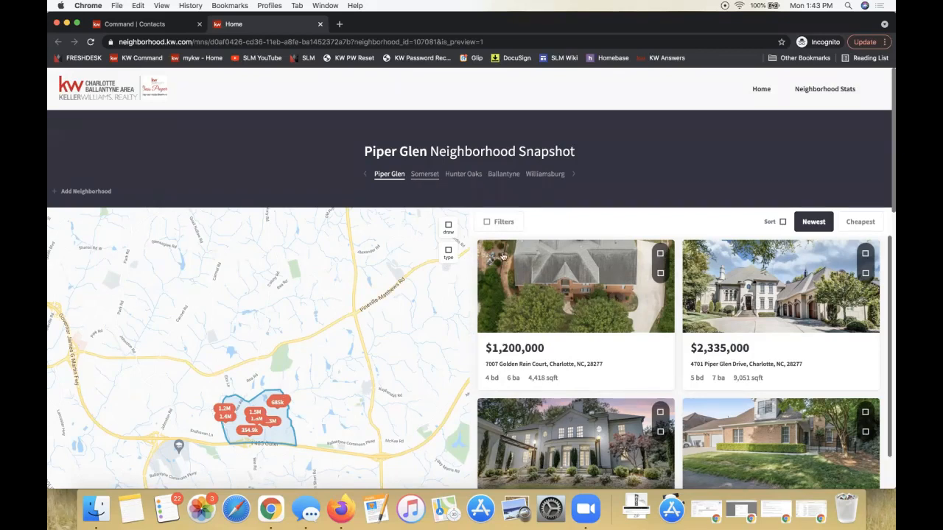
left_click(508, 227)
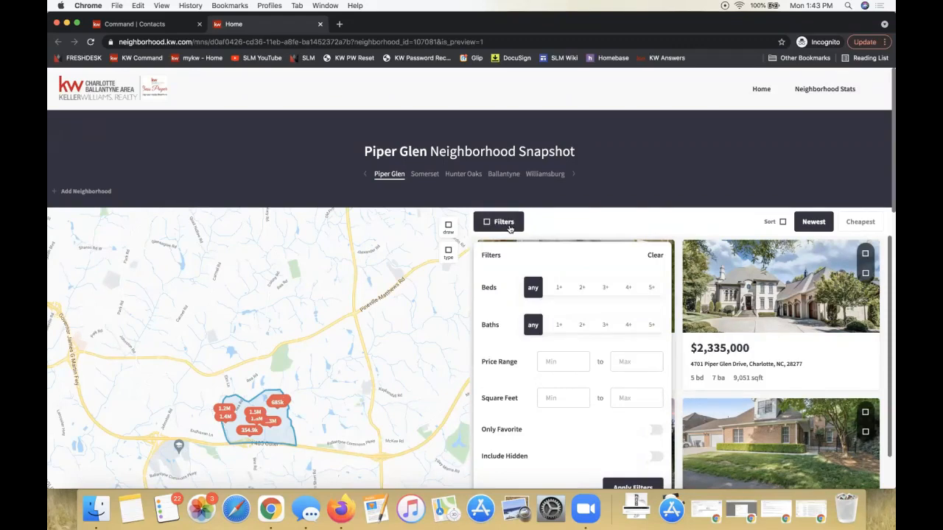
left_click(561, 228)
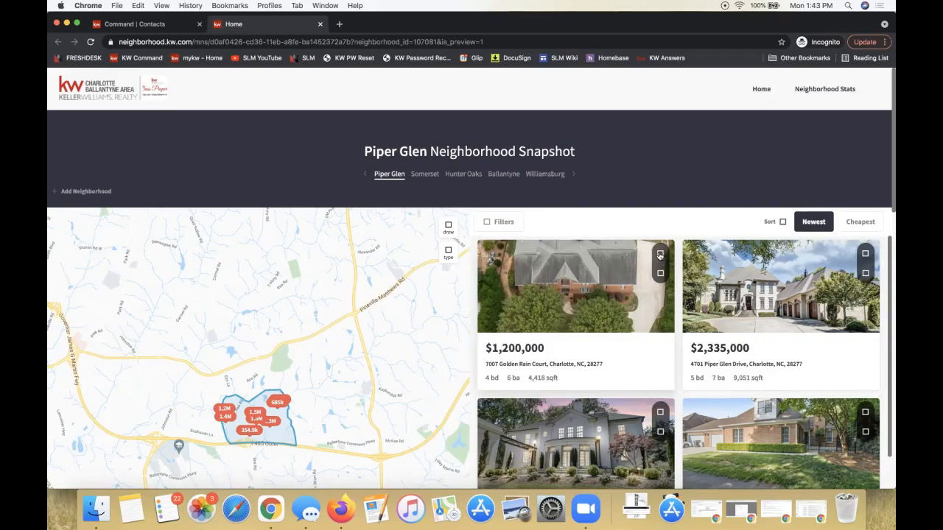
Reload the snapshot and examine Piper Glen's neighborhood stats for average home price, price per square foot and days on market
key("super+r")
left_click(813, 90)
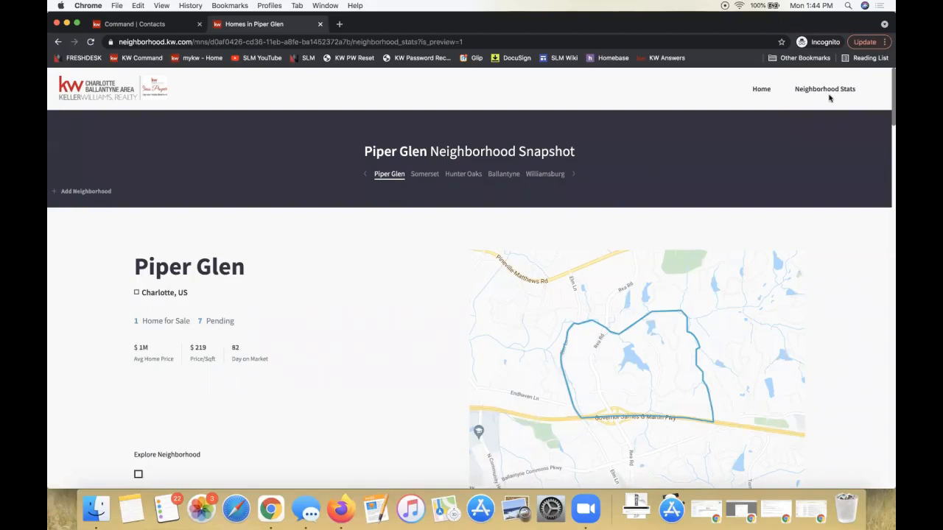
scroll(385, 268, "down", 2)
scroll(386, 267, "up", 2)
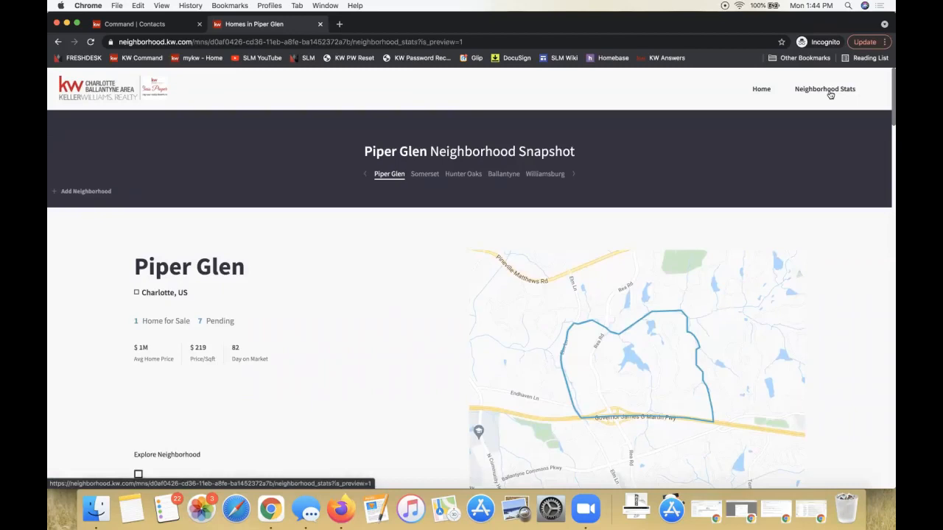
scroll(307, 305, "down", 2)
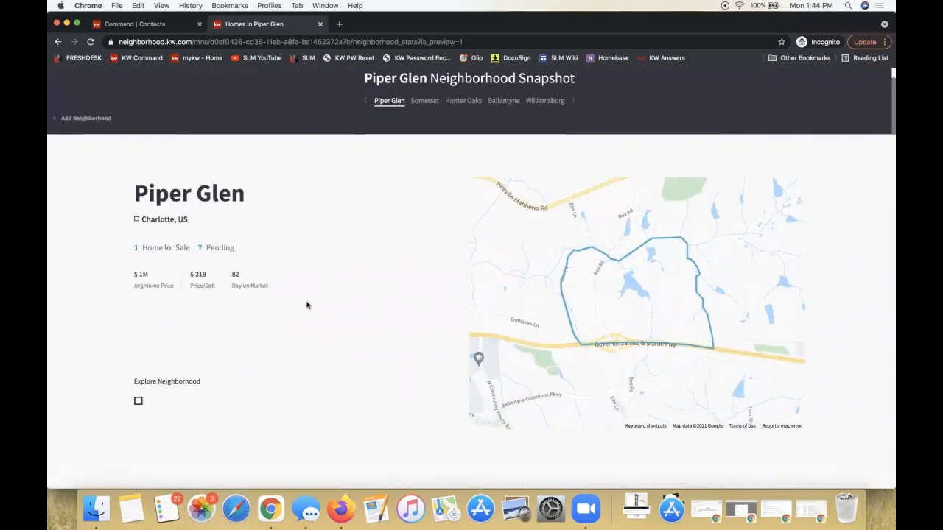
triple_click(145, 286)
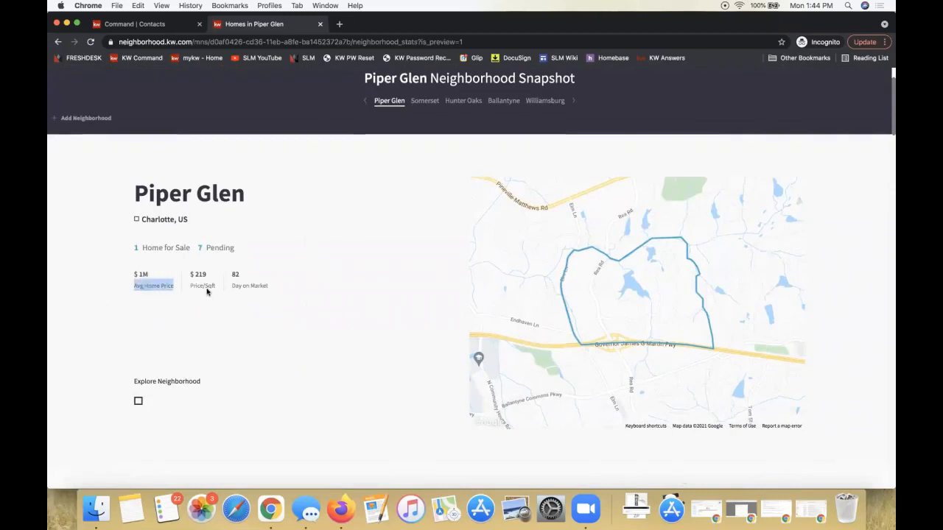
double_click(205, 285)
double_click(235, 274)
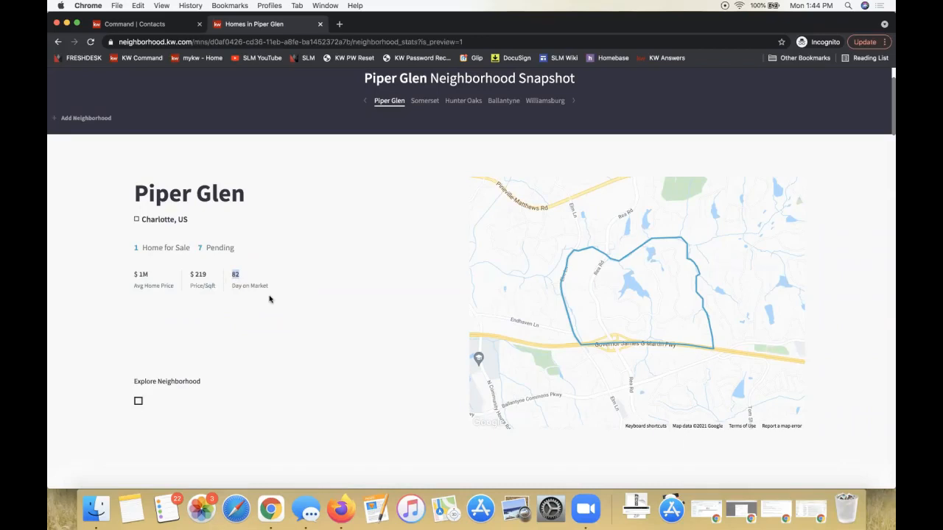
Examine Piper Glen's Current Stats and Sold Stats sections on the neighborhood snapshot page
scroll(268, 299, "down", 5)
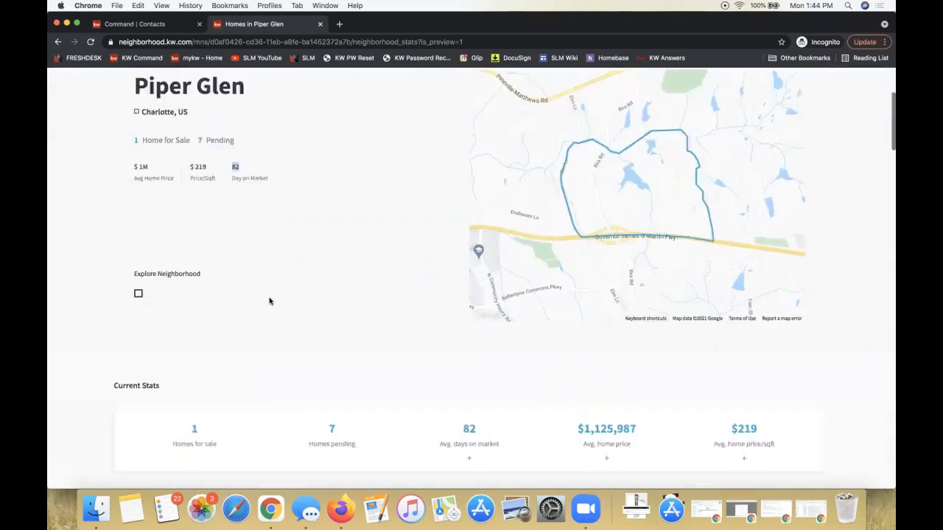
double_click(128, 220)
left_click(127, 219)
double_click(135, 337)
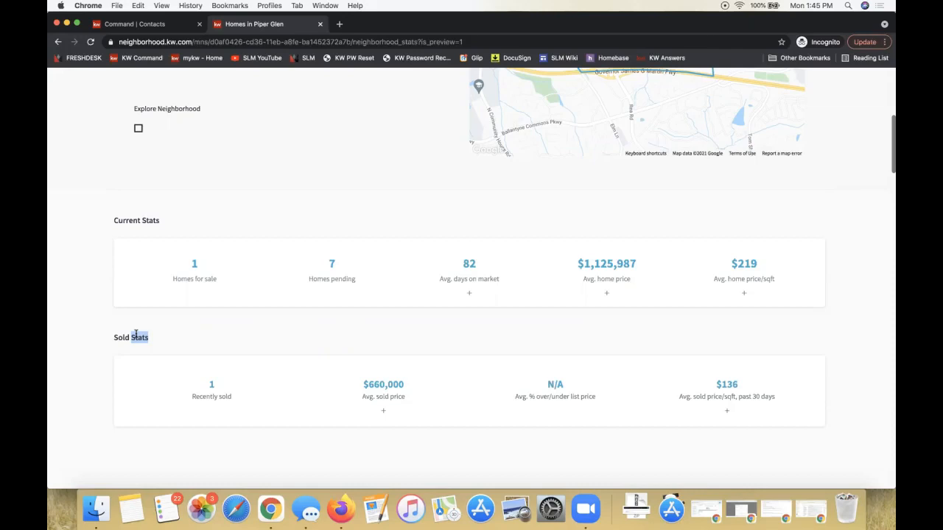
scroll(135, 336, "up", 5)
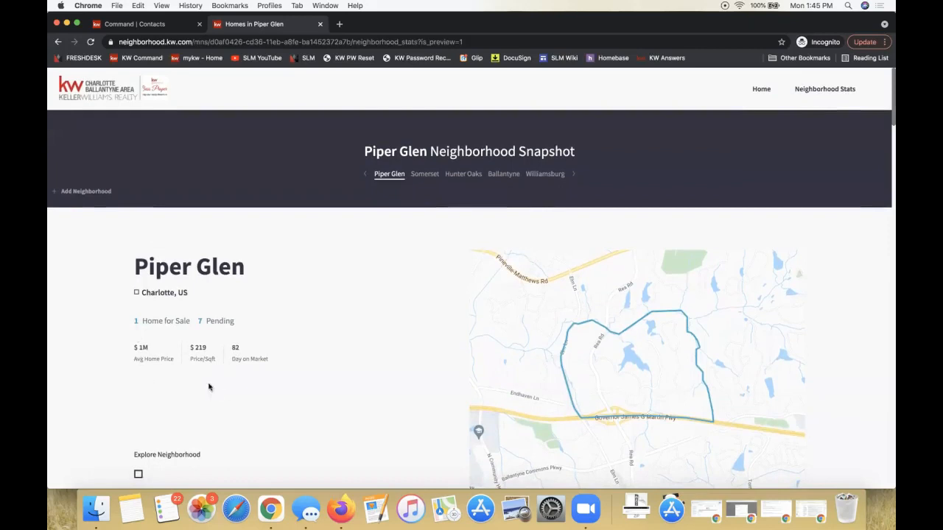
left_click(287, 372)
scroll(205, 368, "down", 5)
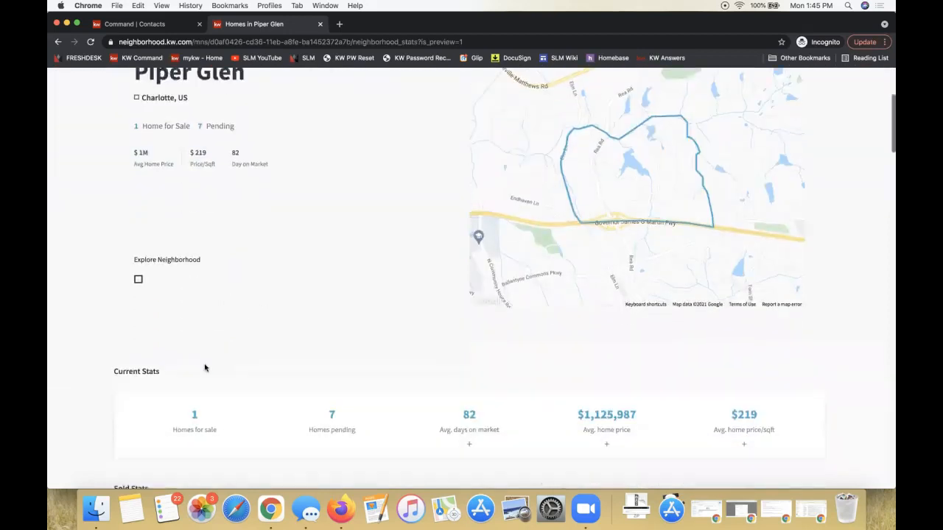
scroll(205, 367, "down", 3)
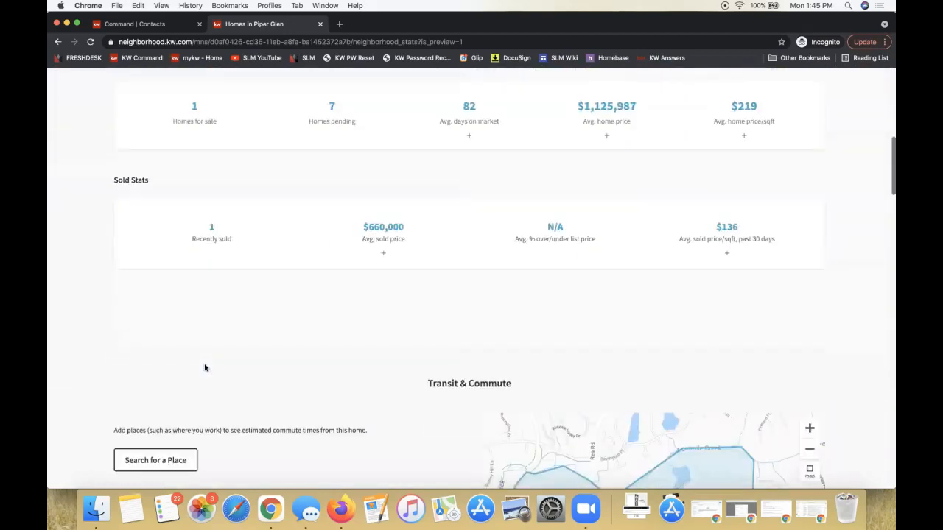
scroll(241, 296, "down", 3)
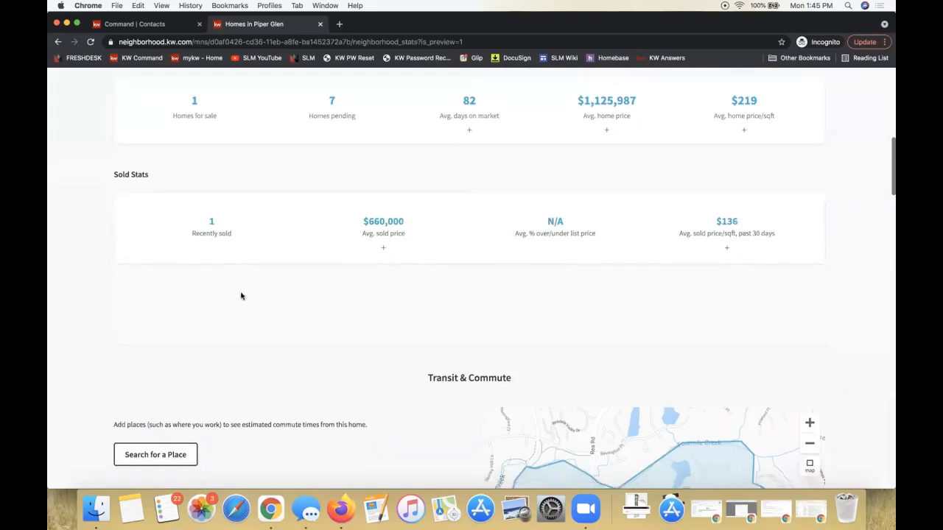
Try to add Bank of America Stadium, Charlotte, NC as a commute location under Transit & Commute
scroll(241, 296, "down", 1)
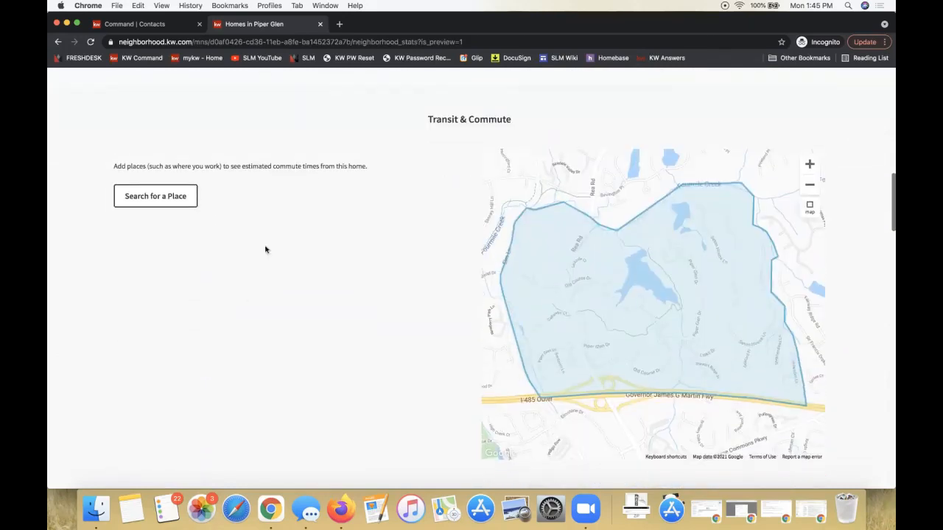
triple_click(460, 118)
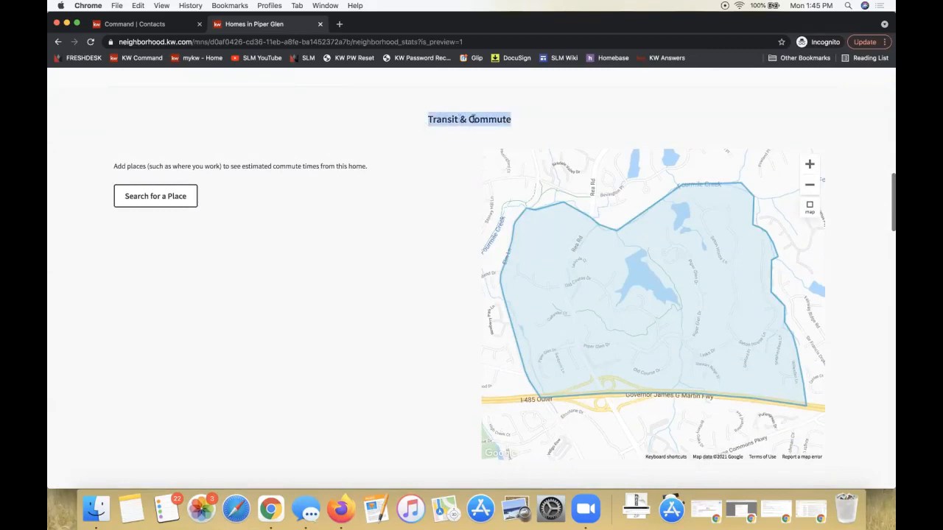
left_click(160, 203)
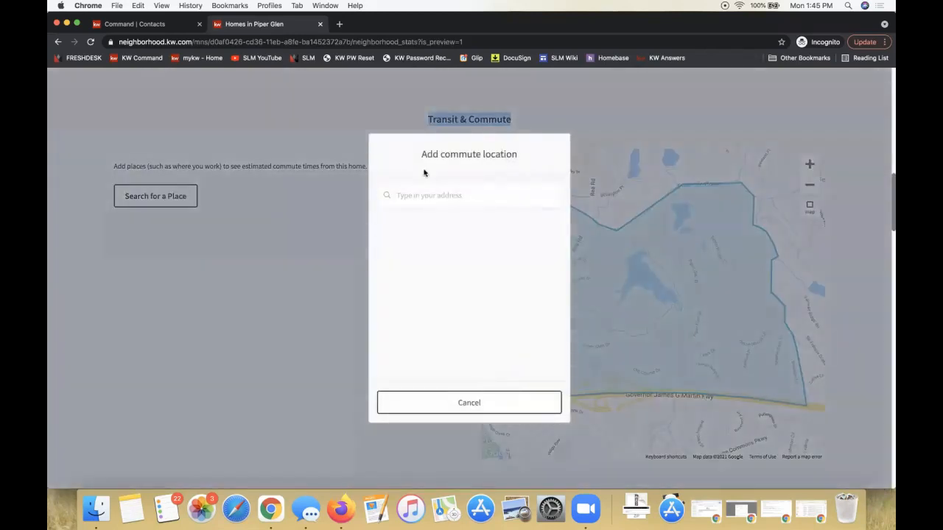
left_click(423, 196)
type("bank ofamer")
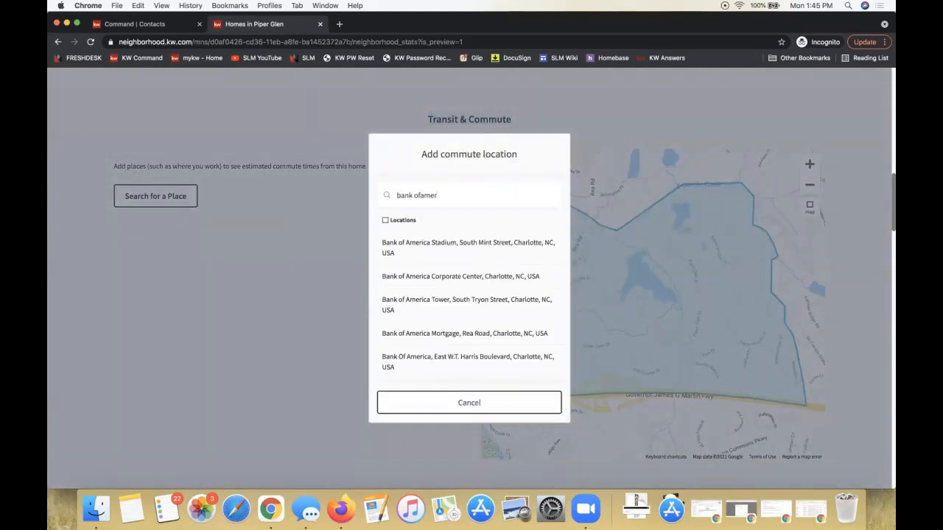
left_click(438, 251)
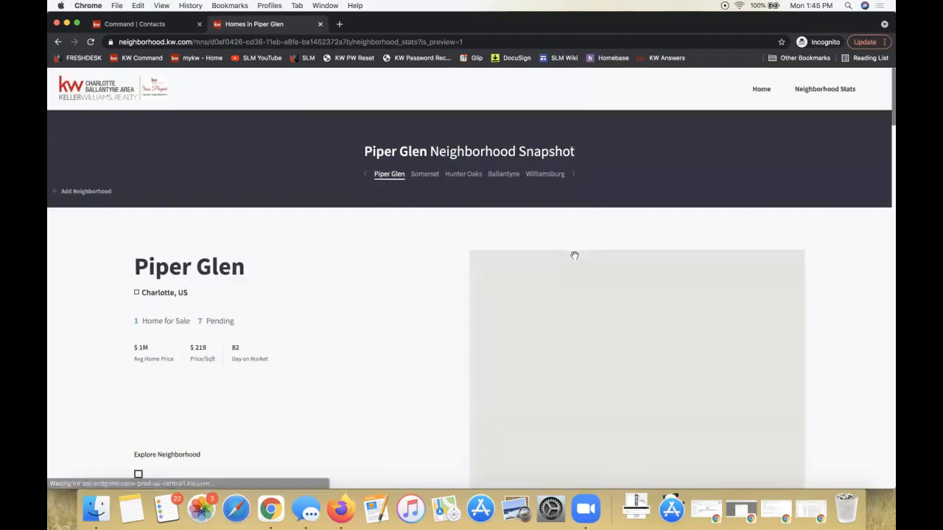
Examine the Transit & Commute map and the public and private school rankings under Nearby Schools
scroll(582, 334, "down", 5)
scroll(581, 334, "down", 15)
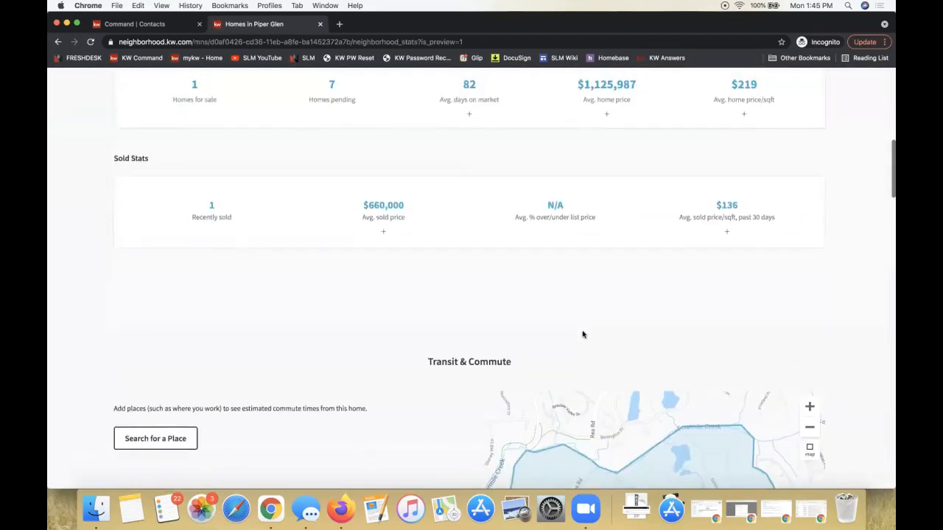
scroll(582, 334, "up", 5)
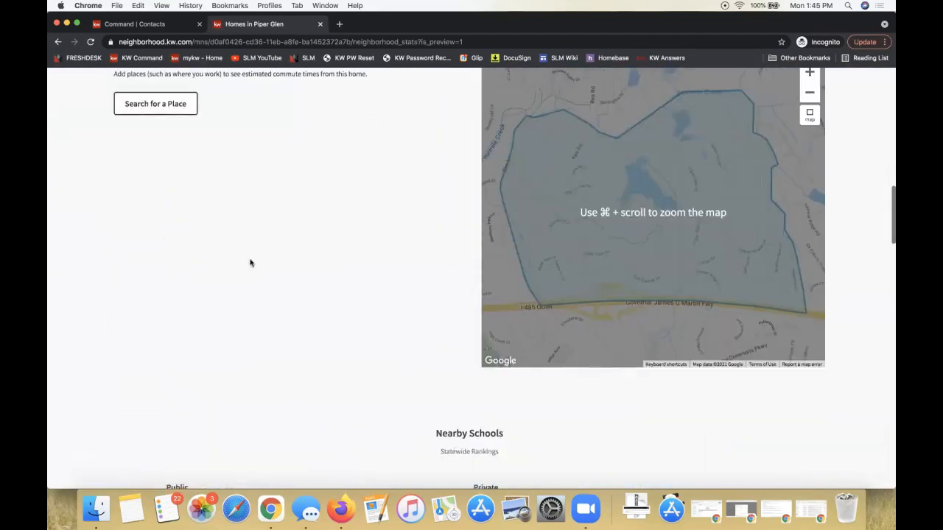
scroll(249, 262, "up", 3)
double_click(471, 213)
scroll(471, 213, "down", 5)
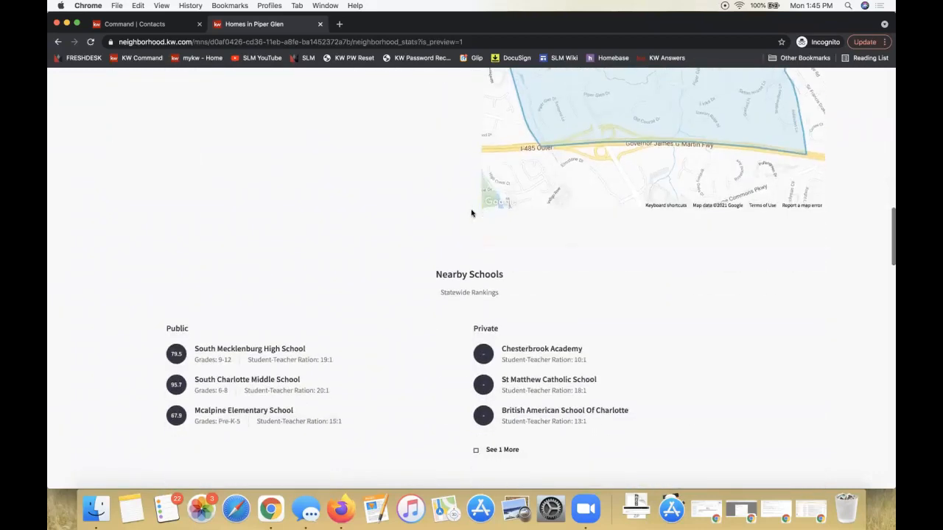
scroll(471, 213, "down", 2)
triple_click(452, 229)
scroll(453, 229, "down", 5)
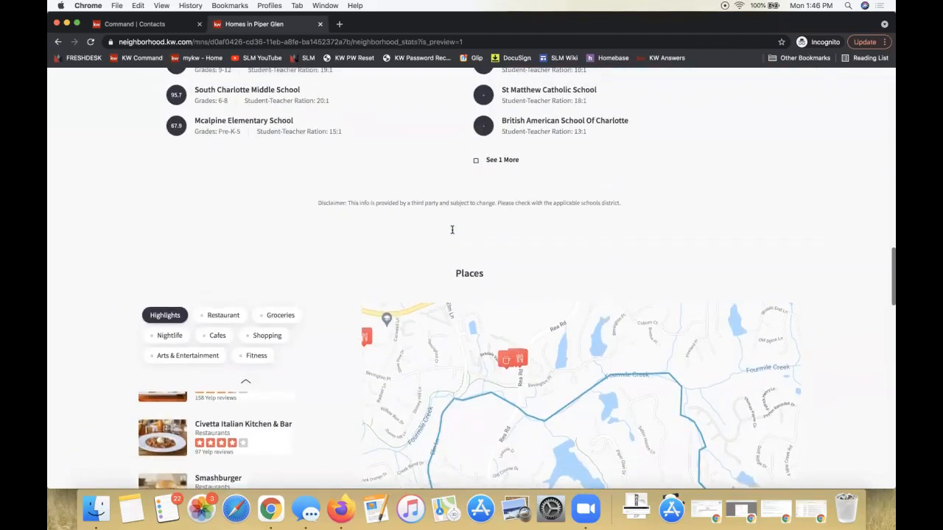
Examine the Places section with its amenity categories, Yelp listings and map
scroll(452, 233, "down", 3)
double_click(461, 159)
scroll(461, 157, "down", 2)
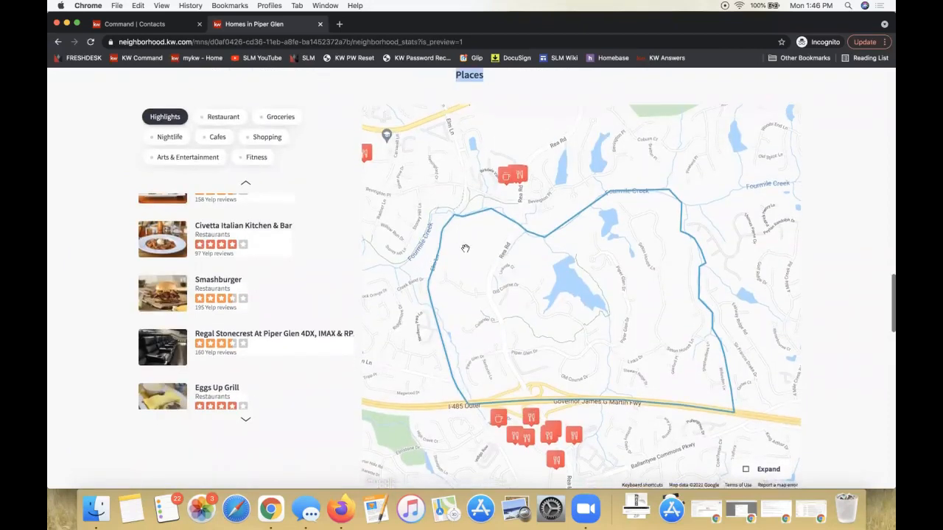
scroll(464, 246, "down", 1)
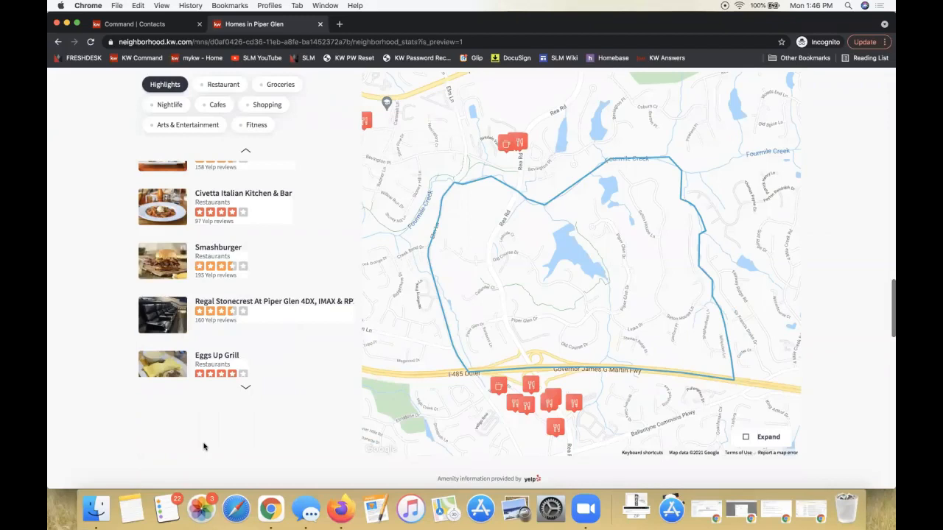
Review the homes for sale, the contact form and the agent and office details in the snapshot's footer
scroll(204, 447, "down", 10)
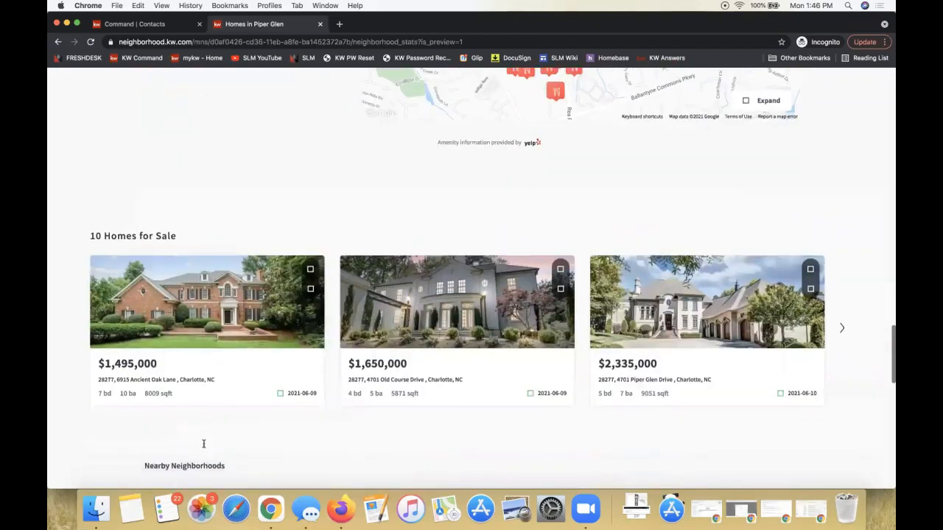
scroll(463, 249, "down", 11)
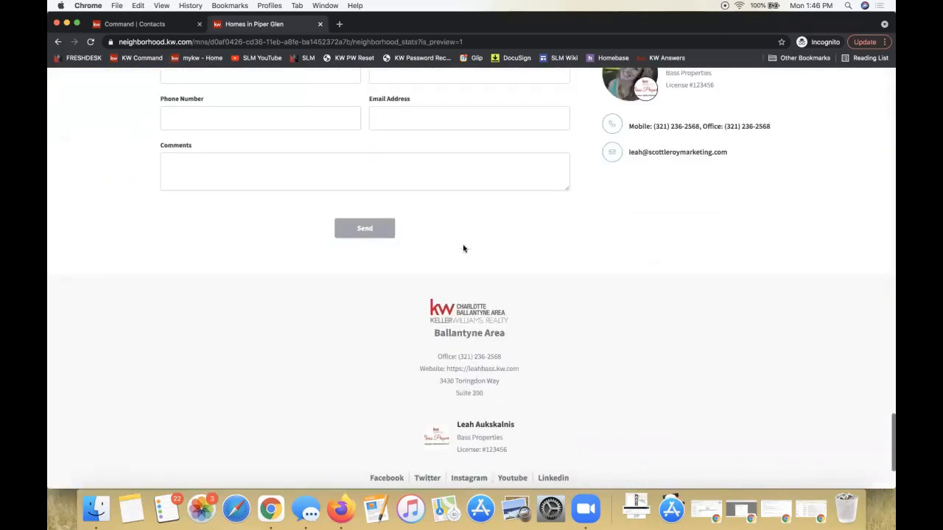
scroll(463, 249, "down", 3)
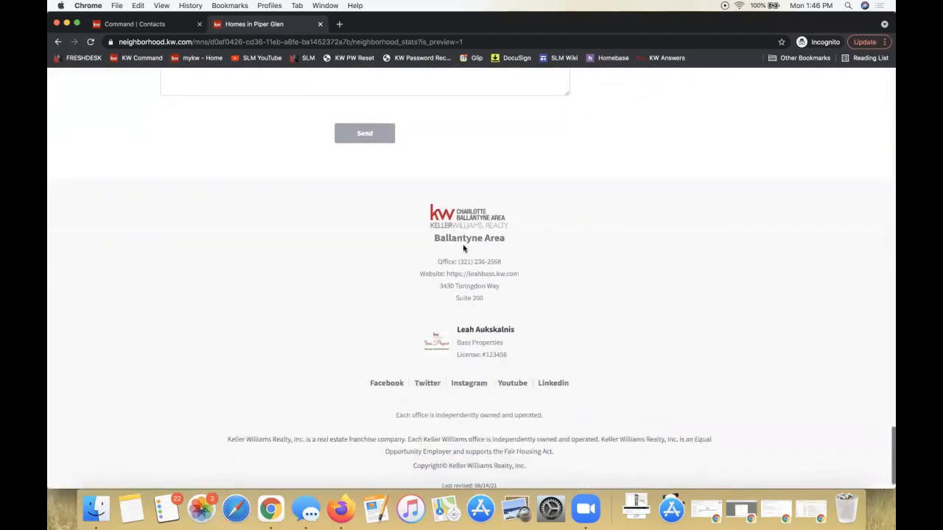
scroll(463, 247, "up", 3)
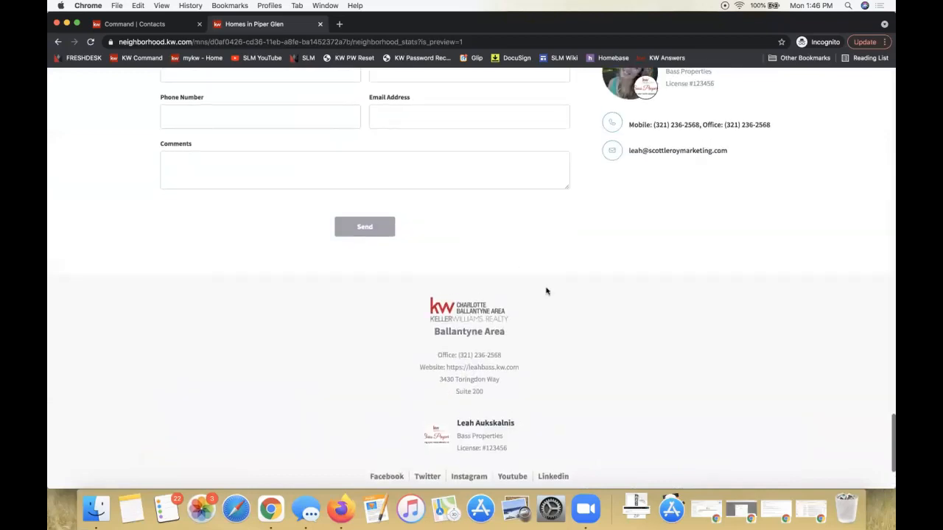
scroll(545, 290, "down", 3)
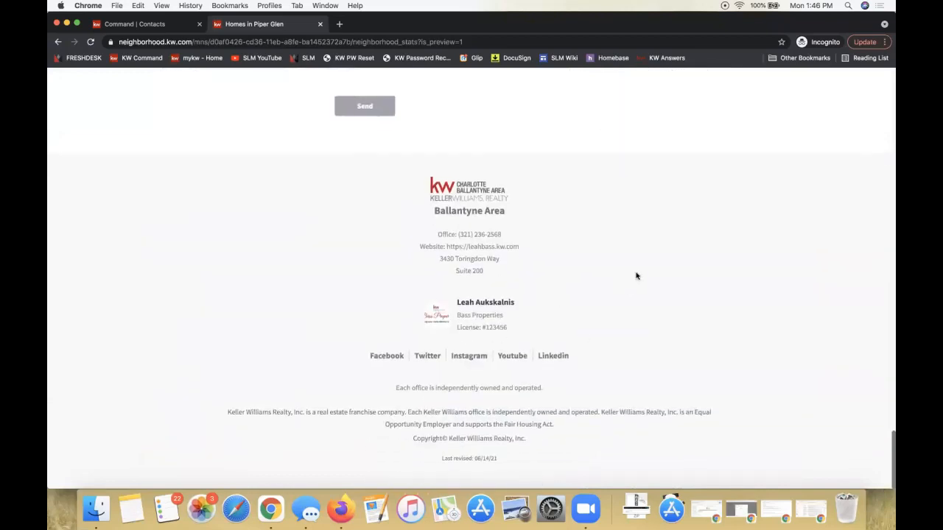
left_click_drag(508, 332, 422, 190)
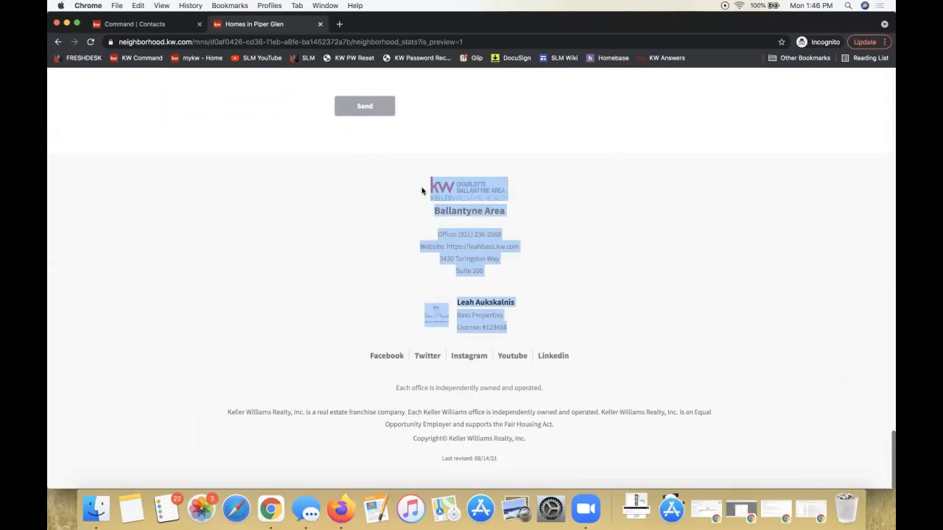
left_click(575, 271)
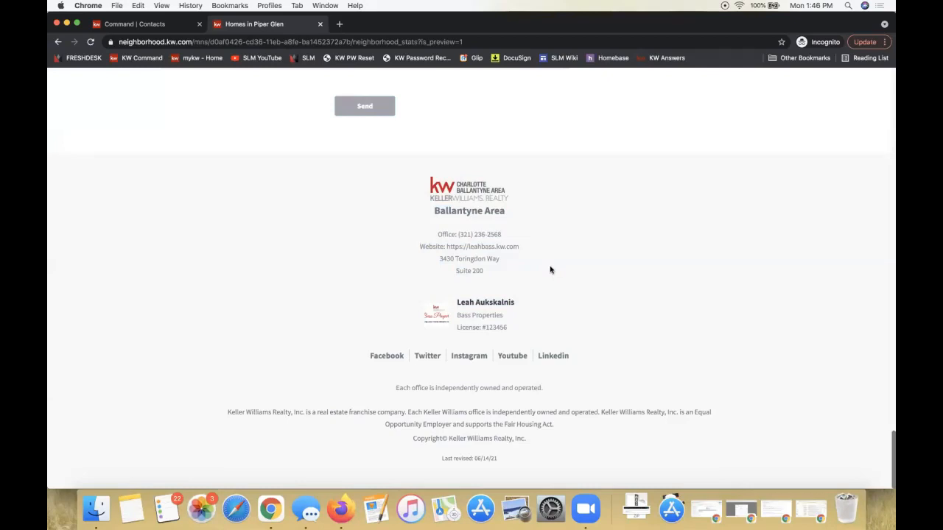
View the Somerset neighborhood's snapshot stats and return to the snapshot's home page
scroll(550, 270, "up", 20)
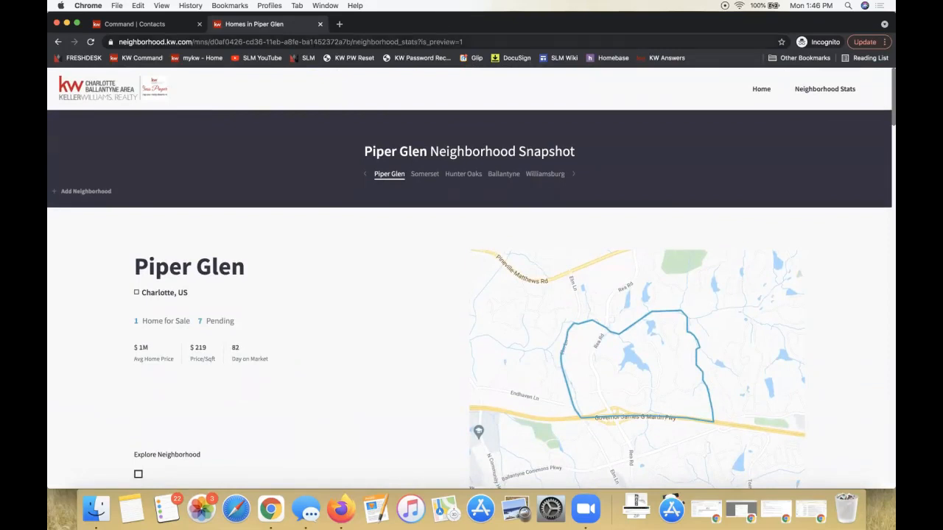
left_click(395, 177)
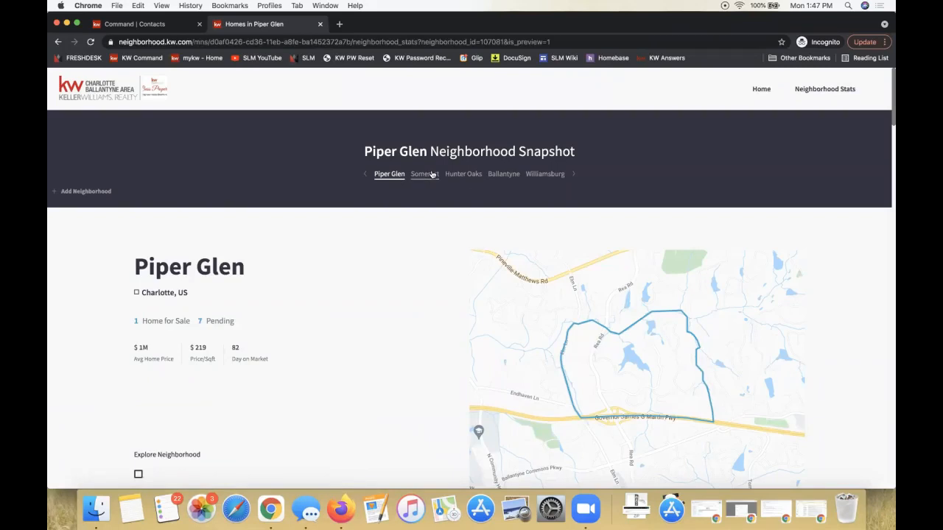
left_click(432, 174)
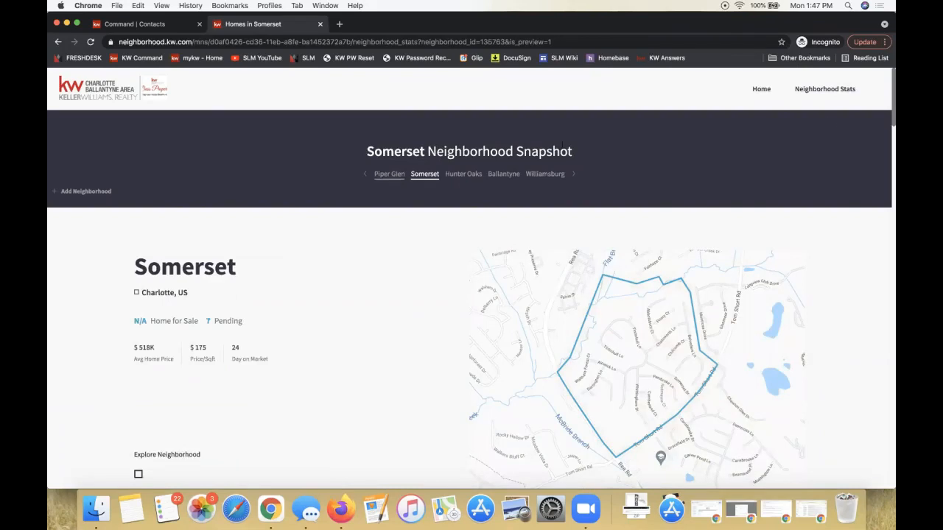
left_click(763, 91)
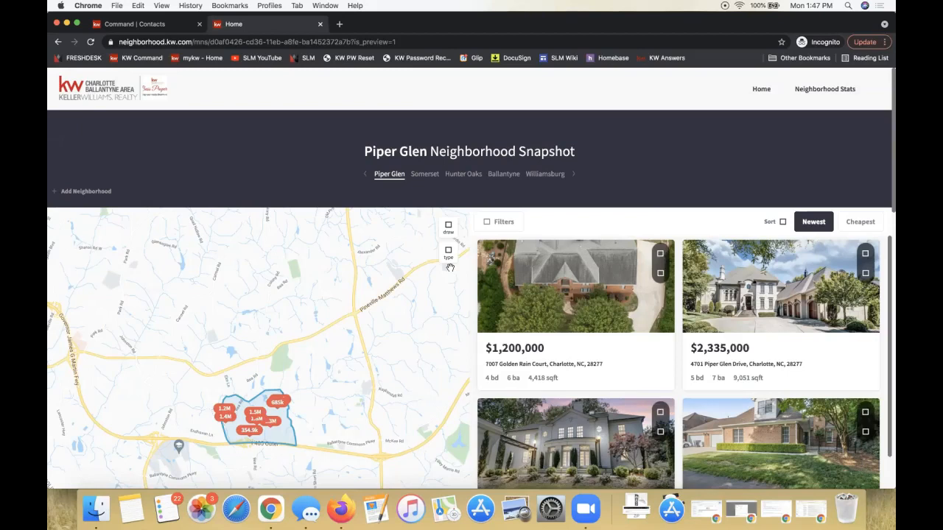
Close the snapshot preview and copy the Piper Glen neighborhood link from the contact's record
left_click(320, 25)
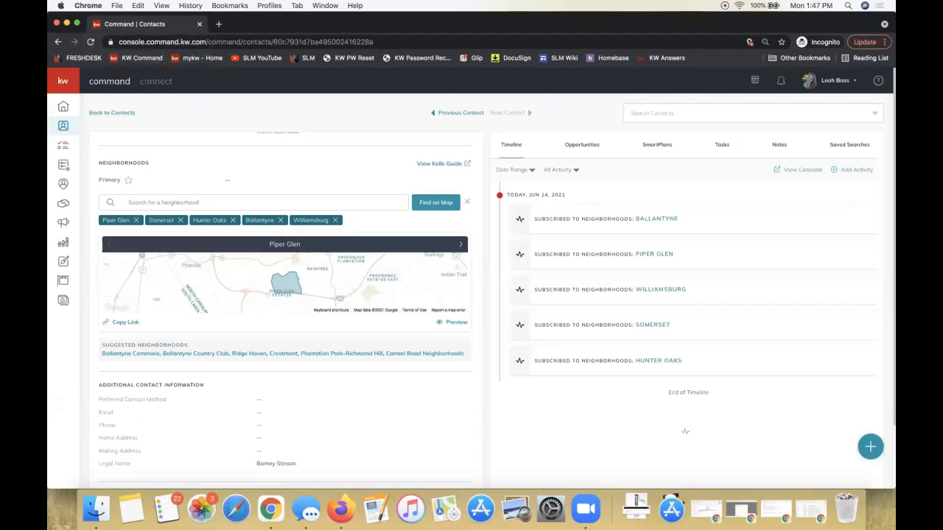
left_click(124, 324)
View the contact's saved searches and the form for creating one, closing it without saving a search
left_click(864, 148)
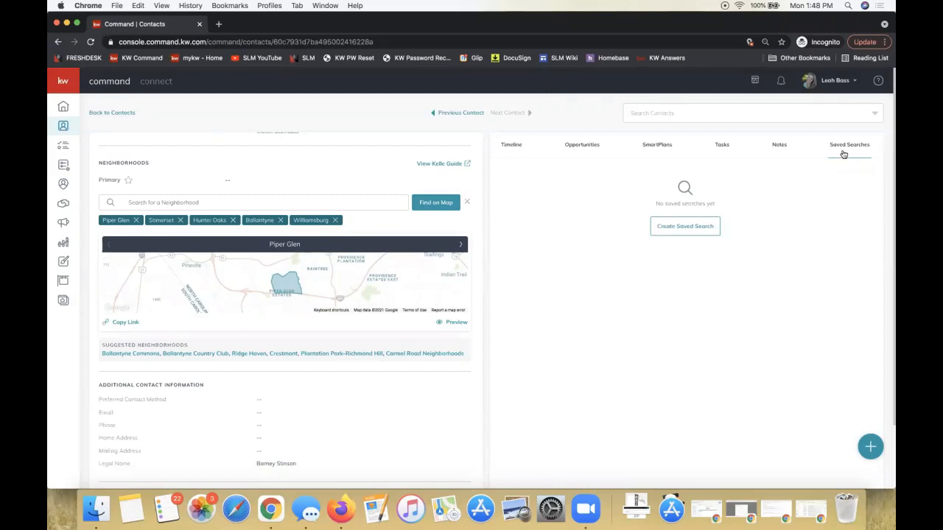
scroll(140, 169, "up", 3)
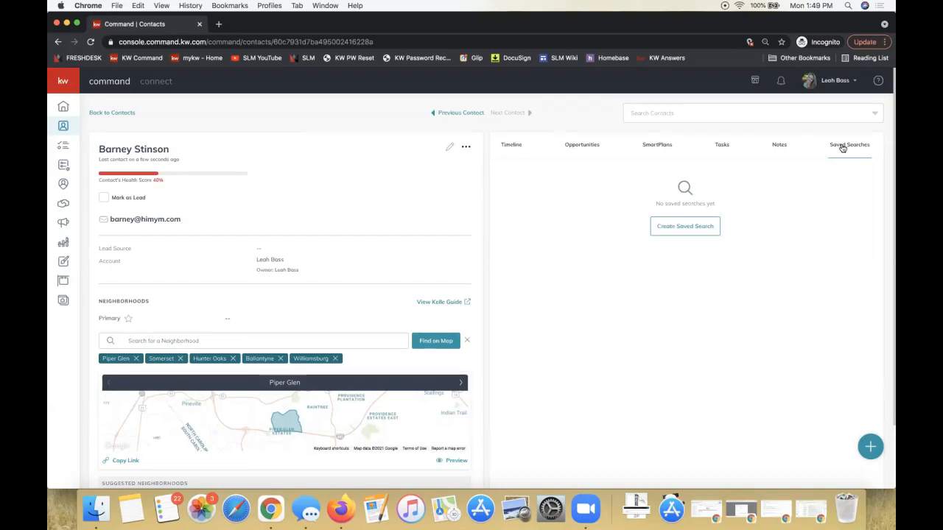
left_click(675, 227)
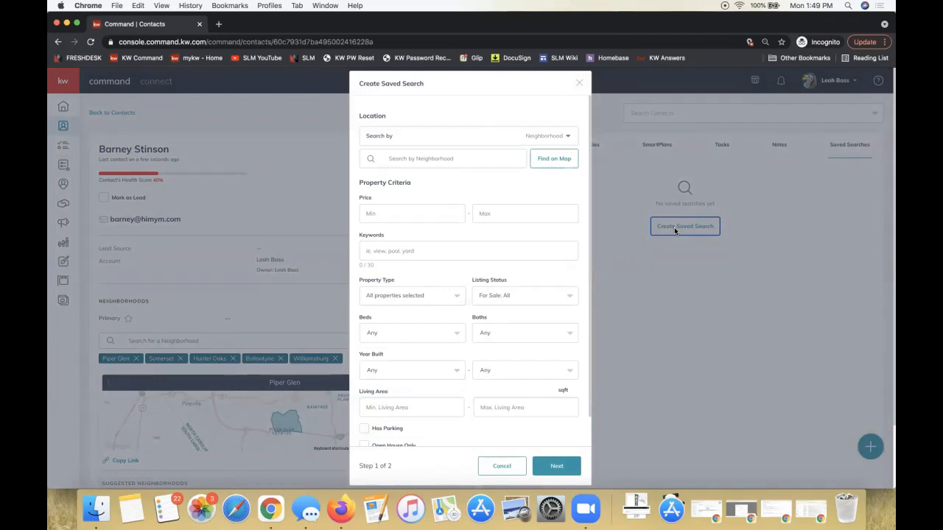
left_click(628, 298)
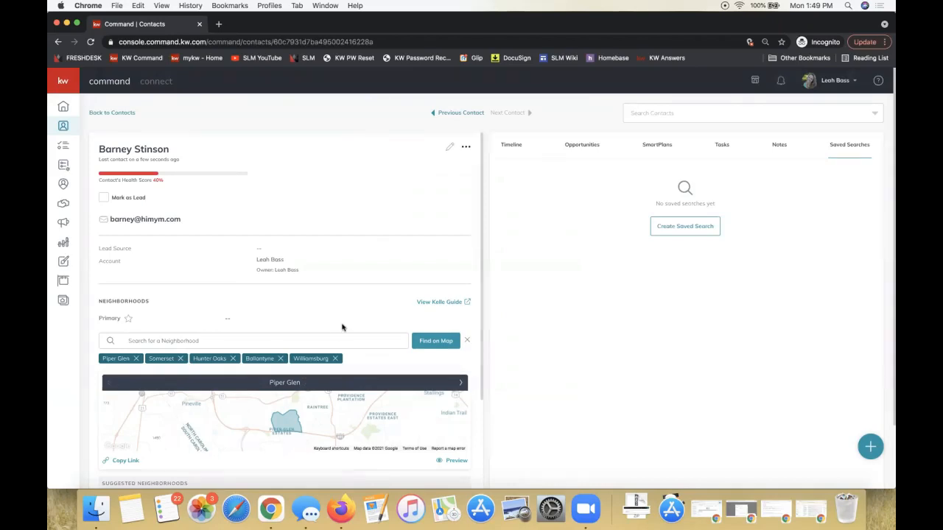
Leave the contact's record and open the list of My SmartPlans
scroll(342, 327, "down", 2)
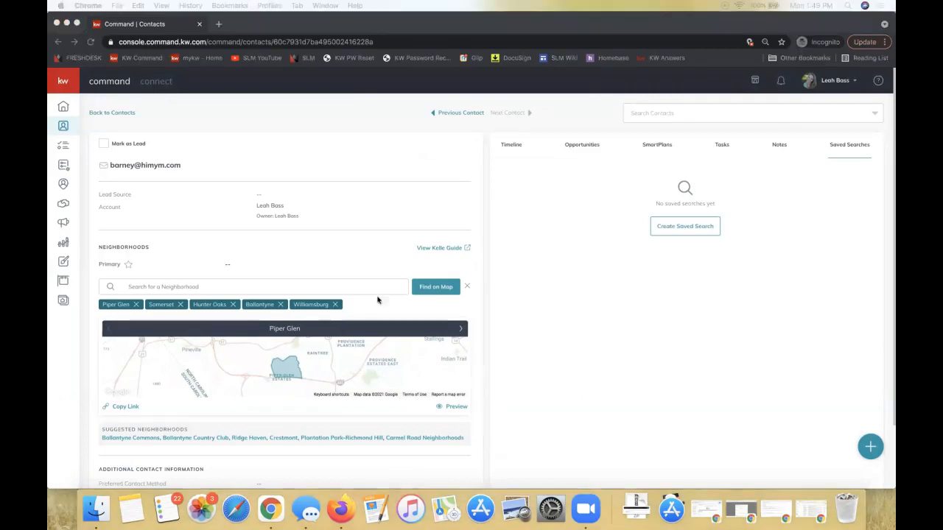
left_click(63, 171)
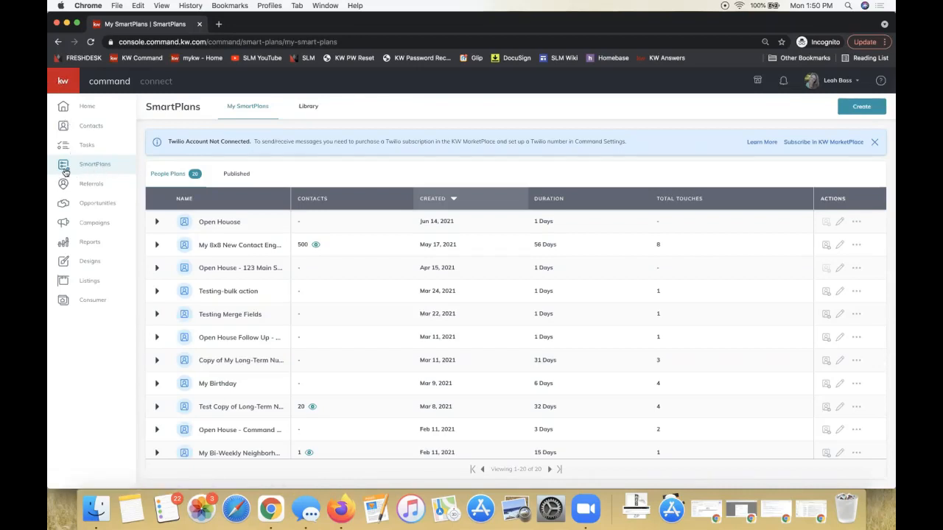
Open the SmartPlans library, view all the Featured plans and return to the library overview
left_click(309, 107)
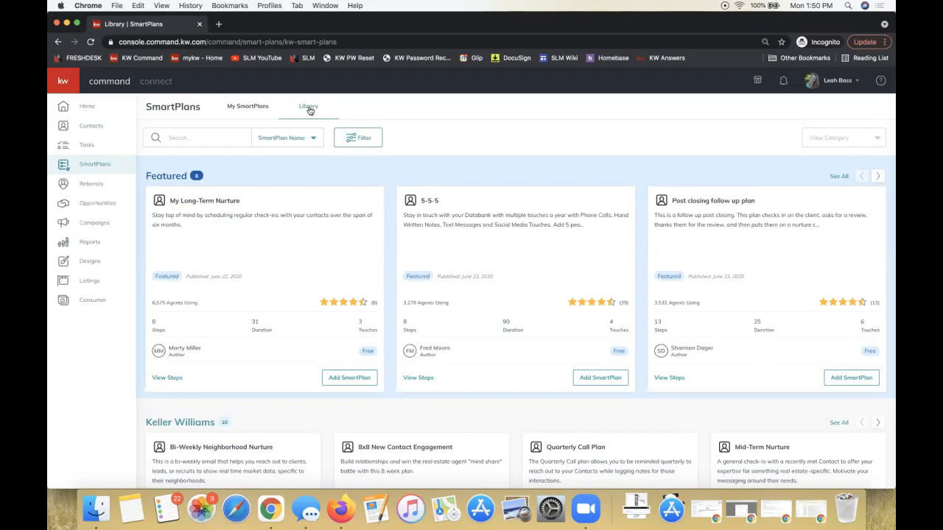
scroll(310, 109, "down", 3)
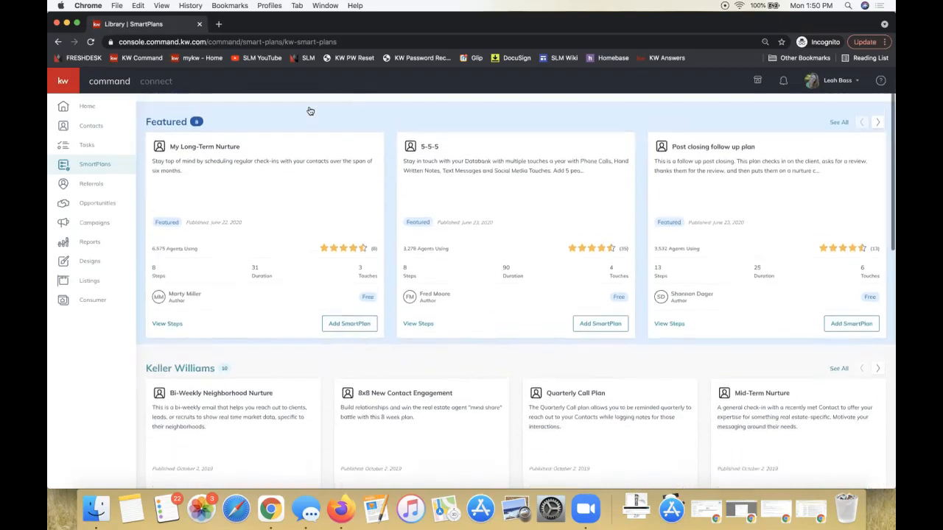
scroll(301, 196, "up", 2)
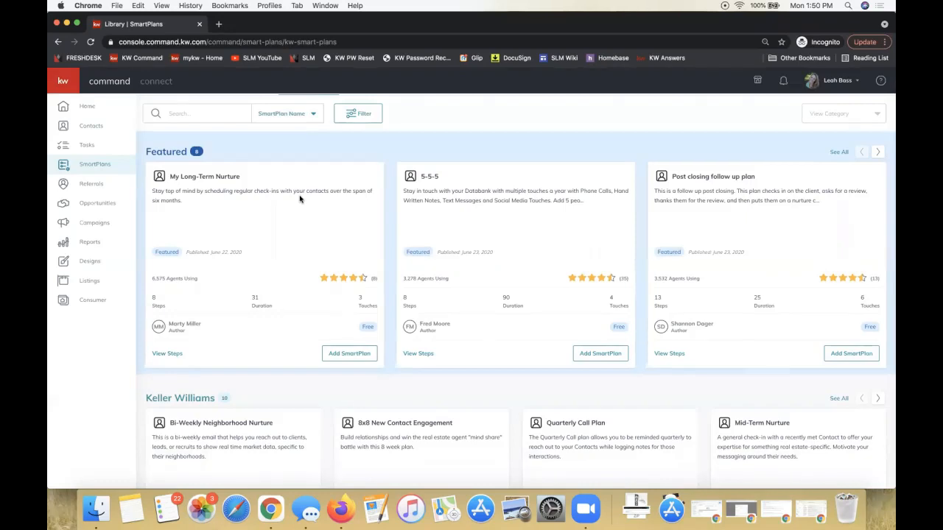
scroll(324, 186, "up", 1)
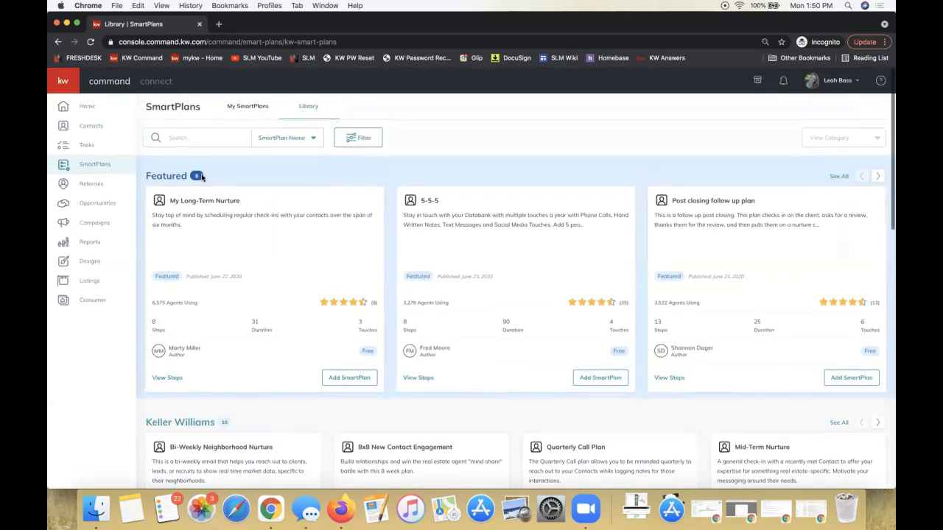
left_click(166, 177)
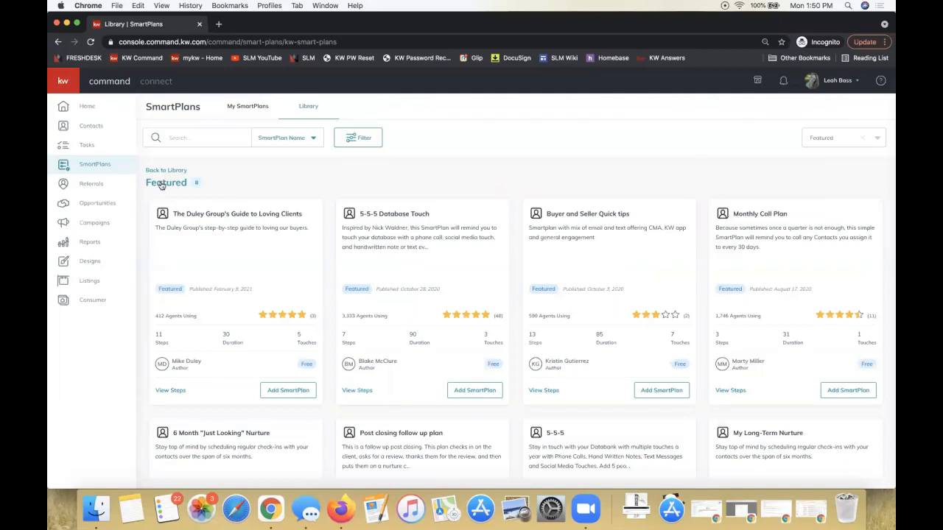
left_click(172, 170)
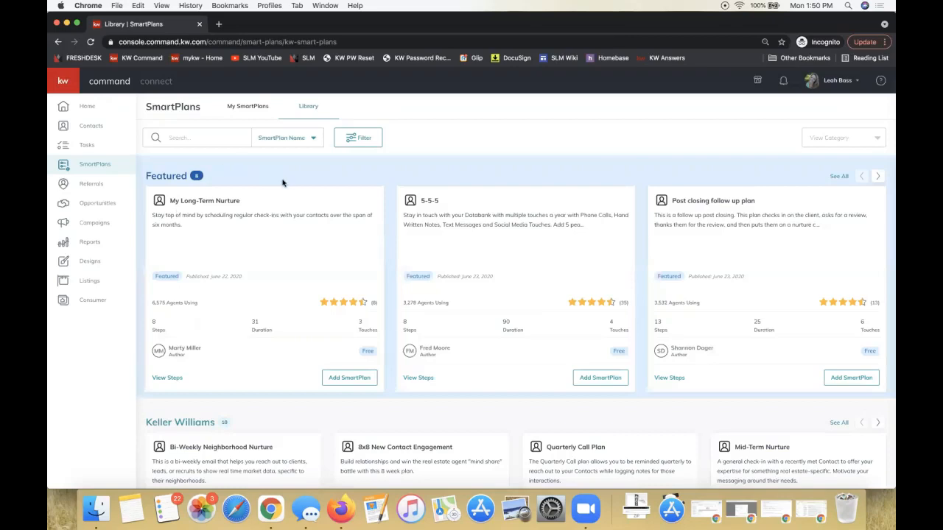
Look through the library's Featured, Keller Williams and Top Rated SmartPlans, including the 5-5-5 Database Touch description
scroll(267, 187, "down", 1)
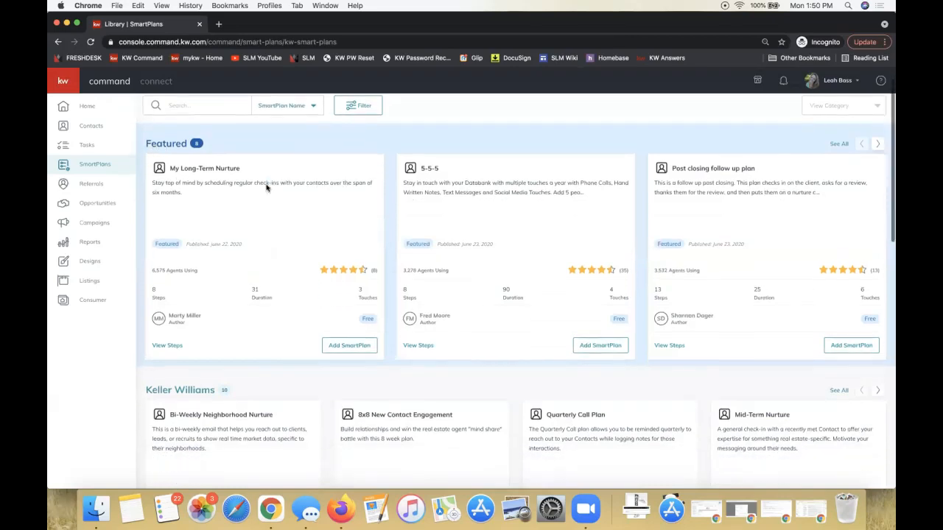
scroll(199, 169, "down", 3)
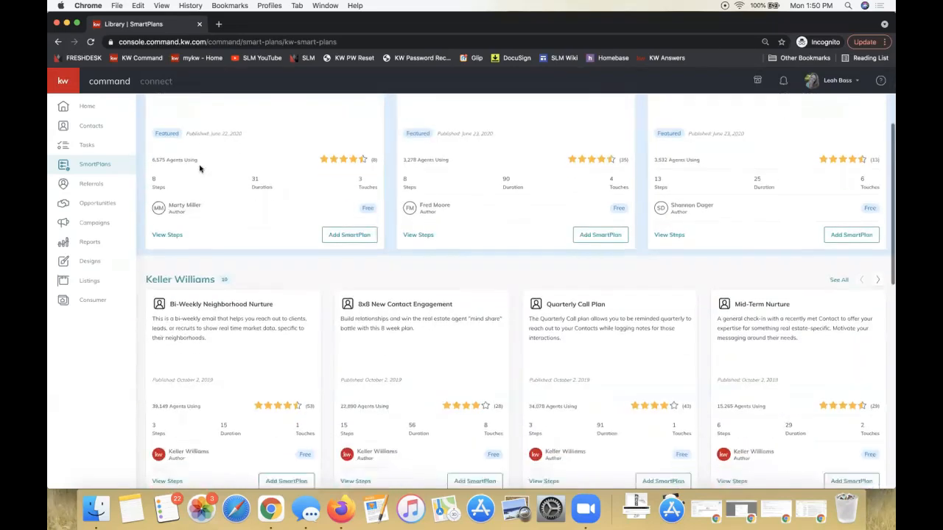
scroll(199, 169, "down", 1)
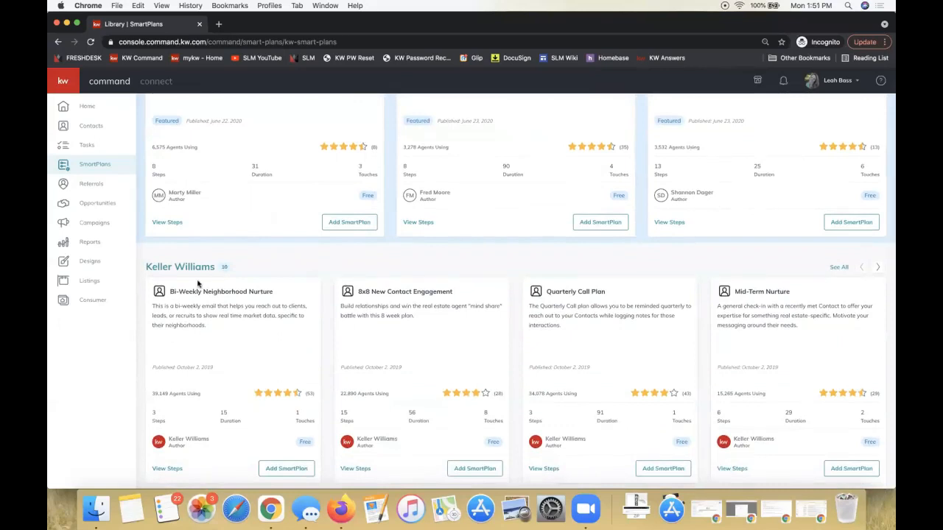
scroll(197, 284, "down", 1)
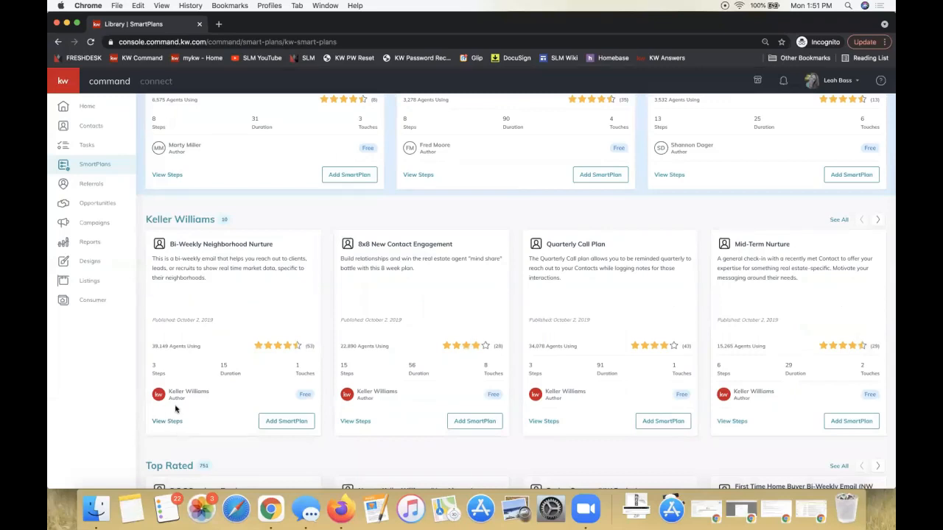
scroll(223, 265, "down", 1)
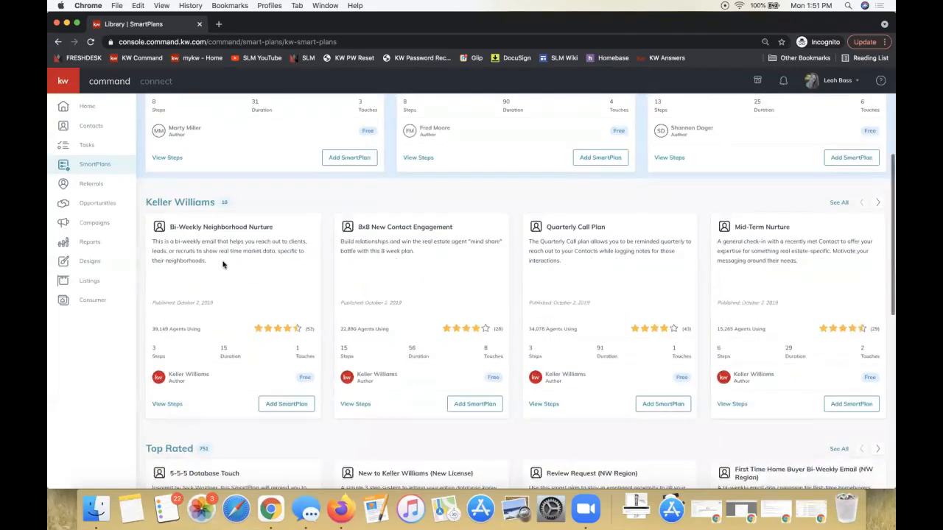
scroll(223, 265, "down", 3)
scroll(197, 334, "down", 2)
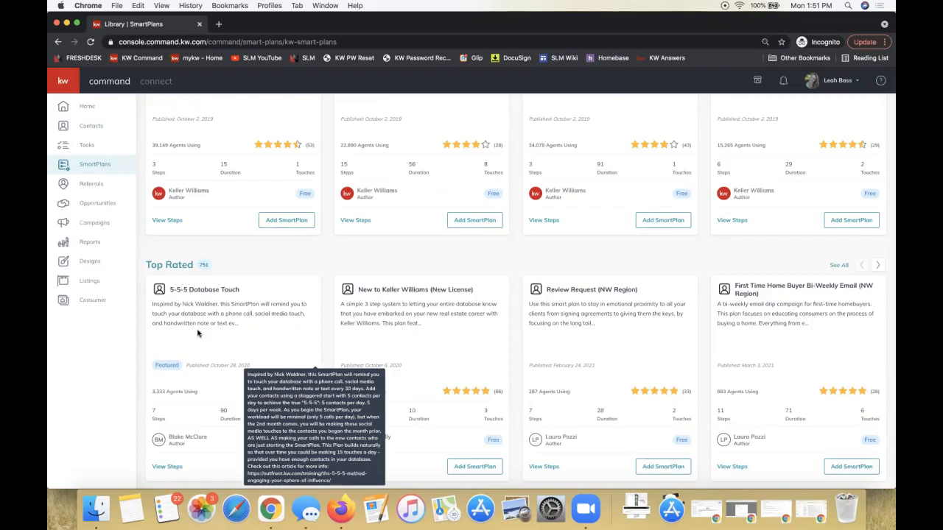
scroll(331, 286, "down", 2)
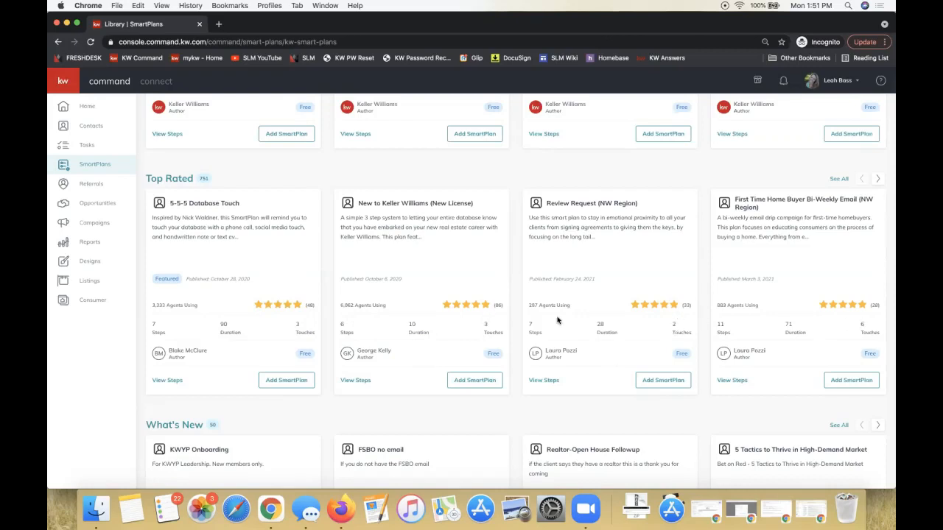
scroll(557, 320, "up", 3)
scroll(557, 320, "up", 1)
scroll(558, 321, "down", 1)
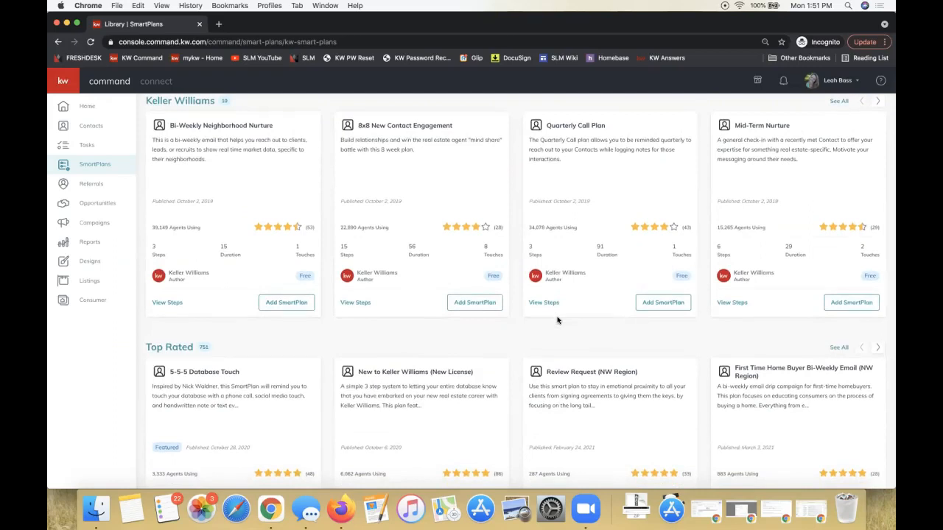
scroll(558, 320, "up", 3)
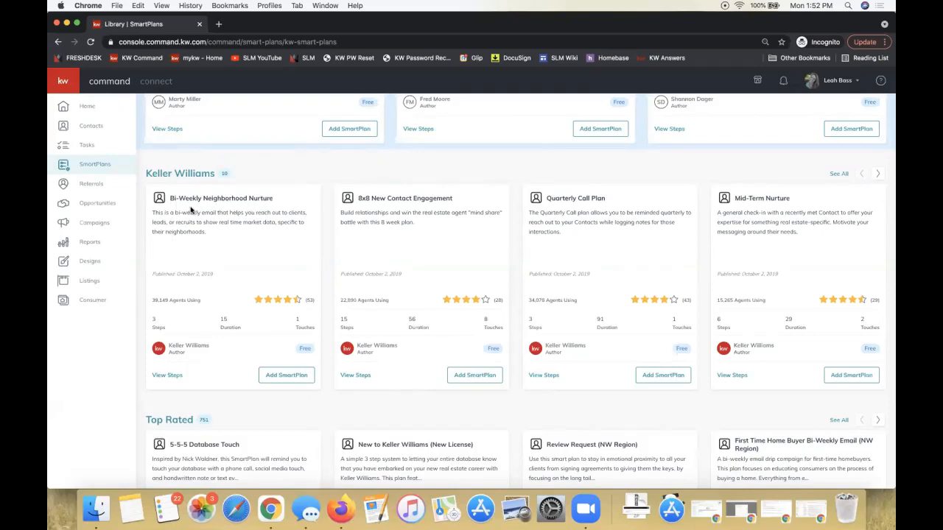
Show all Keller Williams SmartPlans and compare the Bi-Weekly and Monthly Neighborhood Nurture plans
left_click(876, 175)
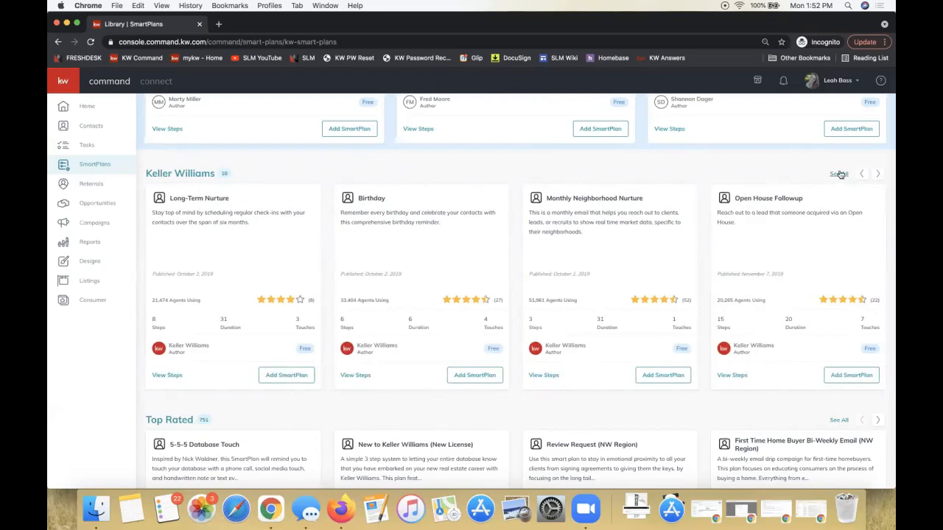
left_click(839, 173)
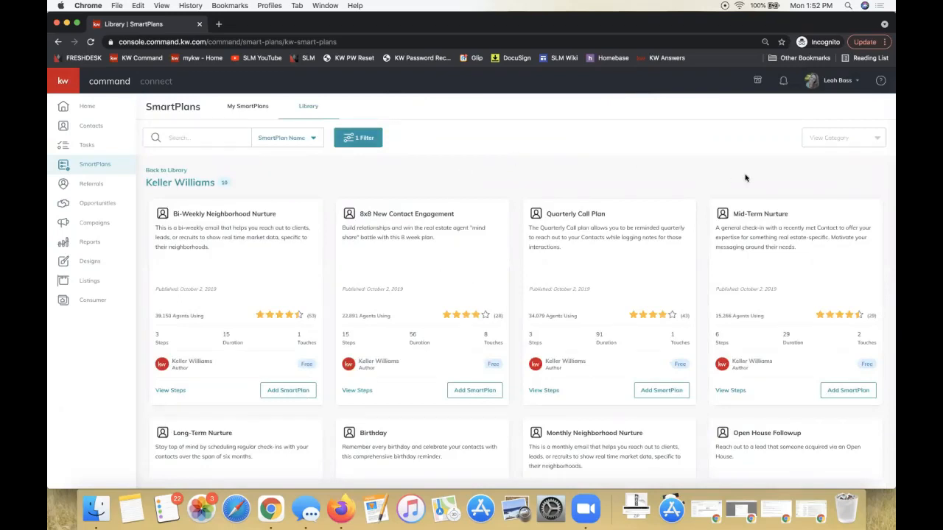
scroll(656, 183, "down", 1)
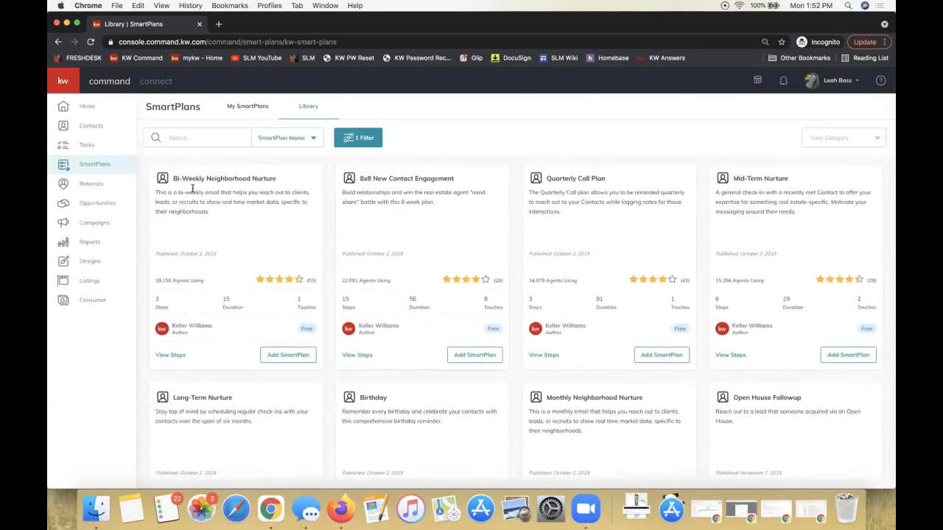
scroll(526, 297, "down", 2)
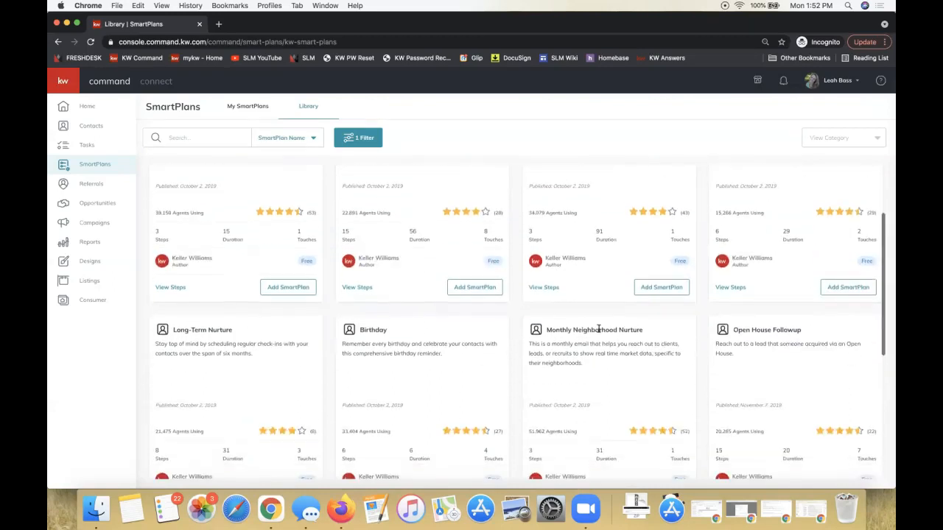
triple_click(569, 330)
scroll(589, 401, "down", 2)
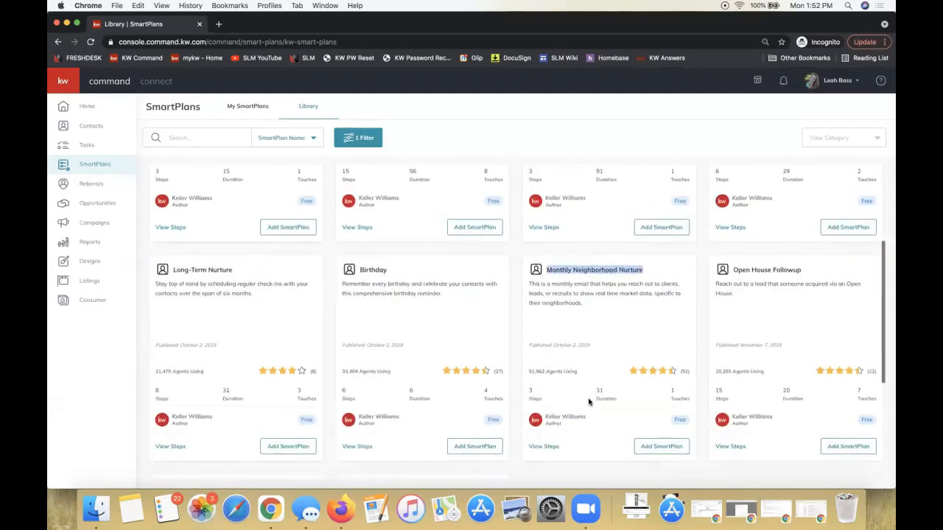
scroll(589, 401, "up", 5)
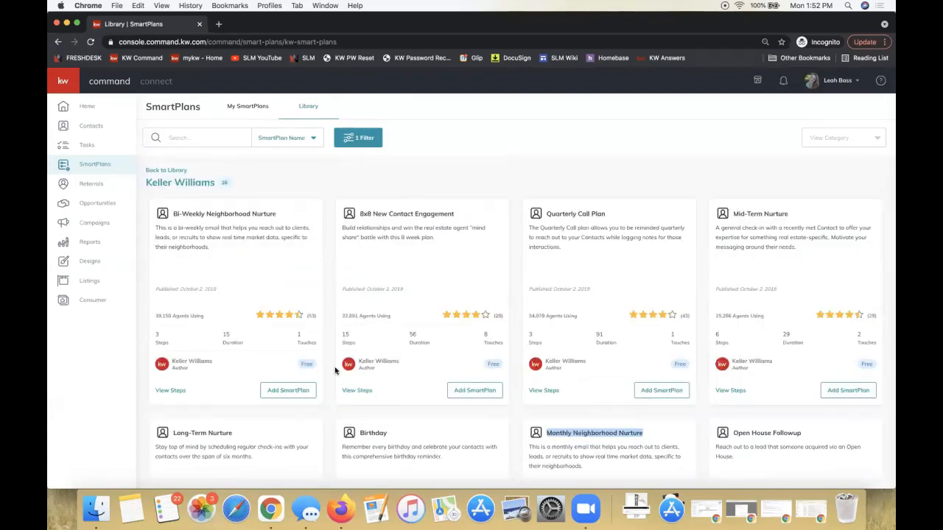
left_click_drag(207, 212, 173, 212)
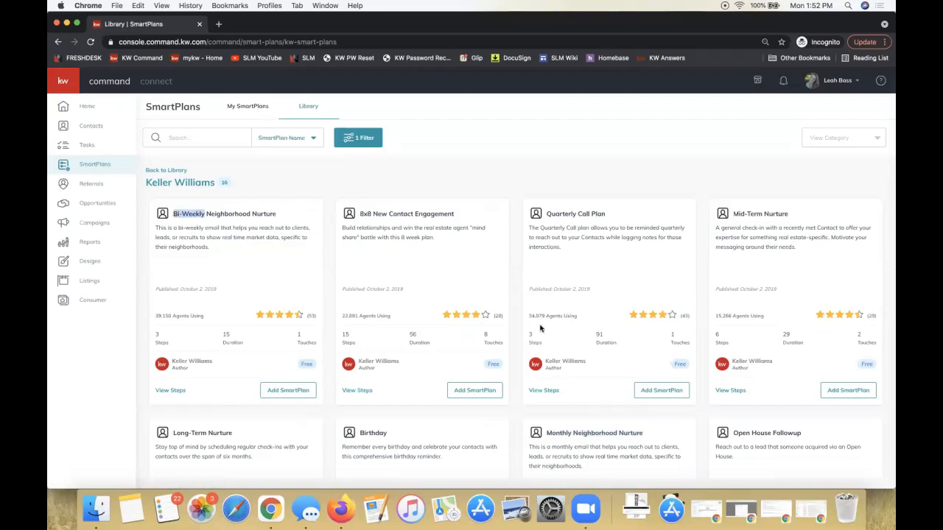
scroll(538, 326, "down", 3)
double_click(560, 342)
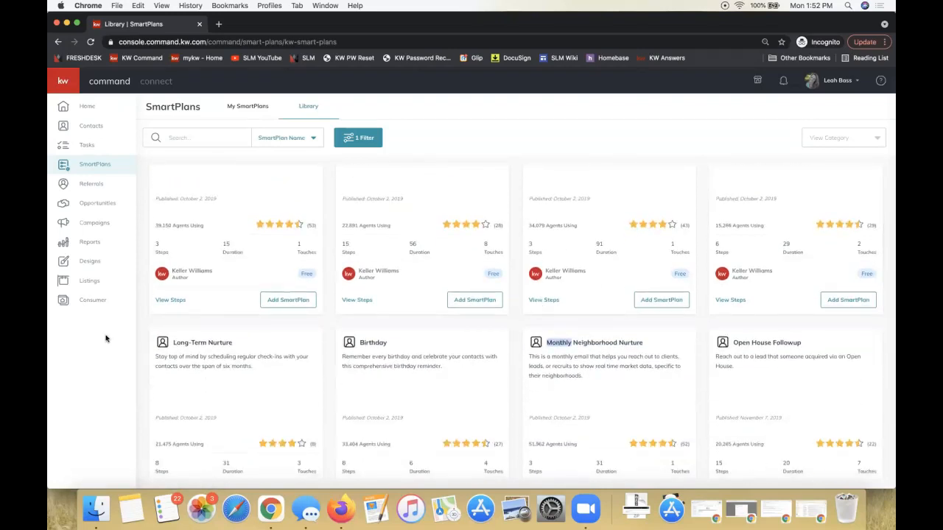
scroll(211, 289, "up", 3)
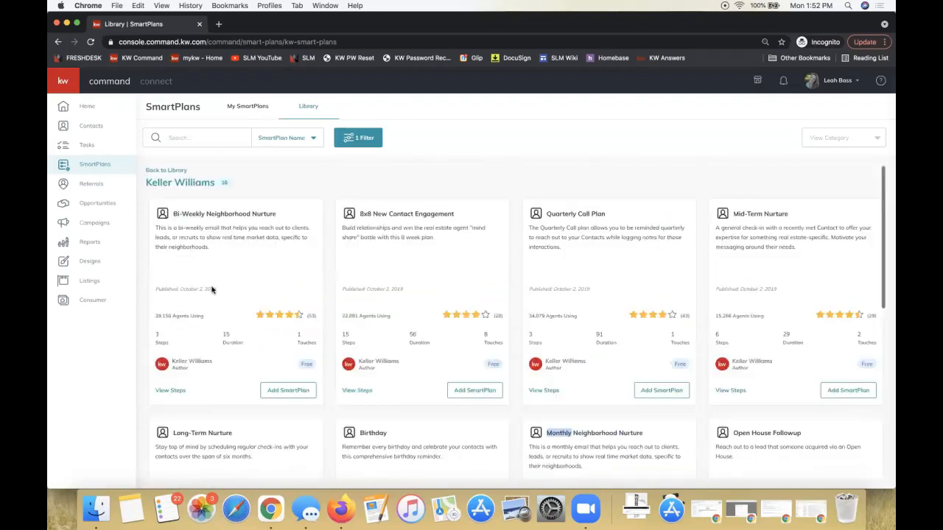
View the steps of the Bi-Weekly Neighborhood Nurture plan and those of the Monthly Neighborhood Nurture plan, including its delay
left_click(170, 391)
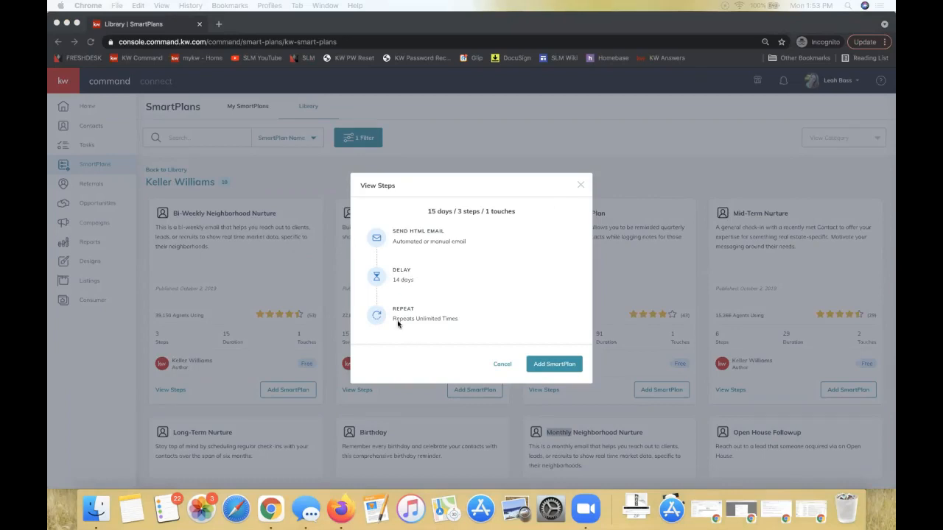
left_click(470, 145)
scroll(539, 417, "down", 4)
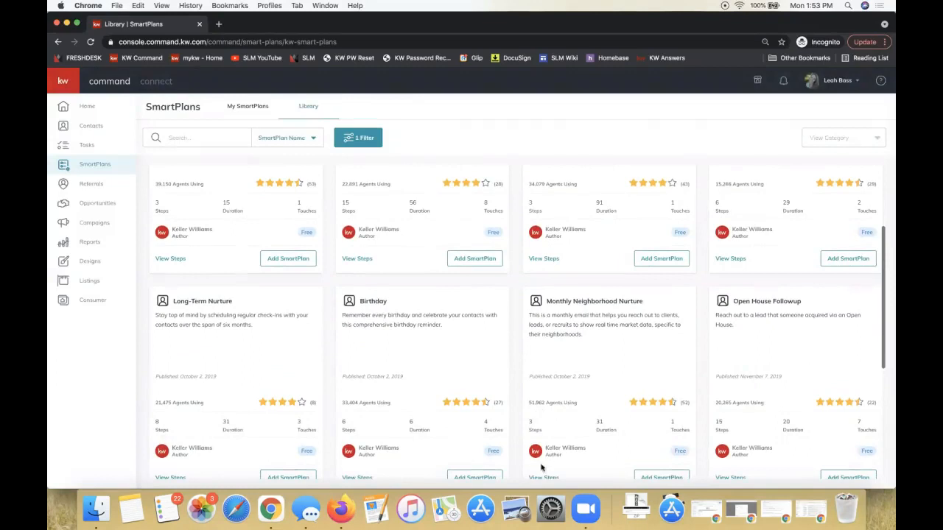
left_click(544, 476)
left_click_drag(414, 280, 391, 281)
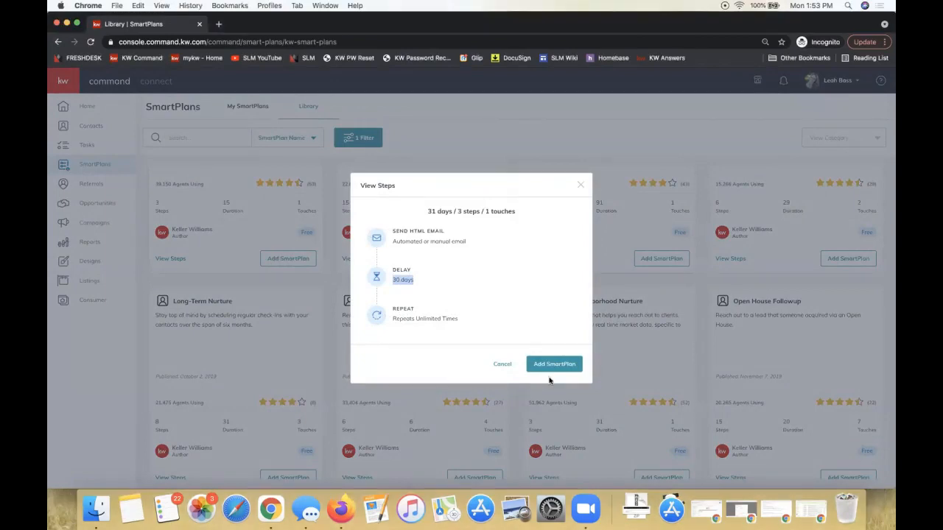
View the forms for adding the Monthly and Bi-Weekly Neighborhood Nurture plans to My SmartPlans, closing both without downloading
left_click(548, 366)
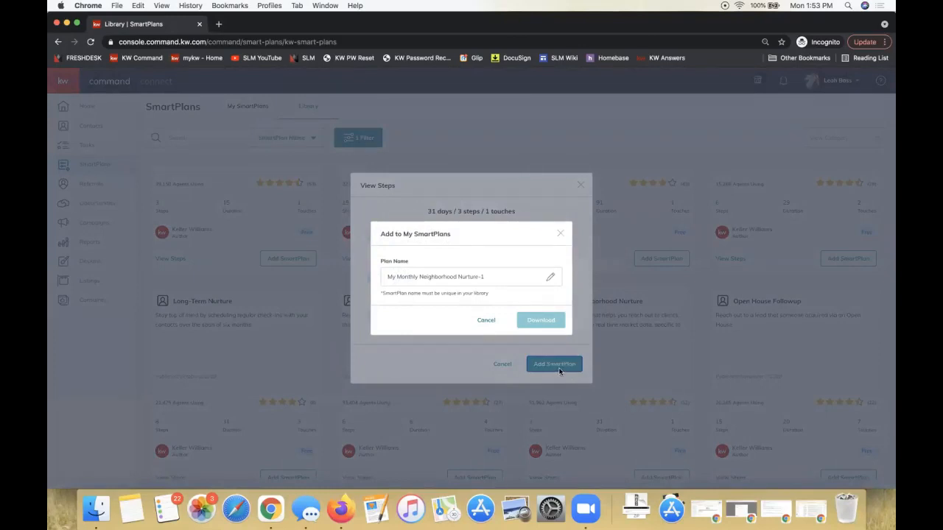
left_click(497, 276)
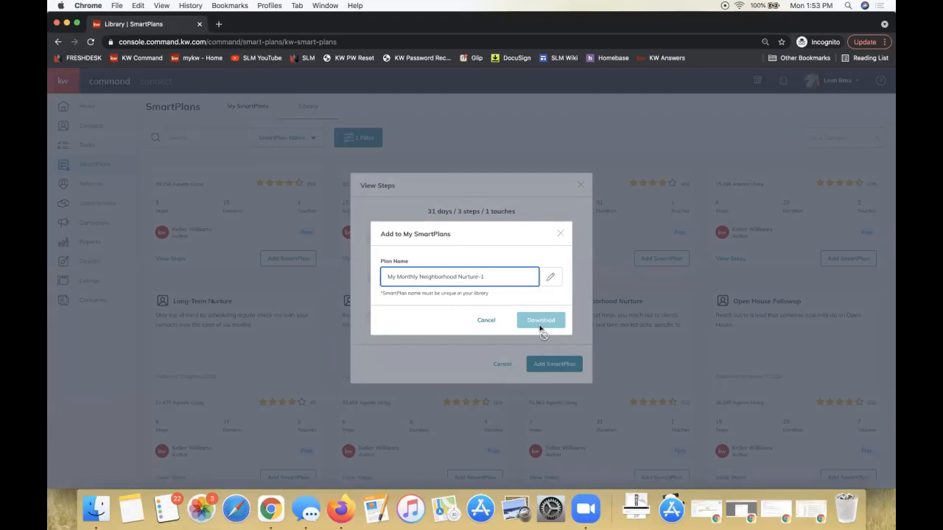
left_click(485, 320)
left_click(579, 185)
left_click(303, 262)
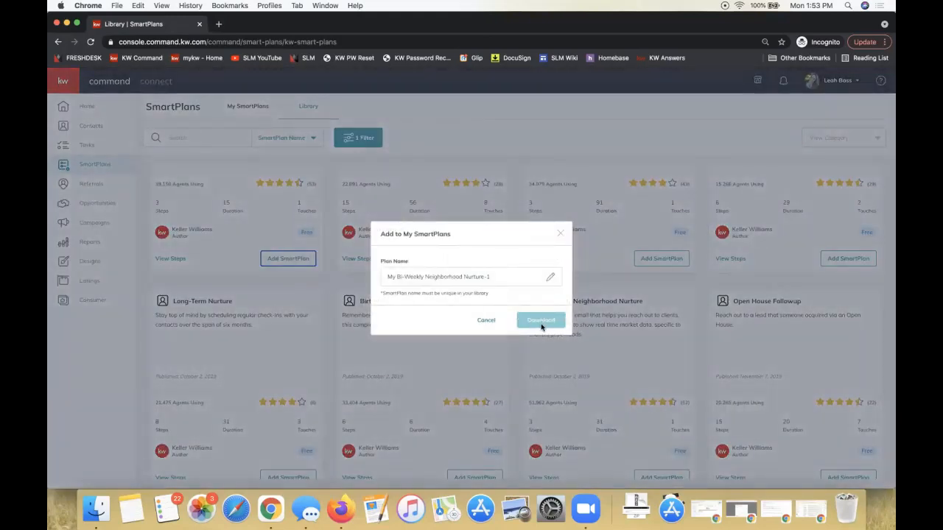
left_click(562, 234)
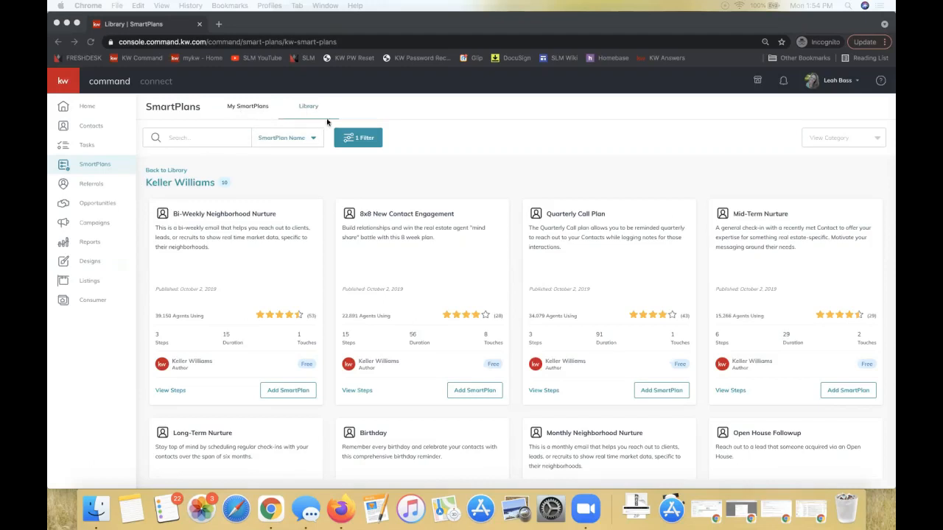
Return to the My SmartPlans list and locate the My Bi-Weekly Neighborhood Nurture plan and its option for adding contacts
left_click(236, 108)
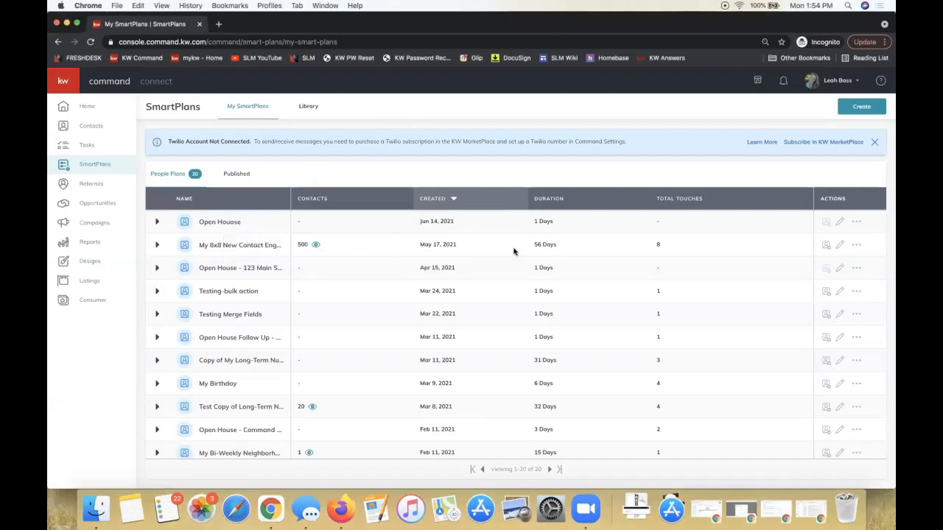
scroll(514, 251, "down", 3)
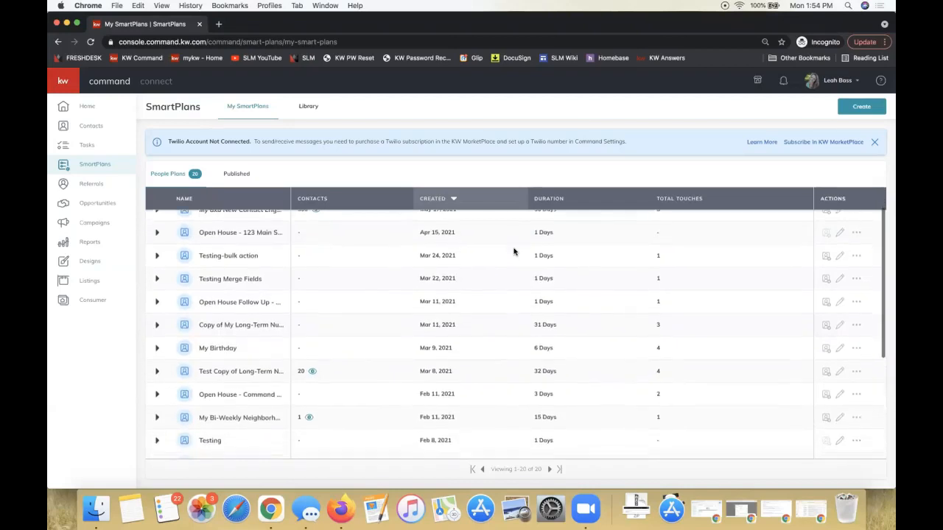
scroll(508, 252, "down", 2)
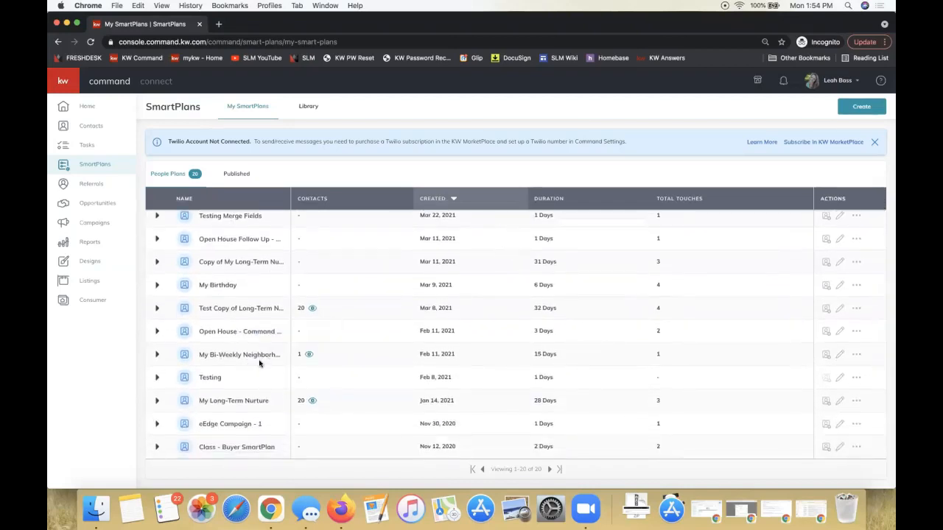
scroll(252, 357, "down", 2)
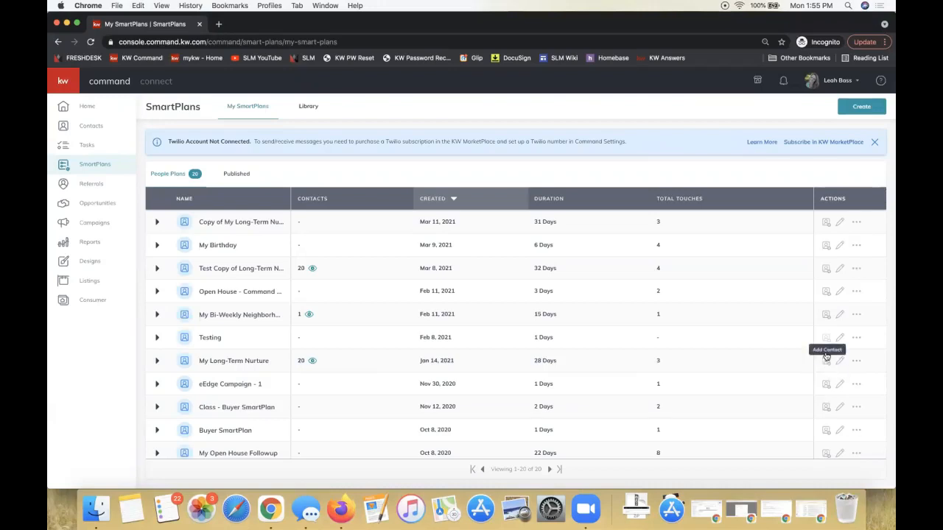
Start adding clients to the My Bi-Weekly Neighborhood Nurture plan, select the first two contacts, and check the contacts' neighborhood counts
left_click(827, 316)
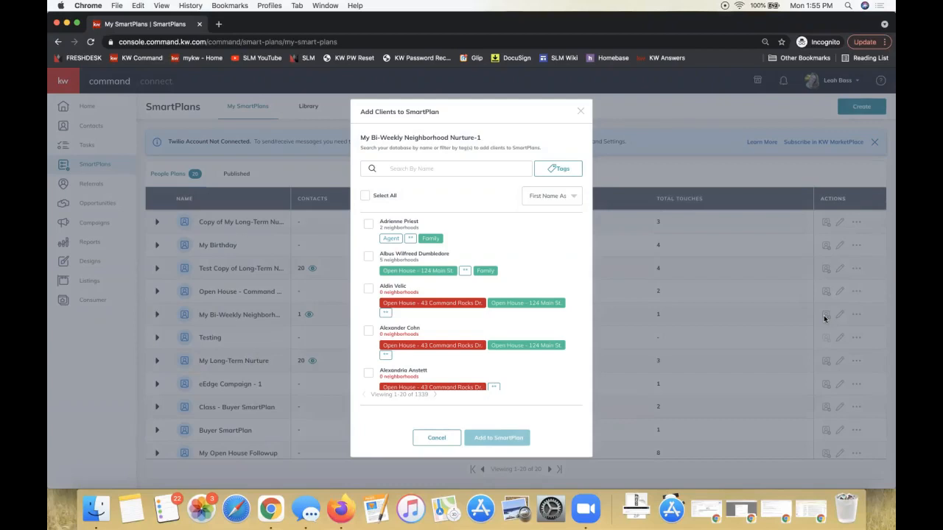
left_click(369, 224)
left_click(363, 274)
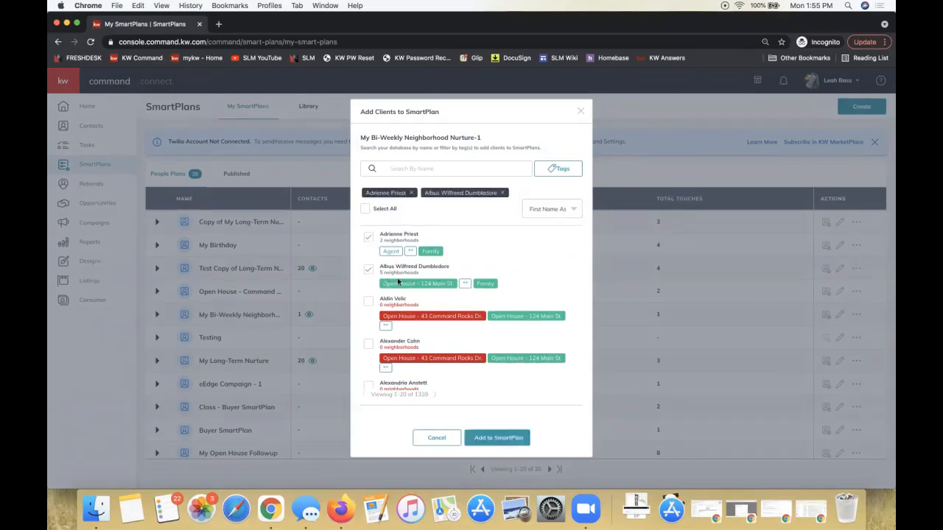
double_click(394, 271)
scroll(389, 356, "down", 3)
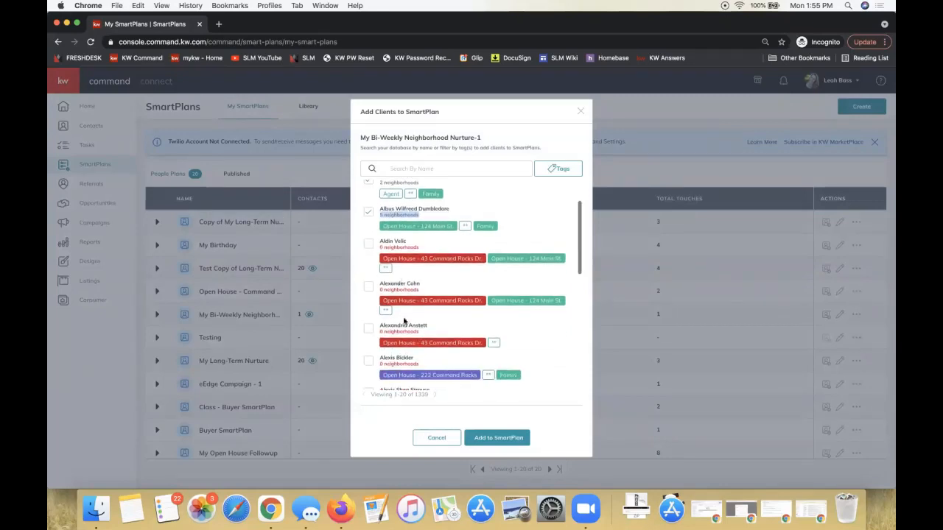
scroll(406, 328, "up", 3)
Select all listed contacts for the plan, and deselect the first two contacts that have 0 neighborhoods
left_click(366, 209)
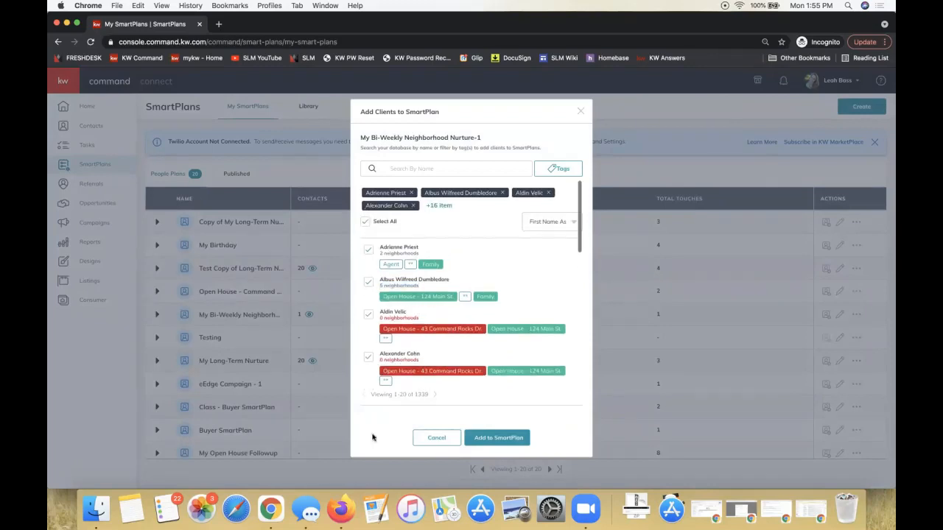
left_click(368, 314)
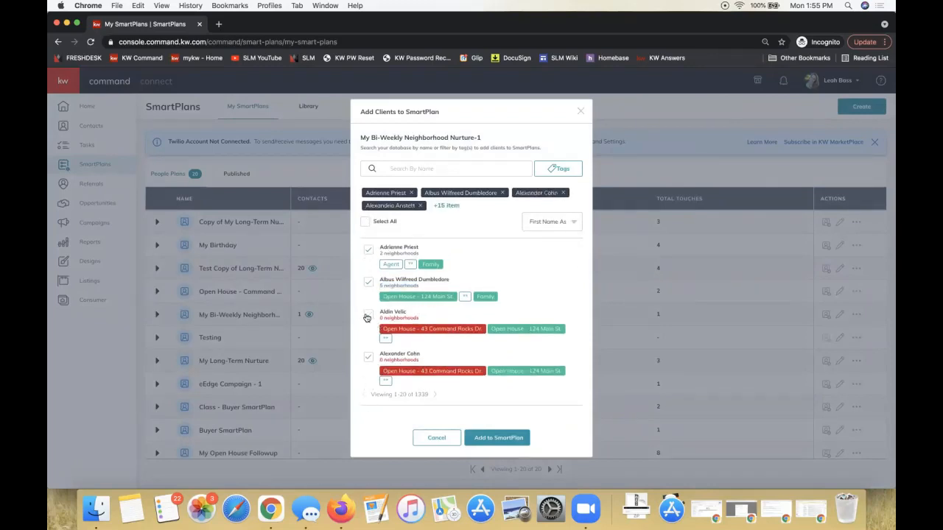
left_click(367, 359)
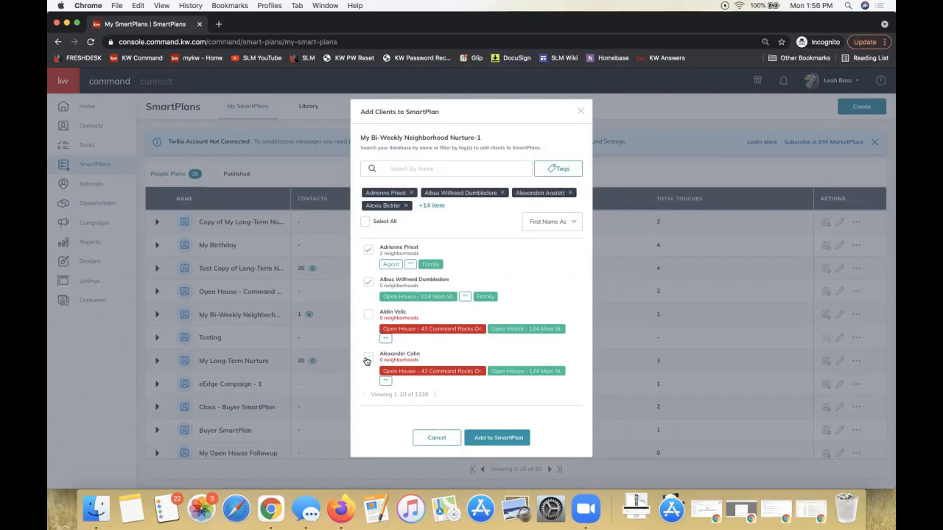
Filter the contacts by the 123 Main St, 222 Command Rocks, 43 Command Rocks Dr., 444 Main St. and 1-7-2021 open house tags
left_click(548, 172)
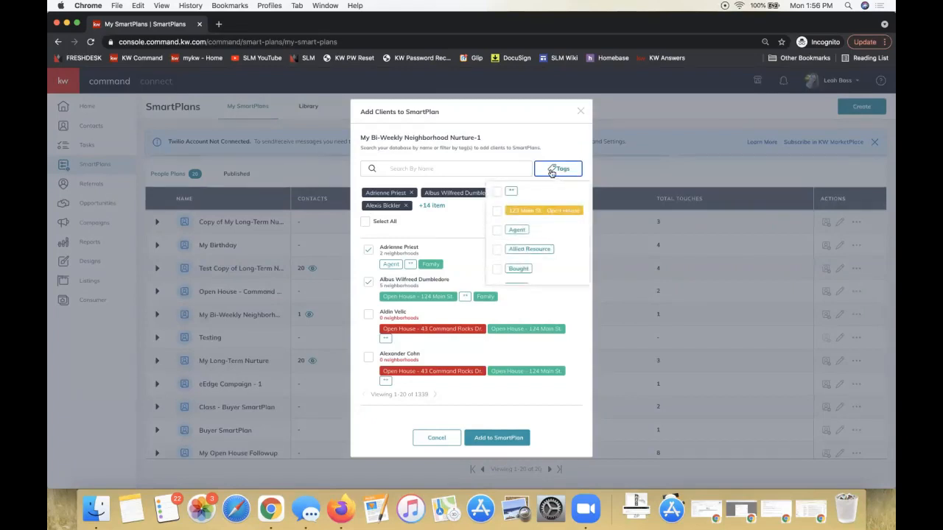
left_click(496, 210)
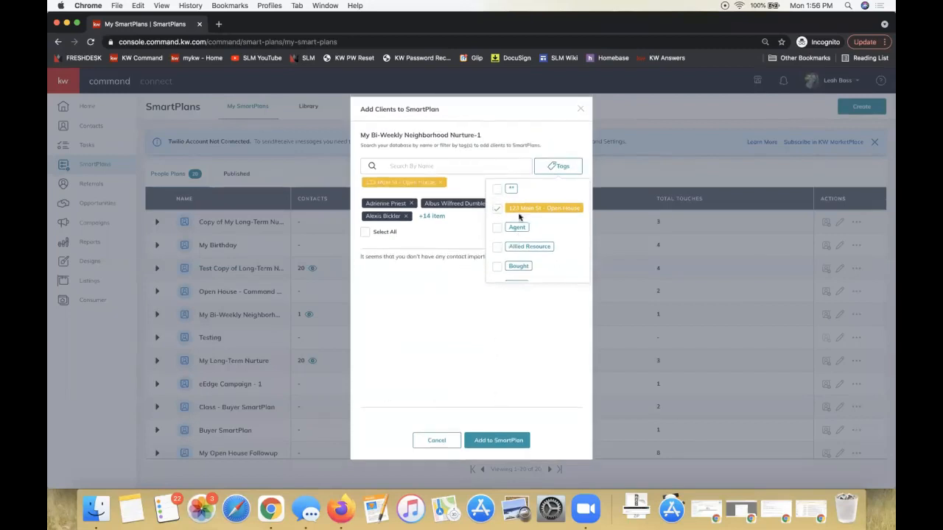
scroll(508, 228, "down", 5)
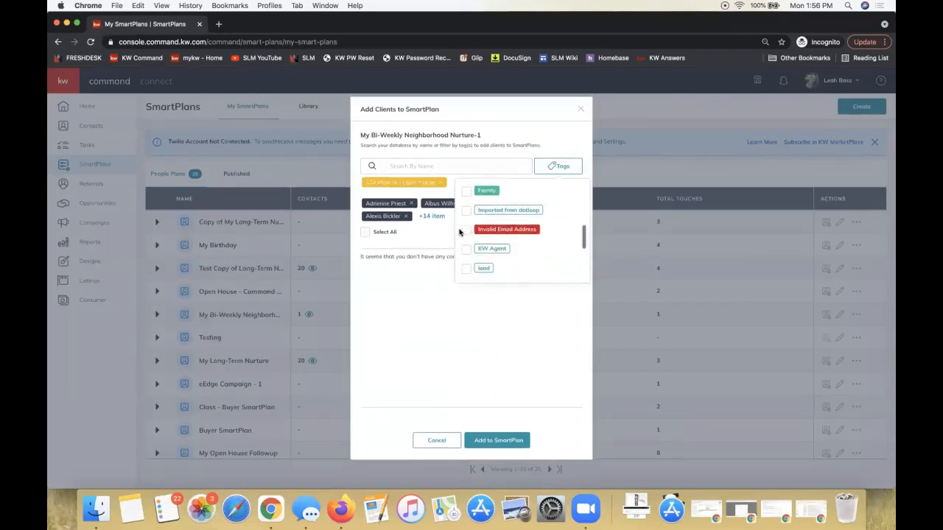
scroll(462, 243, "down", 4)
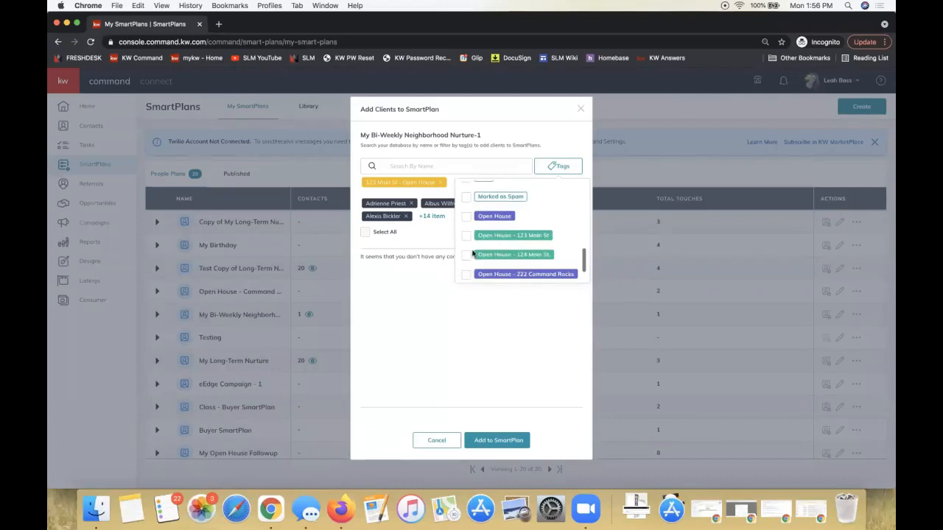
left_click(466, 274)
scroll(489, 258, "down", 1)
scroll(489, 258, "down", 3)
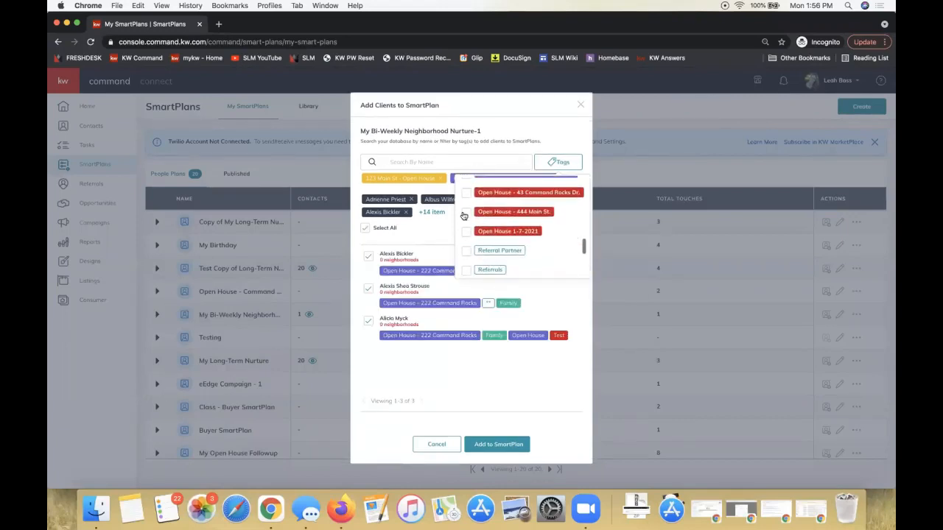
left_click(466, 212)
left_click(466, 192)
left_click(466, 232)
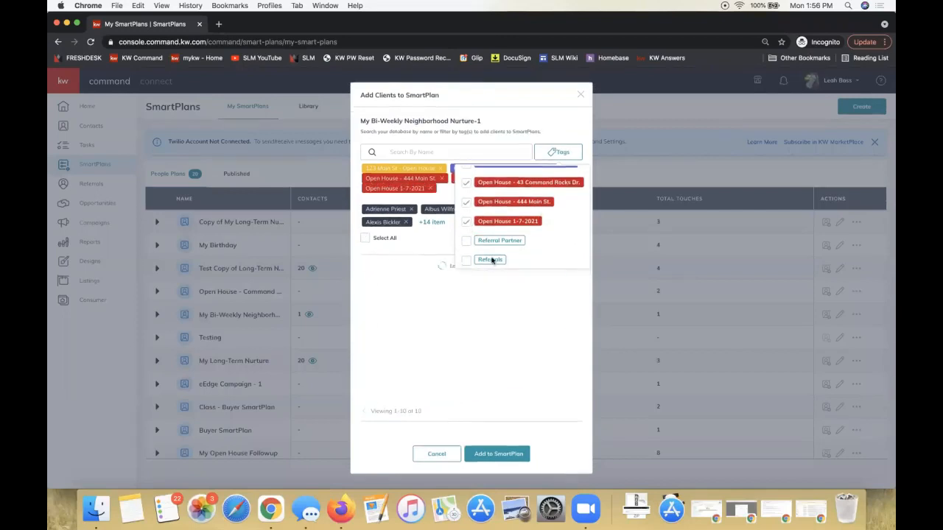
scroll(480, 193, "up", 1)
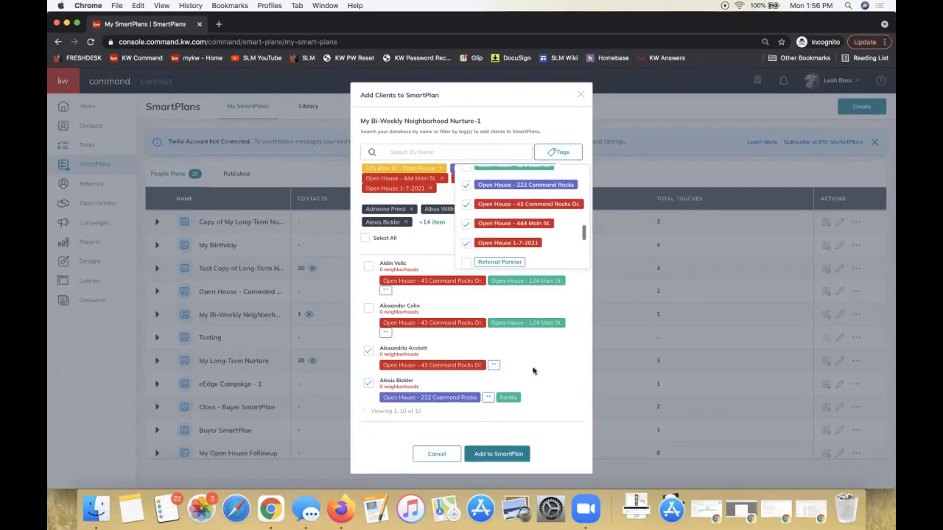
Select all contacts matching the open house tags, and recheck the list of available tags
left_click(365, 238)
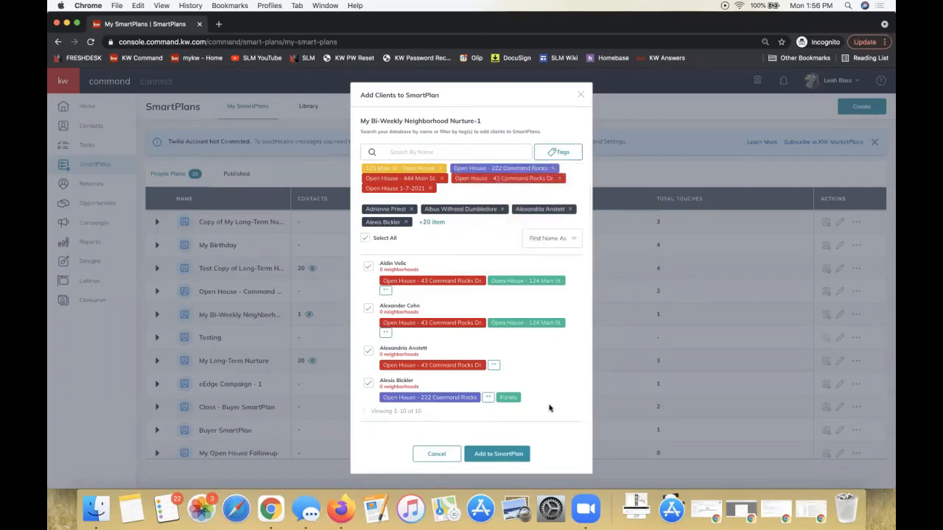
left_click(556, 153)
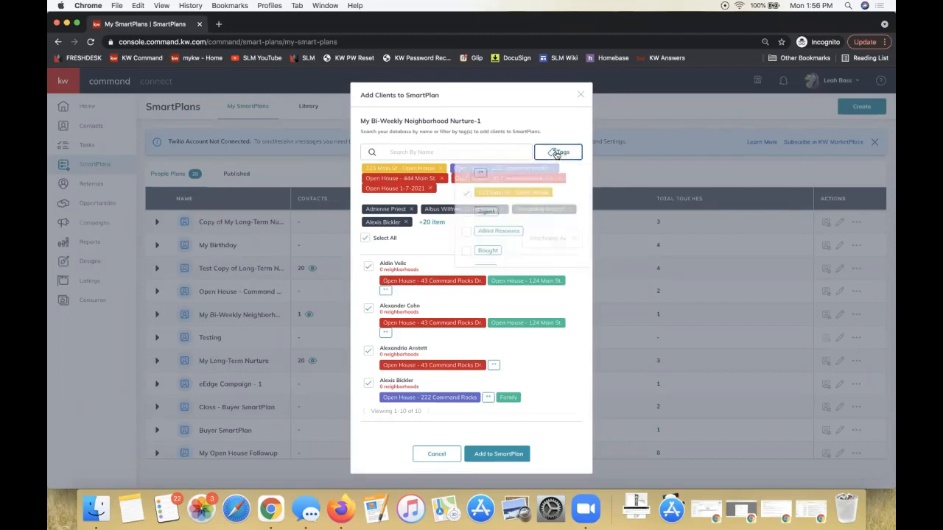
left_click(474, 136)
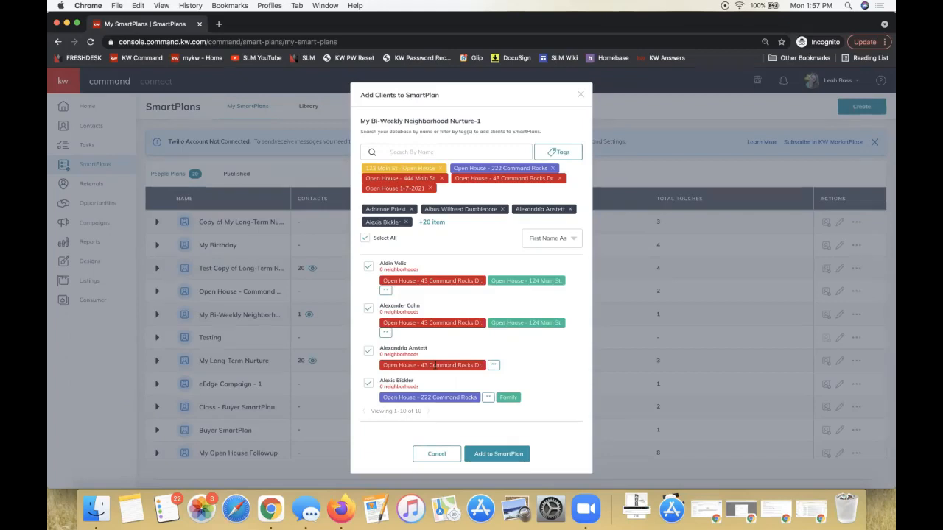
Compare the start options, choose to start all now, and try to confirm the selected contacts' subscription after reading the Twilio notice
left_click(497, 453)
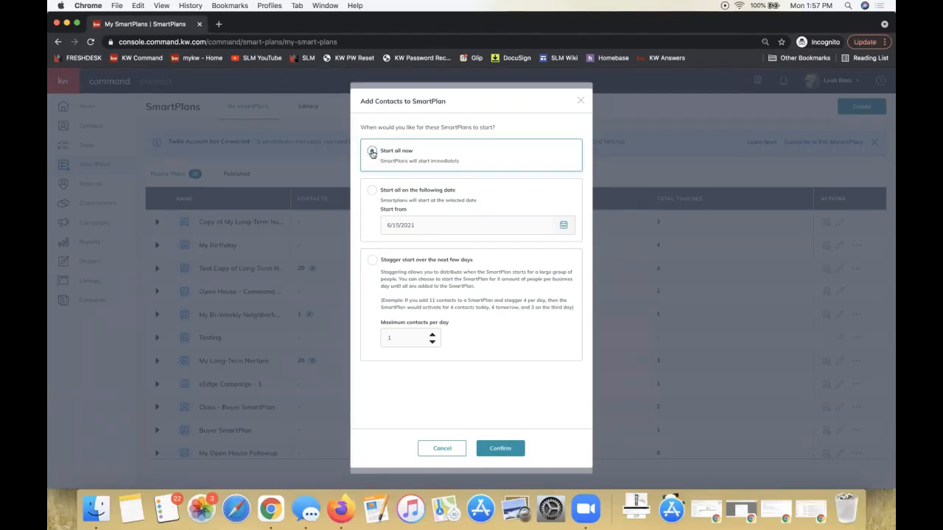
left_click(372, 192)
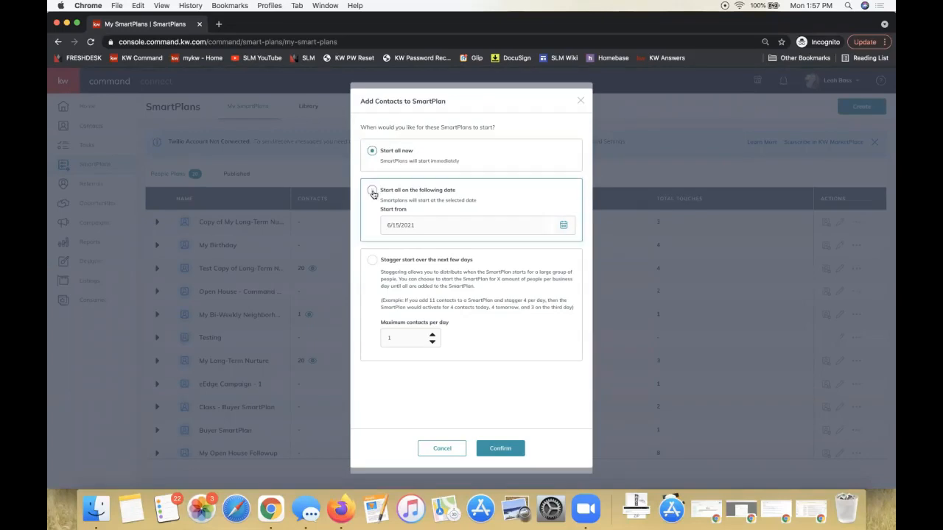
left_click(372, 152)
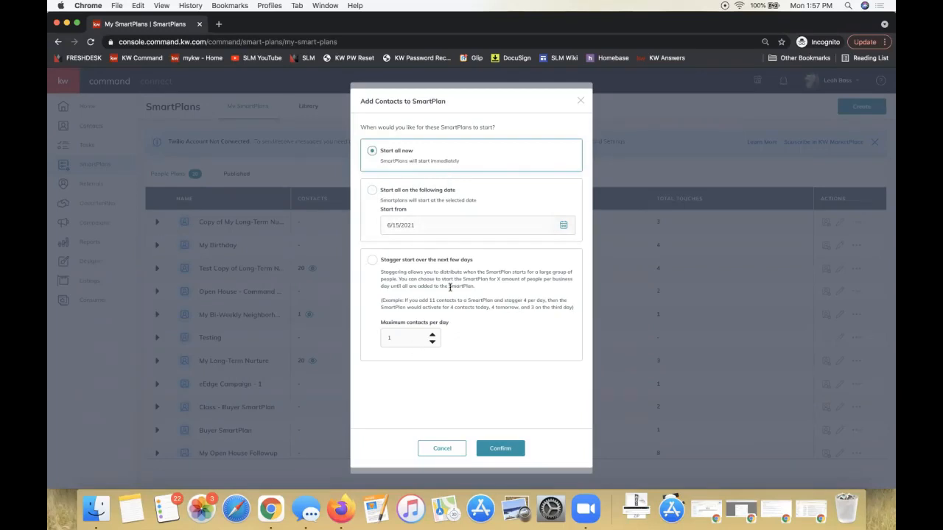
left_click(506, 447)
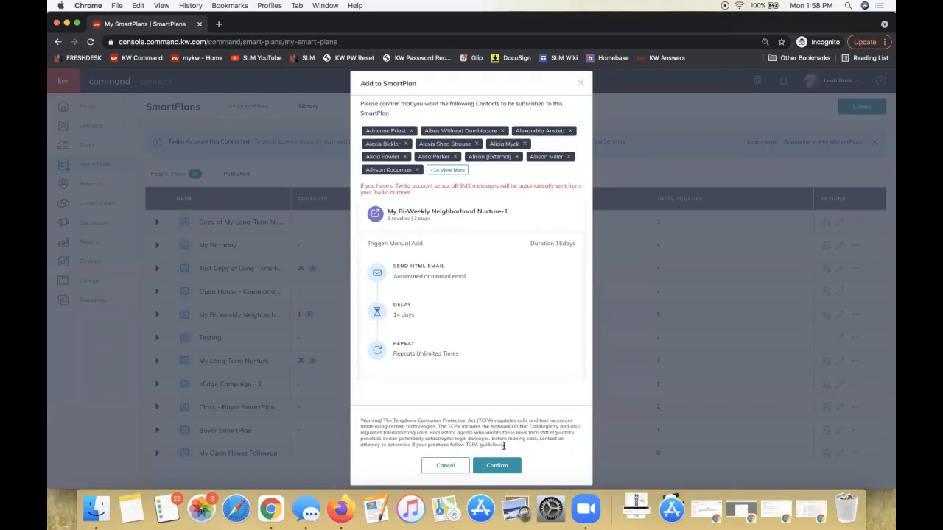
triple_click(395, 190)
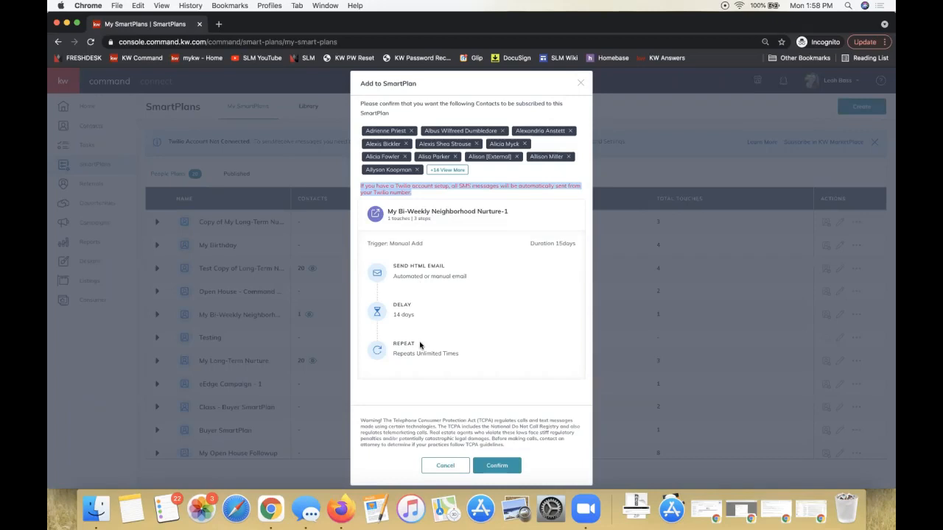
left_click(504, 468)
left_click(495, 467)
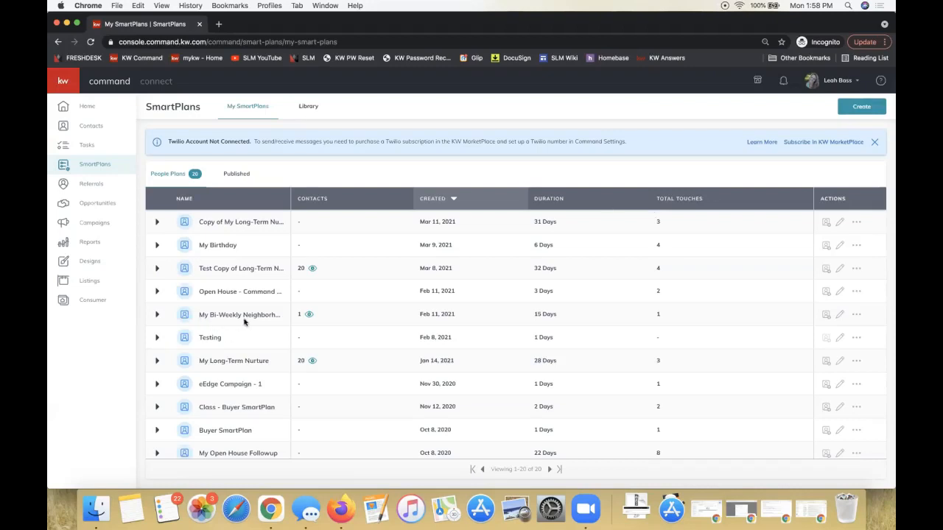
View the contacts added to the My Bi-Weekly Neighborhood Nurture plan, select all of them, and close the list without unsubscribing
left_click(310, 315)
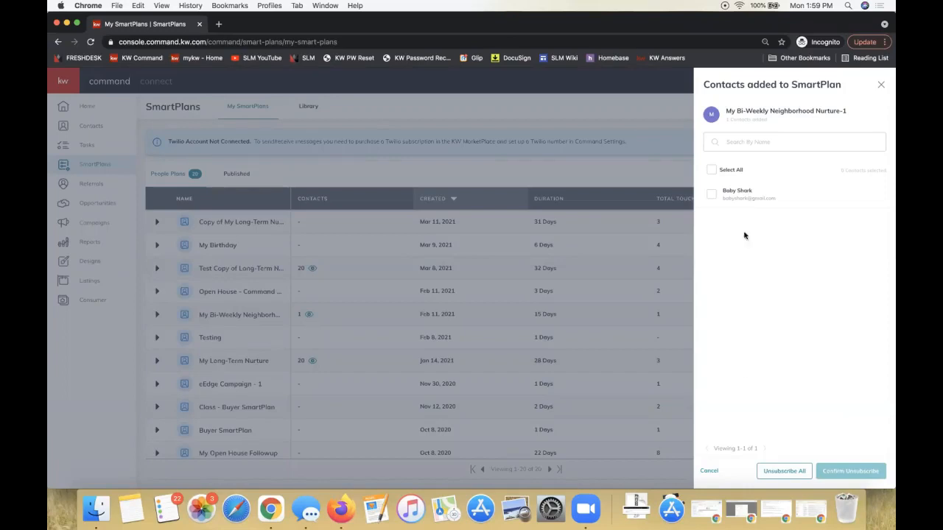
left_click(712, 169)
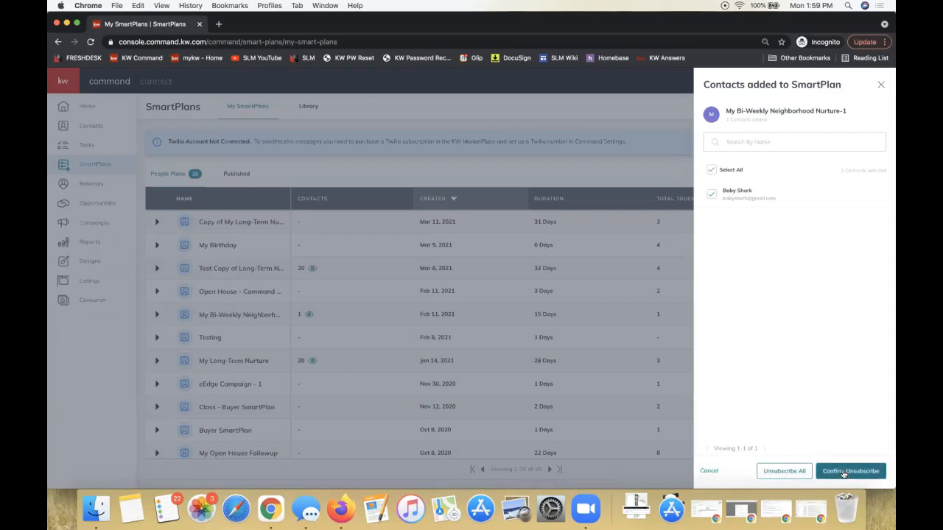
left_click(471, 315)
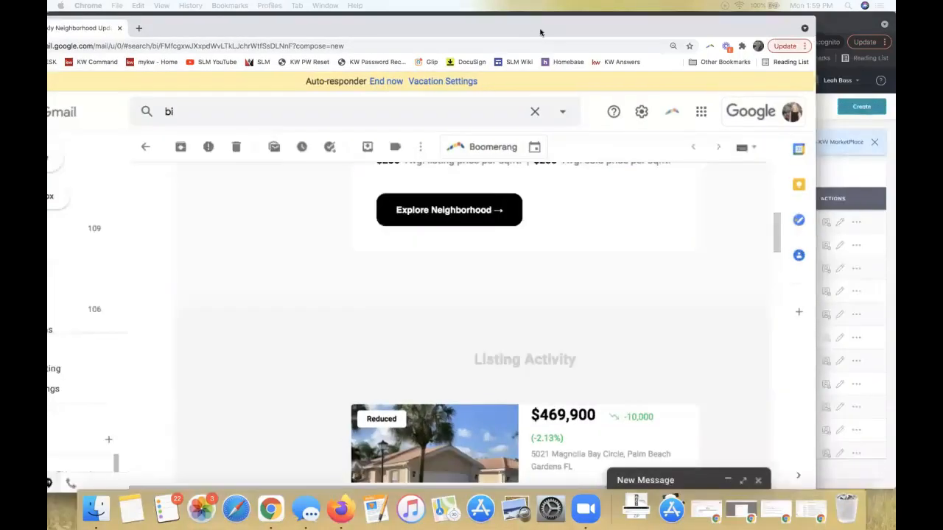
Switch to Gmail and examine the subject, sender and agent header of the Bi-Weekly Neighborhood Update email
scroll(292, 342, "up", 10)
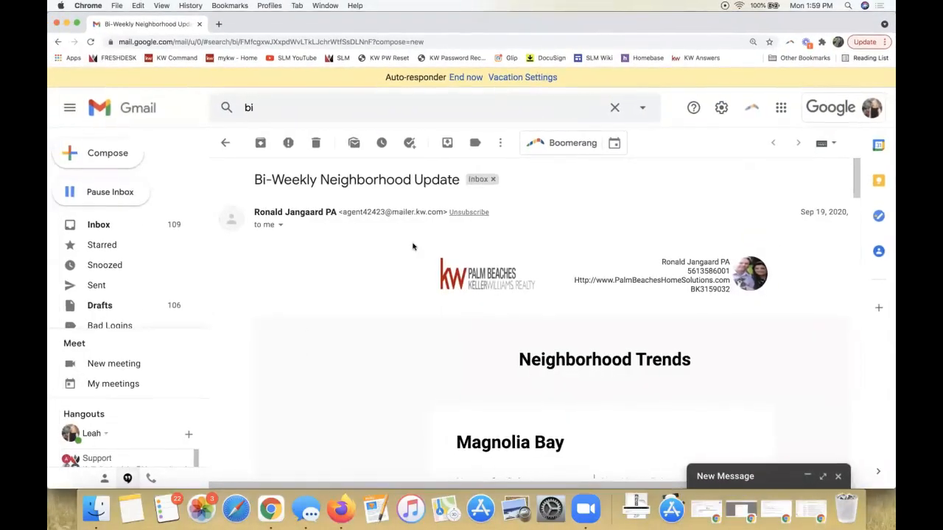
scroll(412, 246, "right", 3)
scroll(450, 242, "right", 4)
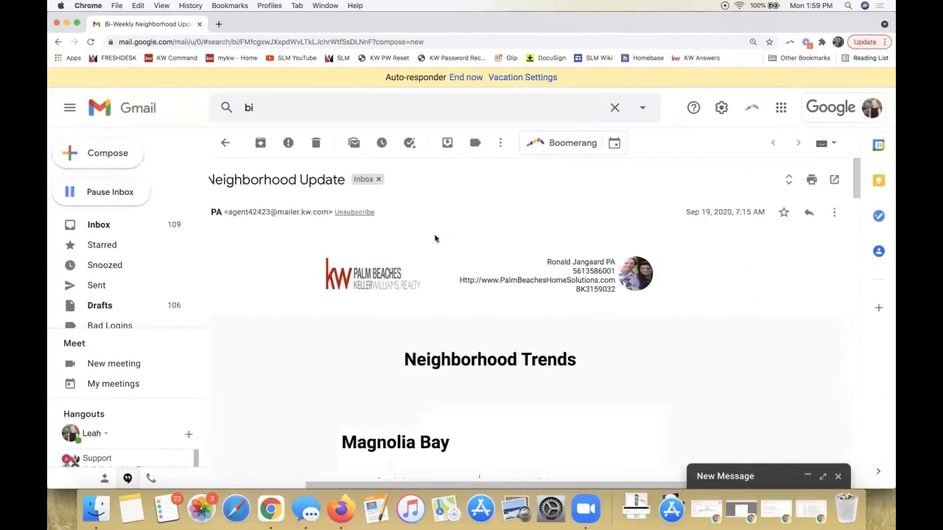
scroll(434, 238, "left", 7)
triple_click(329, 186)
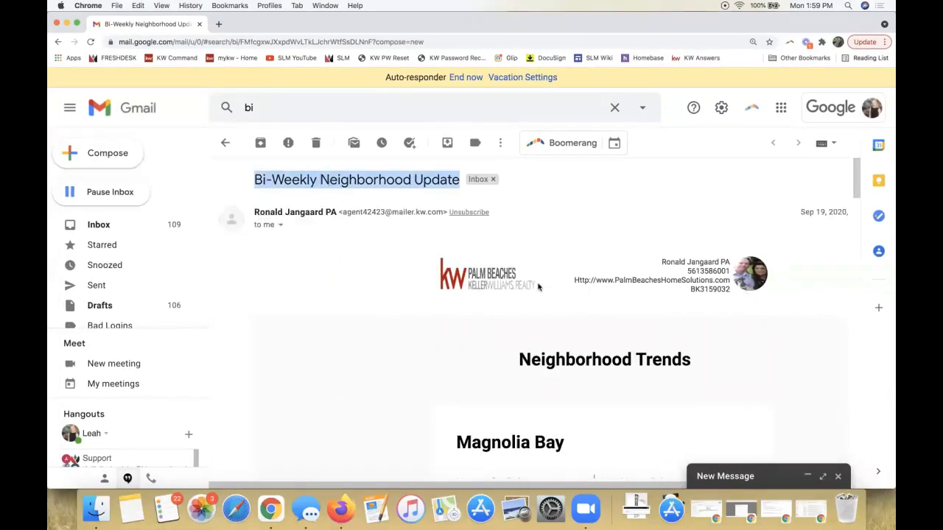
Read through the email's Neighborhood Trends, Listing Activity and agent contact footer
scroll(538, 287, "right", 2)
scroll(538, 287, "right", 3)
scroll(537, 287, "down", 5)
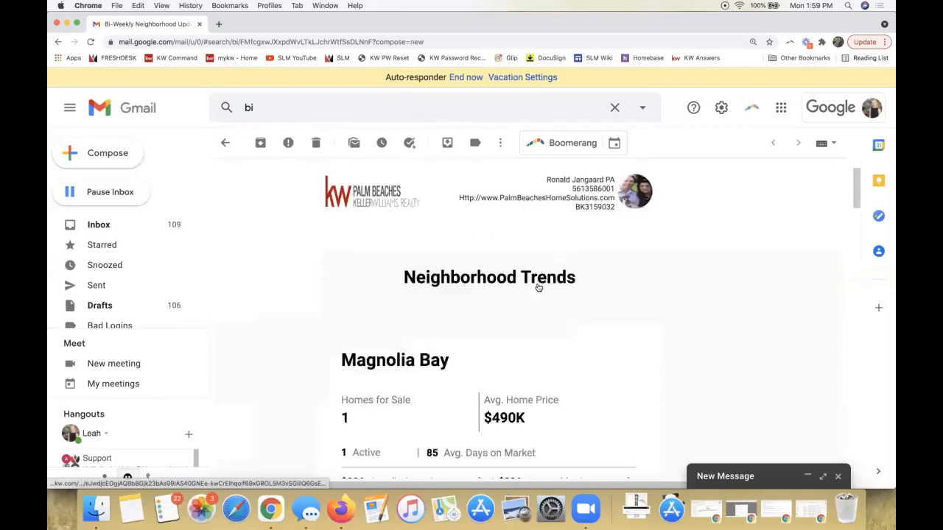
scroll(537, 287, "down", 5)
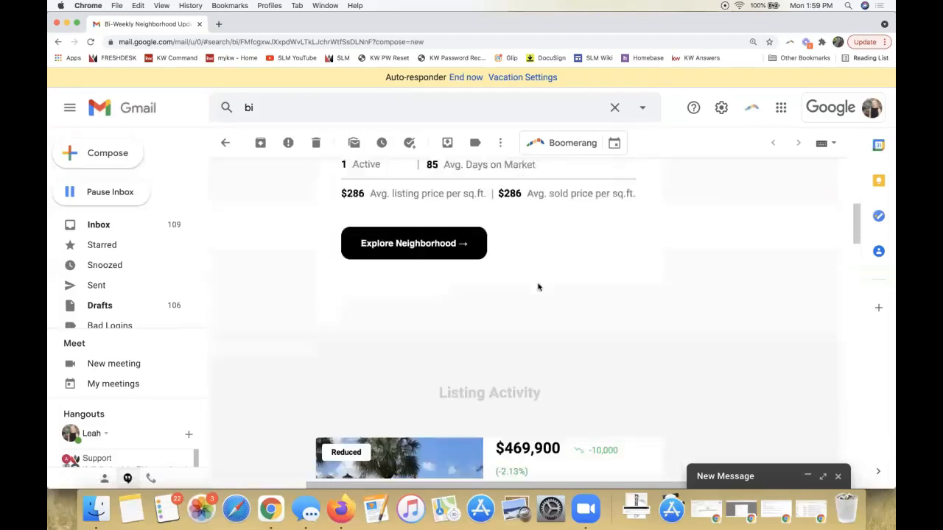
scroll(537, 287, "down", 8)
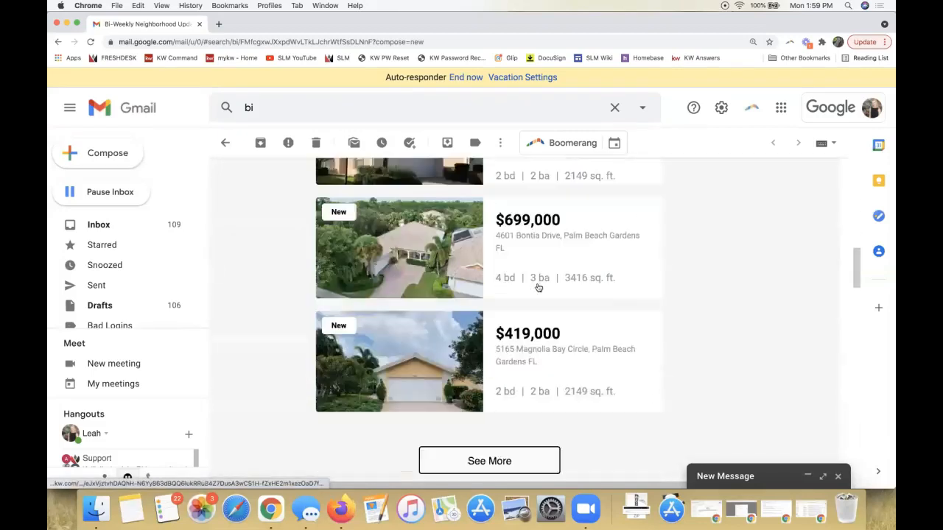
scroll(467, 295, "down", 12)
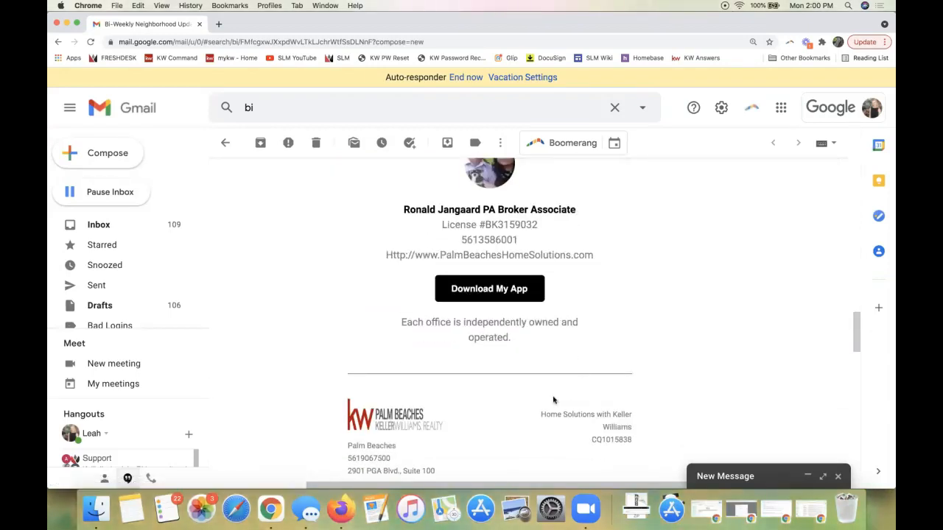
scroll(553, 400, "down", 3)
Open the Magnolia Bay neighborhood page from the email, and switch to the Continental-First Section snapshot
scroll(553, 400, "up", 15)
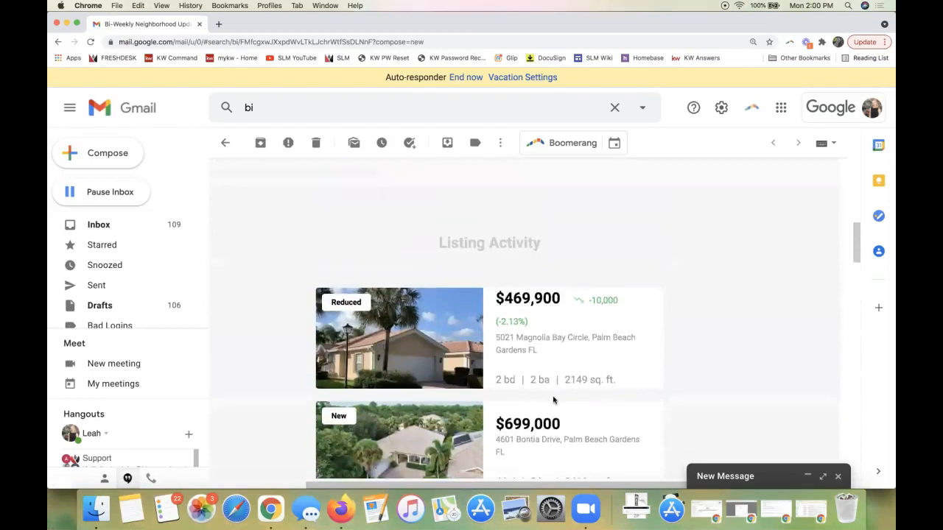
scroll(553, 400, "up", 3)
left_click(381, 397)
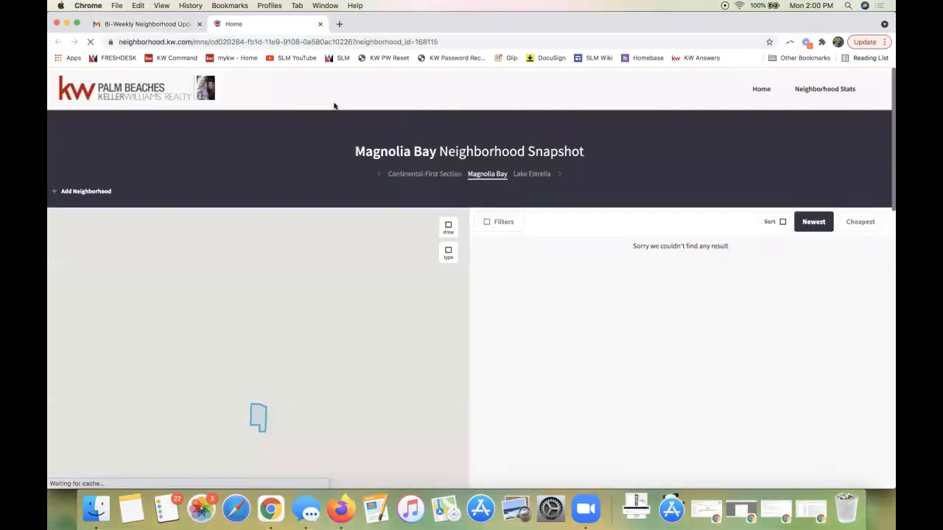
left_click(416, 175)
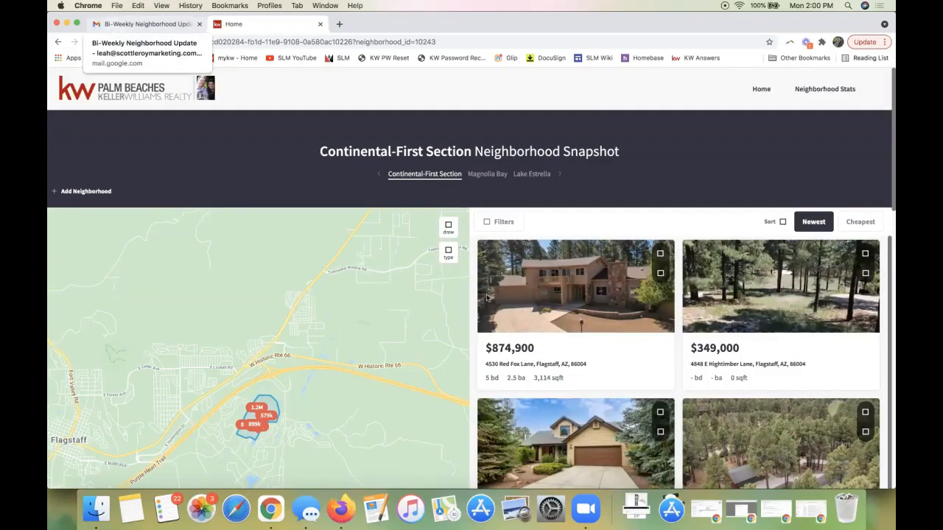
Compare the email's Magnolia Bay section with the Continental-First Section snapshot, and switch back to the My SmartPlans page in KW Command
left_click(112, 28)
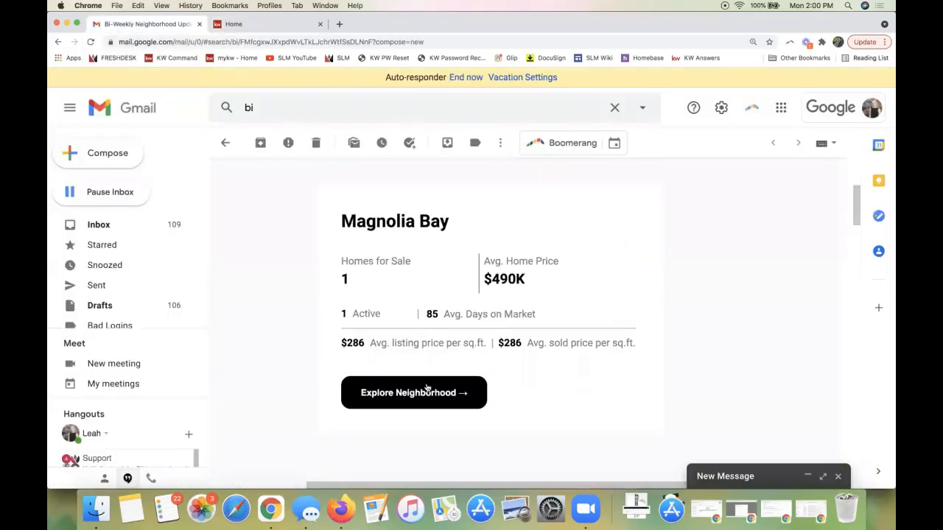
left_click(261, 24)
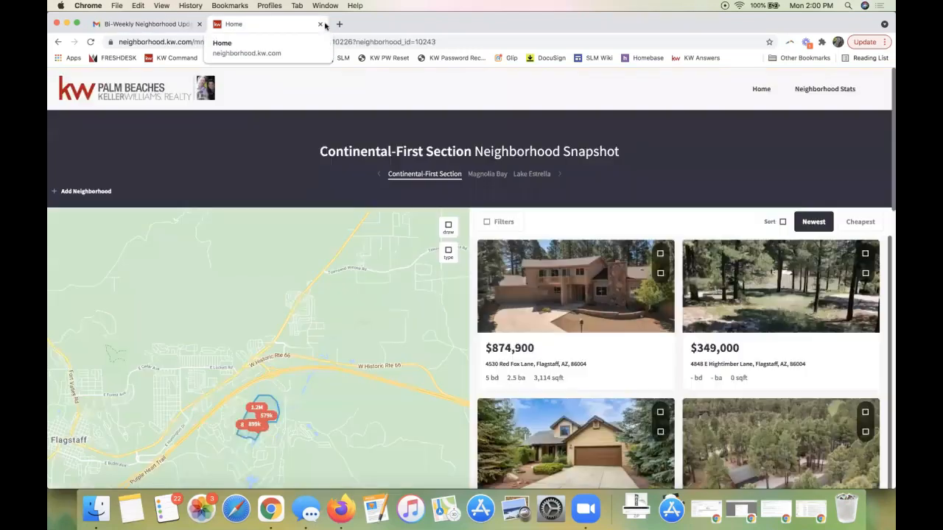
left_click(137, 24)
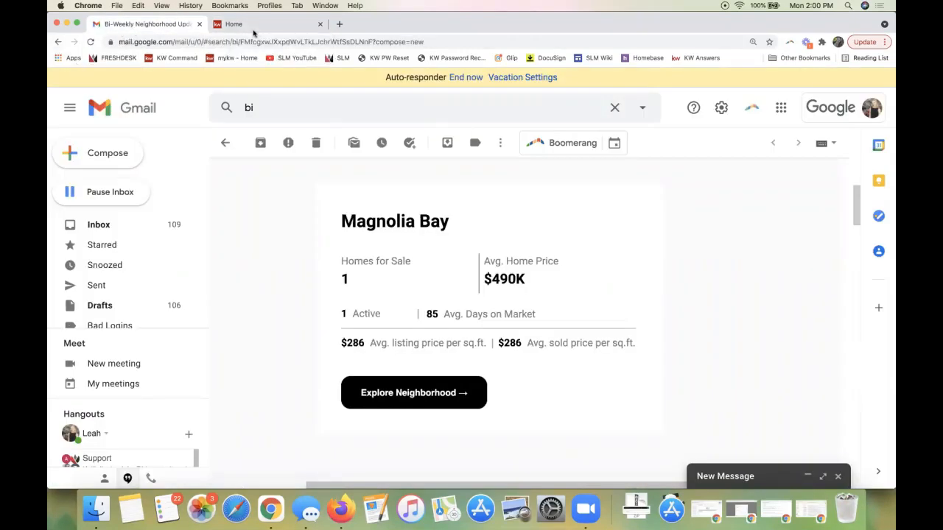
left_click_drag(372, 24, 941, 79)
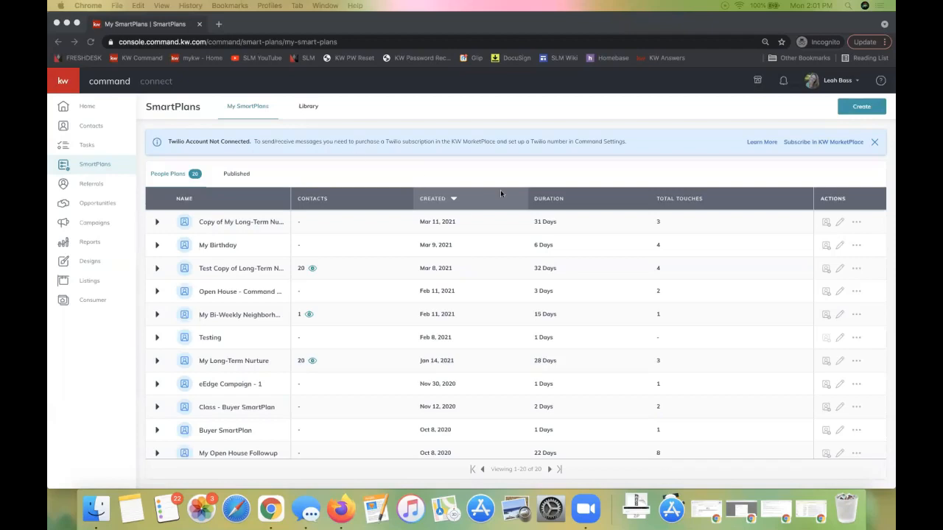
left_click(614, 175)
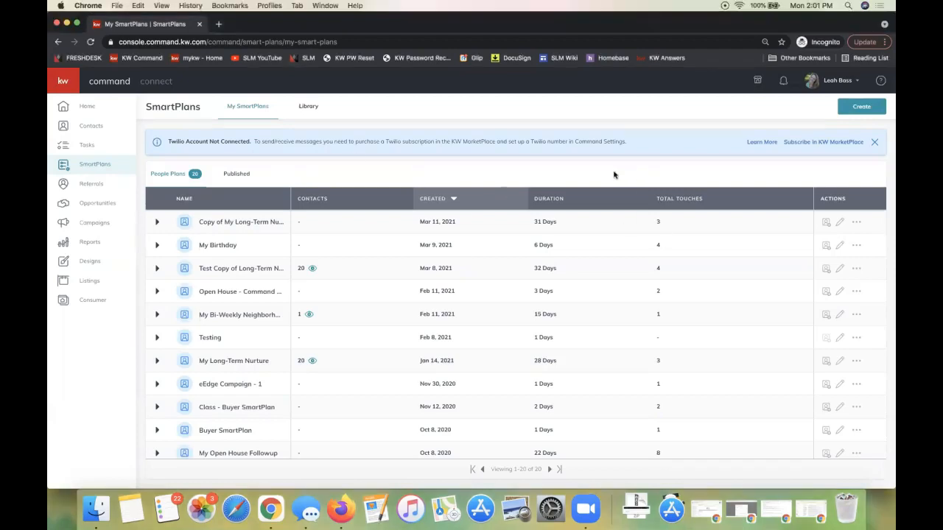
Open the SmartPlans Library and show all plans in the Keller Williams category
left_click(309, 106)
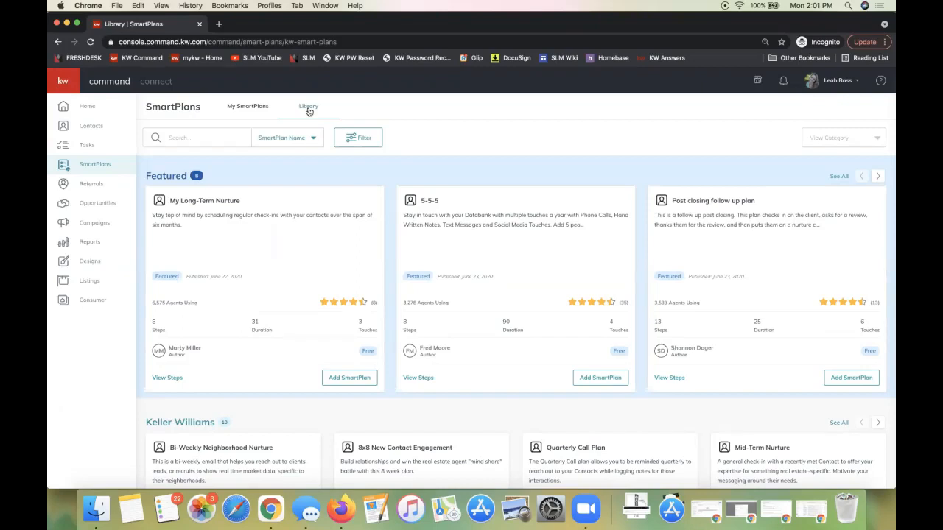
scroll(368, 181, "down", 3)
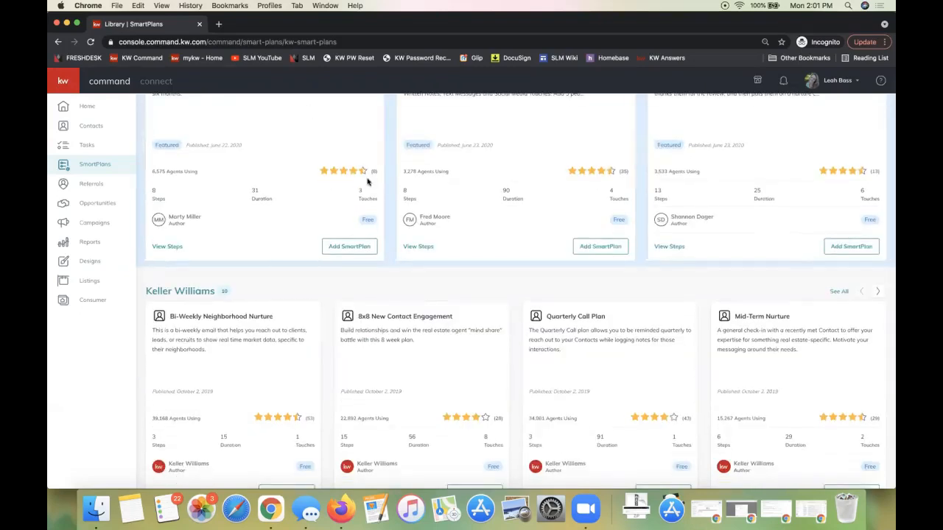
scroll(367, 181, "down", 2)
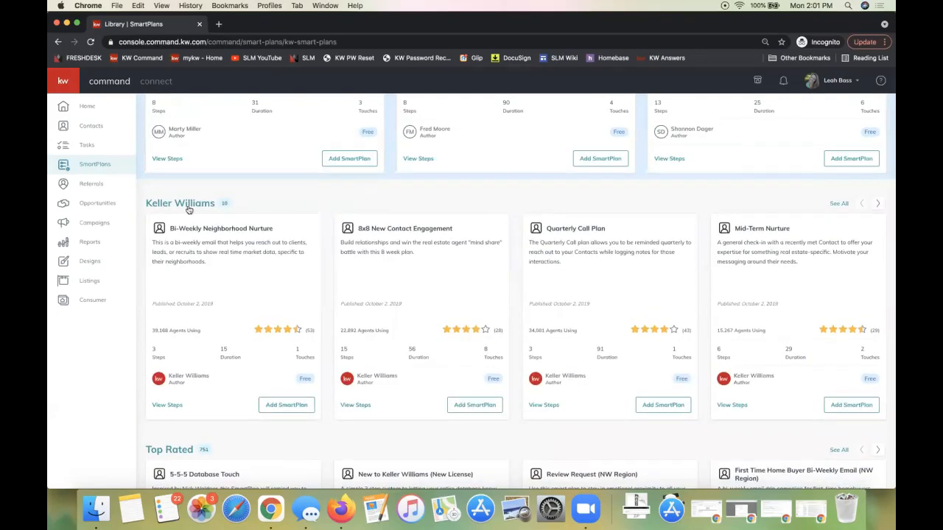
scroll(290, 220, "up", 4)
scroll(290, 220, "down", 3)
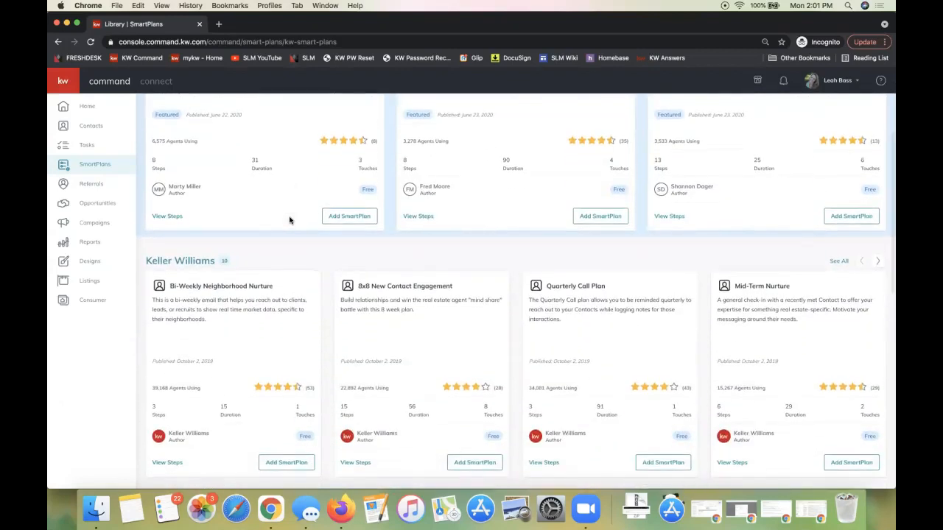
scroll(289, 219, "down", 2)
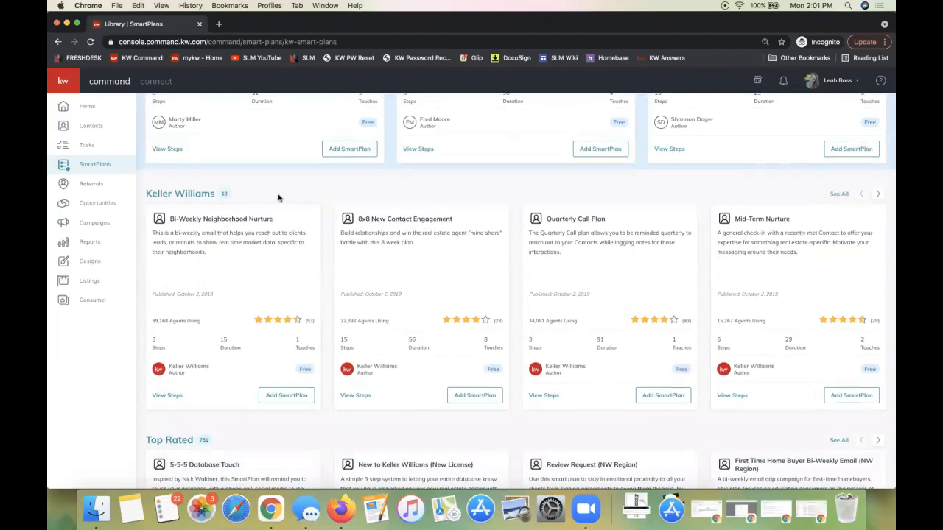
left_click(837, 195)
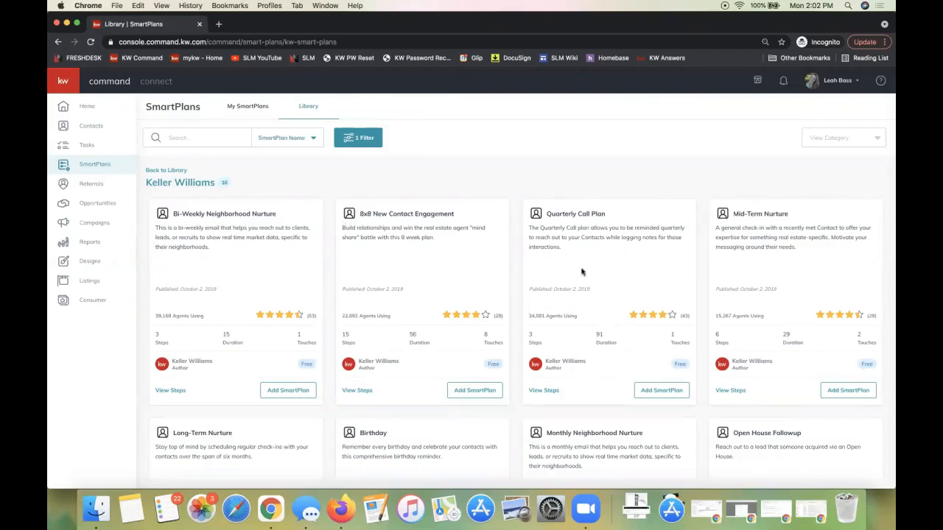
Look through the Keller Williams SmartPlans, including Birthday and Promote My App, and highlight the Home Anniversary plan's title
scroll(511, 213, "down", 2)
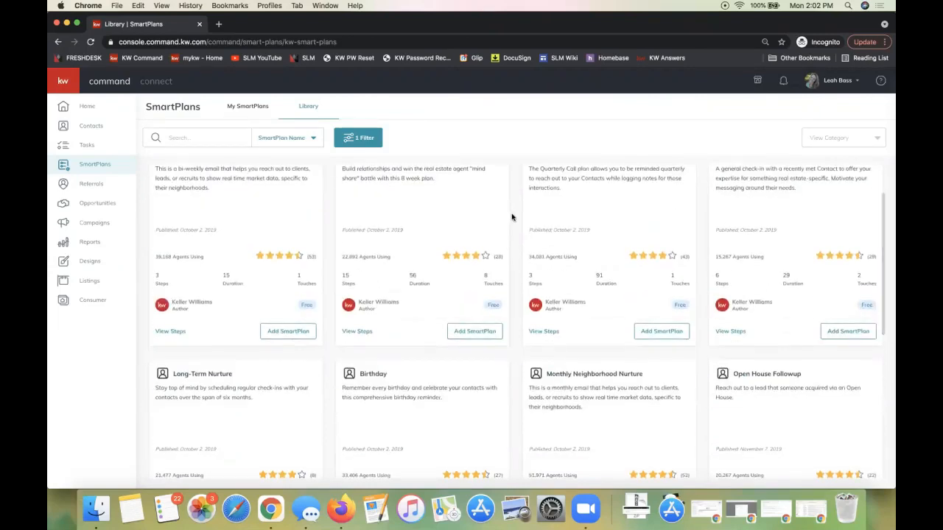
scroll(511, 216, "down", 3)
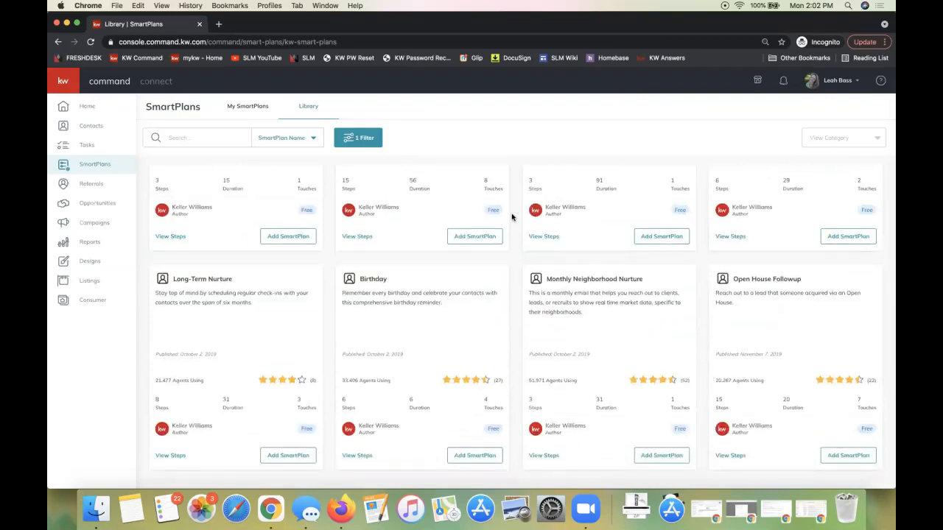
scroll(512, 216, "down", 3)
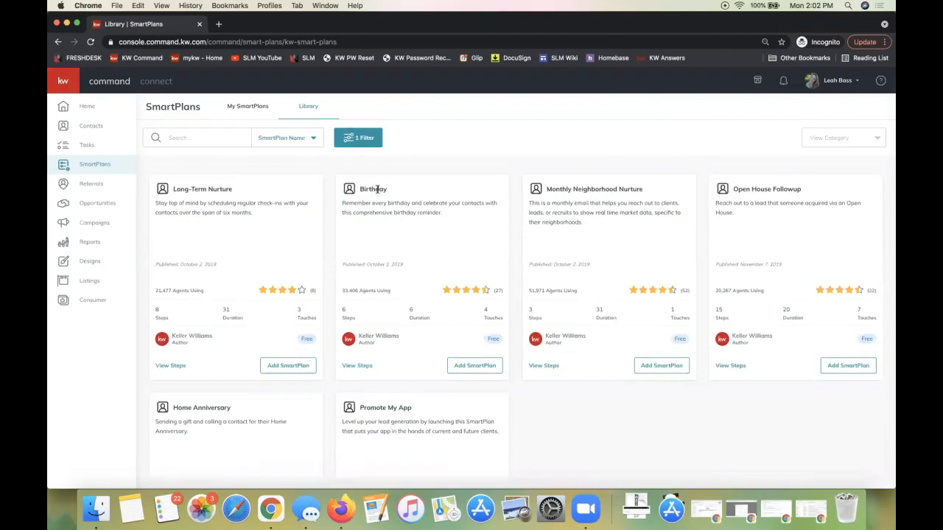
scroll(191, 408, "down", 1)
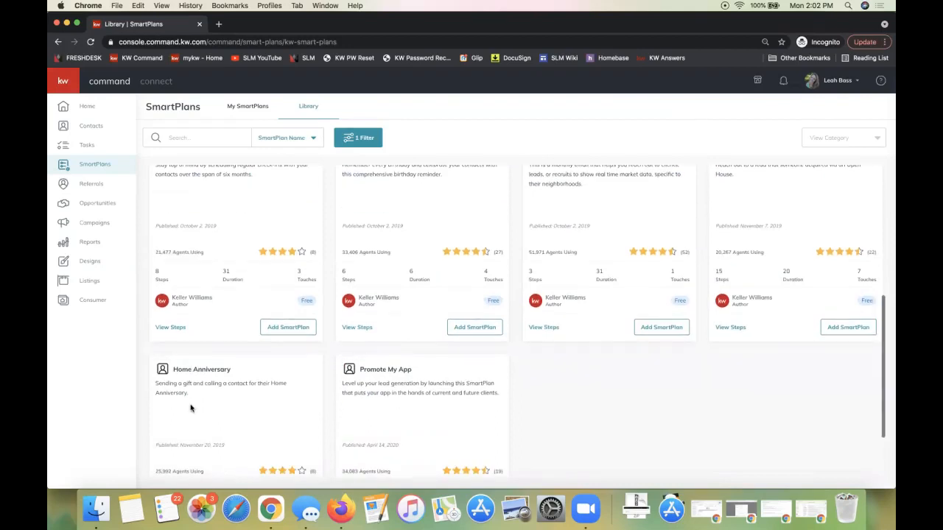
scroll(191, 408, "up", 2)
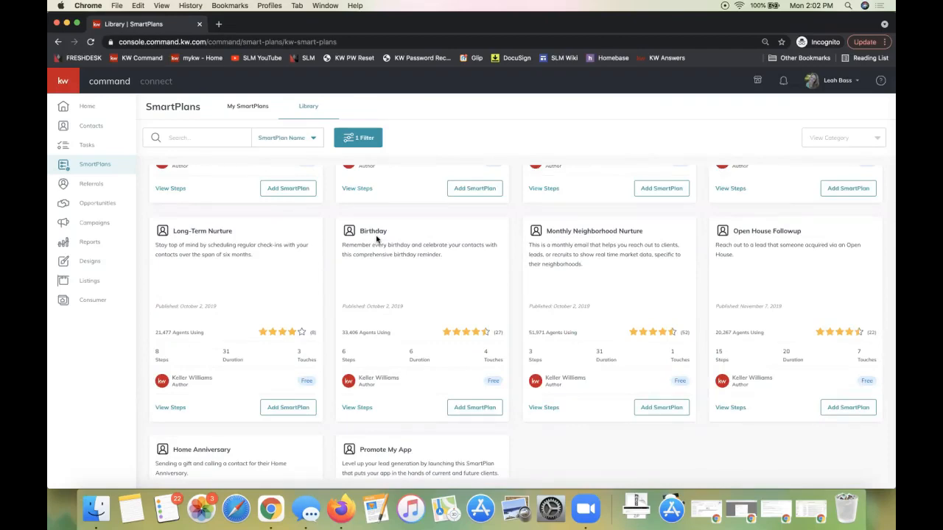
scroll(376, 238, "down", 4)
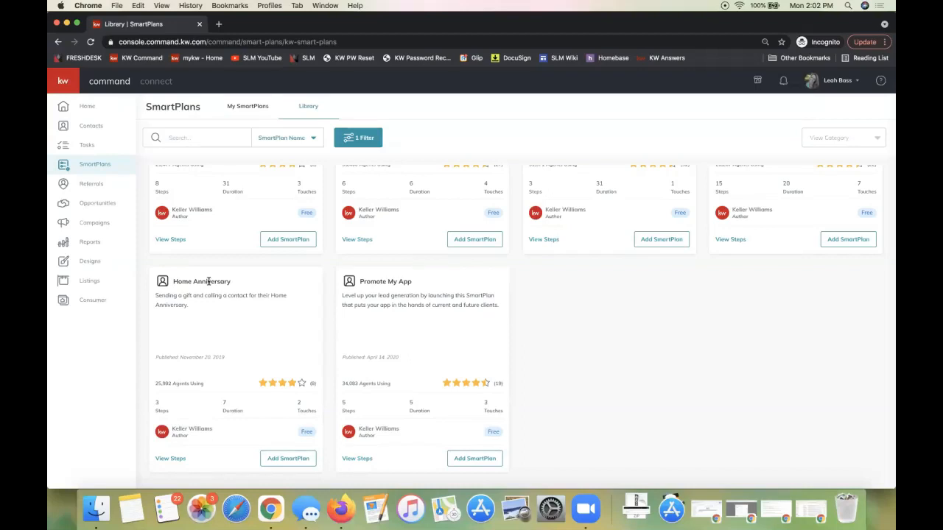
triple_click(208, 281)
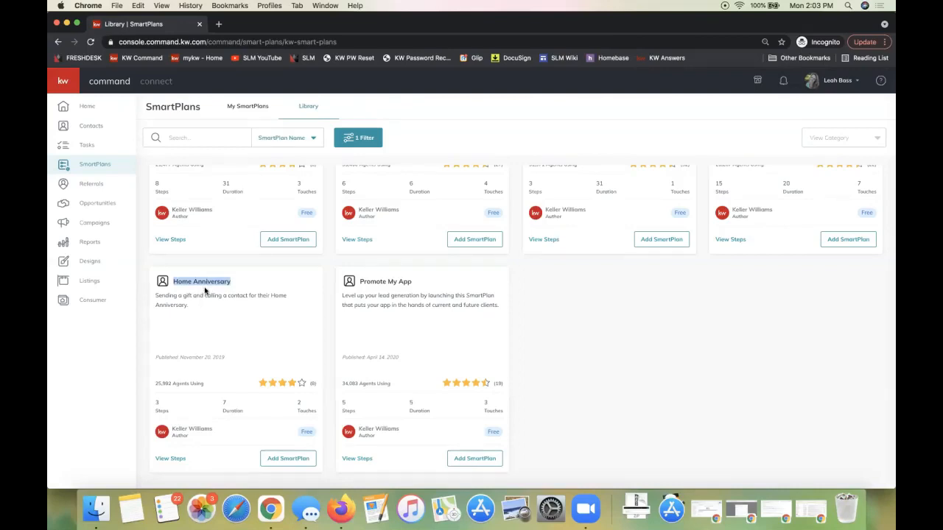
Look through the Keller Williams SmartPlans, highlighting the descriptions of 8x8 New Contact Engagement, Long-Term Nurture and Open House Followup
left_click(204, 290)
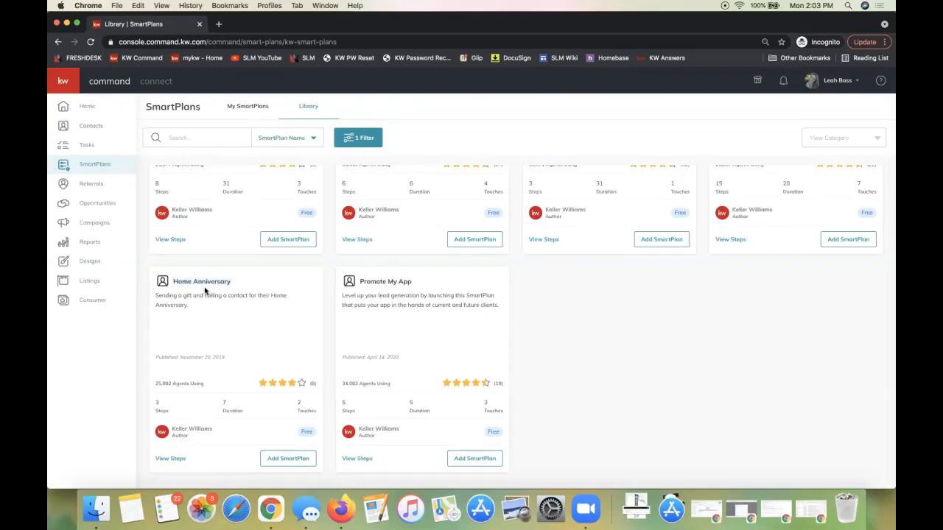
scroll(204, 290, "up", 4)
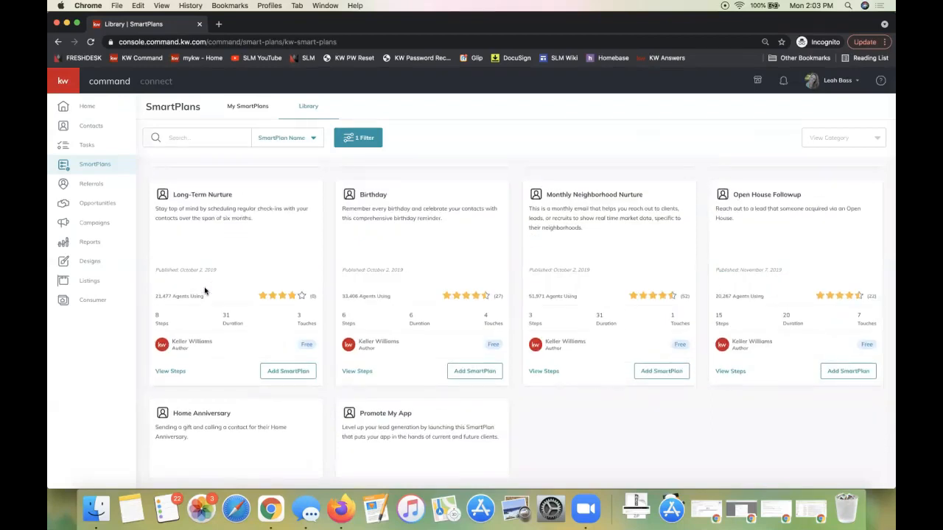
scroll(247, 267, "up", 5)
scroll(246, 267, "up", 1)
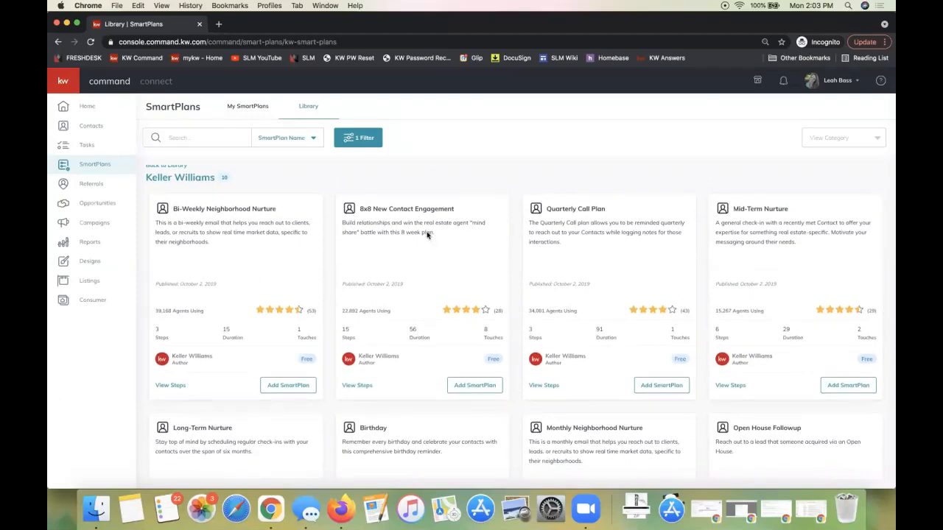
left_click_drag(434, 234, 338, 222)
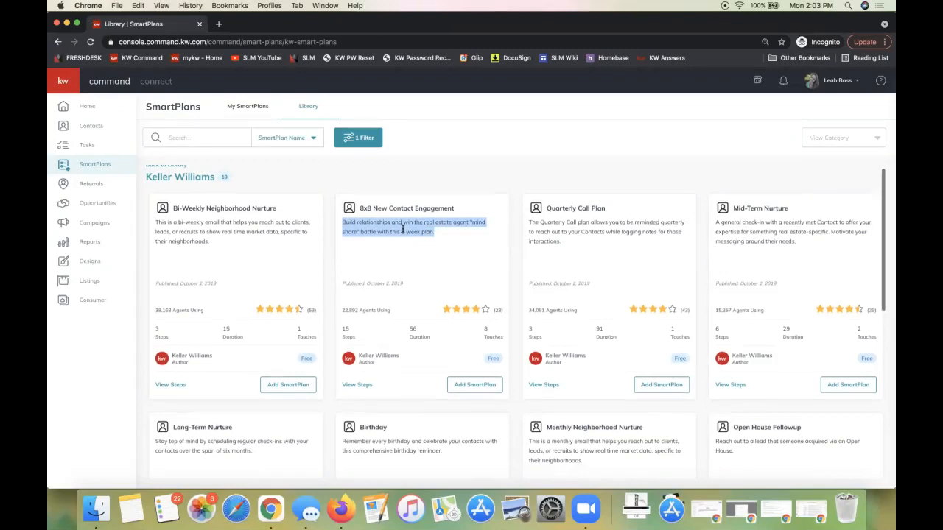
scroll(402, 229, "down", 3)
left_click_drag(266, 309, 155, 293)
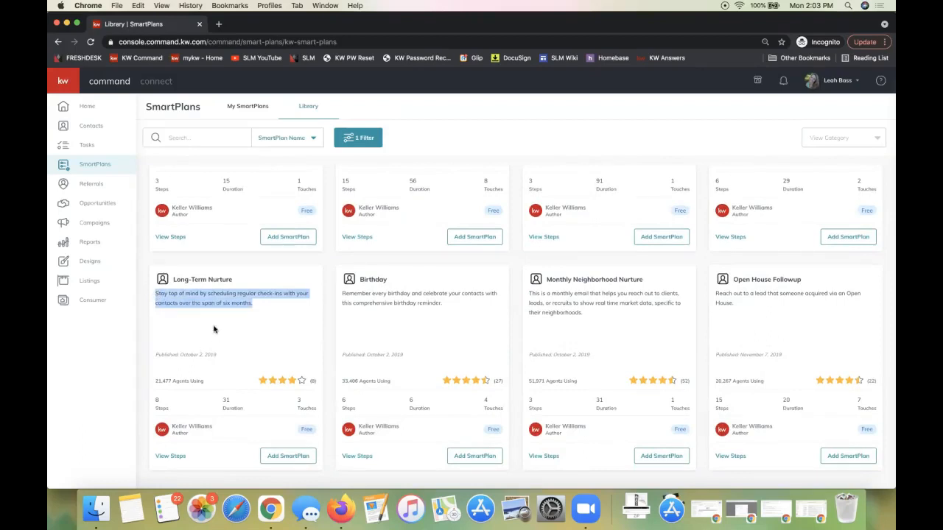
left_click(206, 303)
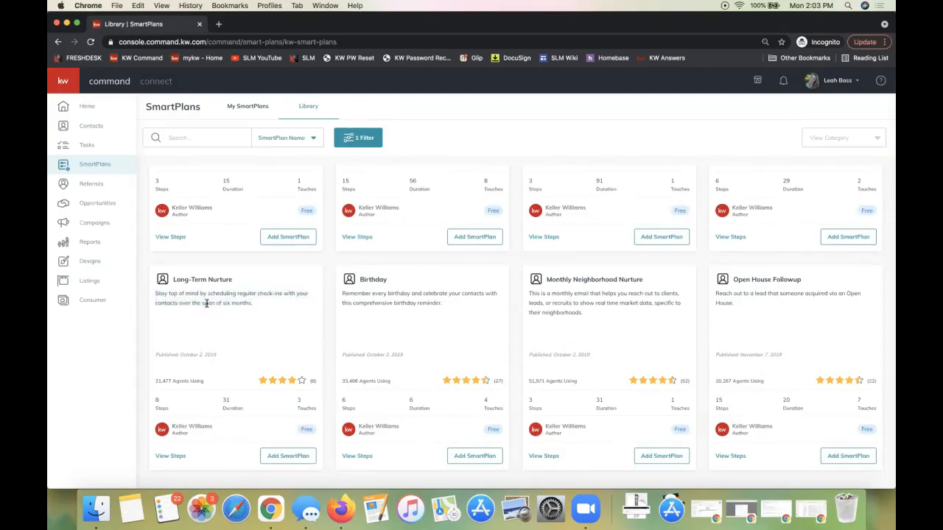
left_click_drag(749, 305, 713, 297)
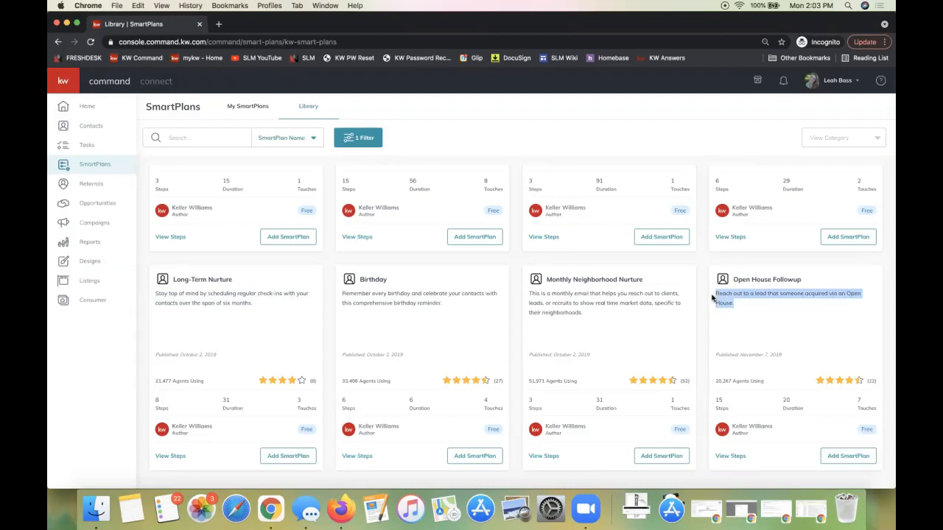
scroll(263, 338, "down", 2)
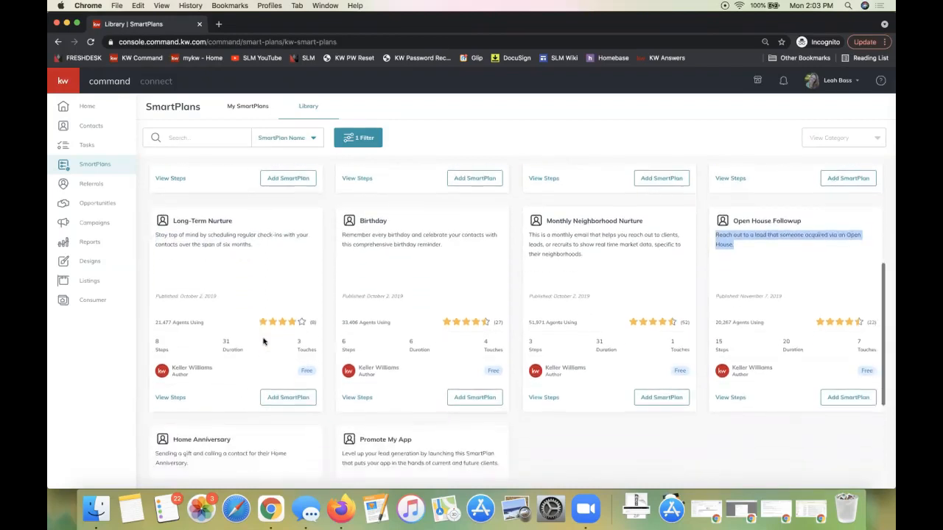
Open the steps of the Long-Term Nurture plan and review them, including the Add to SmartPlan step and the SMS example texts
left_click(169, 397)
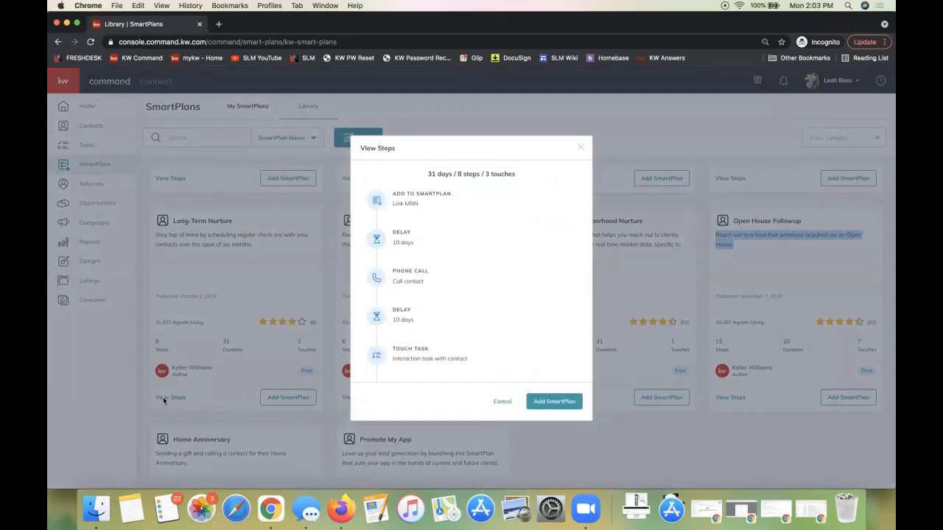
scroll(461, 299, "down", 2)
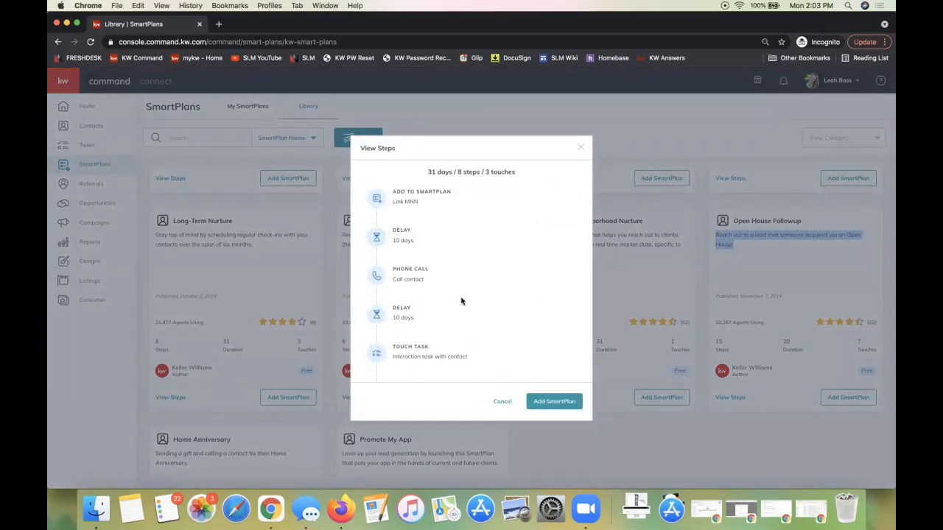
scroll(461, 299, "up", 3)
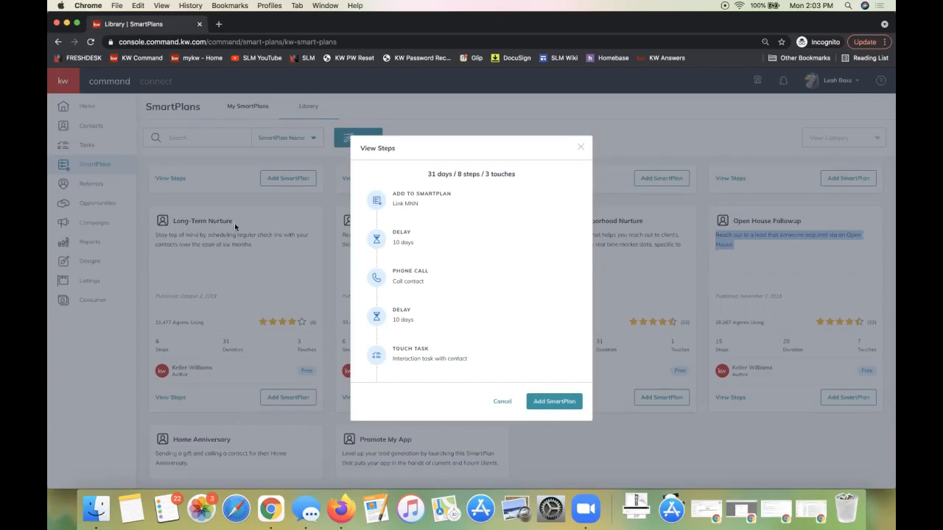
left_click(393, 194)
left_click_drag(394, 194, 454, 196)
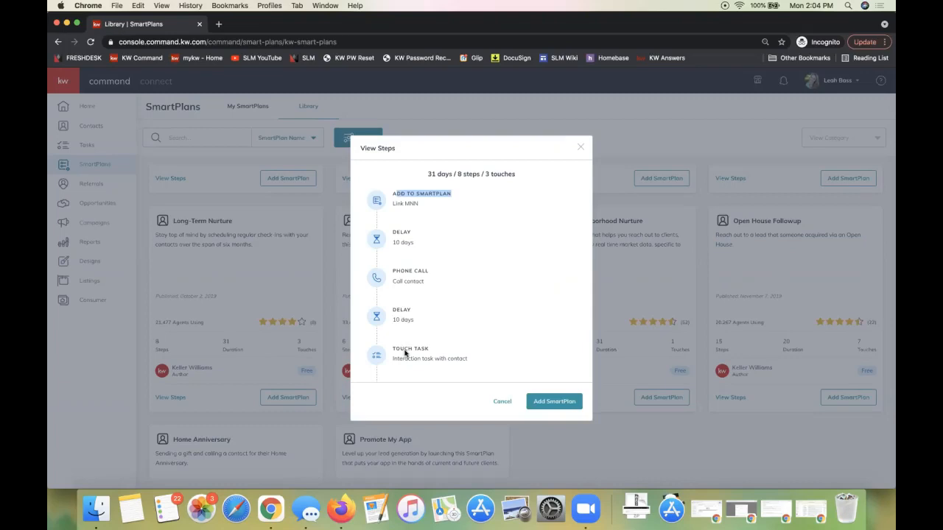
scroll(434, 283, "down", 3)
scroll(434, 282, "down", 2)
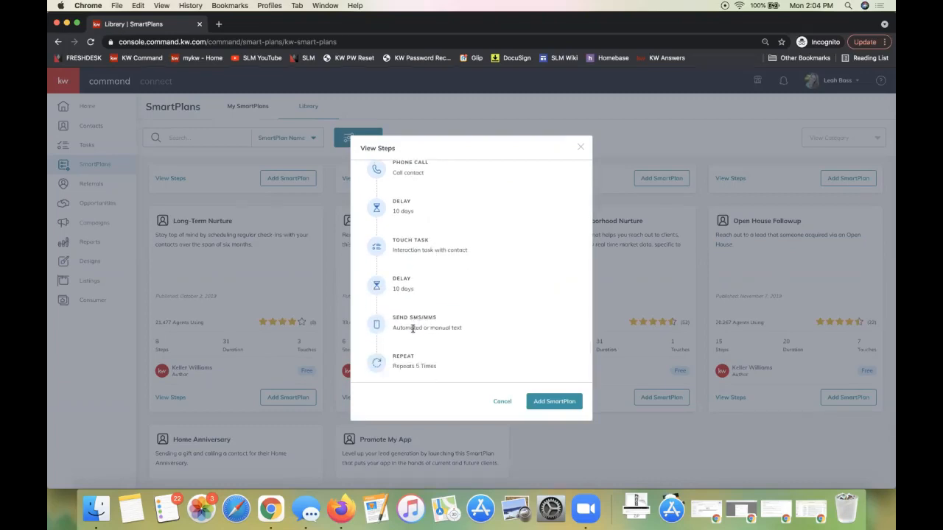
mouse_move(394, 324)
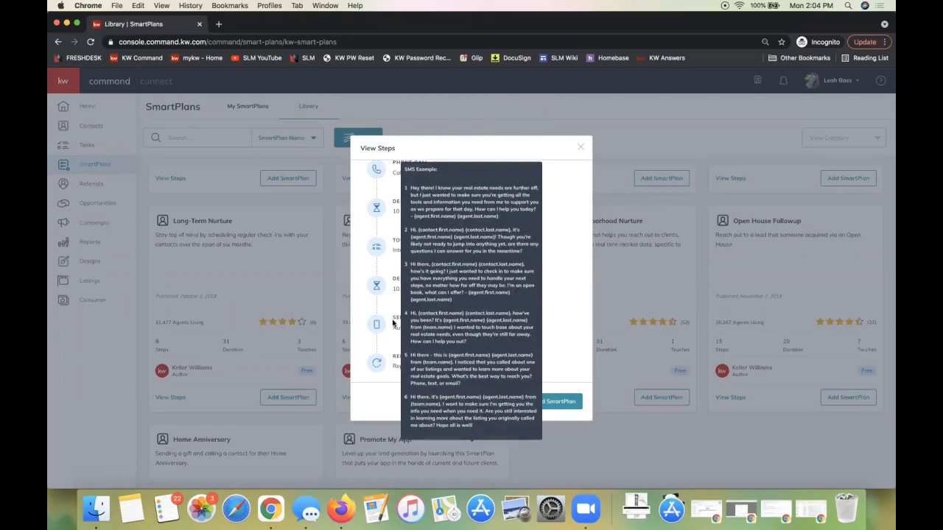
mouse_move(394, 247)
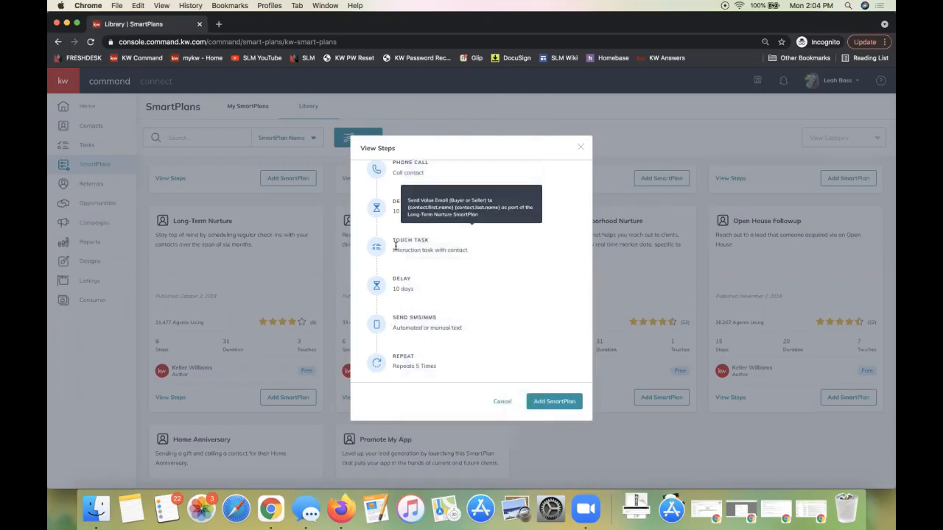
Try to add the bundled Long-Term Nurture SmartPlan, cancel the bundle download, and close the plan's step preview
left_click(545, 405)
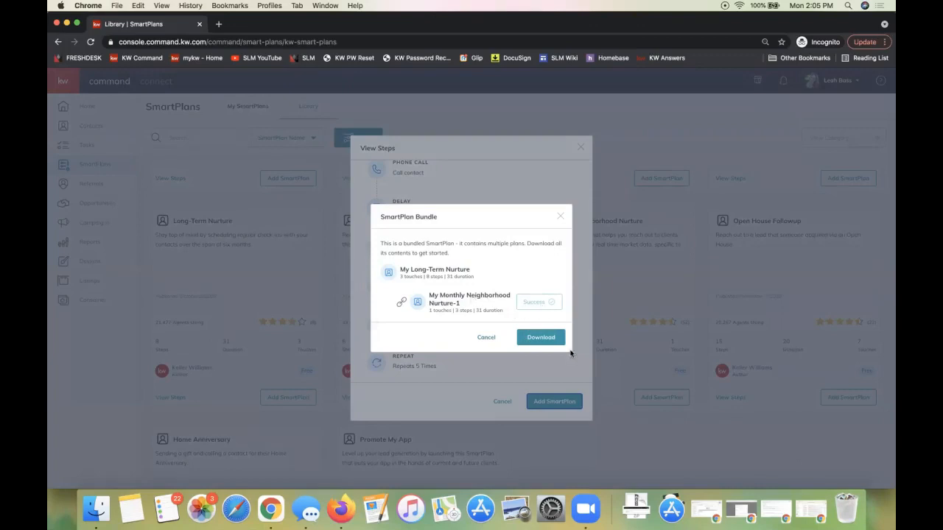
left_click(540, 337)
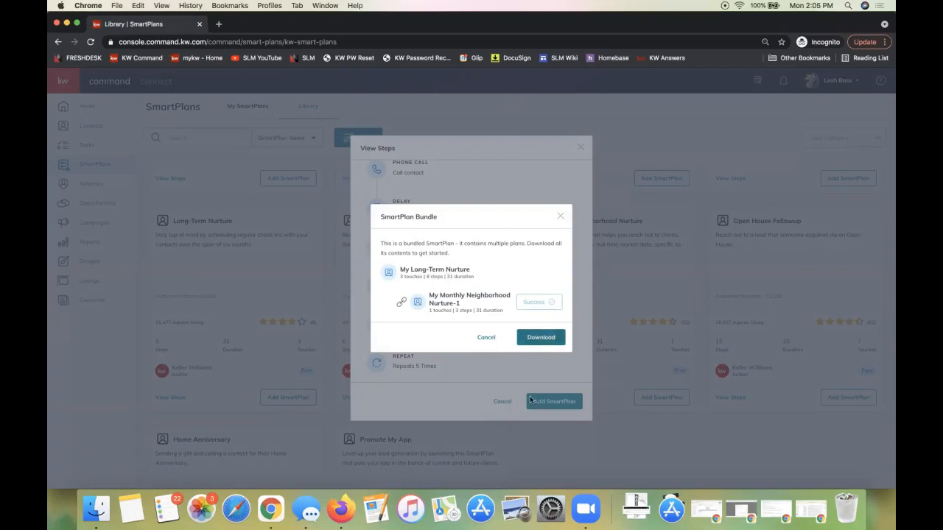
left_click(486, 341)
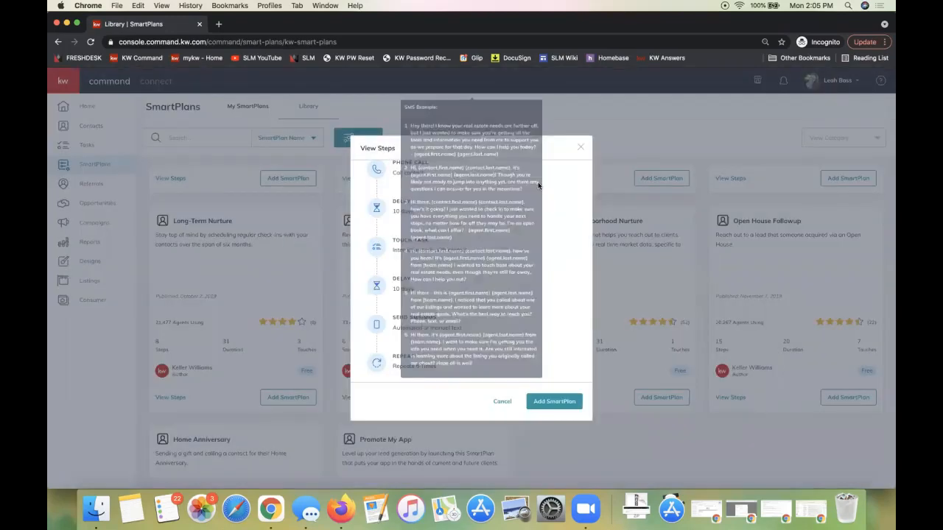
left_click(581, 150)
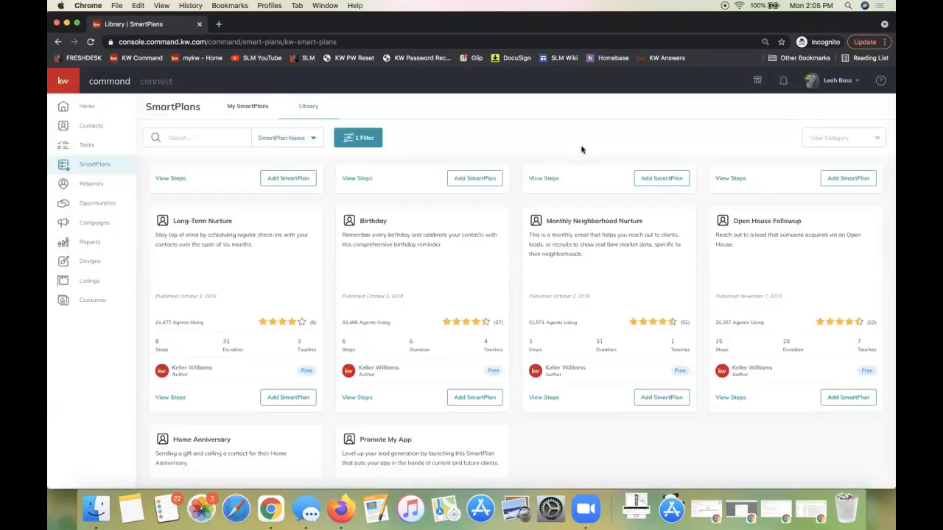
Go to My SmartPlans and open the My Long-Term Nurture plan for editing
left_click(250, 115)
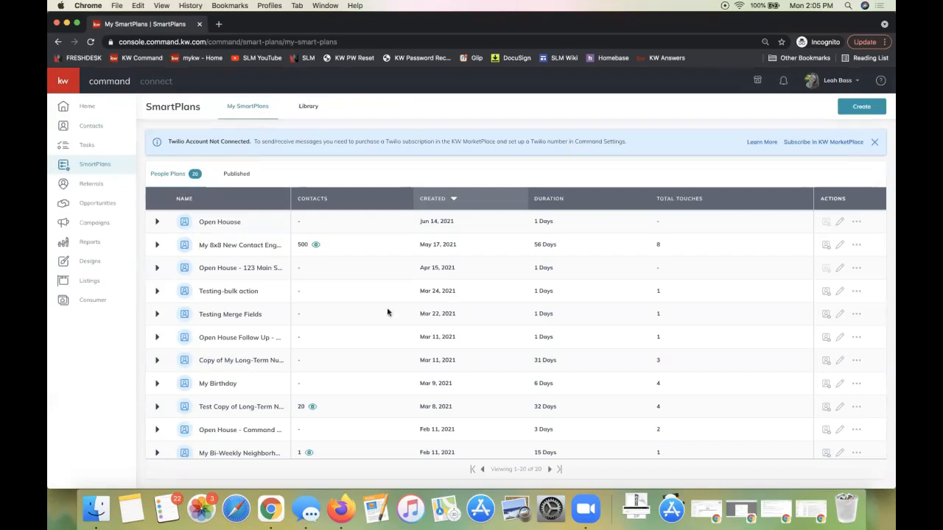
scroll(409, 253, "down", 2)
scroll(410, 253, "down", 5)
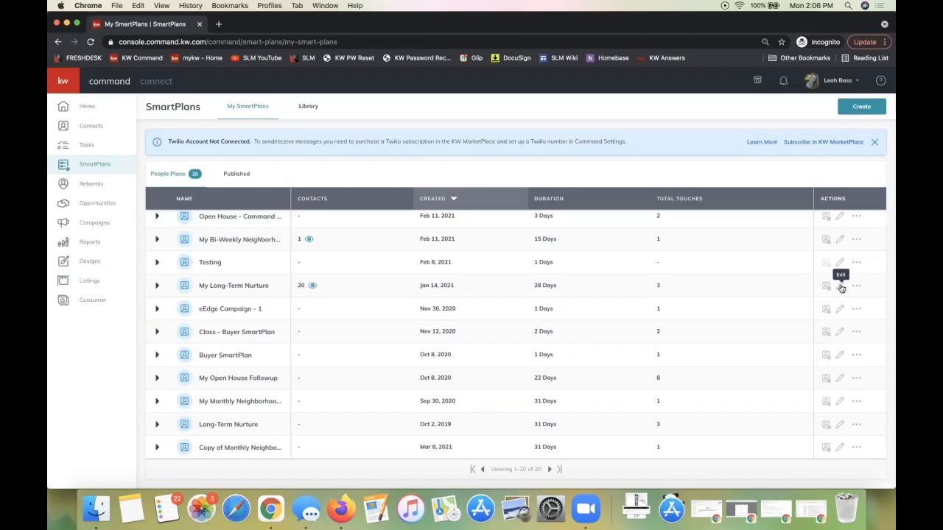
left_click(841, 287)
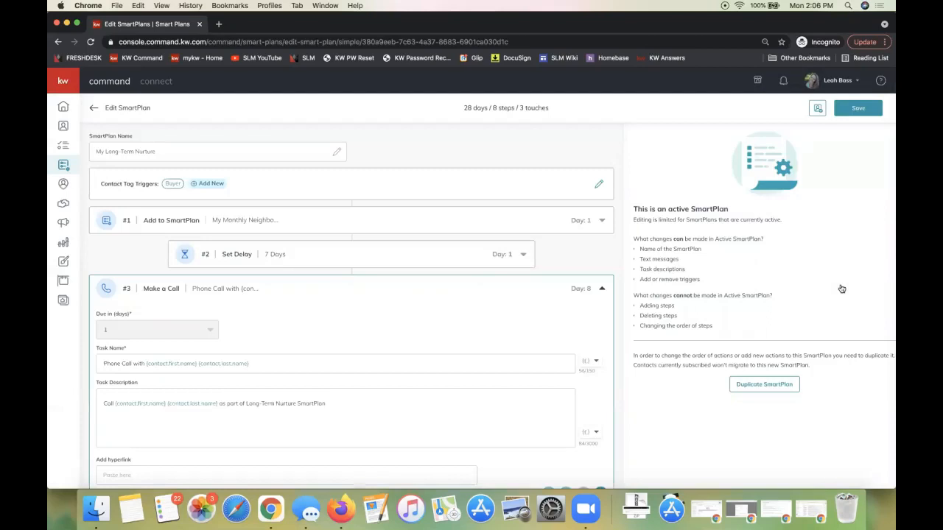
Remove the Buyer contact tag trigger from the My Long-Term Nurture plan
left_click(598, 184)
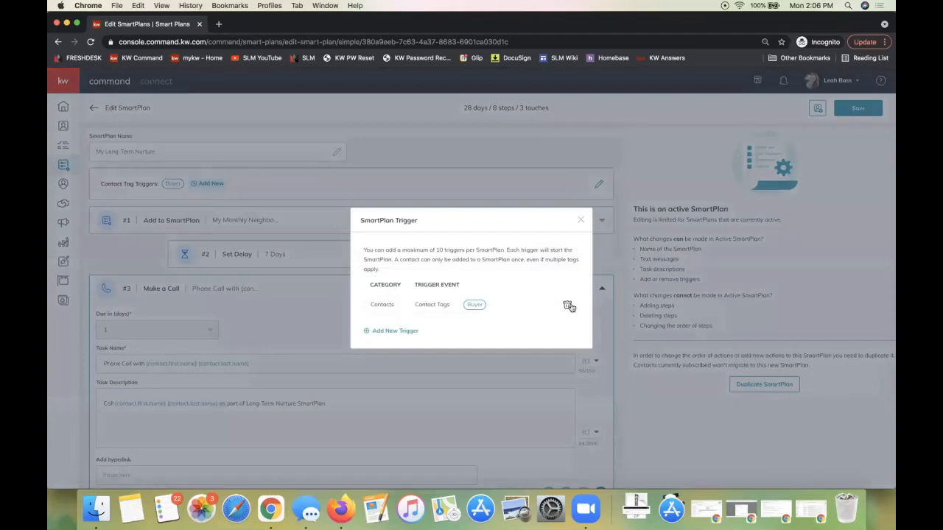
left_click(567, 305)
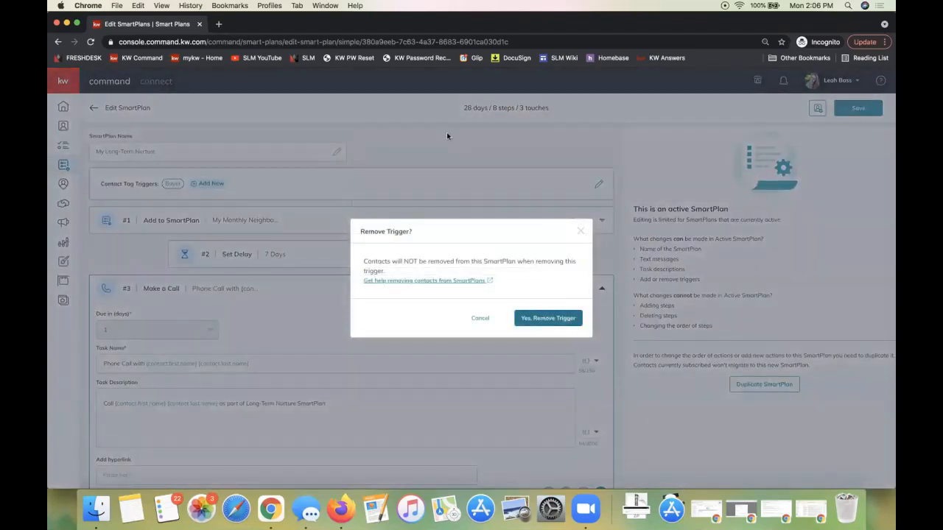
key("Return")
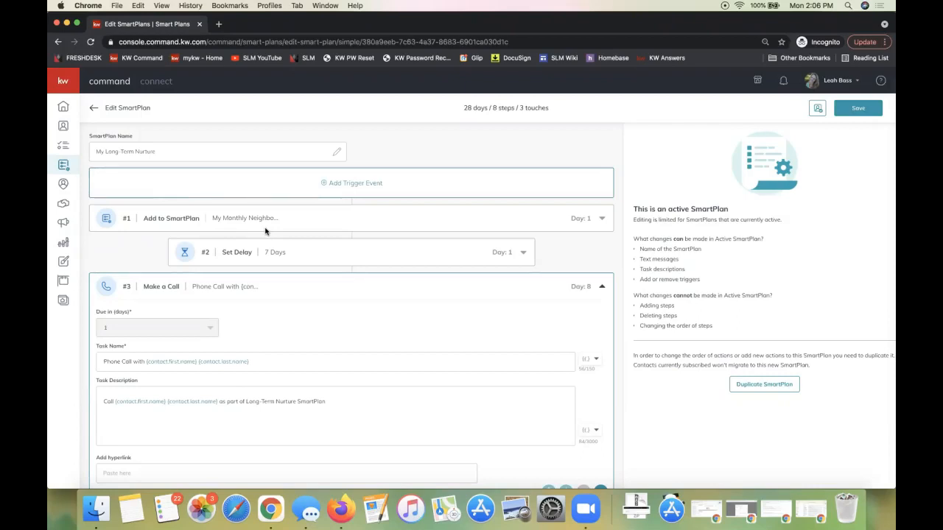
Review the My Long-Term Nurture steps, from the phone call and value email tasks through the six SMS texts to the Restart SmartPlan step
scroll(265, 231, "down", 2)
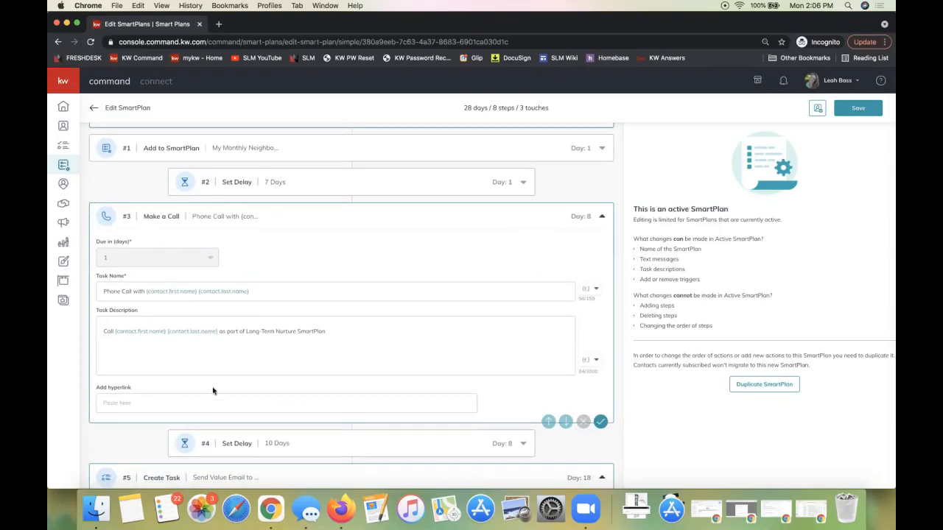
scroll(220, 359, "down", 2)
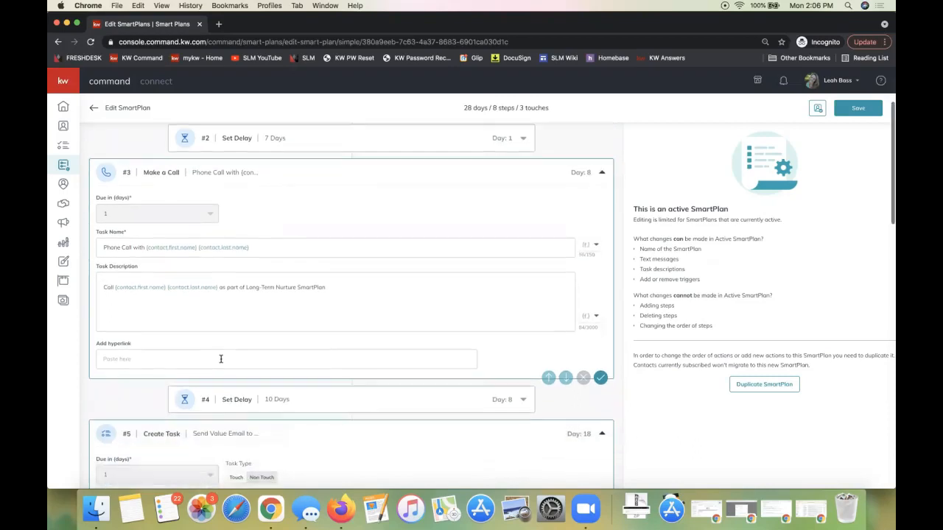
scroll(221, 361, "down", 3)
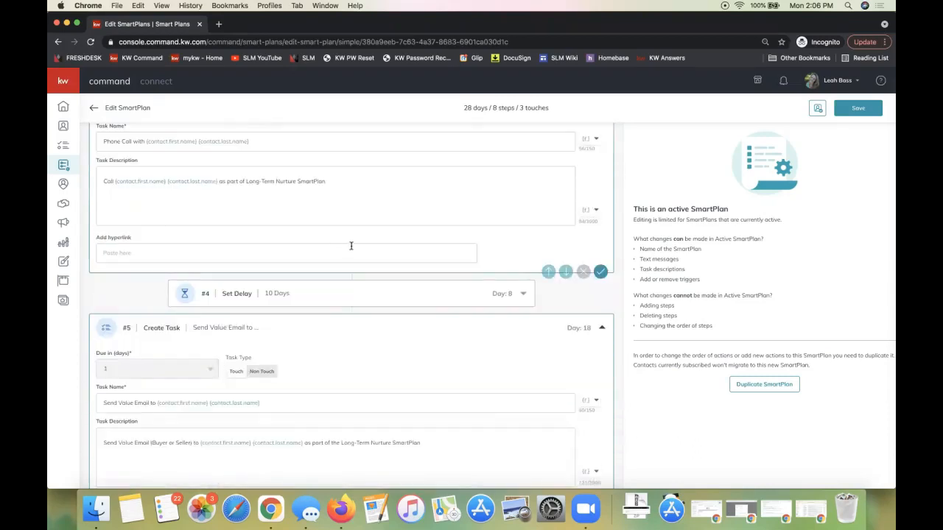
scroll(349, 246, "down", 3)
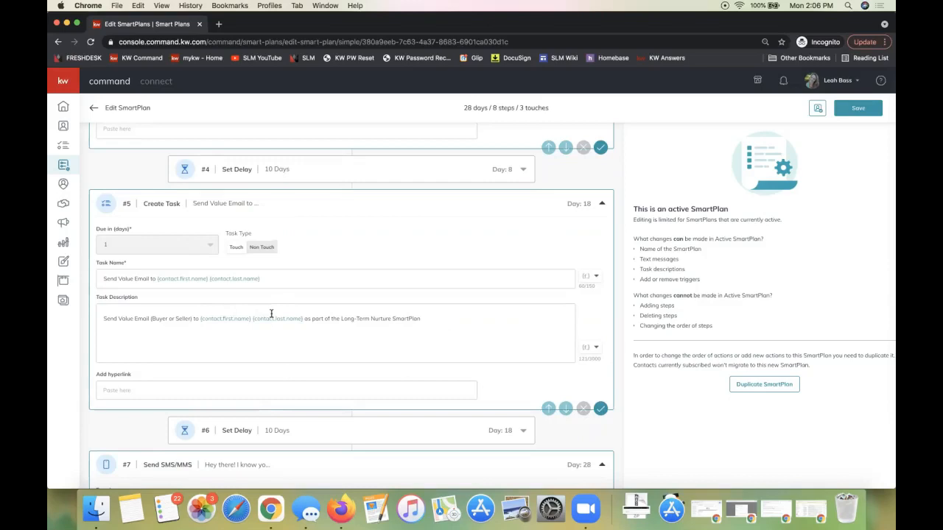
scroll(271, 315, "down", 6)
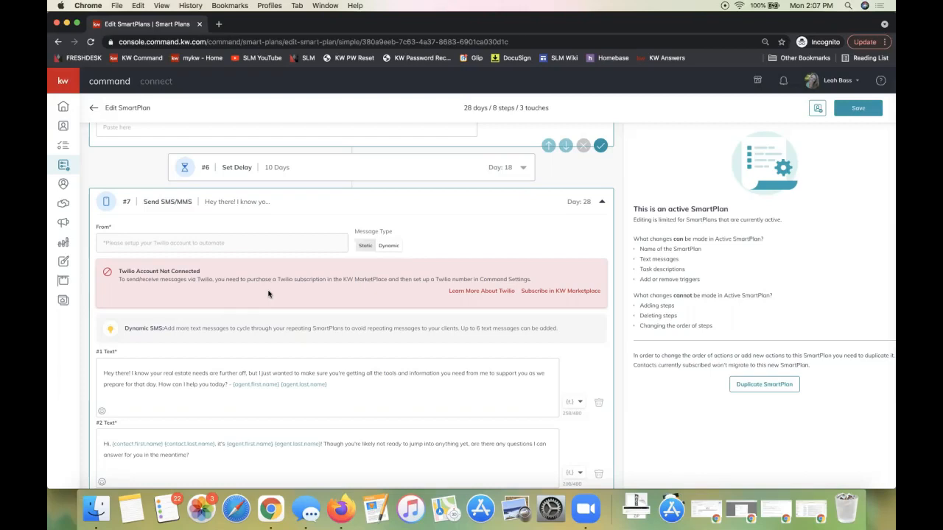
scroll(447, 306, "down", 5)
scroll(447, 305, "down", 3)
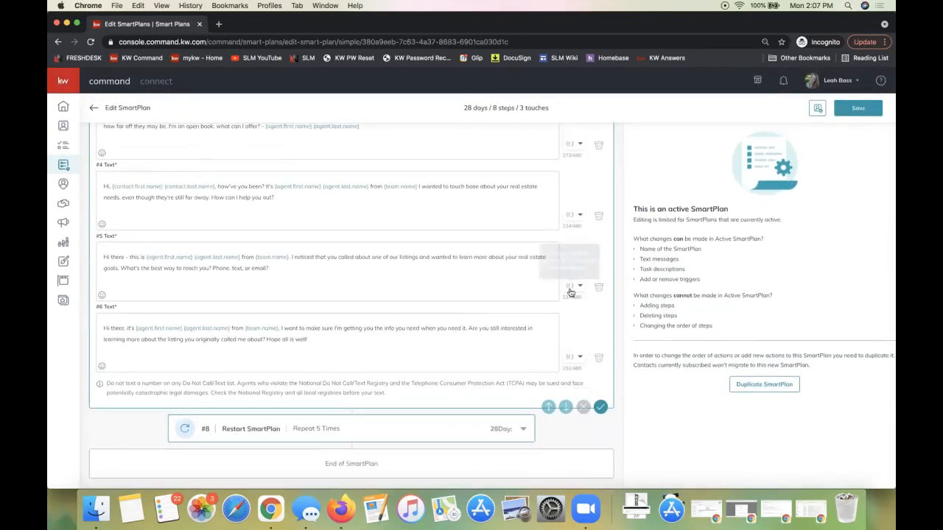
scroll(570, 293, "up", 8)
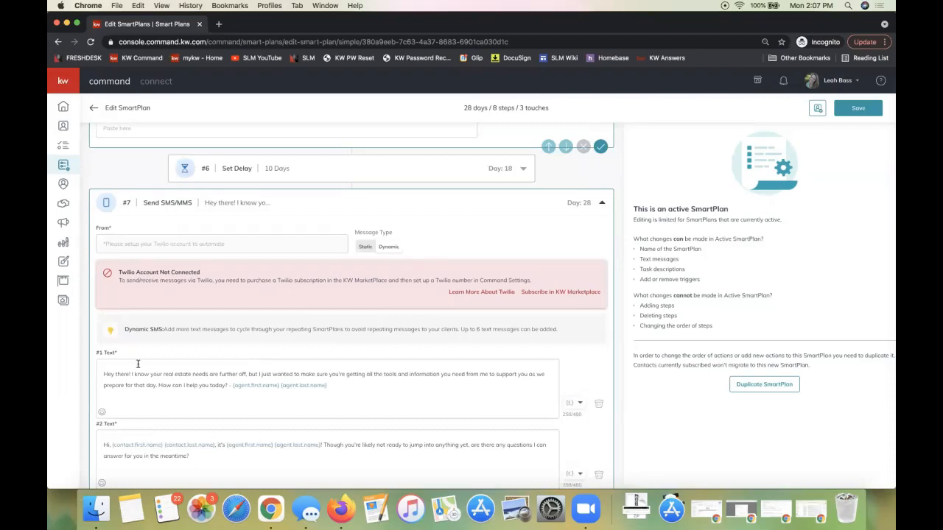
scroll(295, 385, "down", 4)
scroll(296, 385, "down", 4)
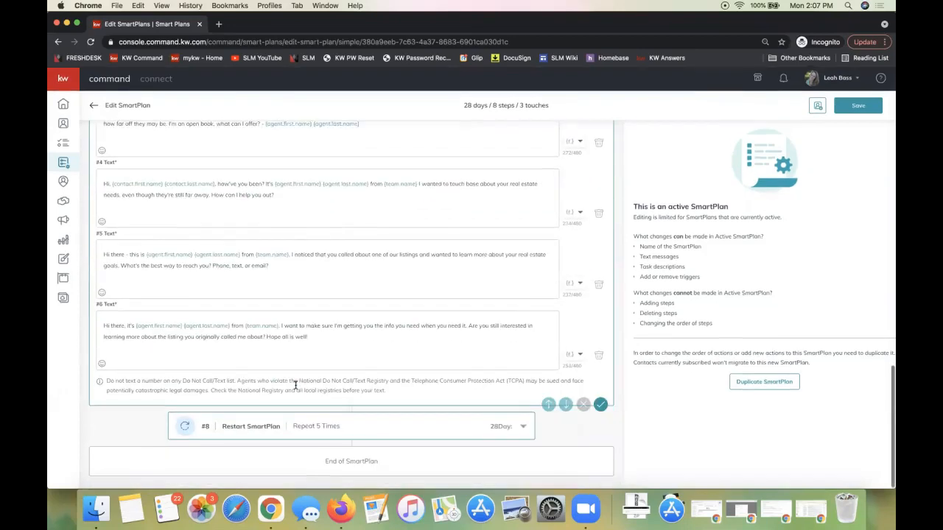
scroll(296, 385, "up", 6)
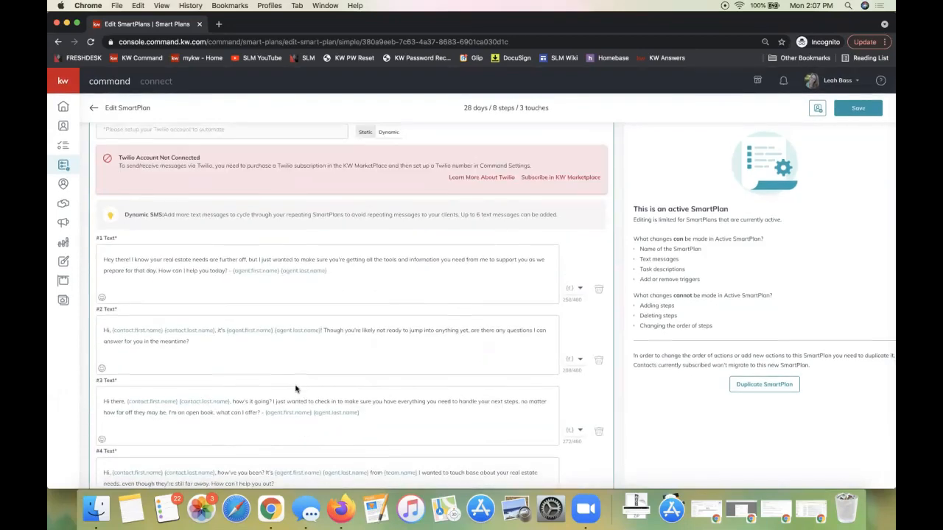
scroll(295, 389, "down", 5)
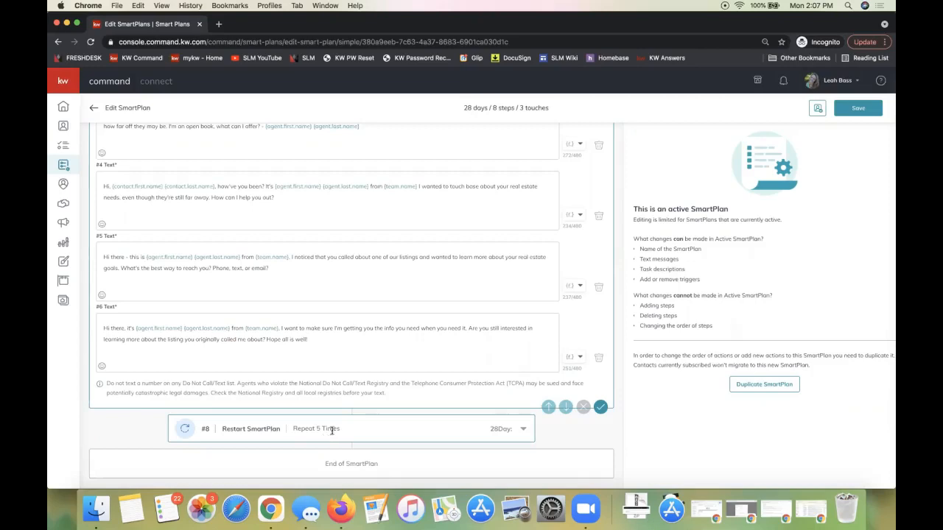
Examine the Restart SmartPlan repeat setting and how the step #7 SMS texts use agent and contact merge fields
left_click_drag(292, 429, 348, 431)
left_click(326, 441)
scroll(266, 332, "up", 10)
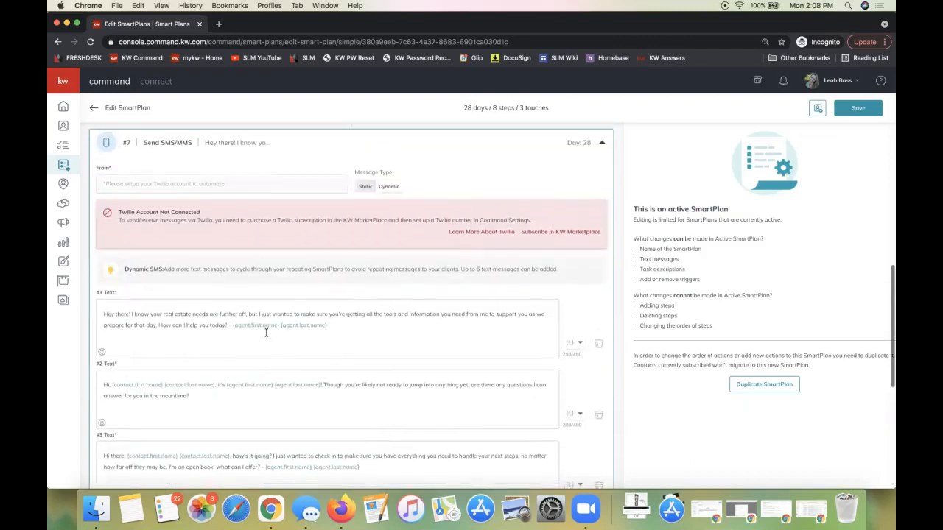
scroll(262, 221, "down", 5)
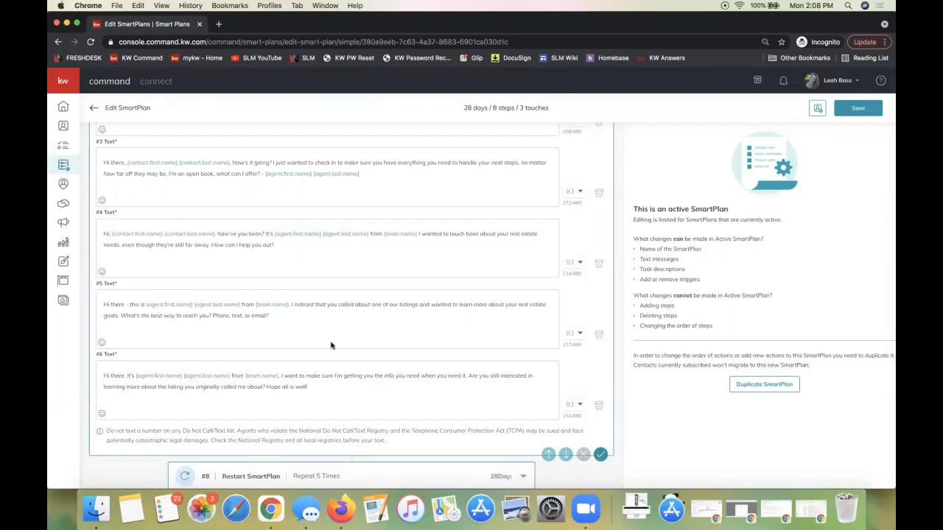
scroll(331, 346, "up", 5)
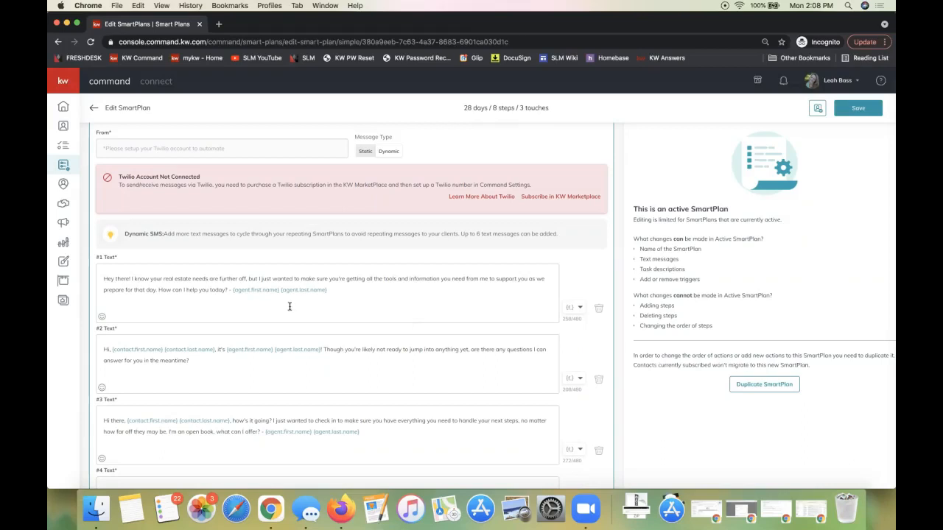
left_click(252, 291)
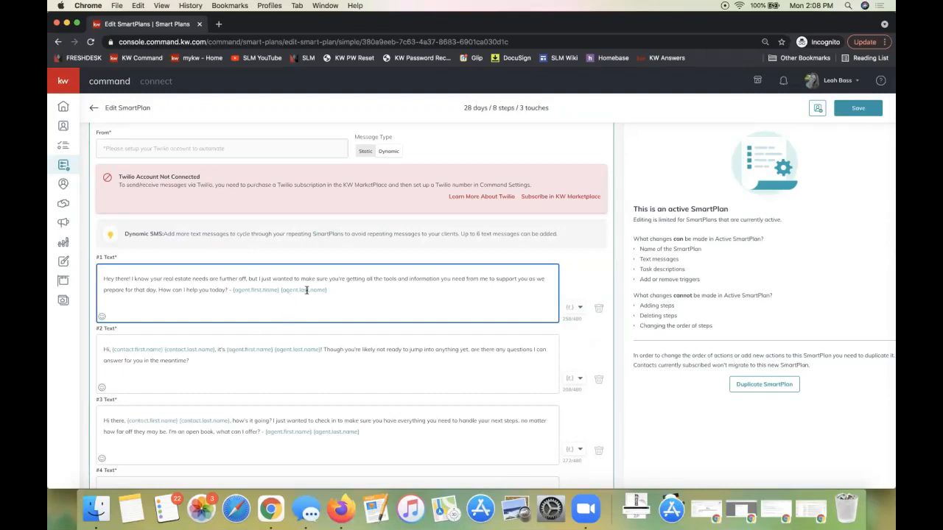
left_click(240, 352)
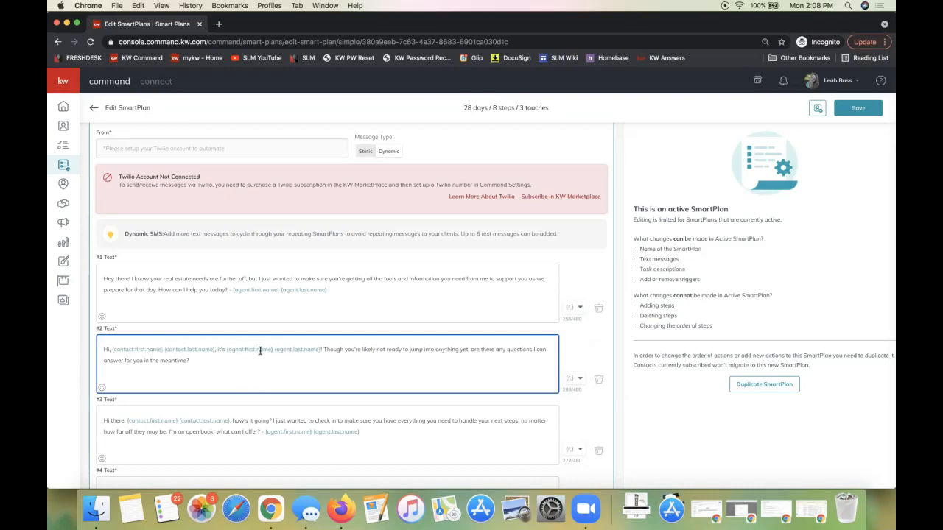
left_click(217, 358)
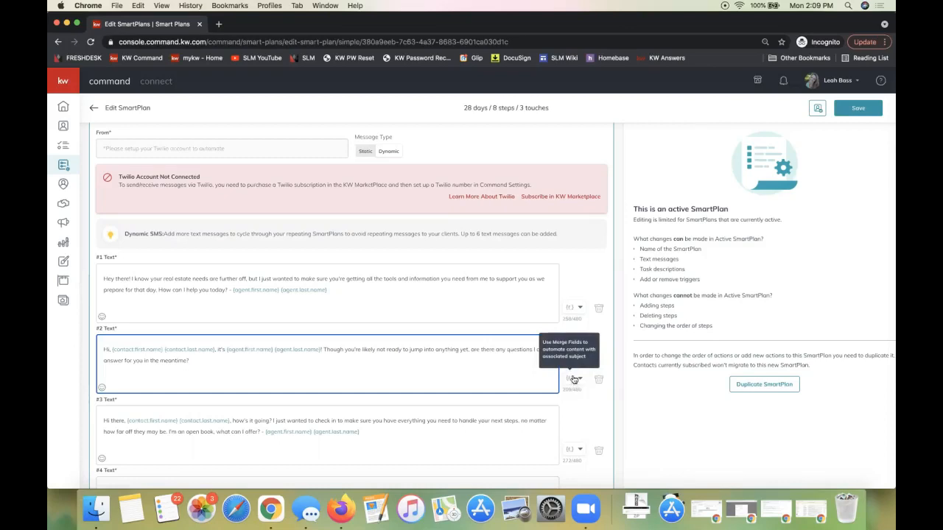
Inspect the merge fields available for SMS text #2 and close the list without inserting one
left_click(574, 380)
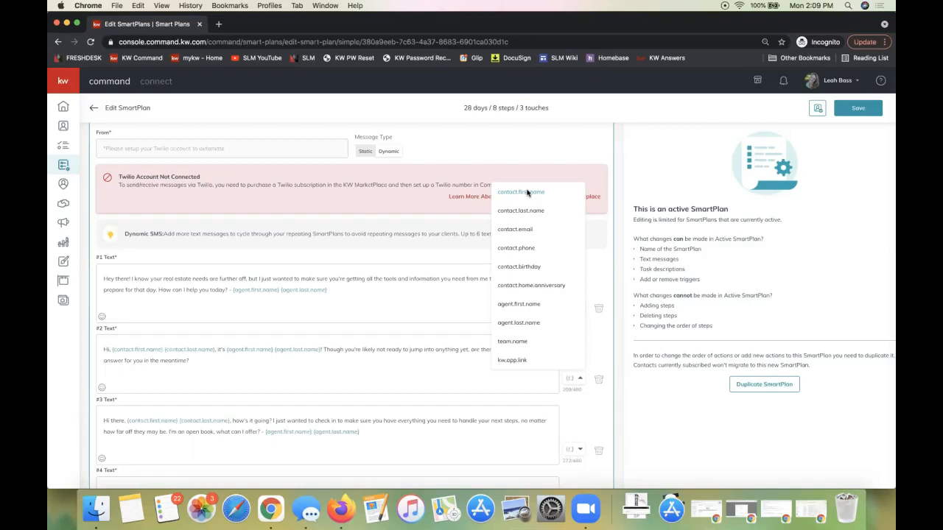
scroll(519, 337, "down", 1)
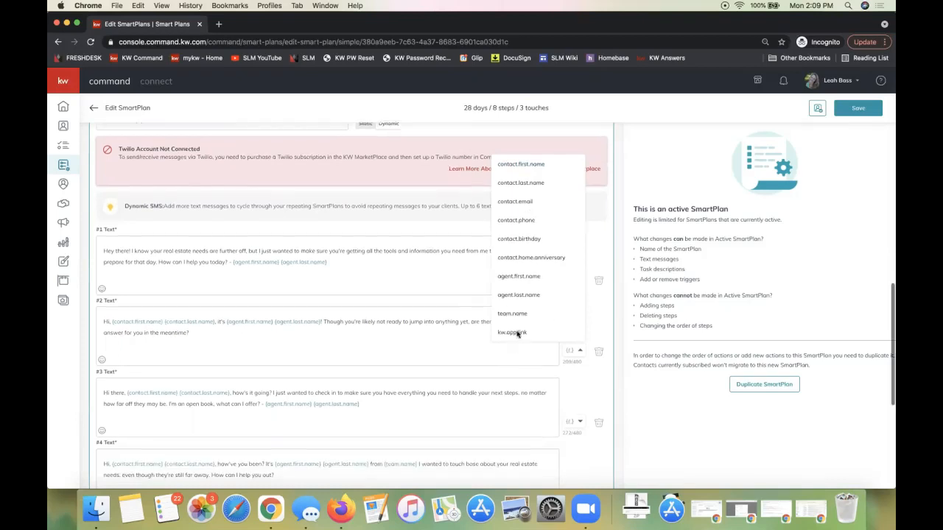
left_click(433, 339)
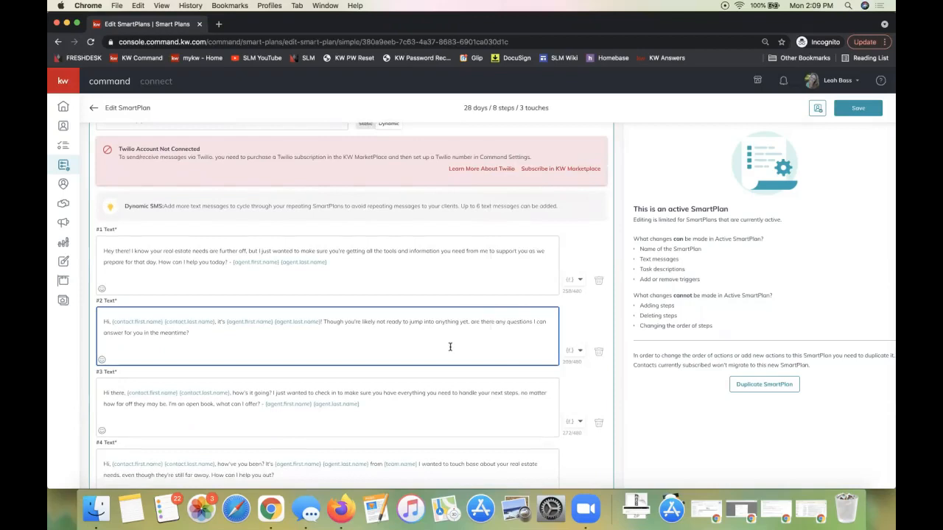
scroll(449, 345, "down", 10)
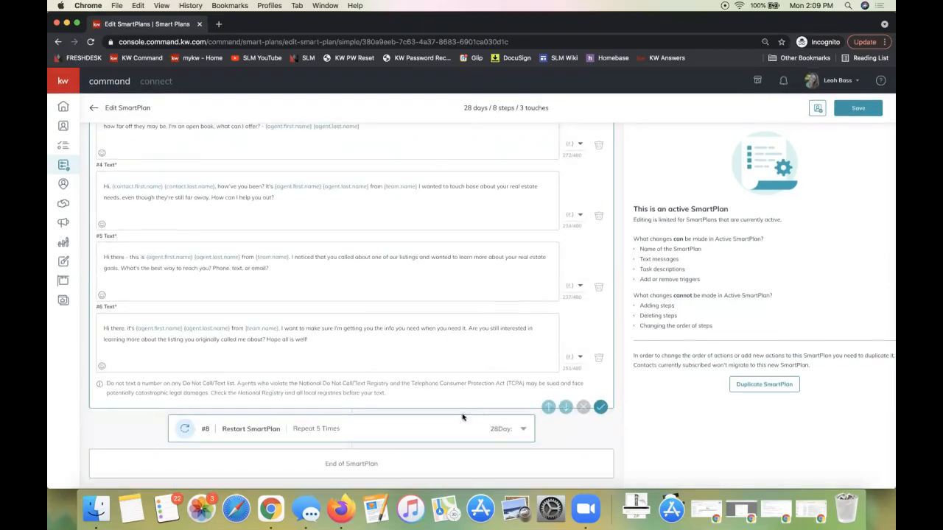
scroll(464, 265, "up", 20)
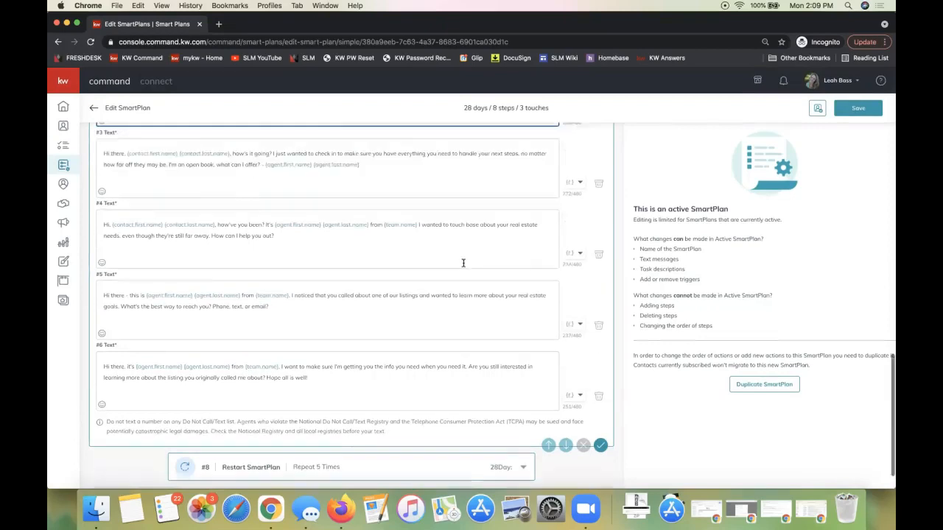
scroll(463, 264, "up", 5)
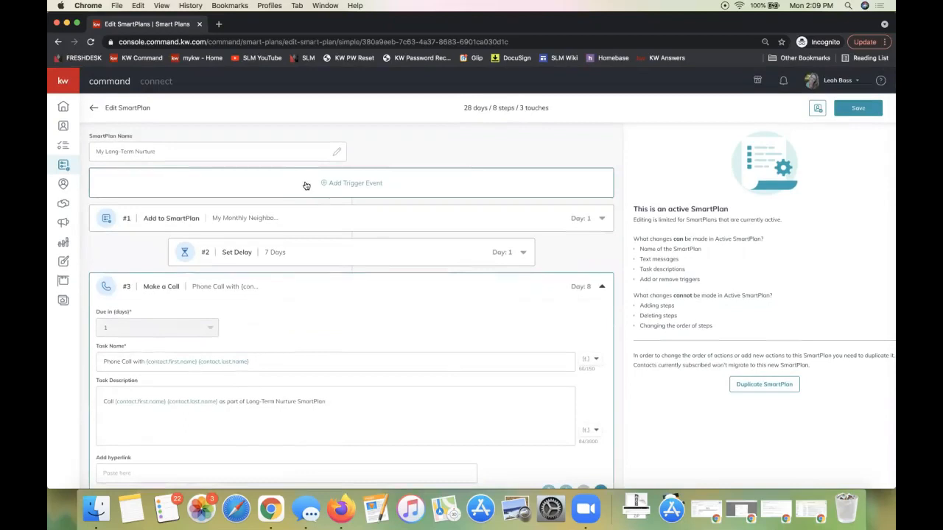
Add a Contact Tag trigger using the Open House tag for the second Main St. listing instead of Buyer, and confirm it
left_click(355, 184)
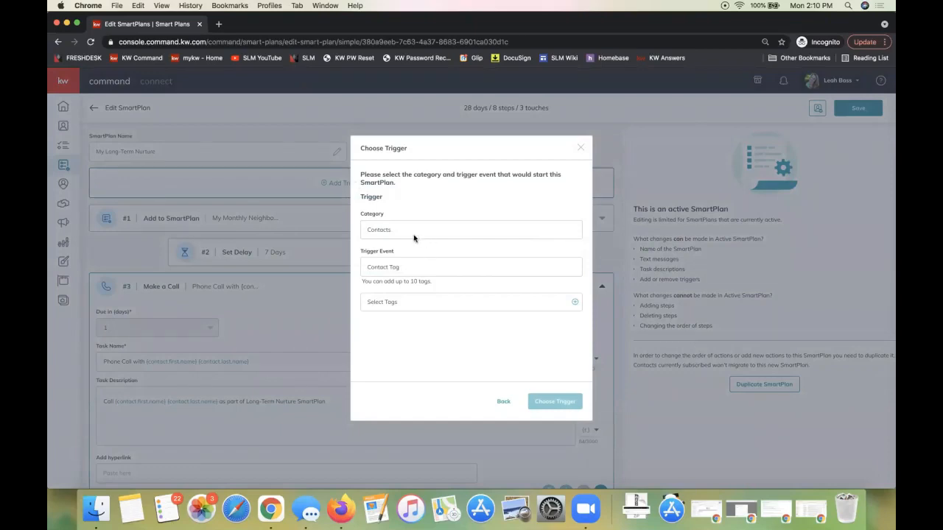
triple_click(388, 266)
left_click(373, 302)
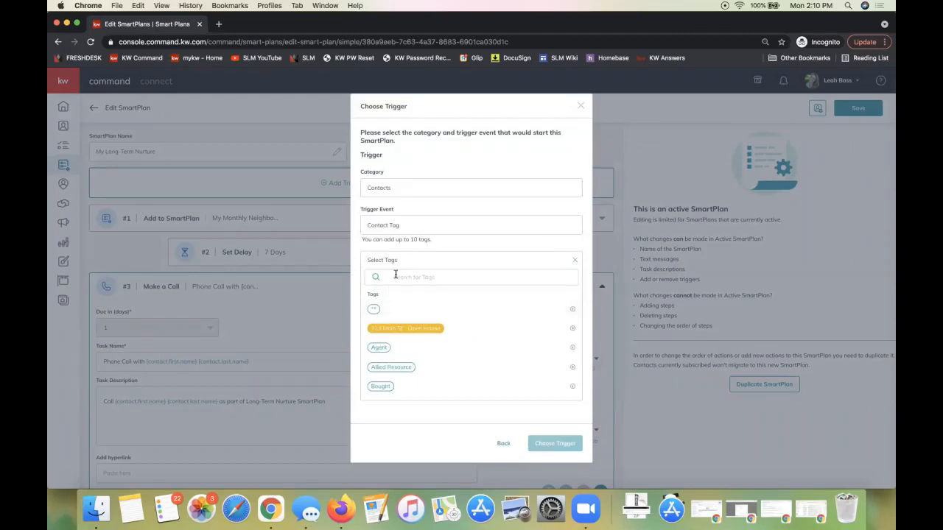
scroll(386, 336, "down", 5)
left_click(377, 338)
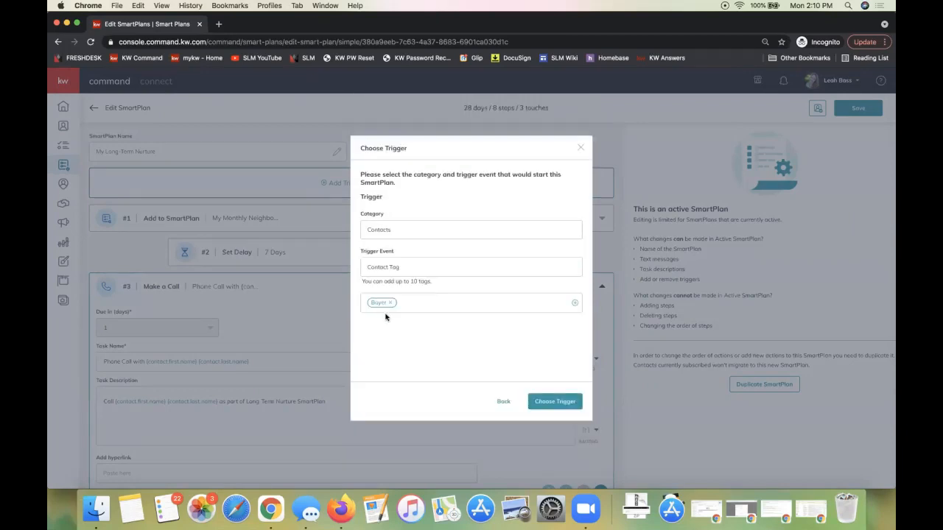
left_click(573, 303)
scroll(485, 332, "down", 5)
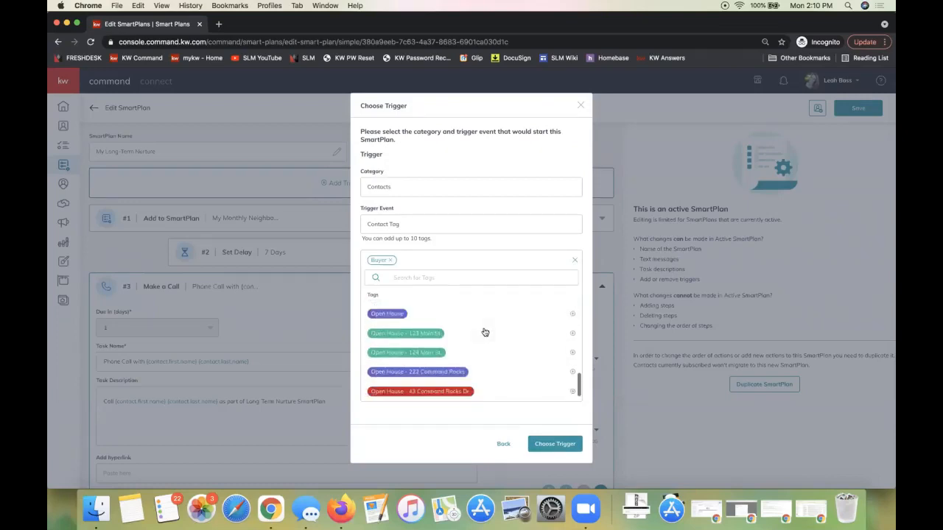
left_click(380, 341)
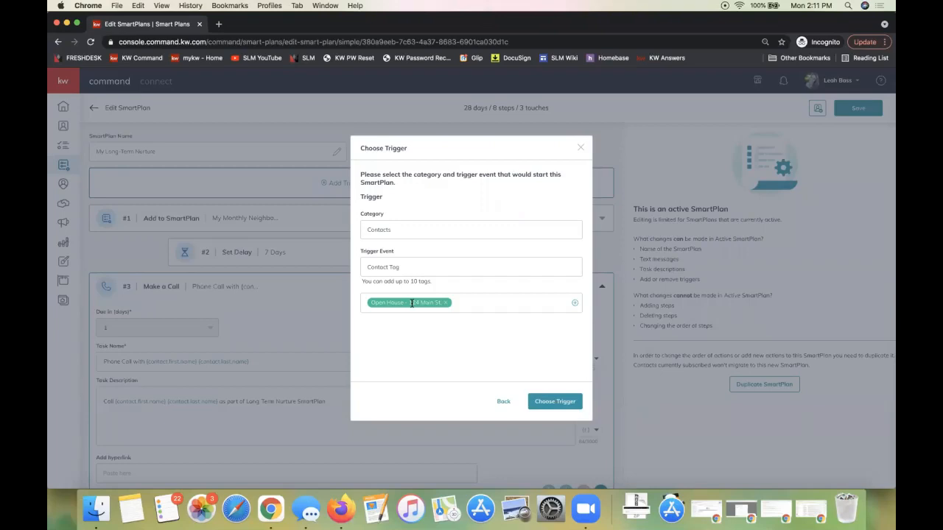
left_click(552, 403)
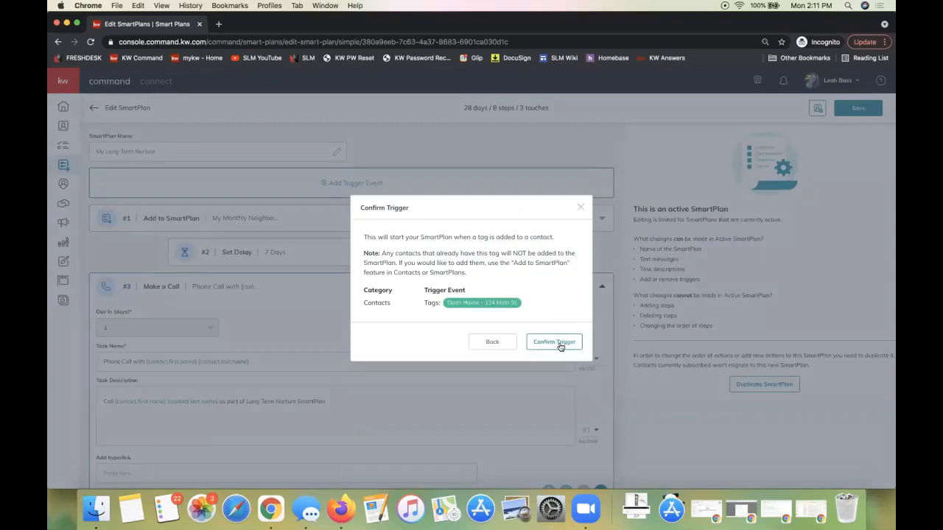
left_click(560, 344)
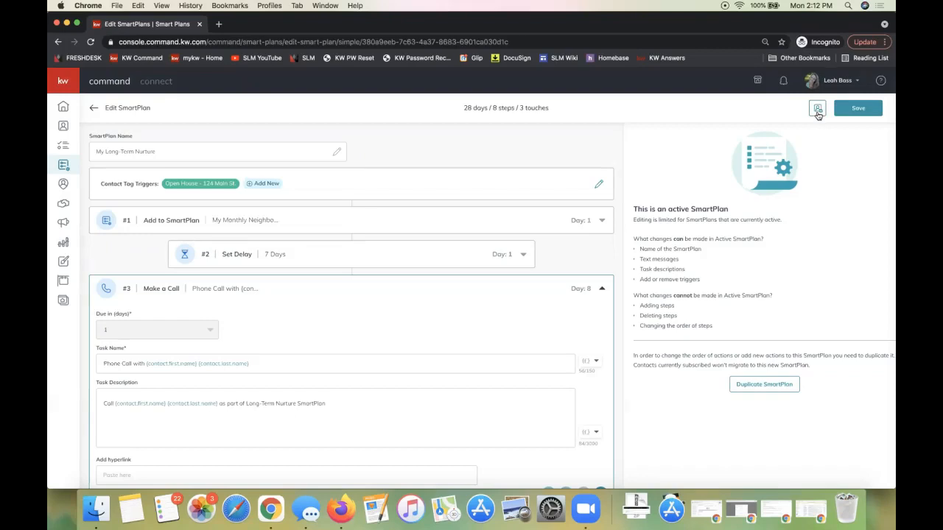
Save the changes to the My Long-Term Nurture plan and close the Add Clients to SmartPlan dialog without adding anyone
left_click(817, 111)
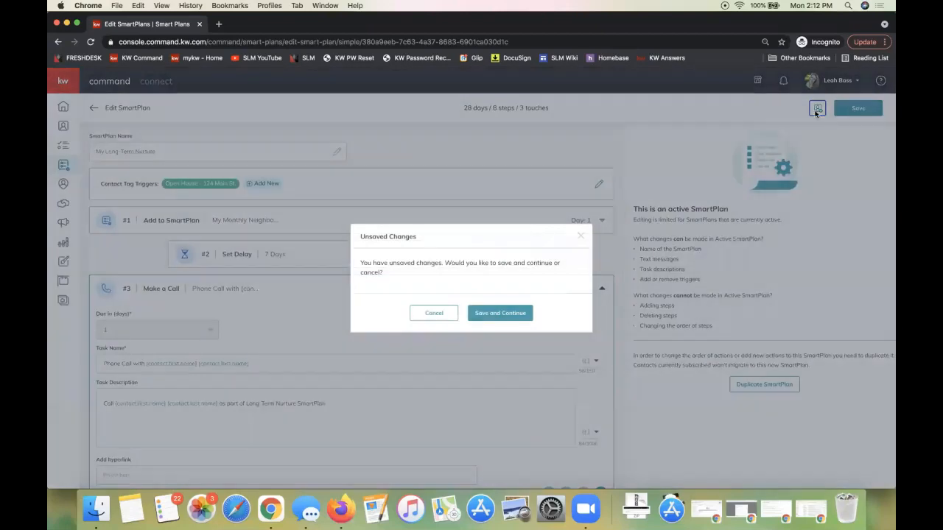
left_click(432, 313)
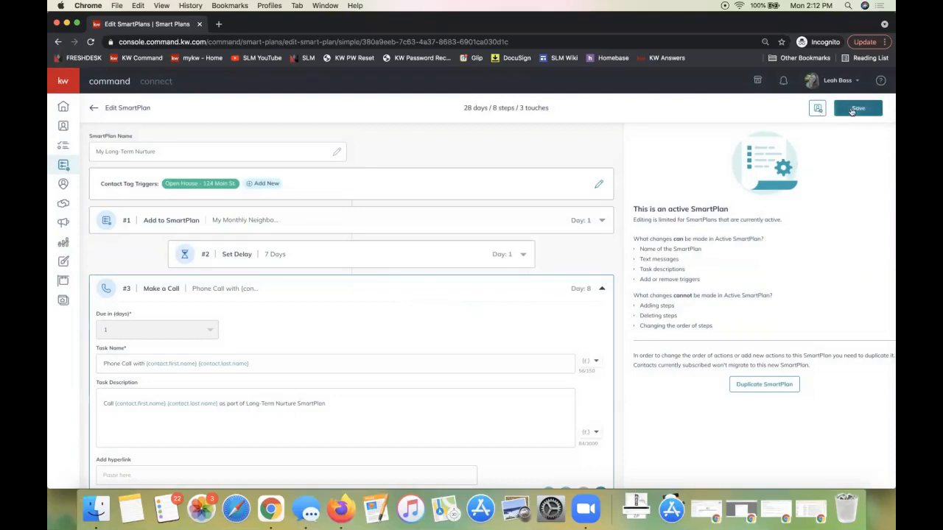
left_click(855, 109)
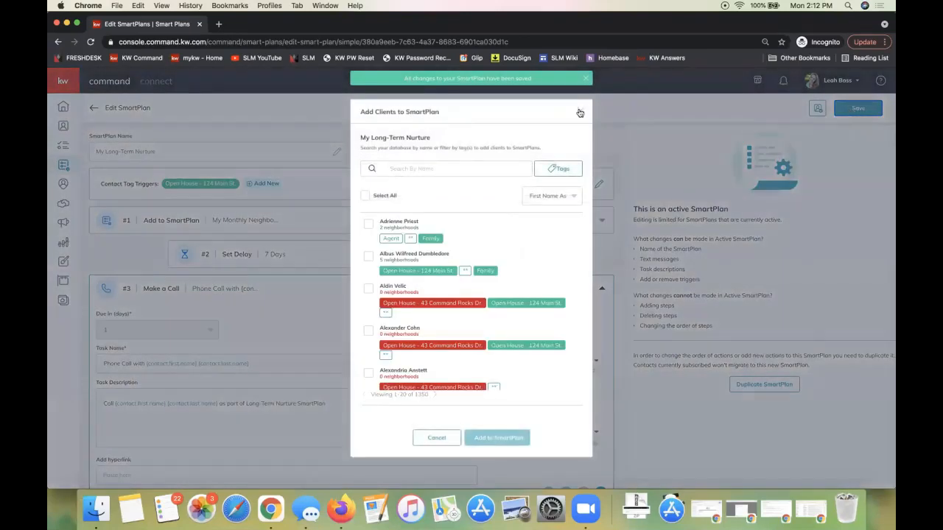
left_click(579, 113)
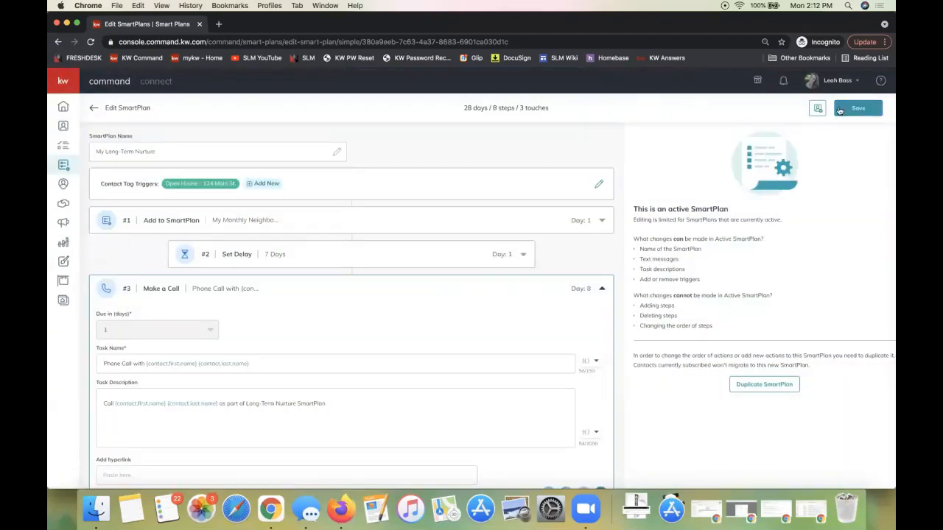
left_click(862, 112)
Go to the Contacts list and set it to show 500 contacts per page
left_click(63, 131)
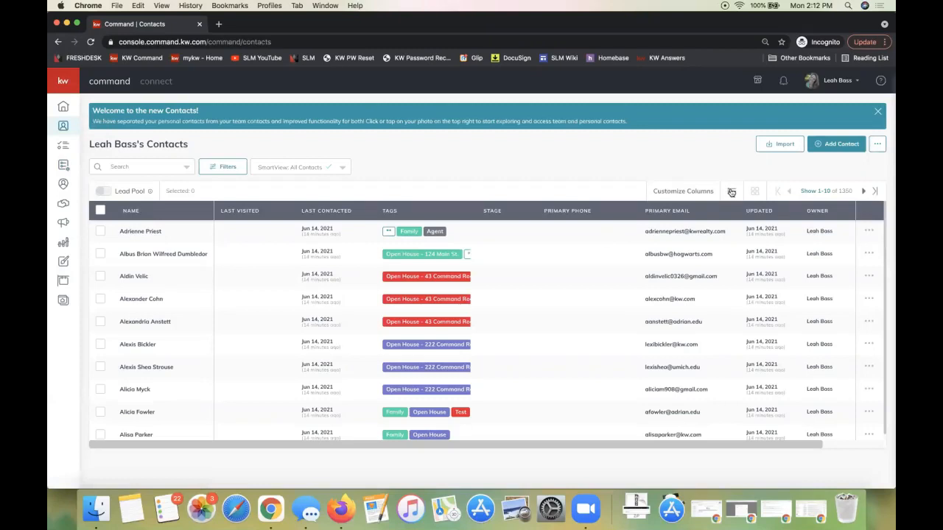
left_click(813, 191)
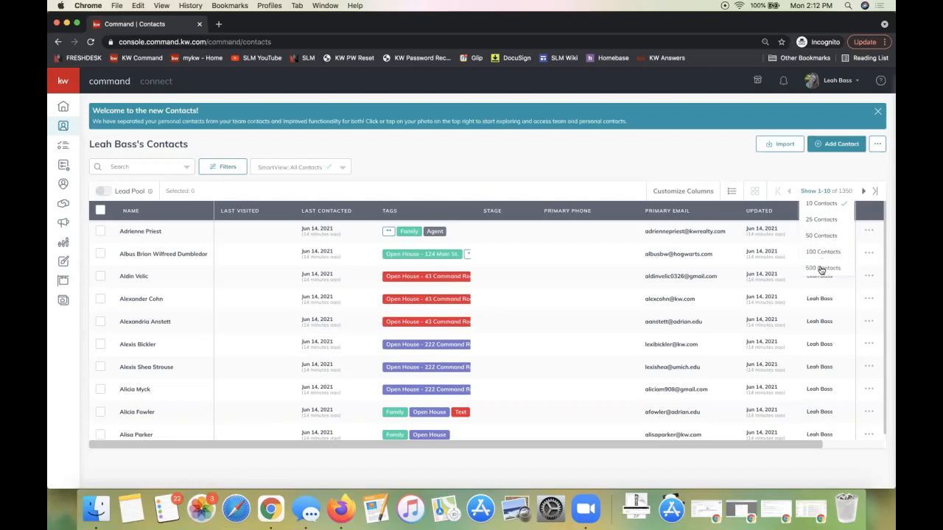
left_click(821, 267)
left_click(810, 191)
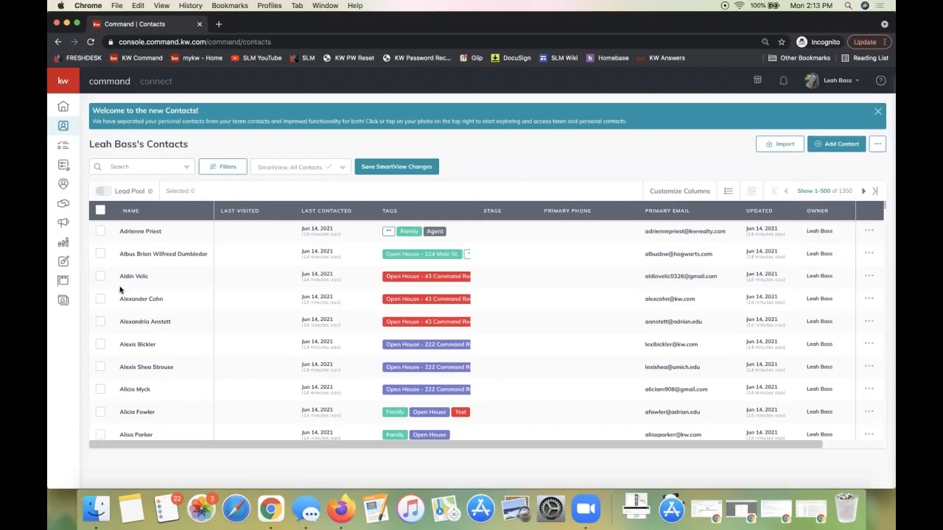
Select all 500 contacts on the current page of the contacts list
scroll(103, 295, "down", 15)
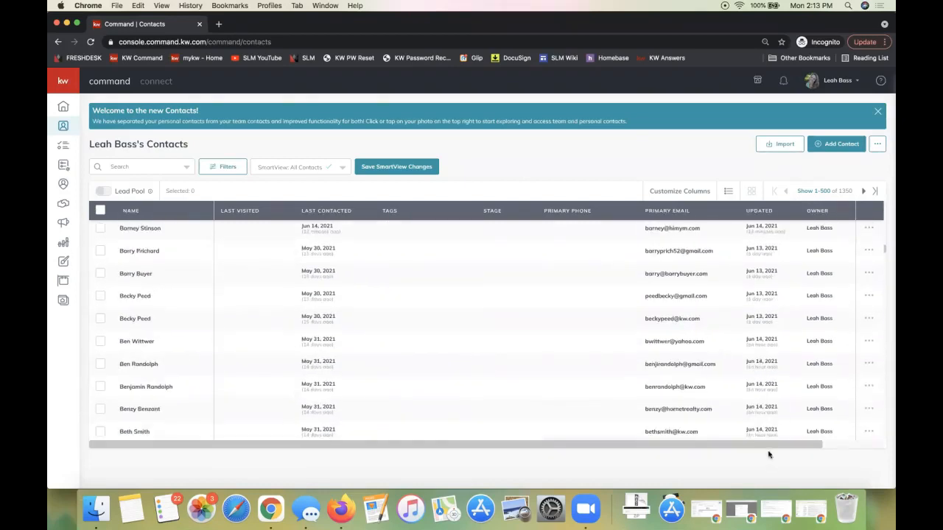
scroll(412, 251, "up", 12)
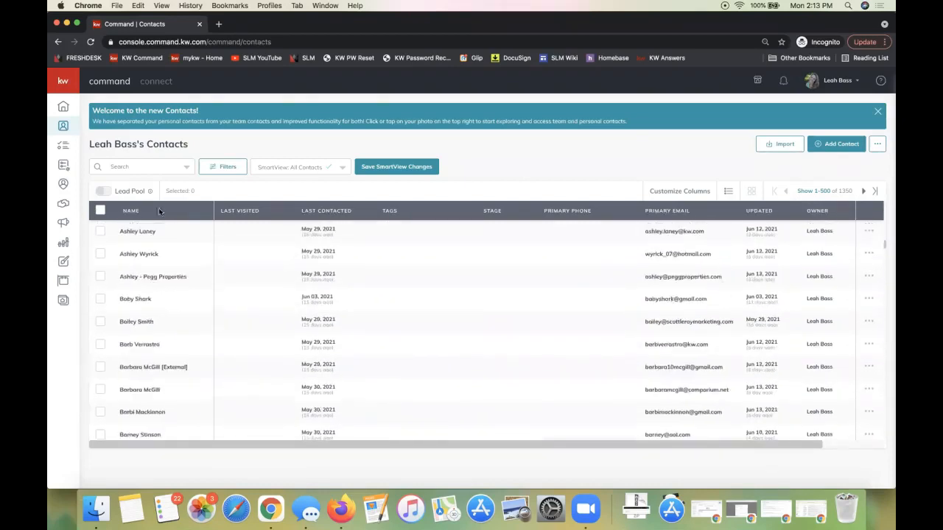
left_click(101, 211)
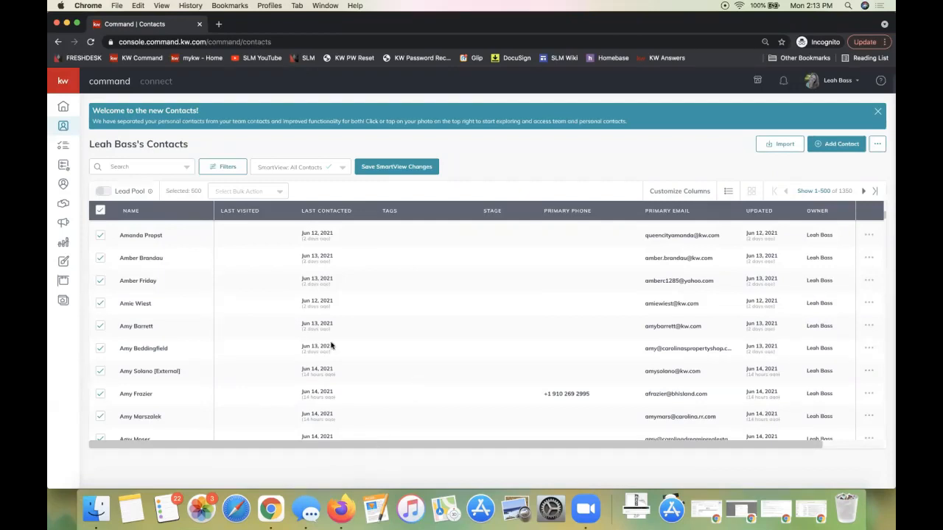
scroll(330, 344, "down", 10)
scroll(316, 343, "up", 10)
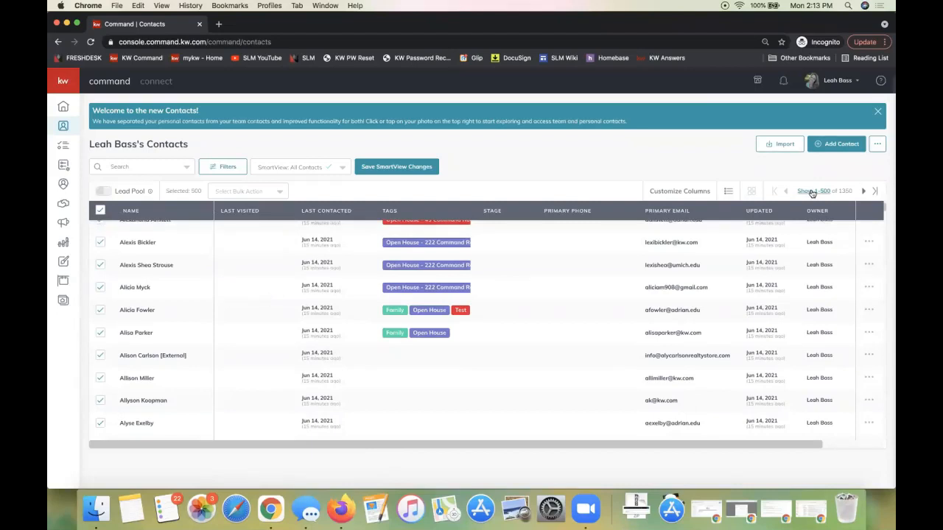
Start a bulk action that adds the selected contacts to the My Long-Term Nurture SmartPlan
left_click(229, 192)
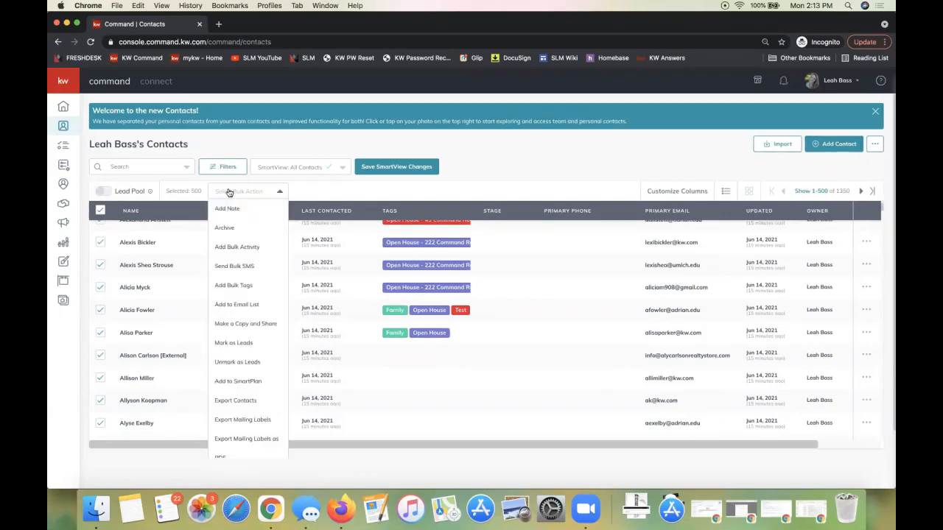
left_click(244, 381)
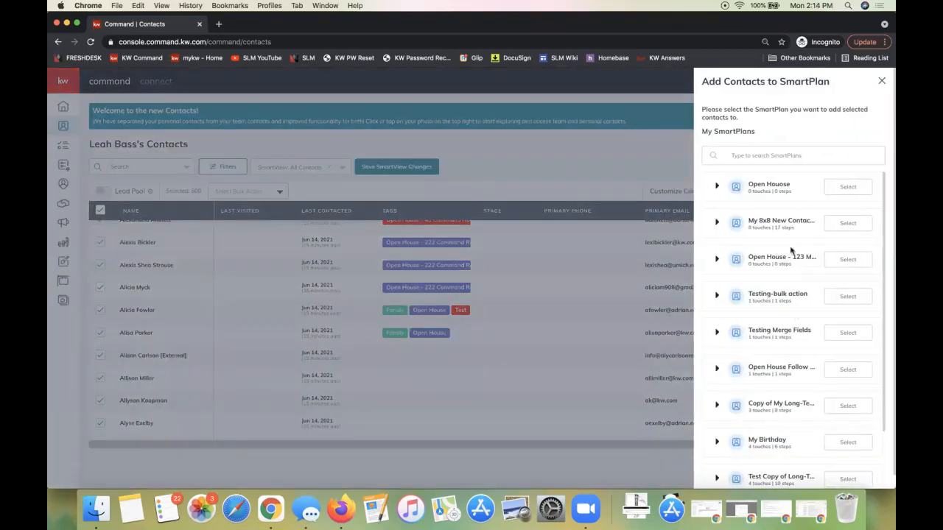
scroll(790, 372, "down", 1)
scroll(790, 370, "down", 5)
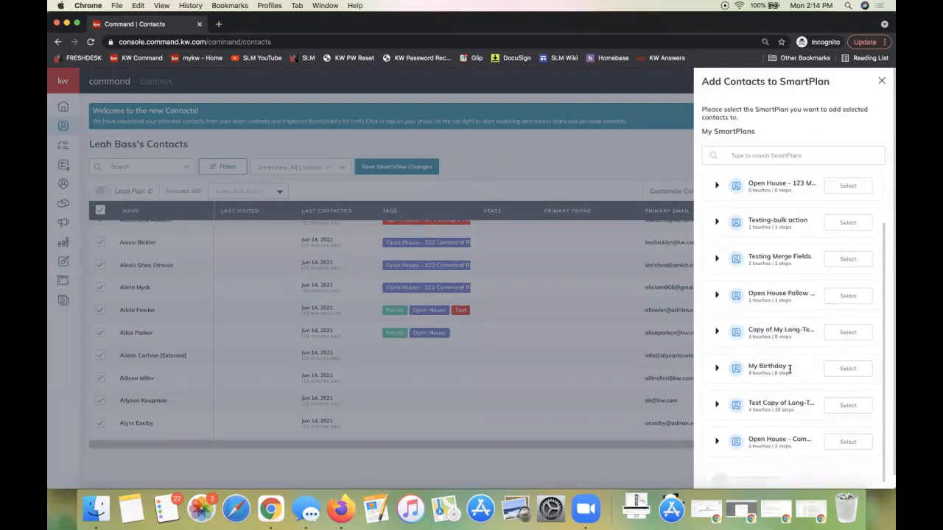
scroll(790, 372, "down", 8)
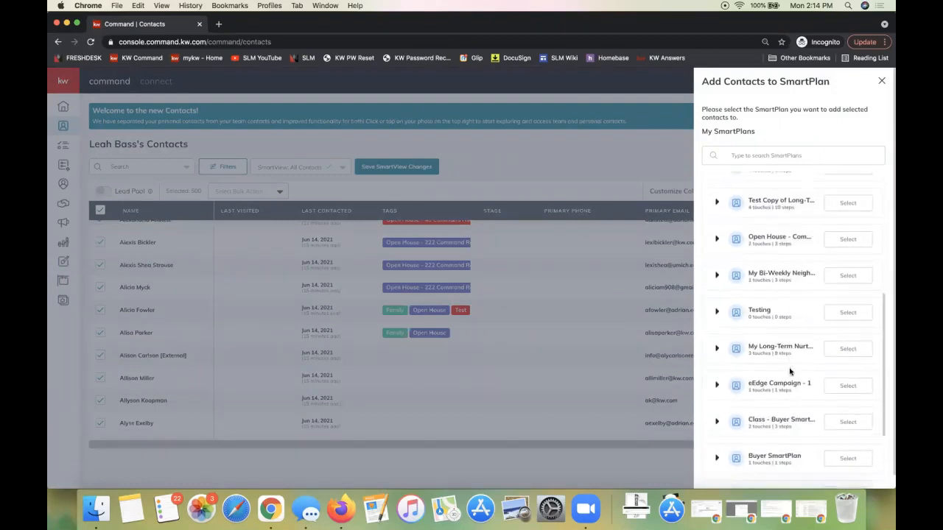
left_click(847, 347)
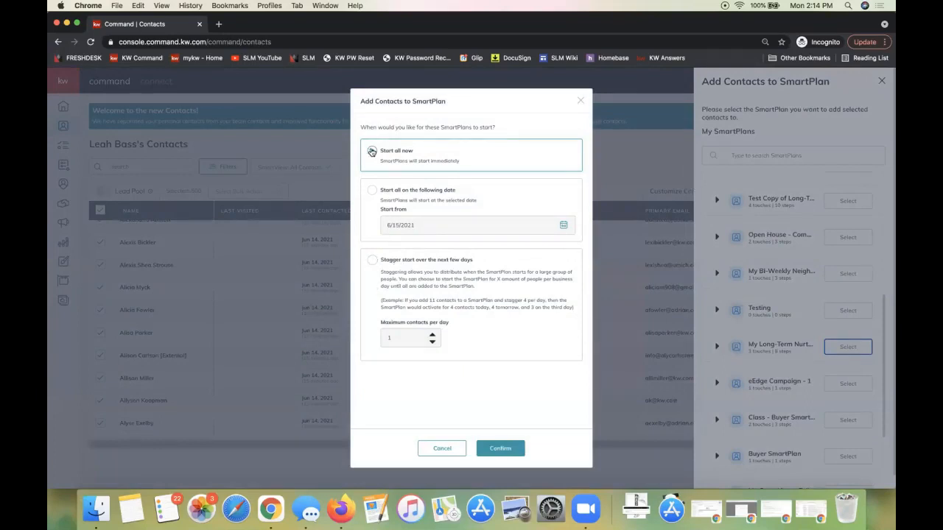
Stagger the SmartPlan's start over the next few days, raise the maximum contacts per day, and confirm adding the contacts
left_click(373, 261)
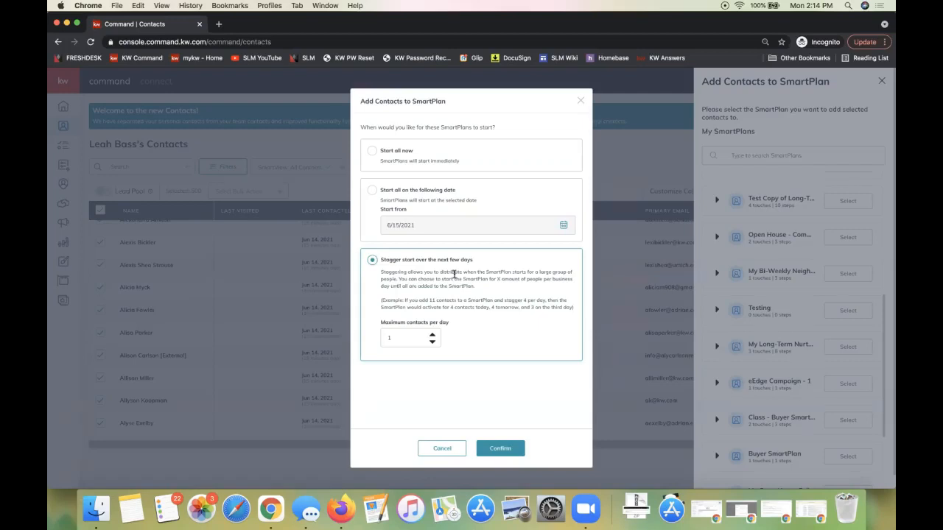
left_click(432, 335)
left_click(433, 335)
left_click(432, 335)
left_click(432, 335)
left_click(431, 335)
left_click(491, 449)
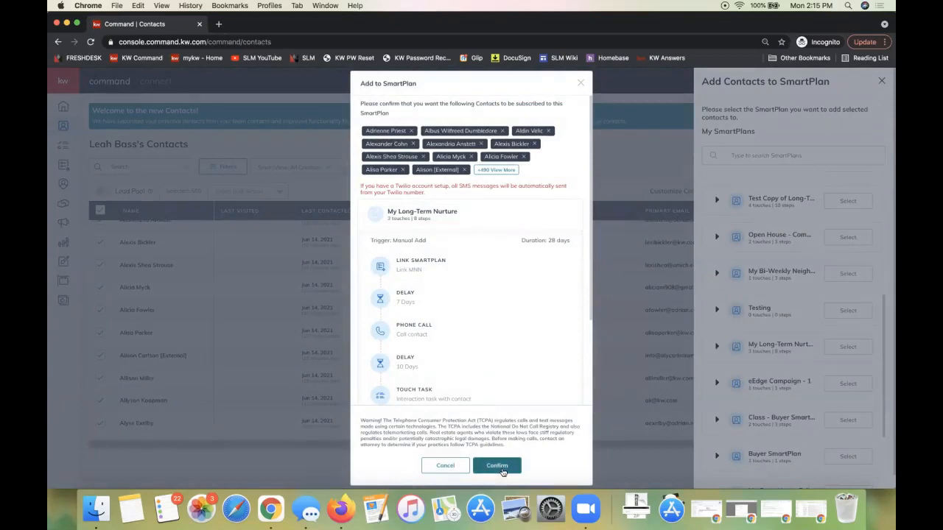
left_click(503, 472)
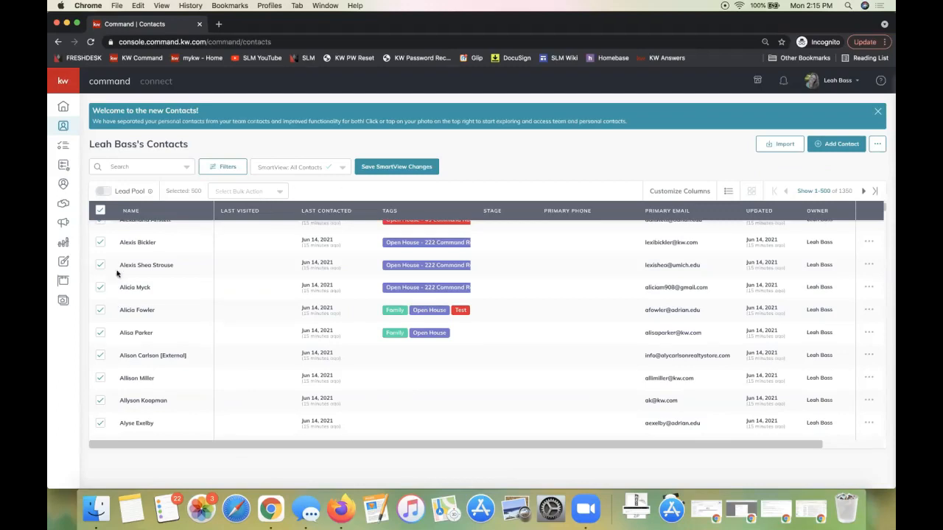
Open the record of the contact tagged Open House - 124 Main St. and check the notifications
scroll(149, 291, "up", 3)
left_click(155, 253)
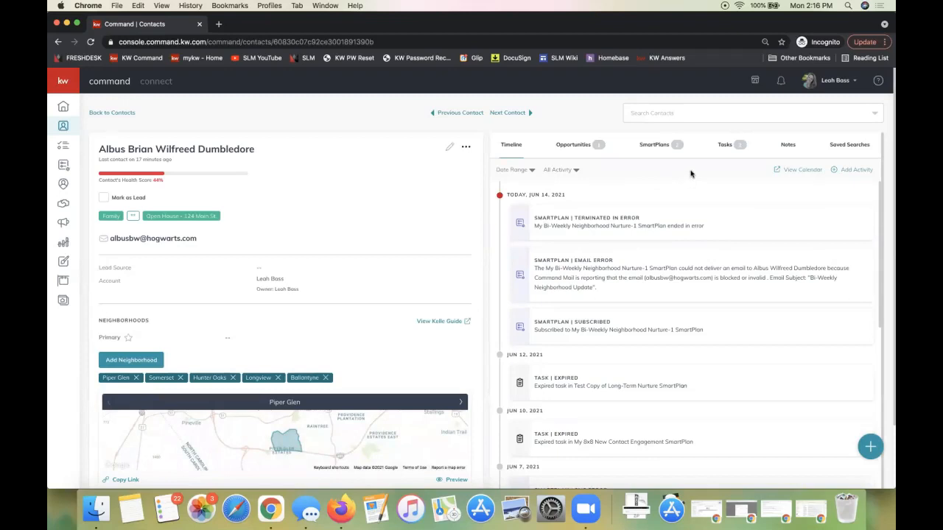
left_click(780, 81)
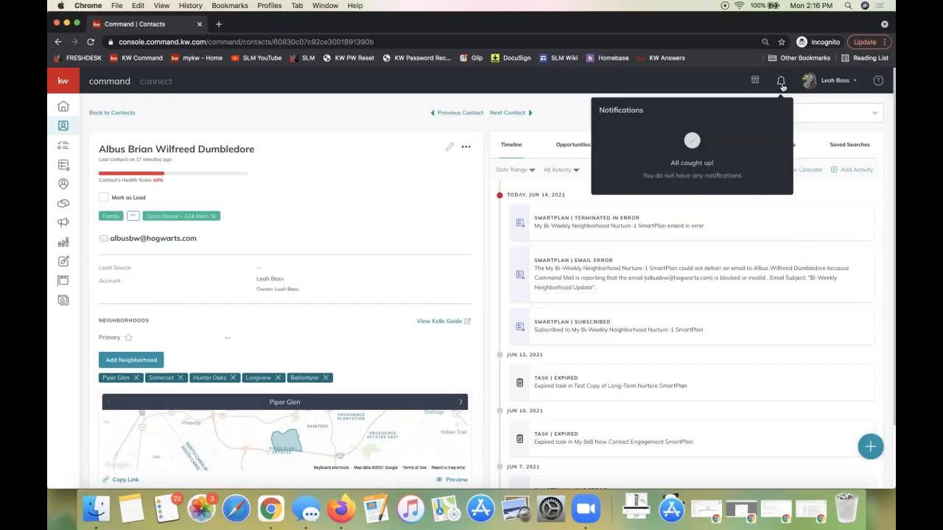
left_click(373, 198)
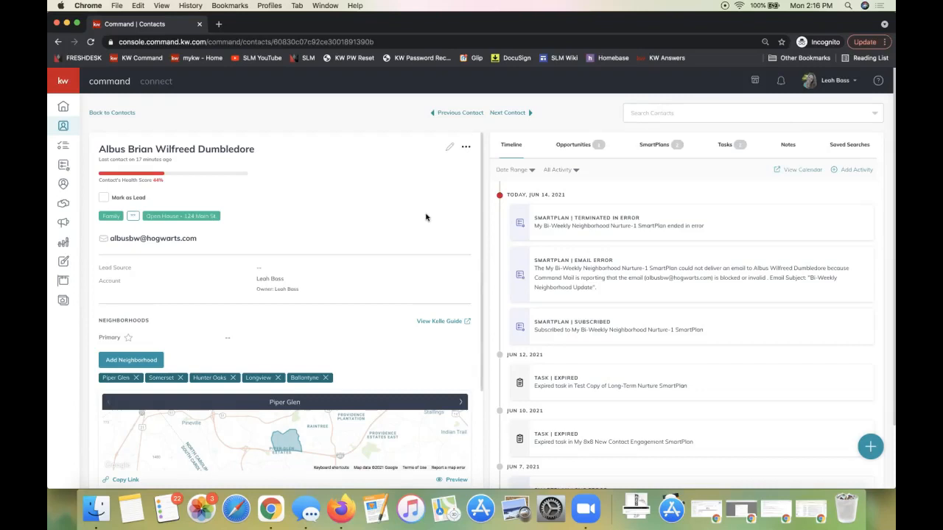
Review the contact's opportunities and SmartPlans, including the list of plans available to add, without subscribing the contact to another plan
left_click(571, 145)
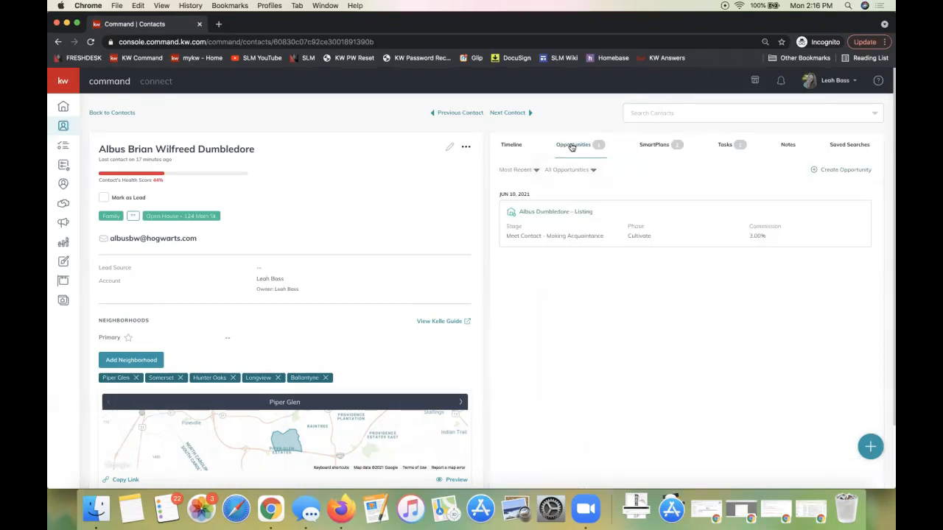
left_click(662, 147)
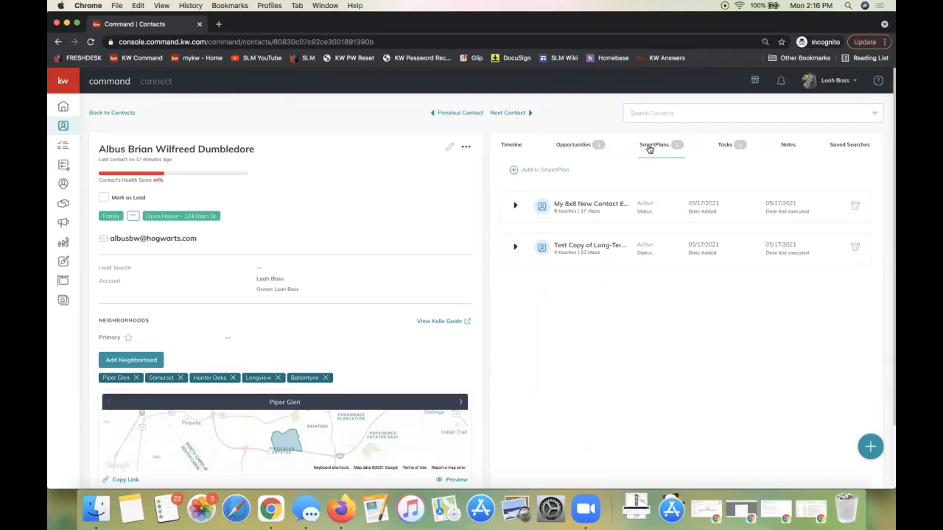
left_click(546, 170)
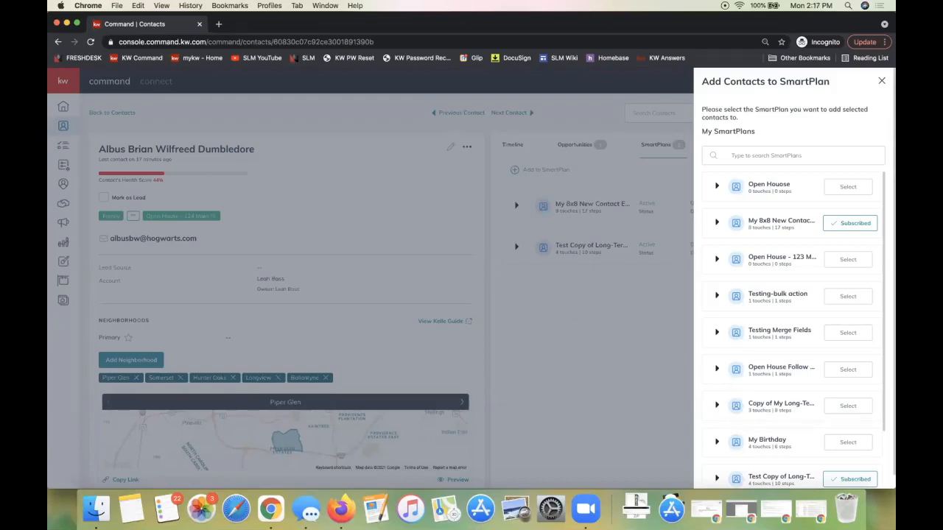
left_click(672, 210)
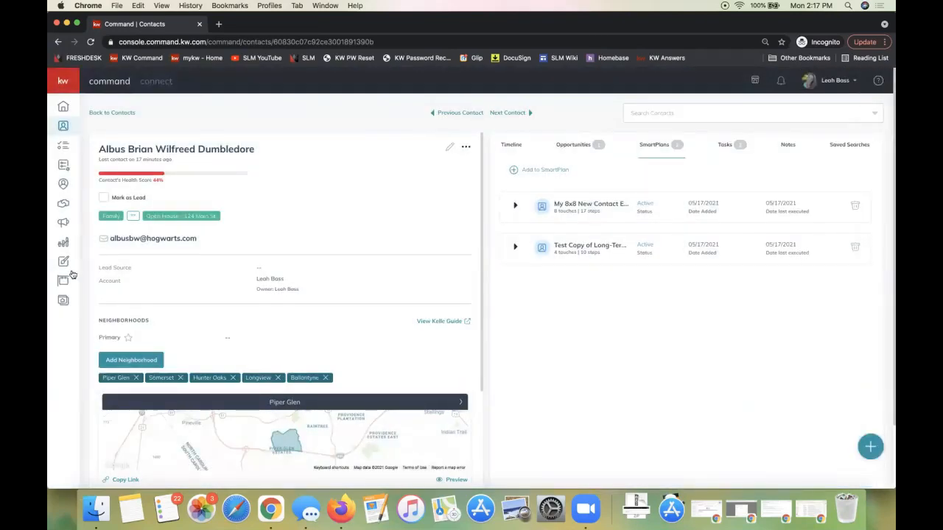
Go to My SmartPlans, then open the Scott Le Roy Marketing YouTube channel in a separate browser tab and pause its video
left_click(64, 165)
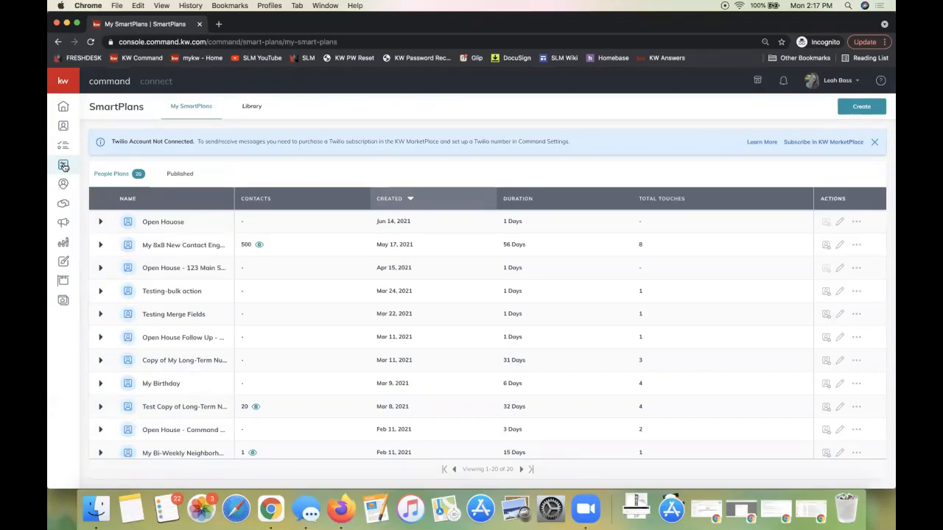
left_click(218, 24)
key("ctrl+v")
key("Return")
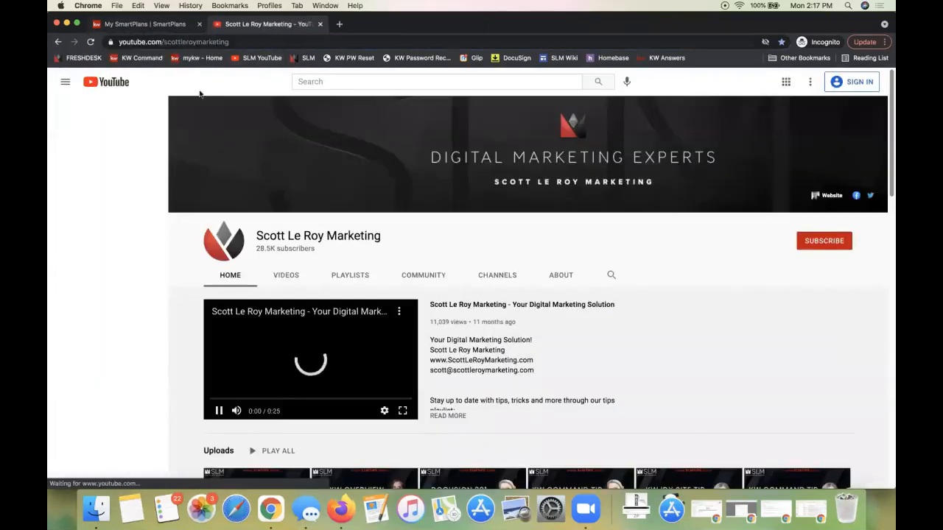
left_click(238, 356)
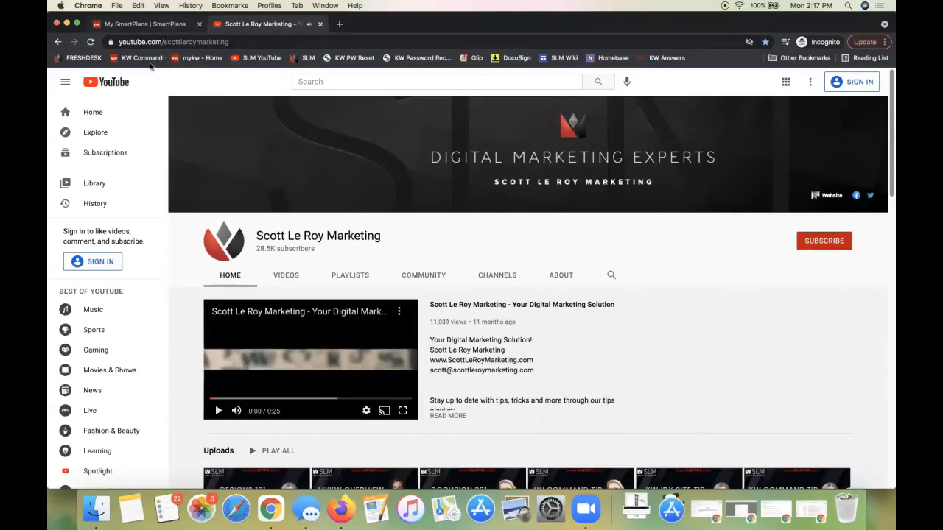
Return to My SmartPlans and create a new SmartPlan named New Listing
left_click(152, 24)
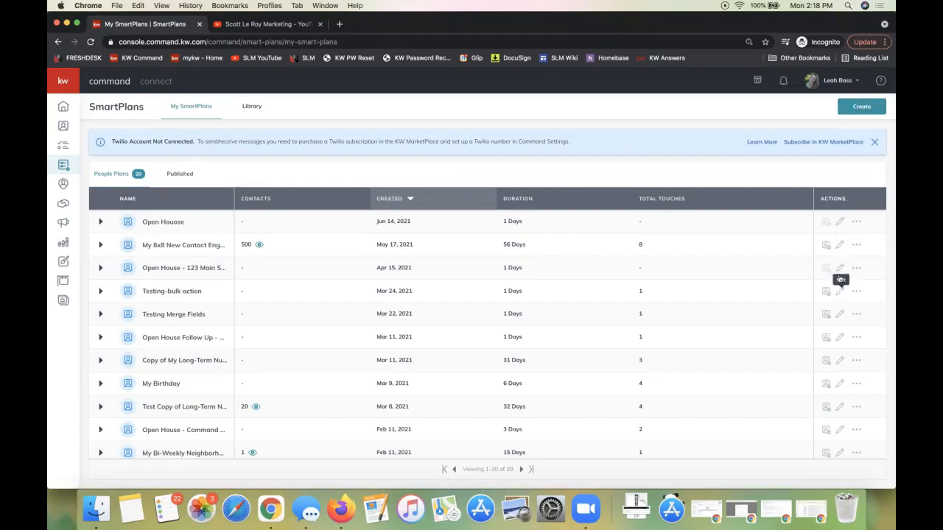
left_click(869, 108)
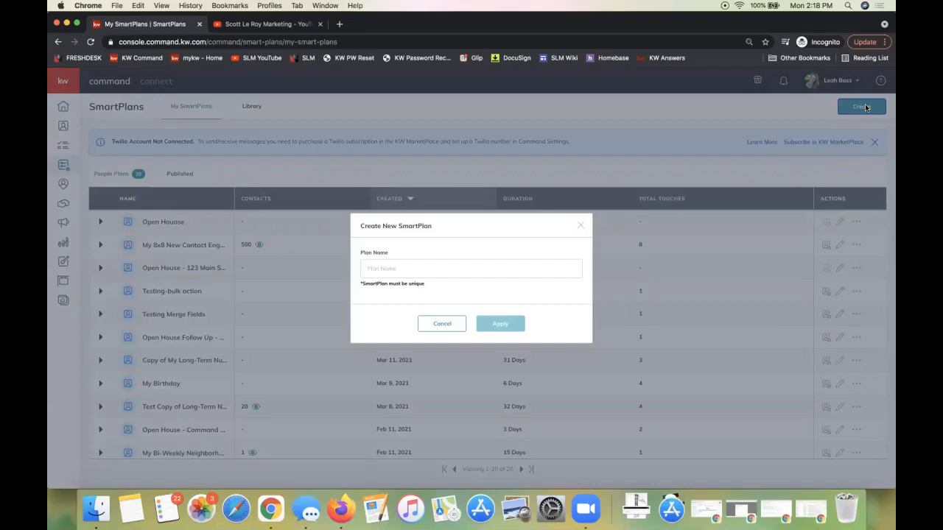
left_click(378, 271)
type("New L")
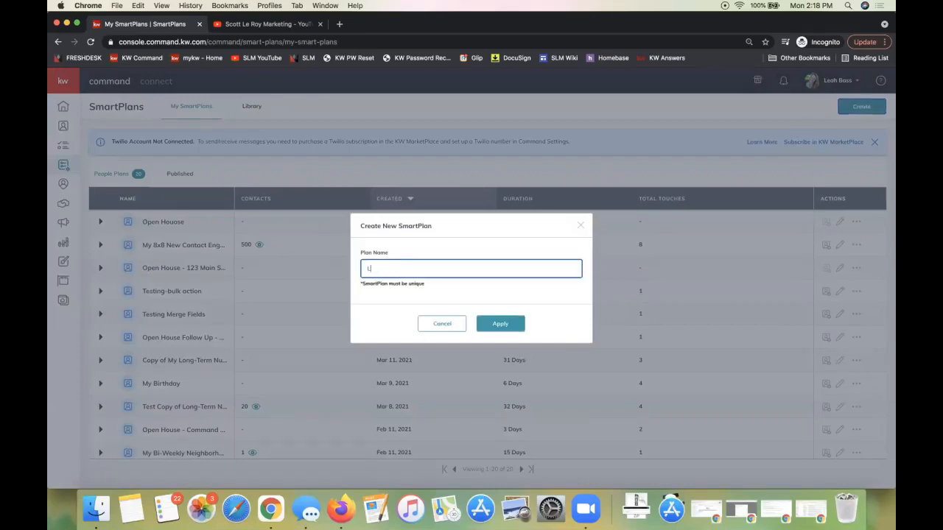
type("isting")
left_click(503, 327)
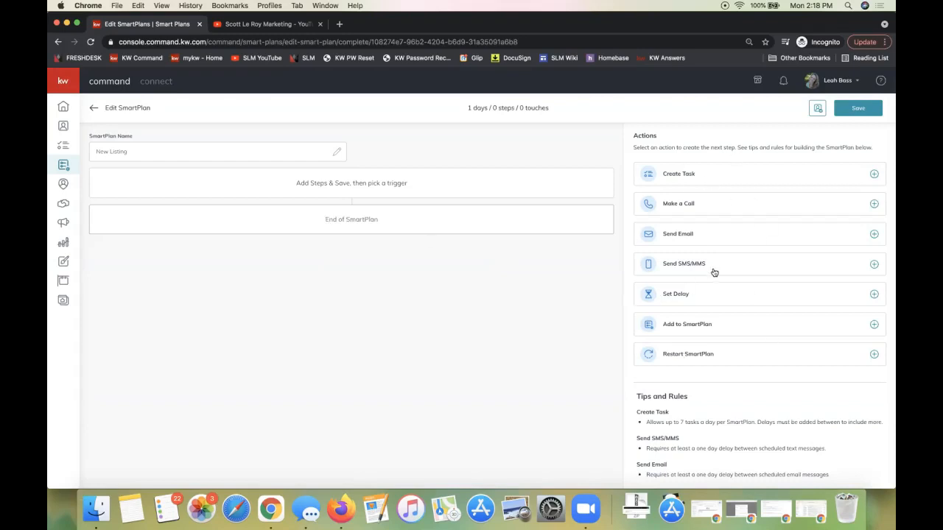
Add Send Email, Set Delay and Create Task actions to the New Listing SmartPlan, in that order
left_click(874, 236)
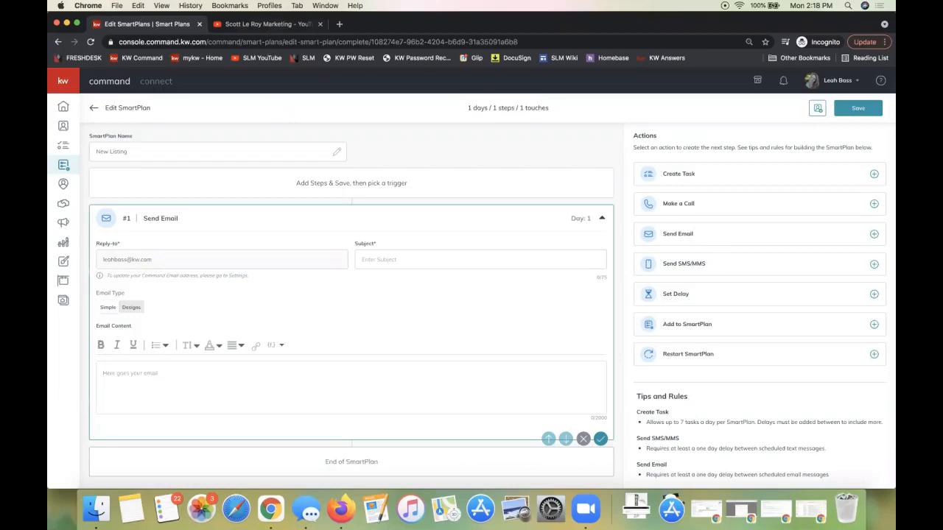
right_click(267, 57)
left_click(296, 145)
left_click(874, 295)
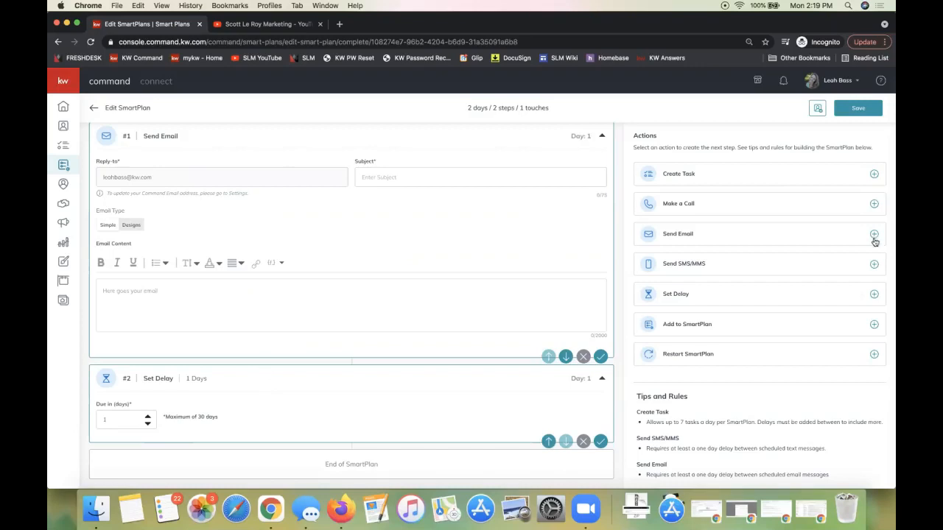
left_click(873, 175)
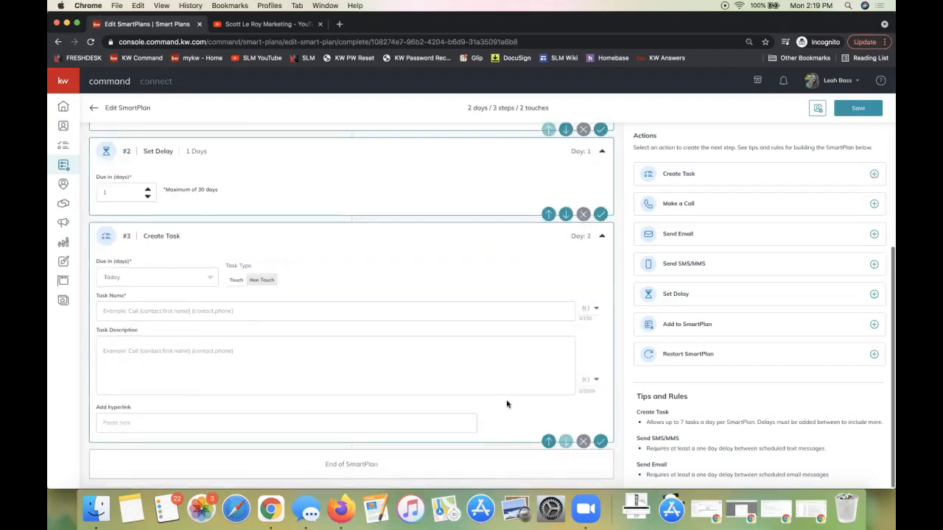
Name the task in the third step of the SmartPlan "Follow Up on SmartPlan"
scroll(431, 339, "up", 5)
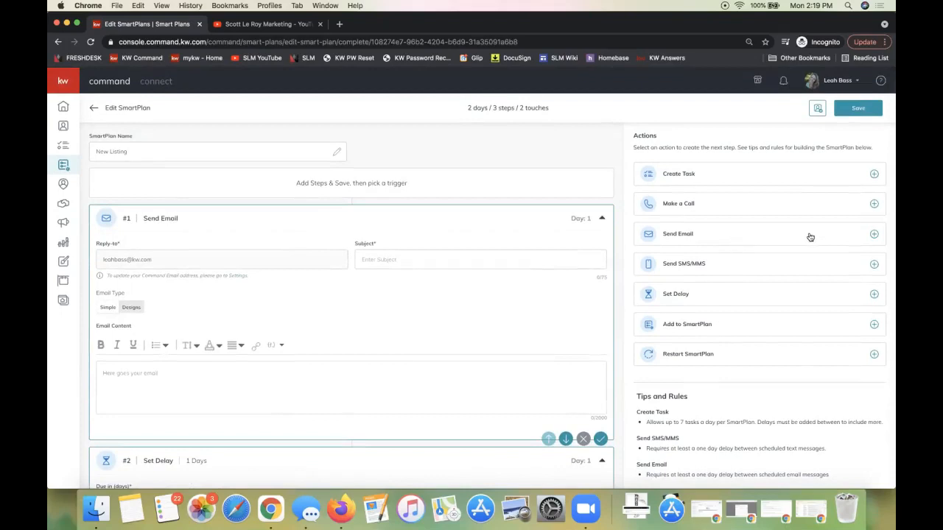
scroll(400, 360, "down", 3)
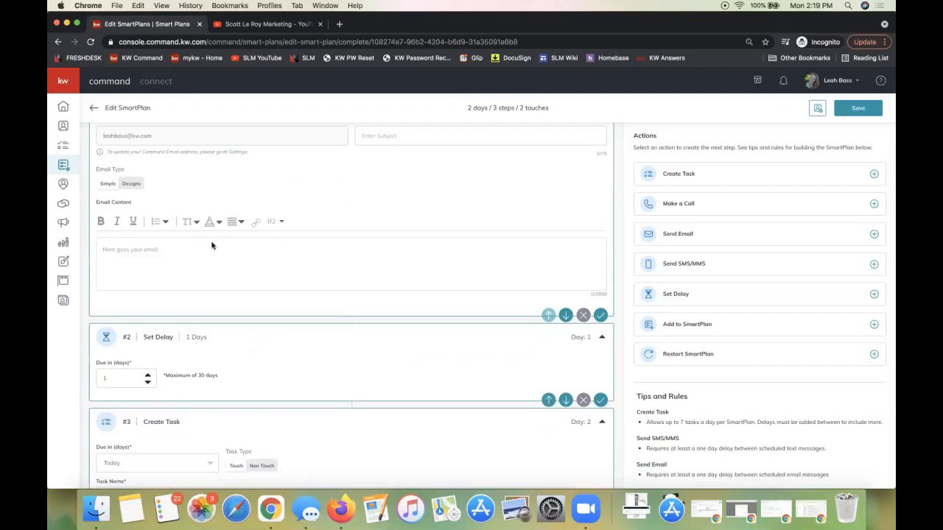
scroll(185, 435, "down", 3)
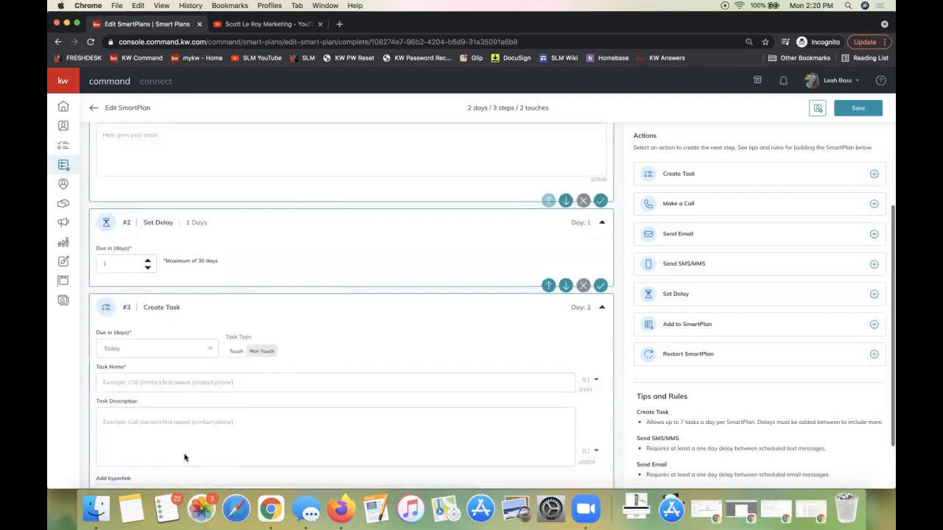
scroll(177, 427, "down", 2)
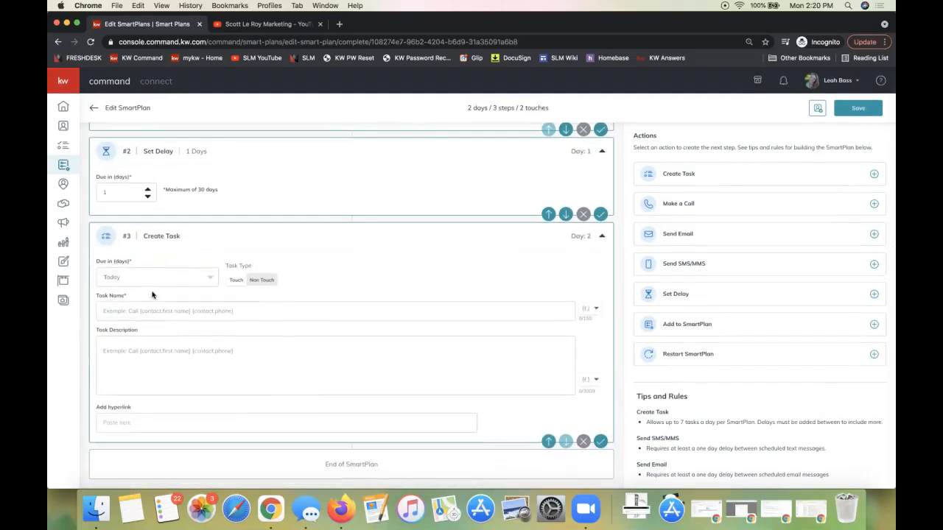
left_click(153, 310)
type("Follow Up on SmartPlan")
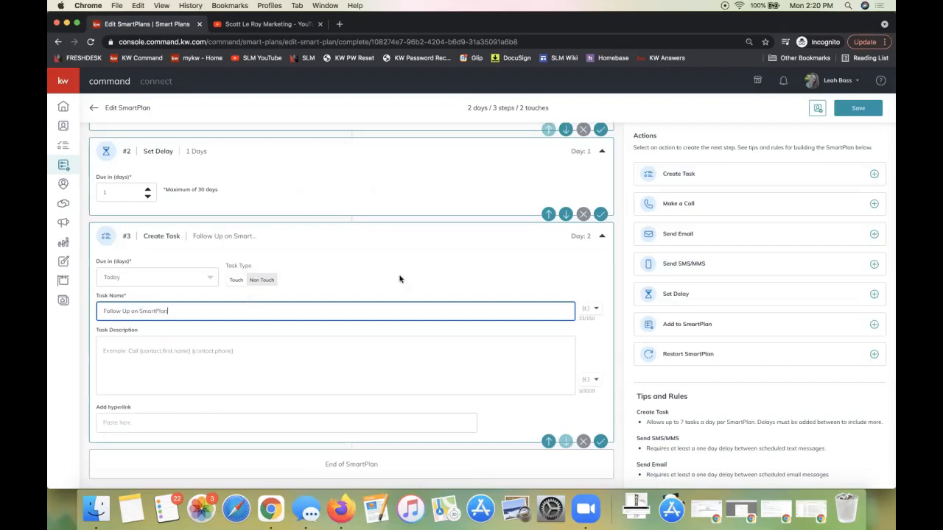
Switch the Send Email step to the Designs email type and browse the KWRI Templates and My Design Templates in the Template Library
scroll(360, 339, "up", 8)
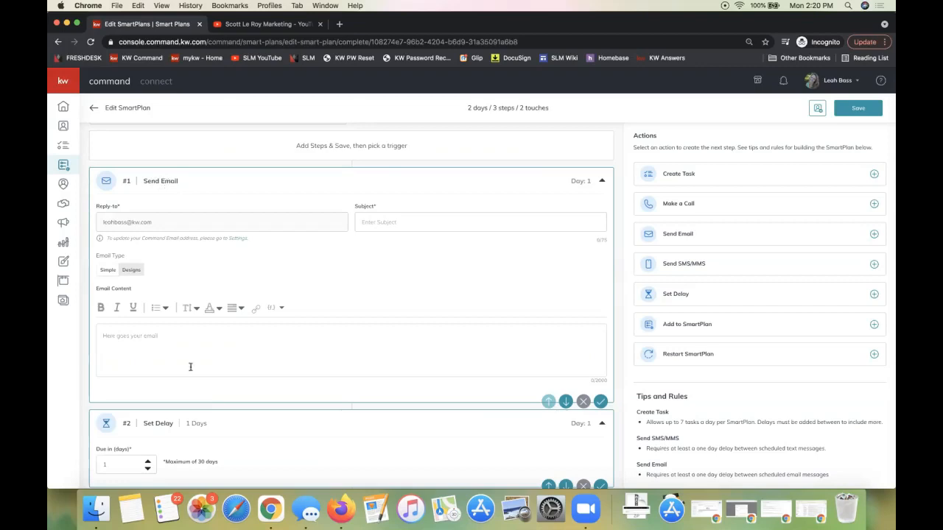
left_click(133, 357)
left_click(132, 271)
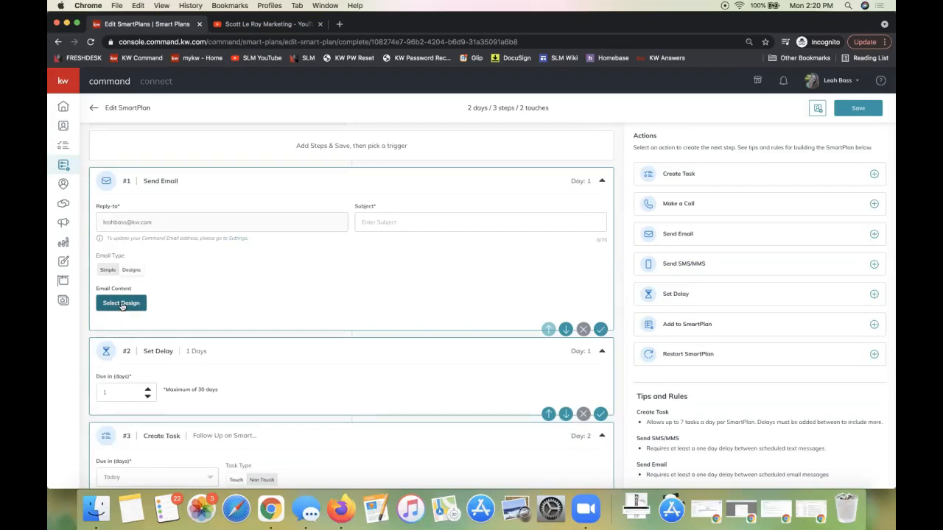
left_click(122, 305)
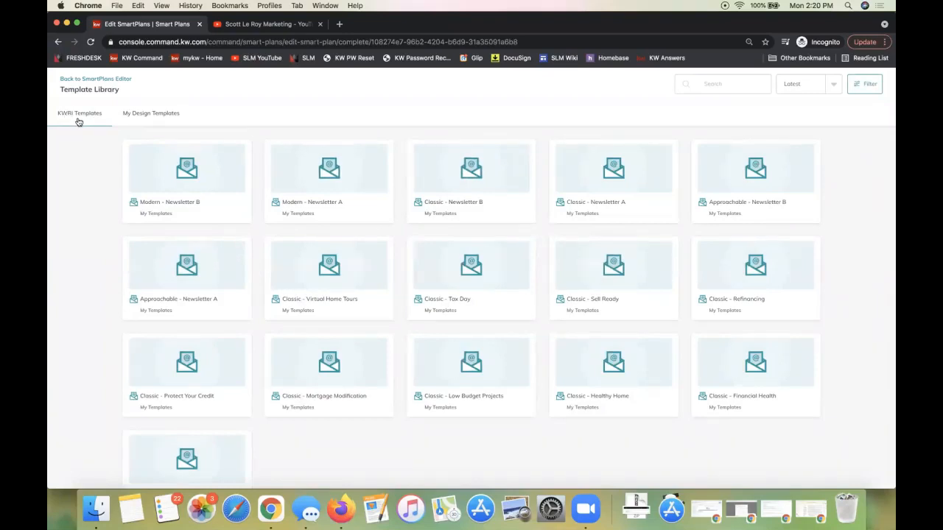
left_click(151, 114)
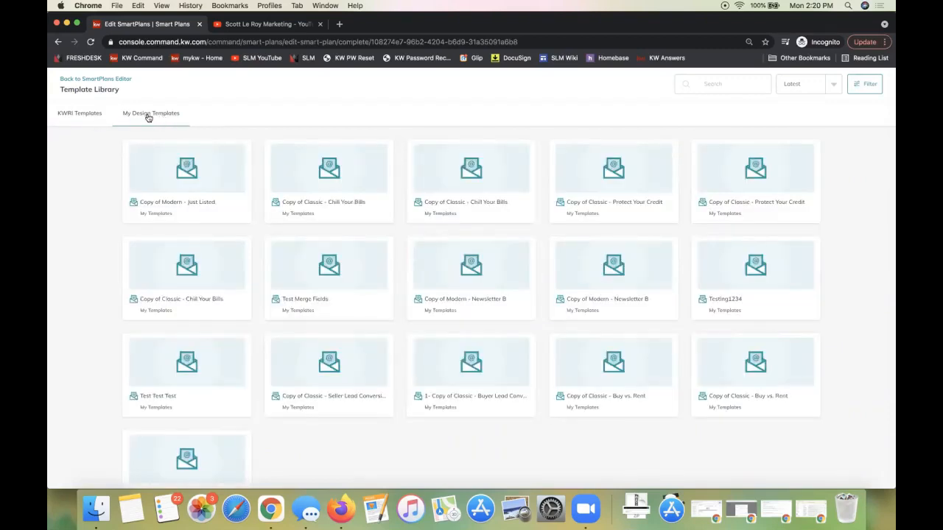
left_click(85, 118)
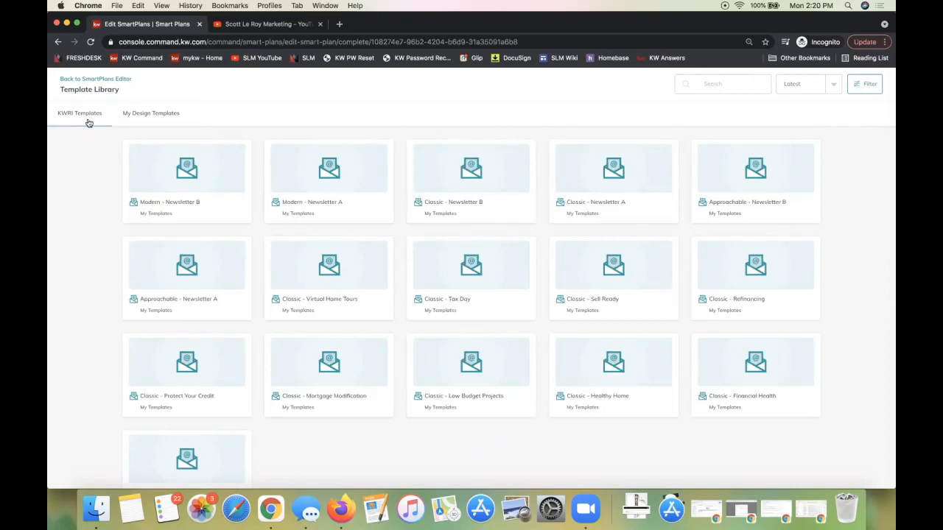
Load more KWRI Templates in the Template Library and open the Modern - Just Listed design
scroll(435, 322, "down", 2)
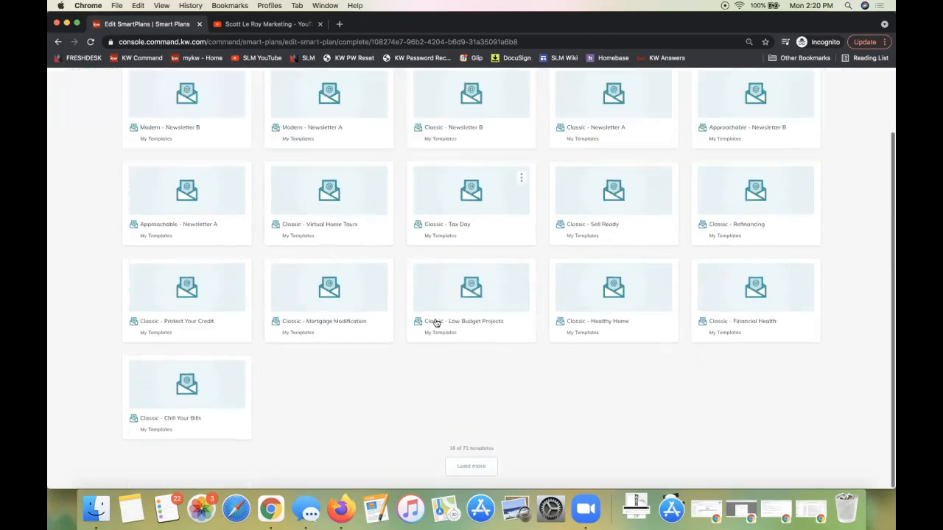
left_click(462, 466)
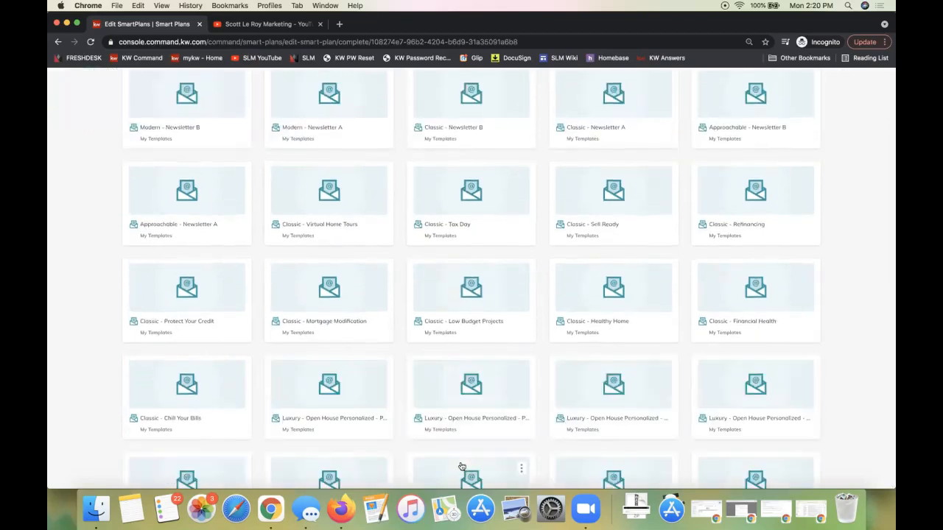
scroll(462, 467, "down", 4)
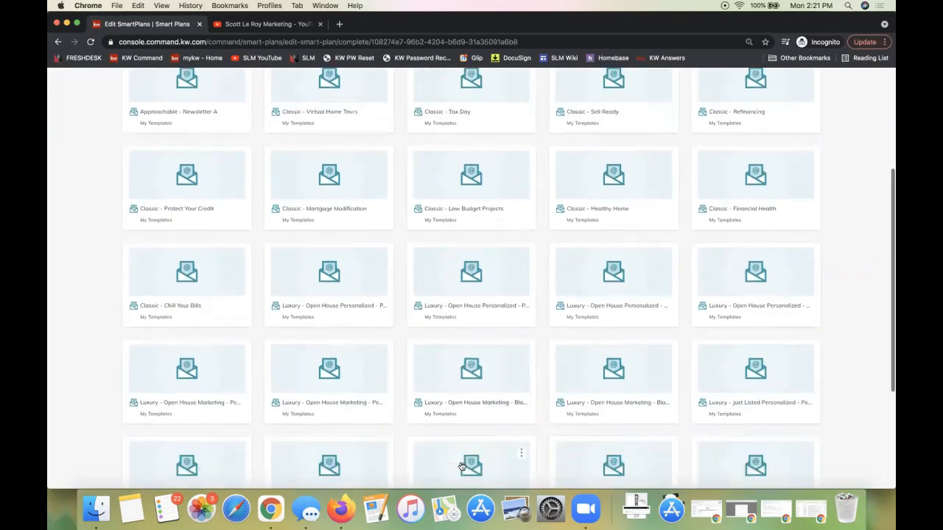
scroll(462, 466, "down", 2)
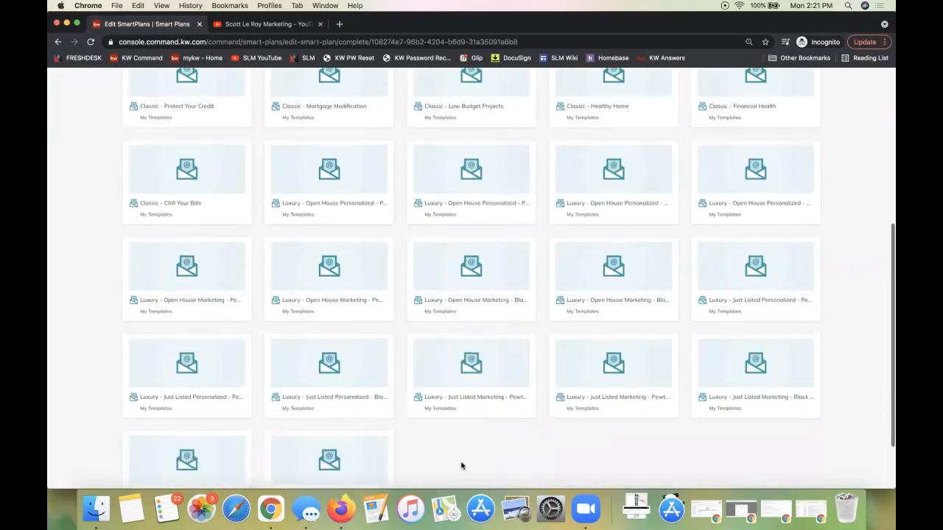
scroll(461, 465, "down", 2)
left_click(462, 466)
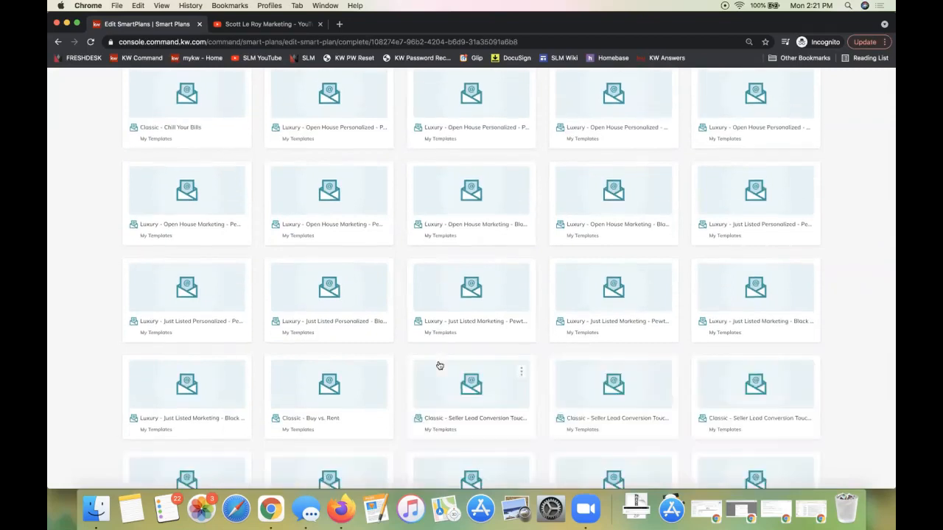
scroll(430, 311, "up", 15)
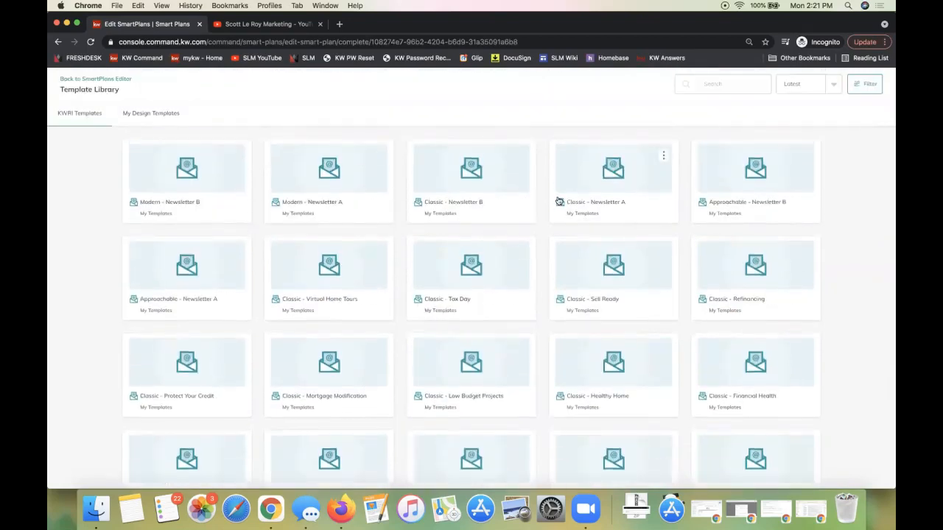
scroll(486, 195, "down", 15)
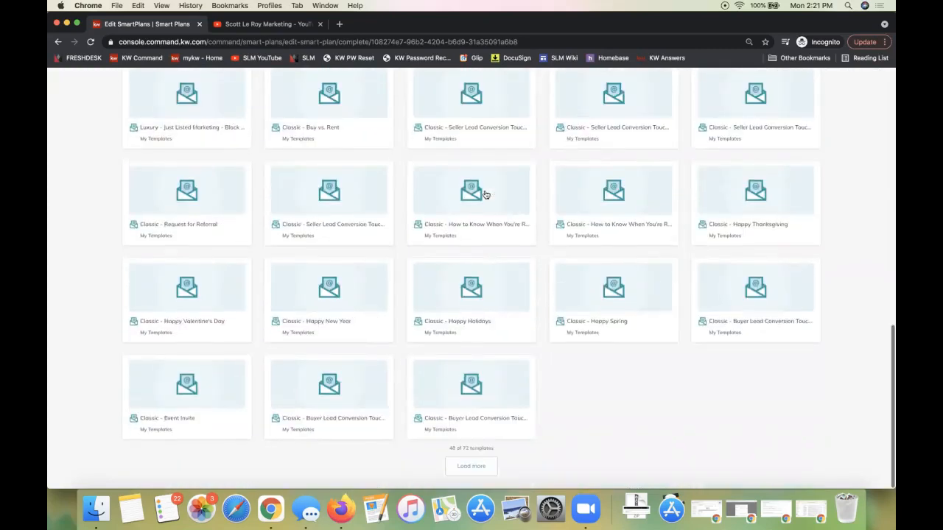
left_click(472, 467)
scroll(486, 376, "down", 5)
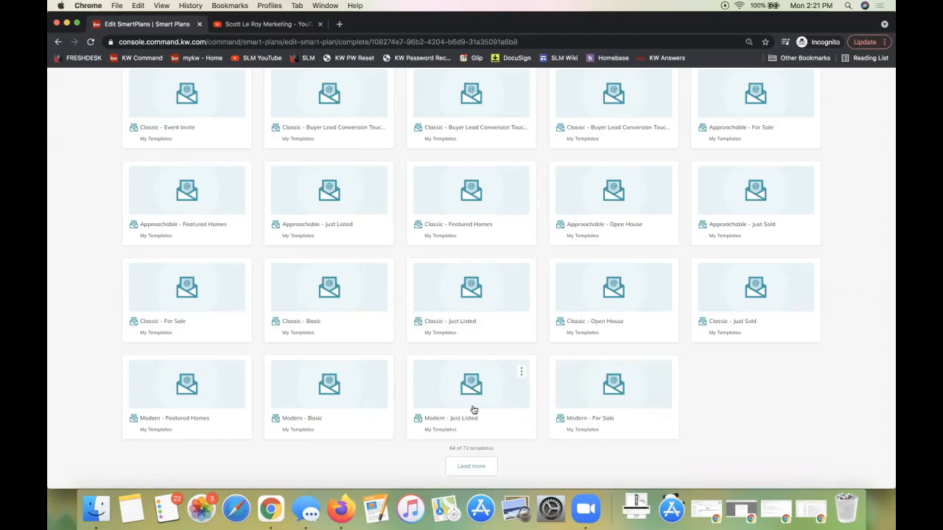
left_click(452, 387)
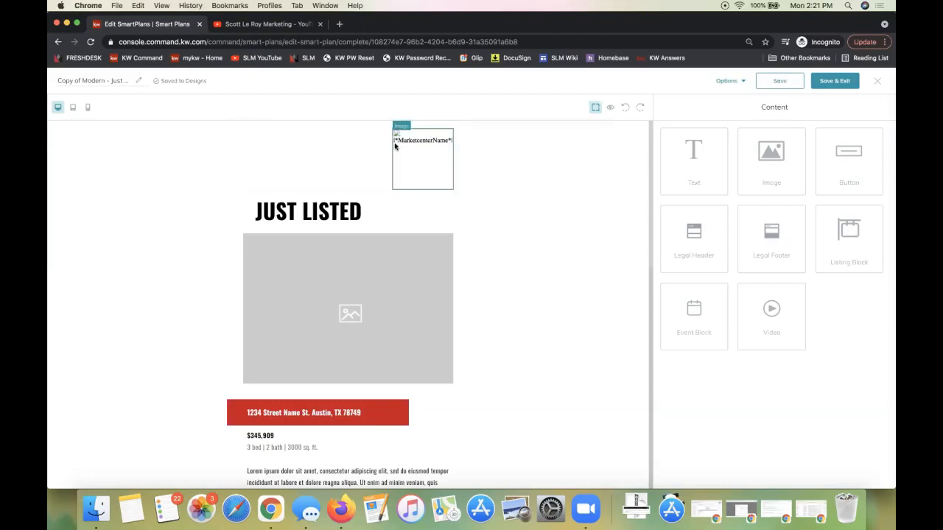
Start replacing the large image placeholder below the JUST LISTED heading and review the Listing Images and Add Images sources and listing search criteria
scroll(446, 148, "down", 5)
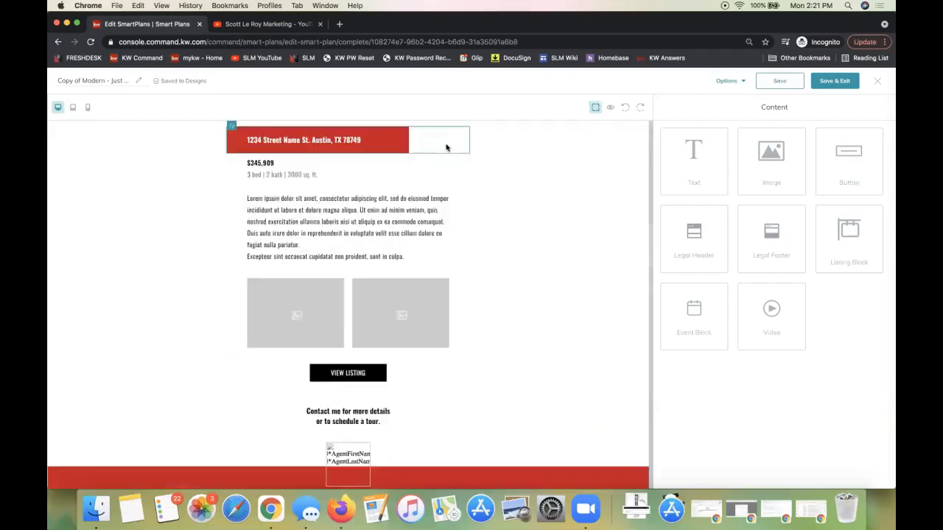
scroll(446, 147, "down", 5)
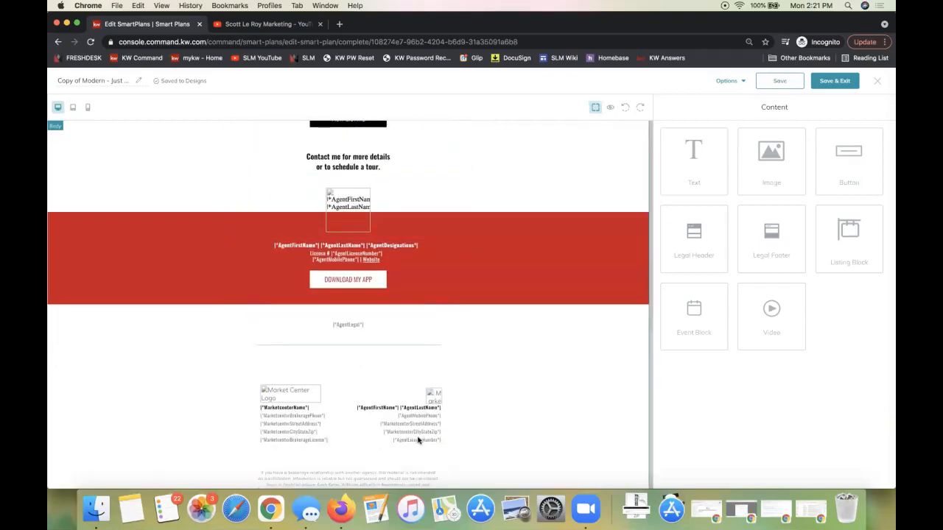
scroll(424, 436, "down", 1)
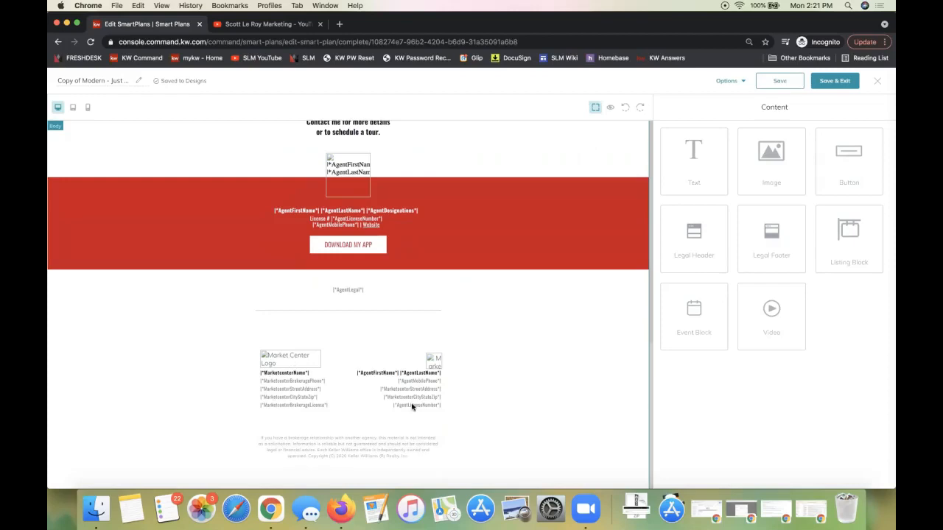
scroll(411, 406, "up", 15)
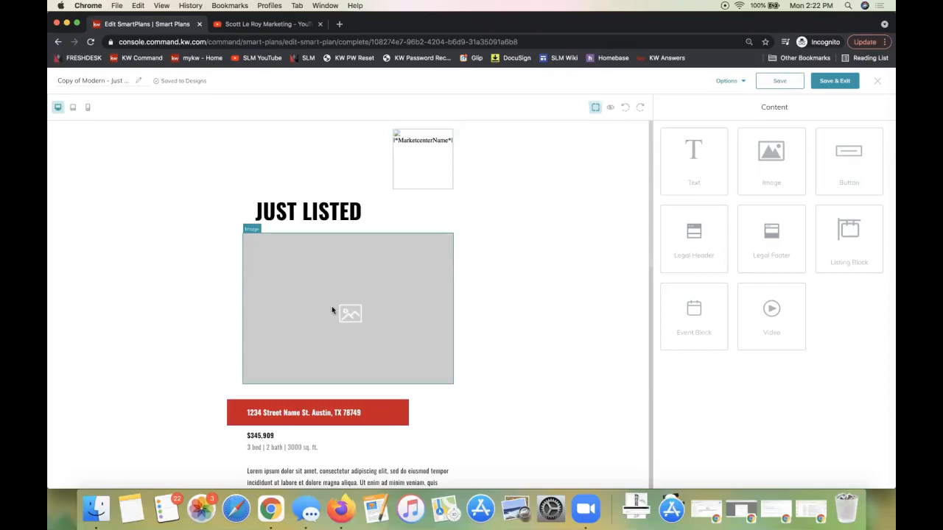
left_click(278, 269)
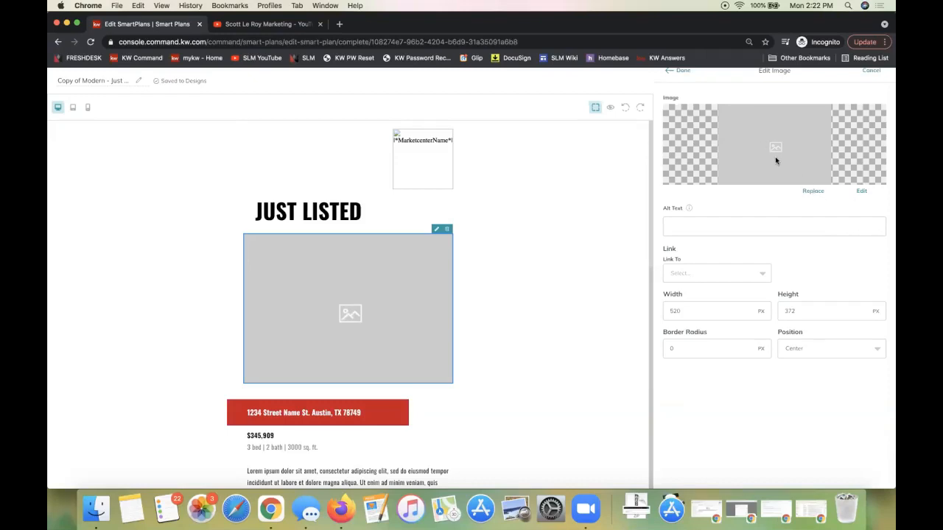
left_click(812, 191)
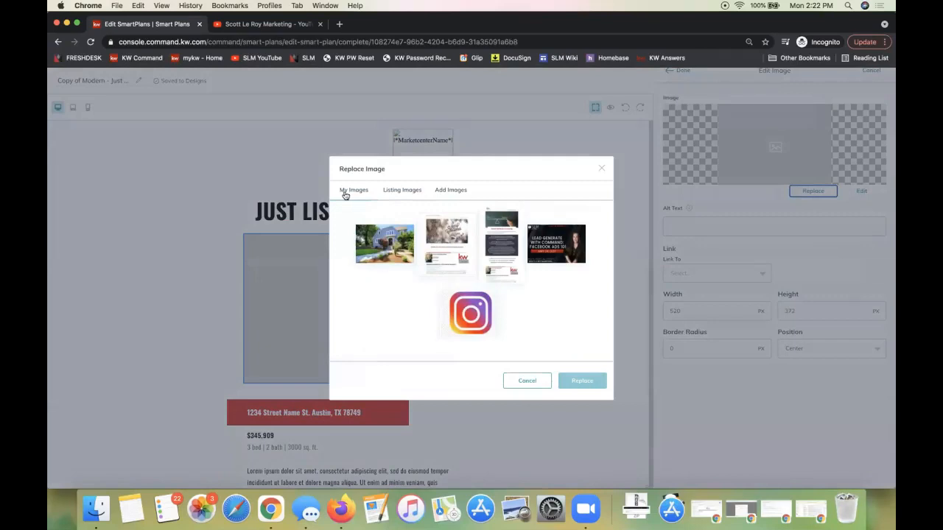
left_click(395, 192)
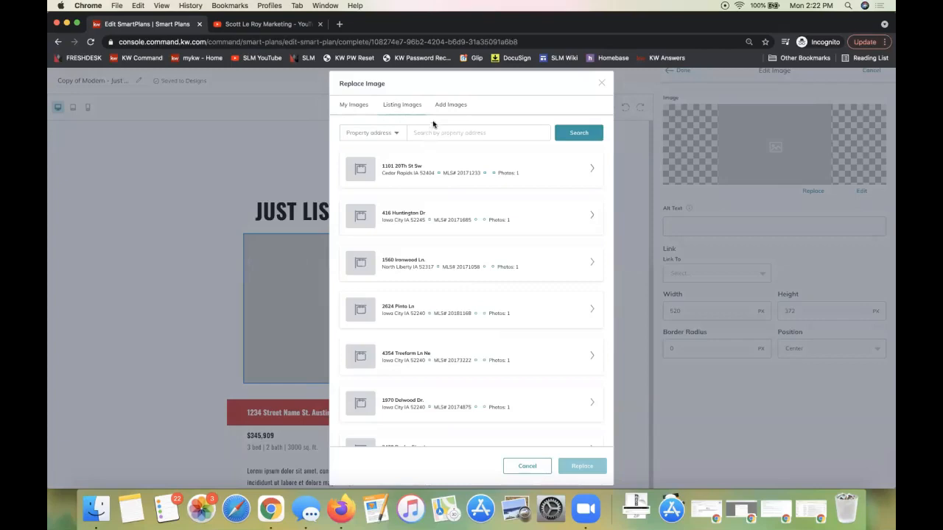
left_click(450, 107)
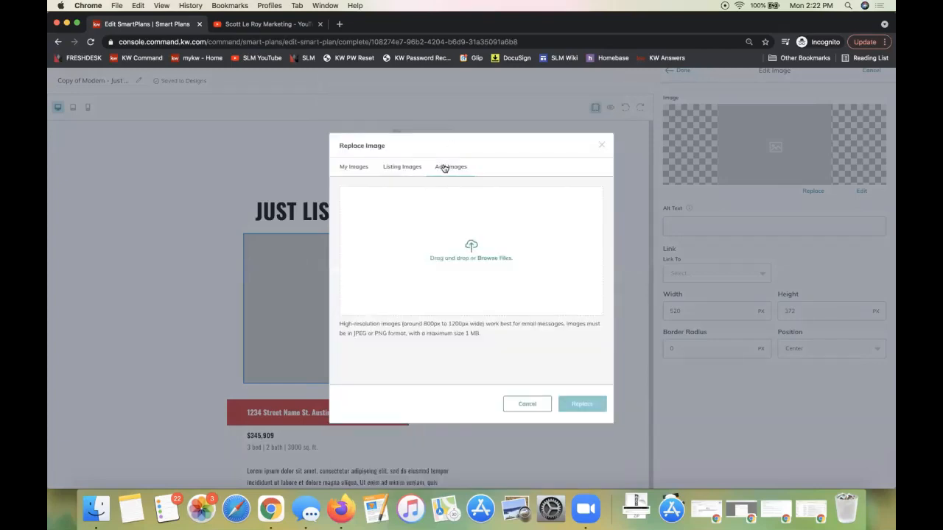
left_click(404, 167)
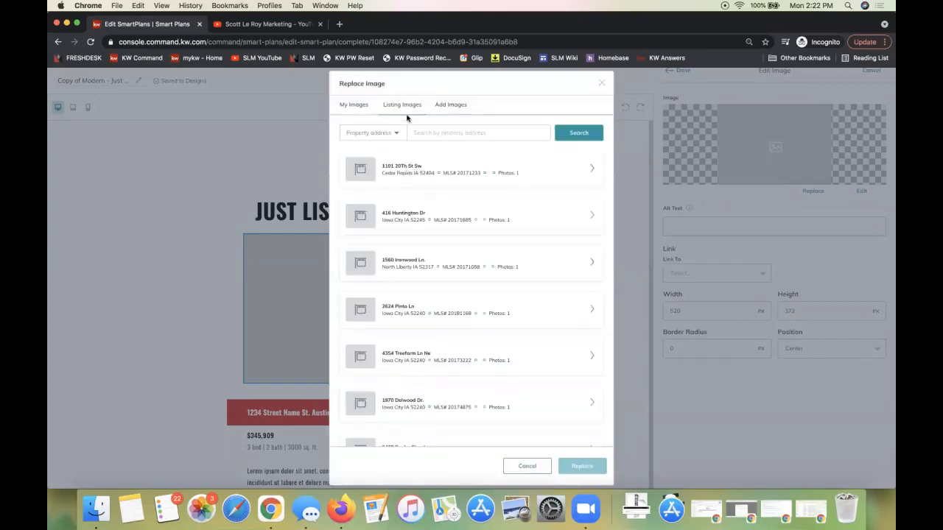
left_click(390, 137)
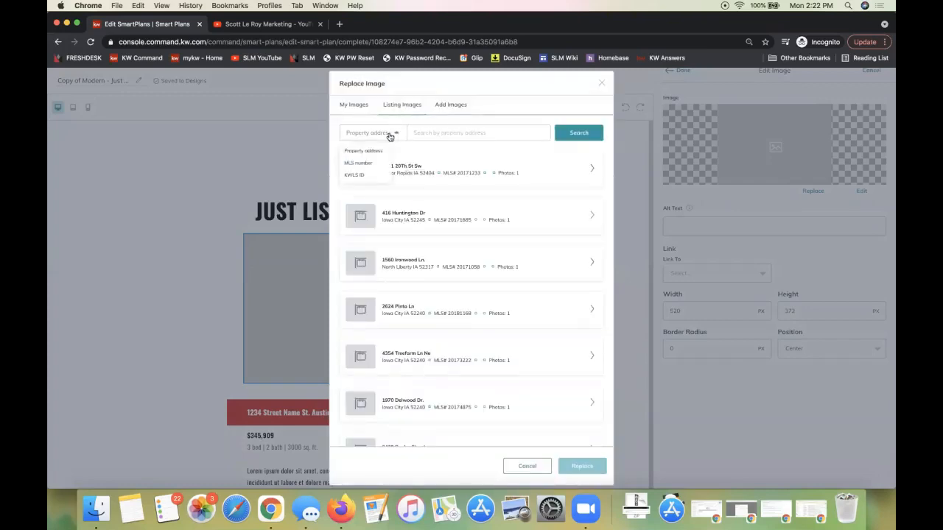
left_click(420, 133)
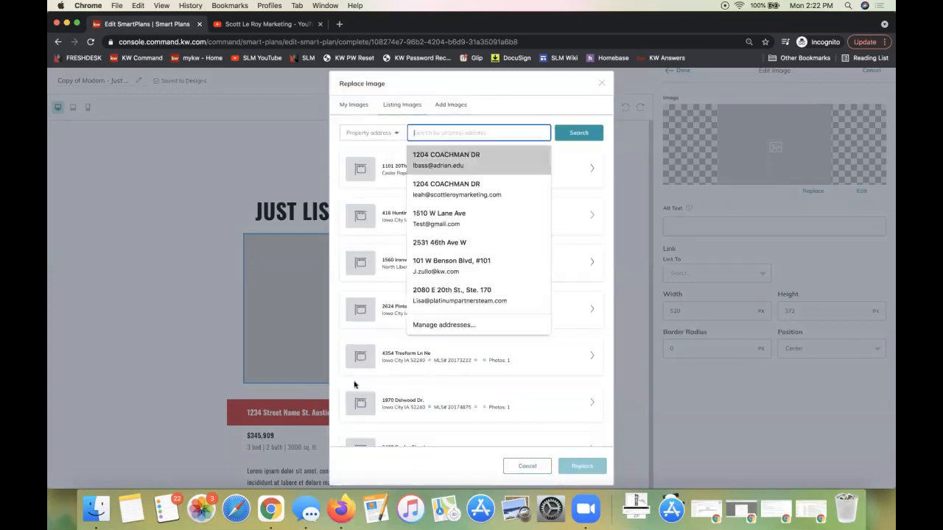
Replace the large placeholder with the photo from the fourth listing in Listing Images and apply the image edit
left_click(592, 310)
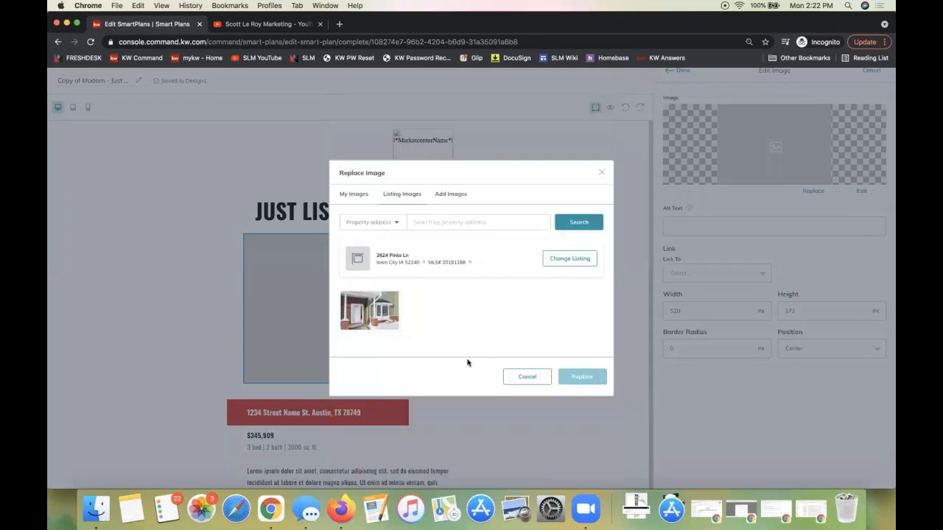
left_click(370, 316)
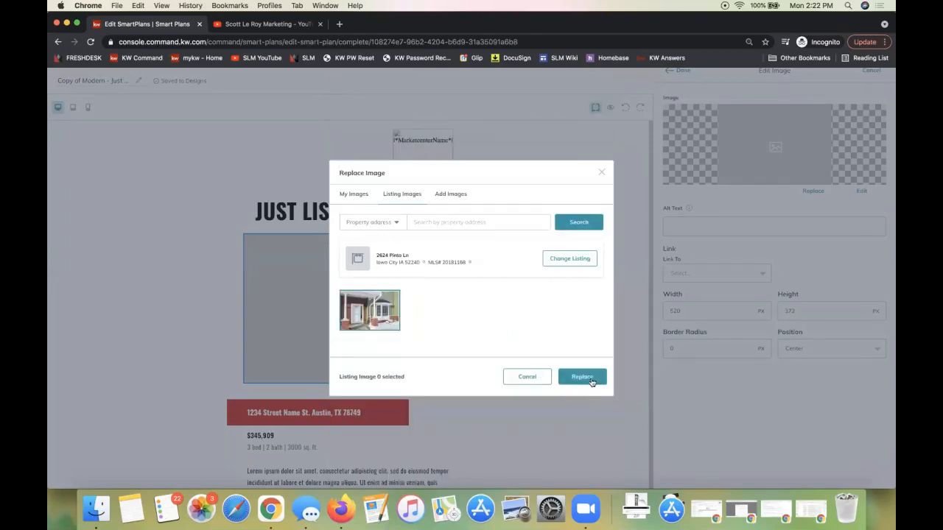
left_click(586, 380)
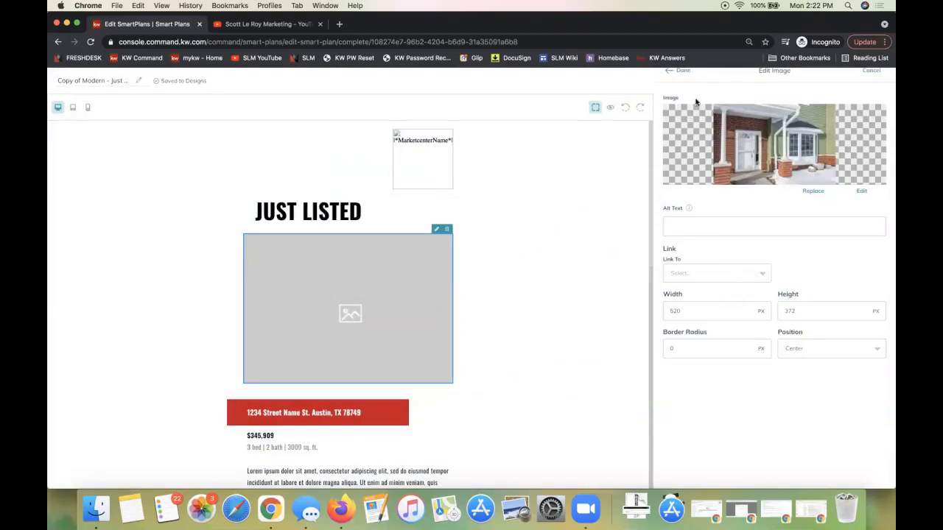
scroll(697, 102, "up", 1)
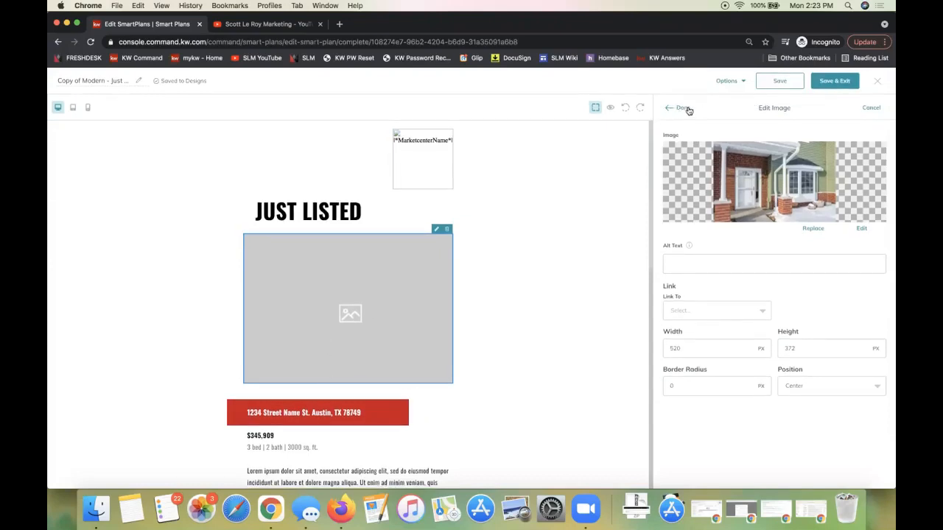
left_click(672, 109)
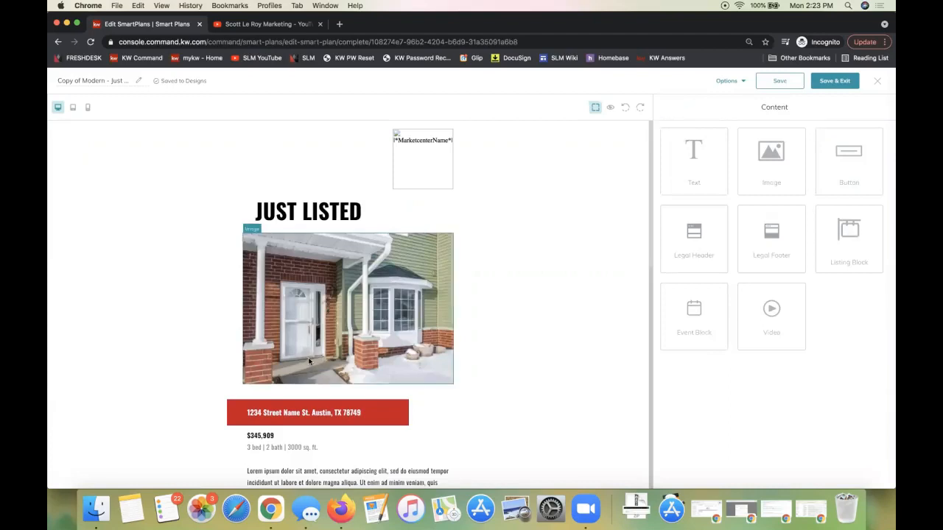
Replace the sample address in the red banner with the property's street address
left_click(301, 415)
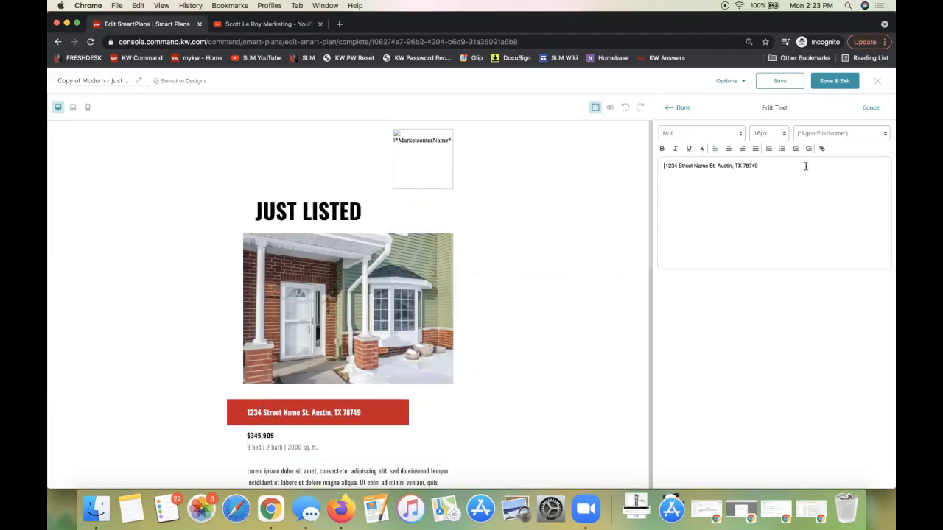
left_click_drag(677, 167, 839, 174)
type("Main St")
left_click(680, 112)
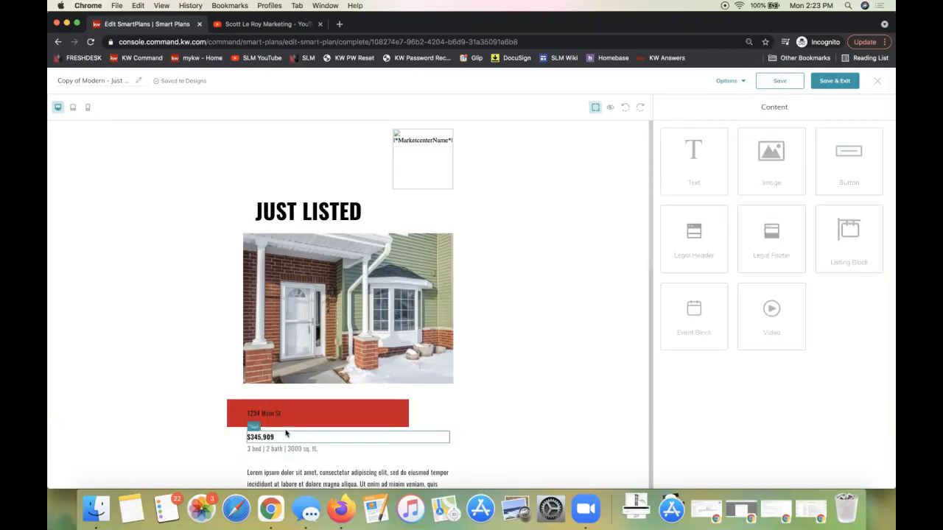
Replace the Lorem ipsum paragraph below the price and bed/bath details with "MLS Desc."
scroll(266, 415, "down", 5)
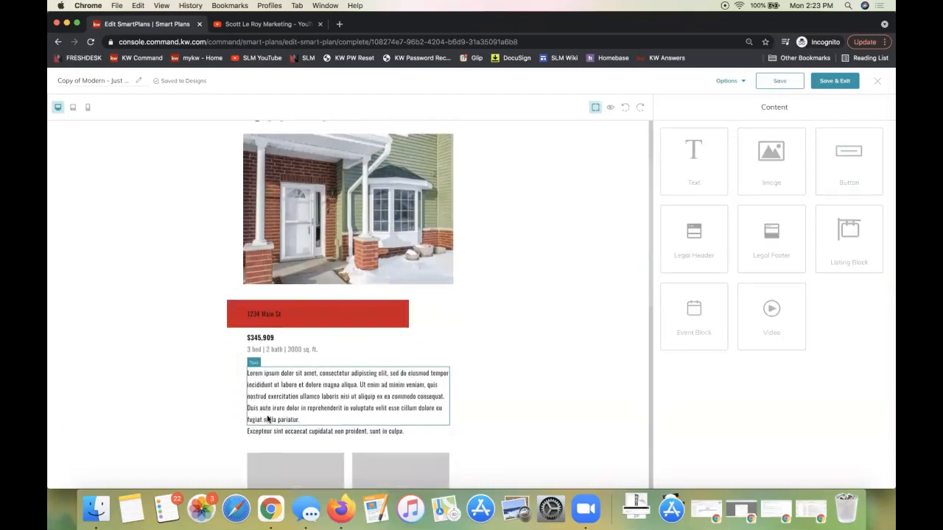
left_click(285, 354)
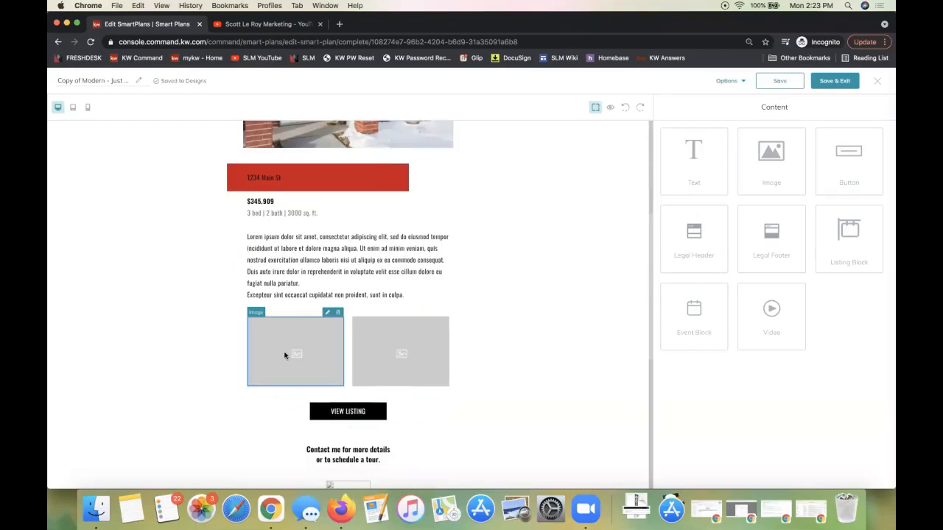
left_click(293, 261)
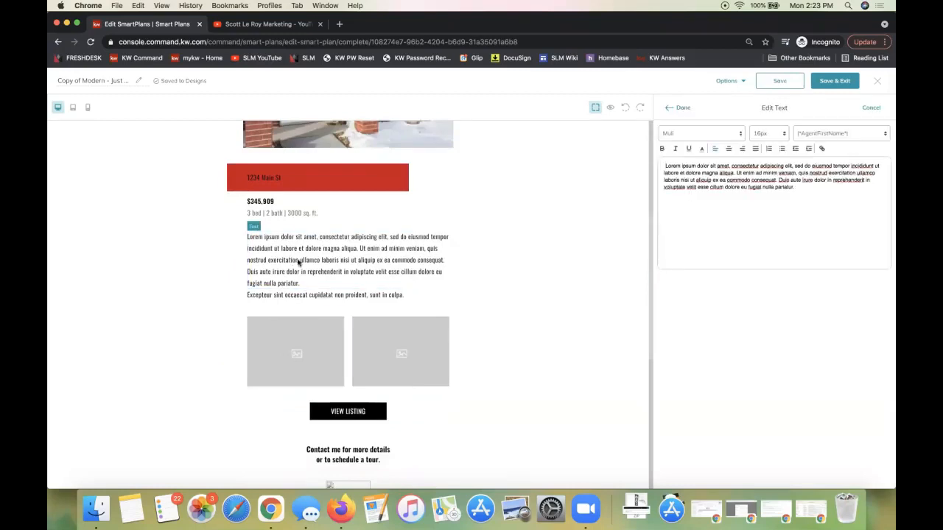
left_click_drag(797, 192, 659, 157)
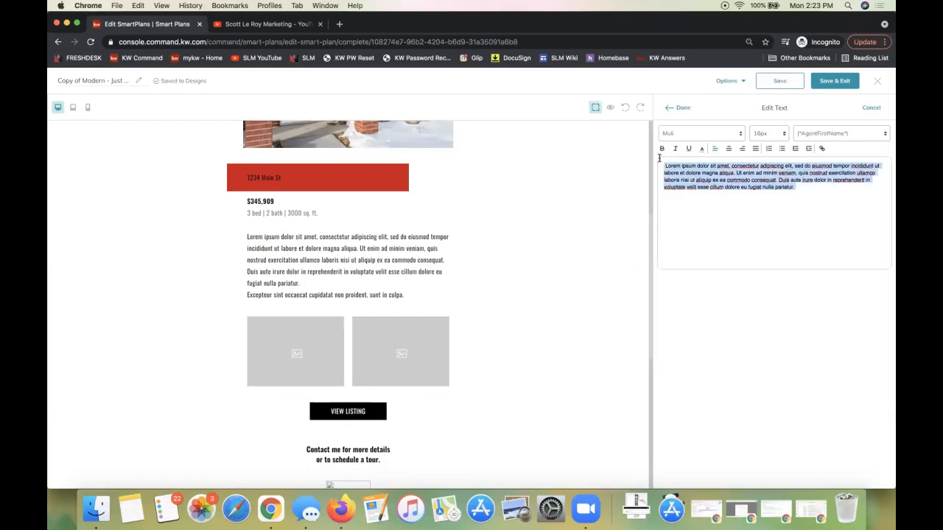
type("MLS")
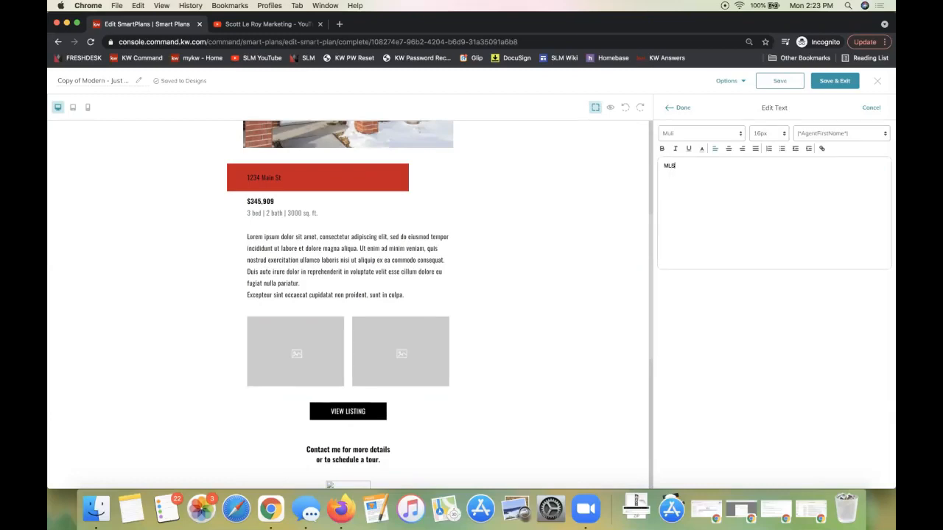
type(" Desc.")
left_click(676, 108)
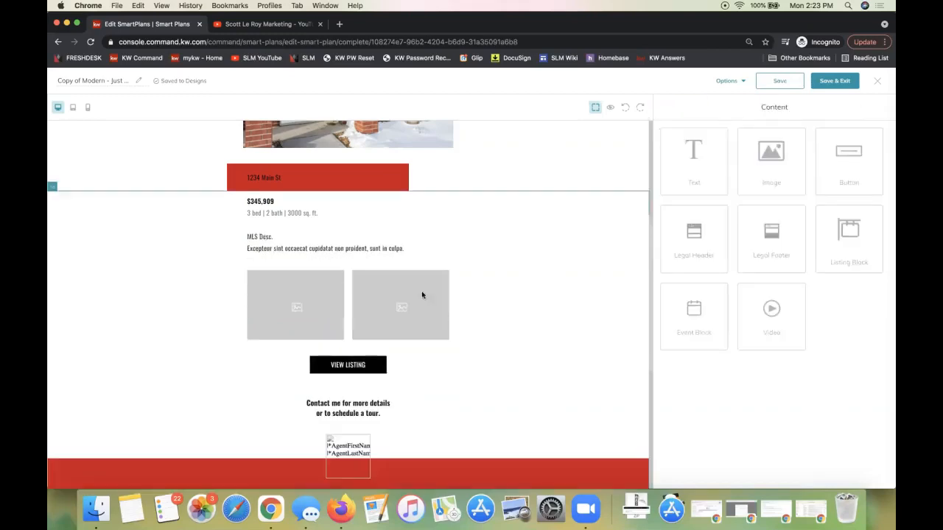
Link the View Listing button to a landing page, choosing the third entry, the property's Listing Landing Page, and finish editing the button
left_click(284, 308)
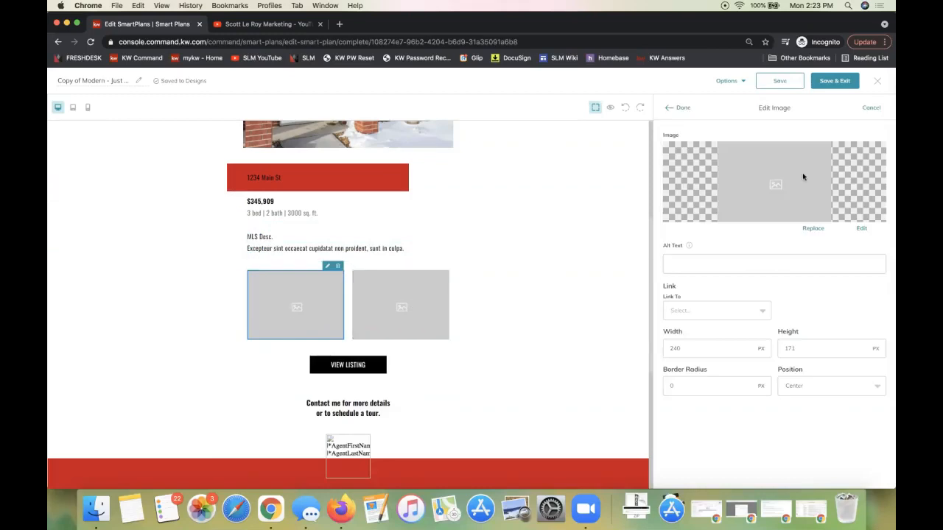
left_click(349, 366)
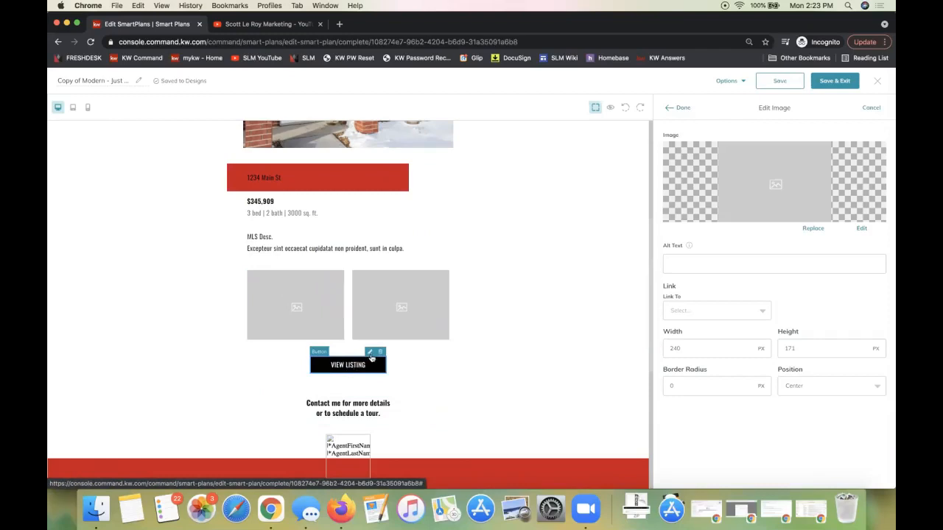
left_click(349, 367)
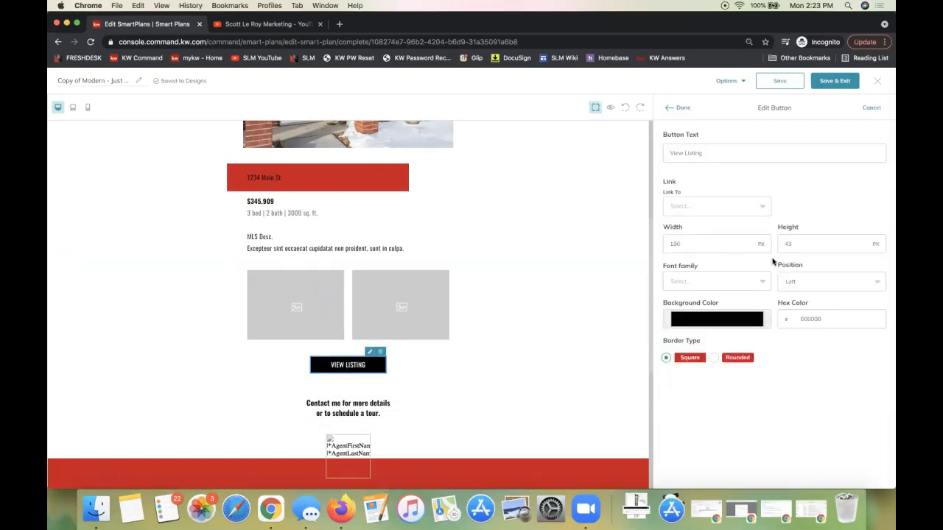
left_click(733, 153)
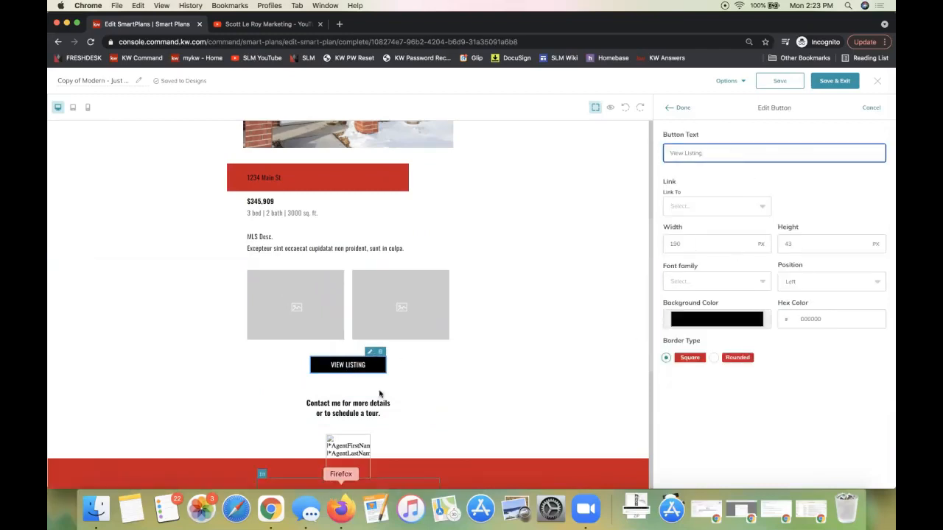
left_click(687, 208)
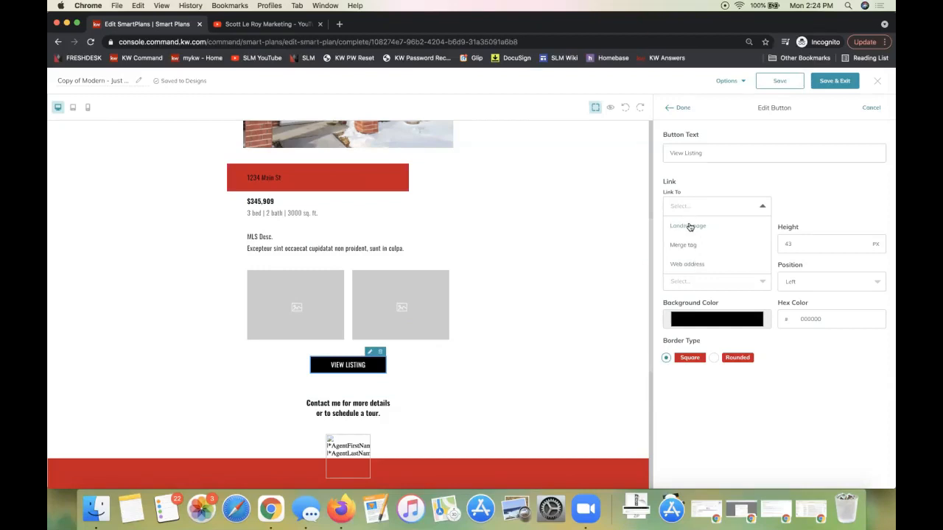
left_click(689, 227)
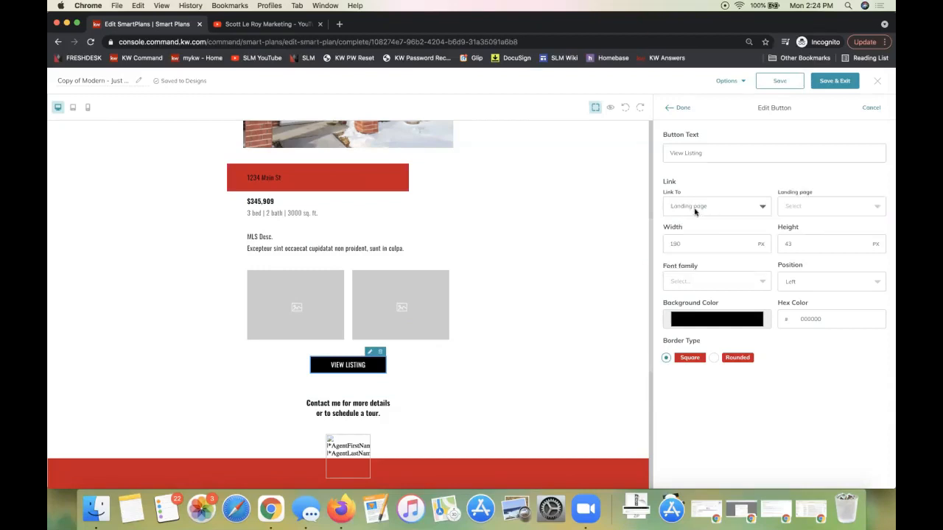
left_click(786, 209)
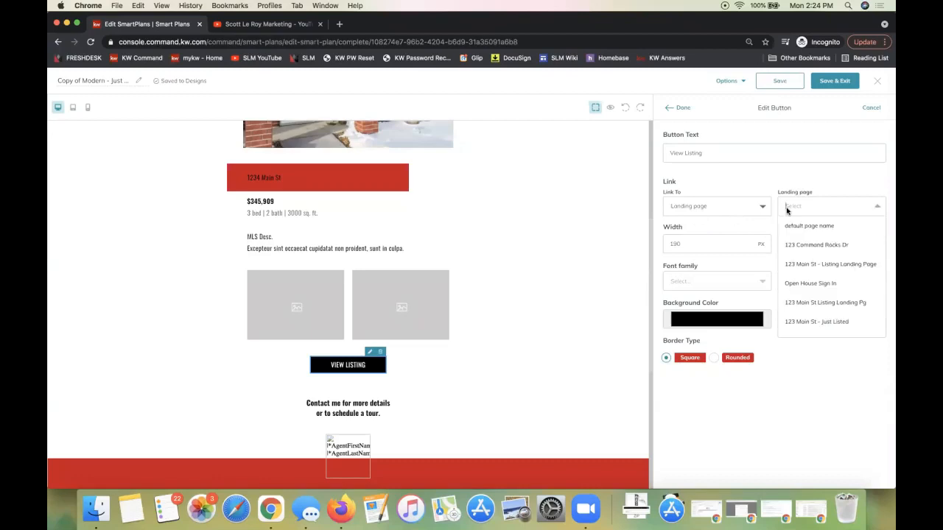
left_click(809, 266)
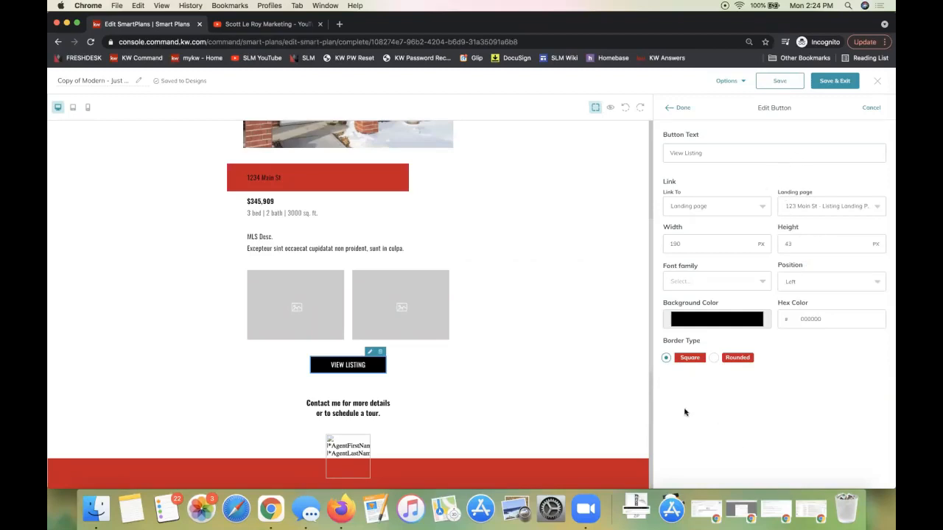
scroll(742, 407, "down", 3)
scroll(741, 404, "up", 3)
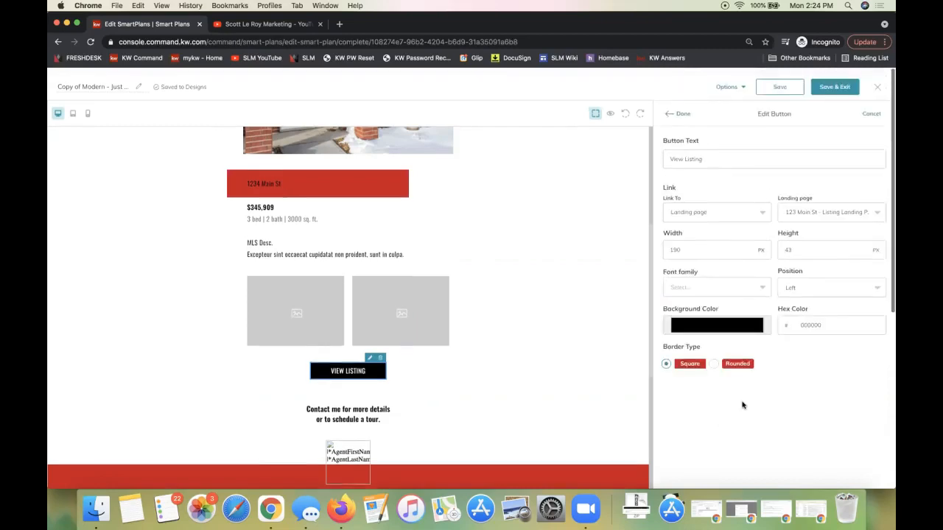
left_click(676, 107)
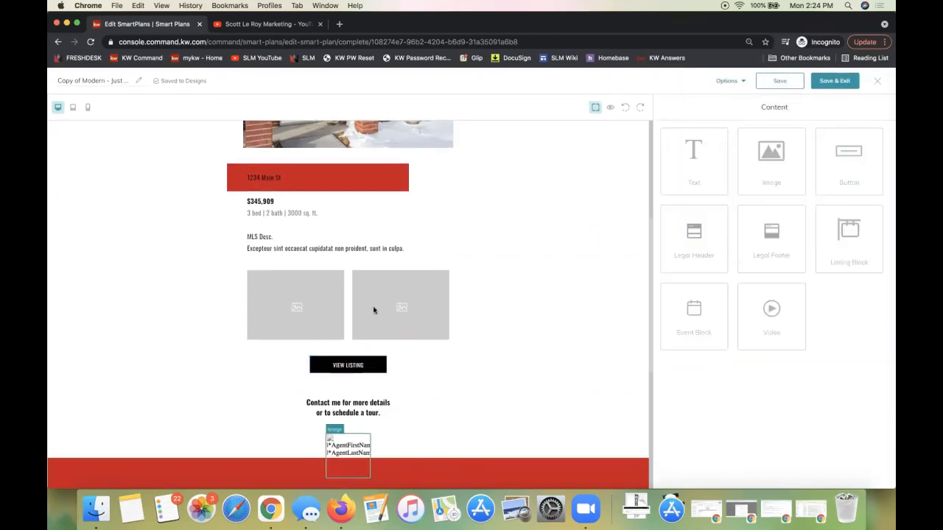
Preview the Copy of Modern - Just Listed email design from header to footer, and close the preview
scroll(488, 320, "up", 3)
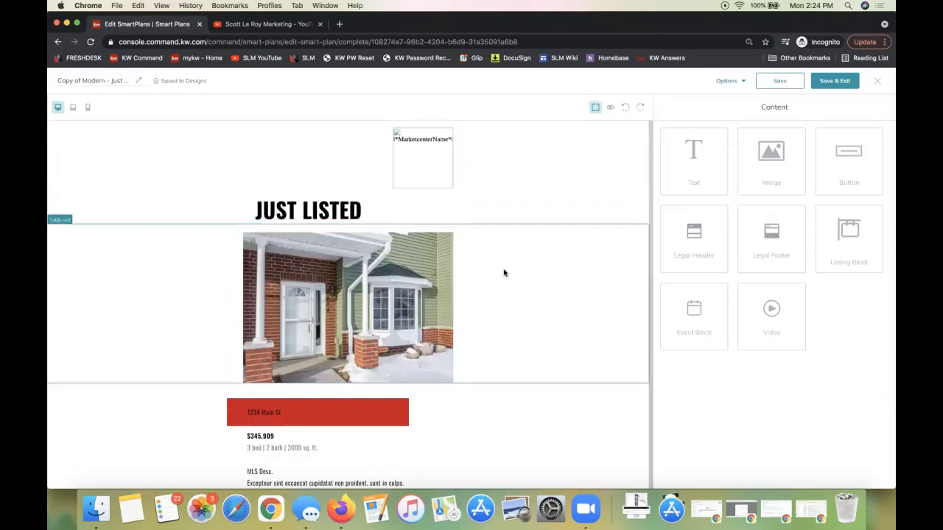
left_click(730, 81)
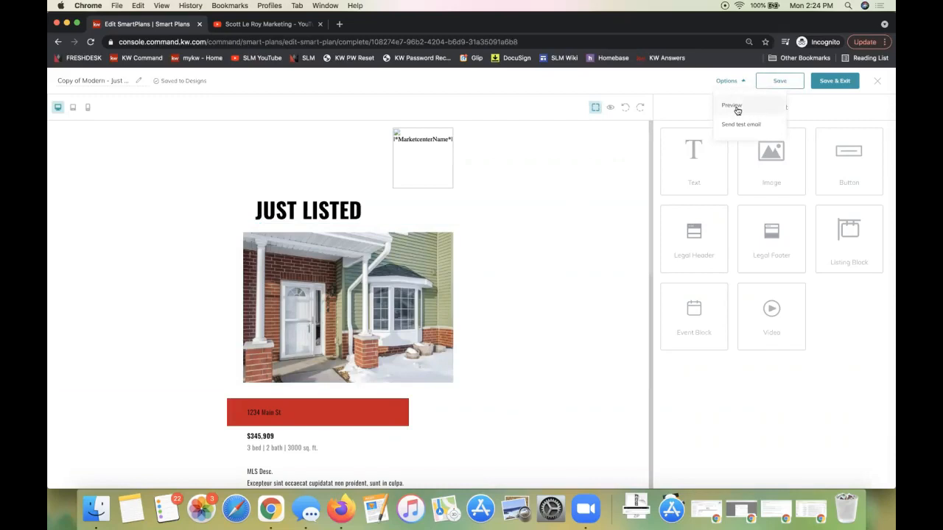
left_click(737, 109)
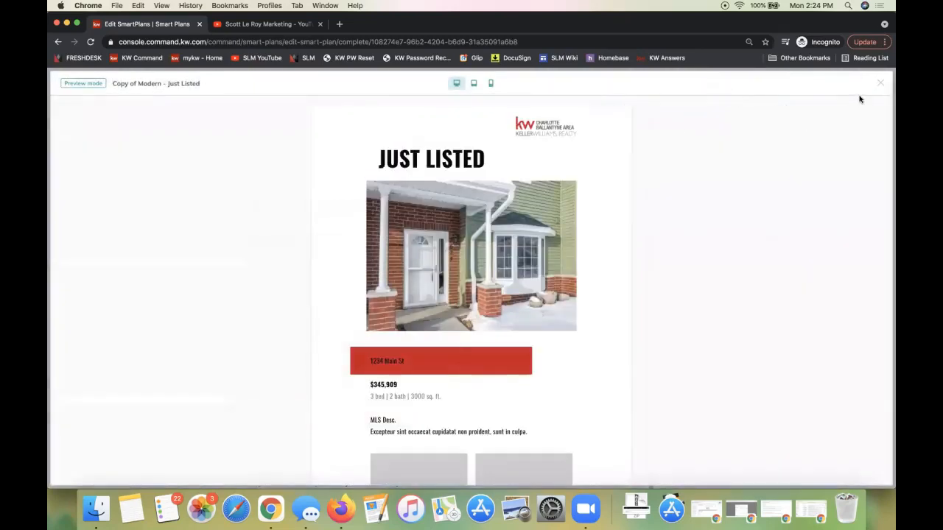
left_click(869, 87)
left_click(729, 83)
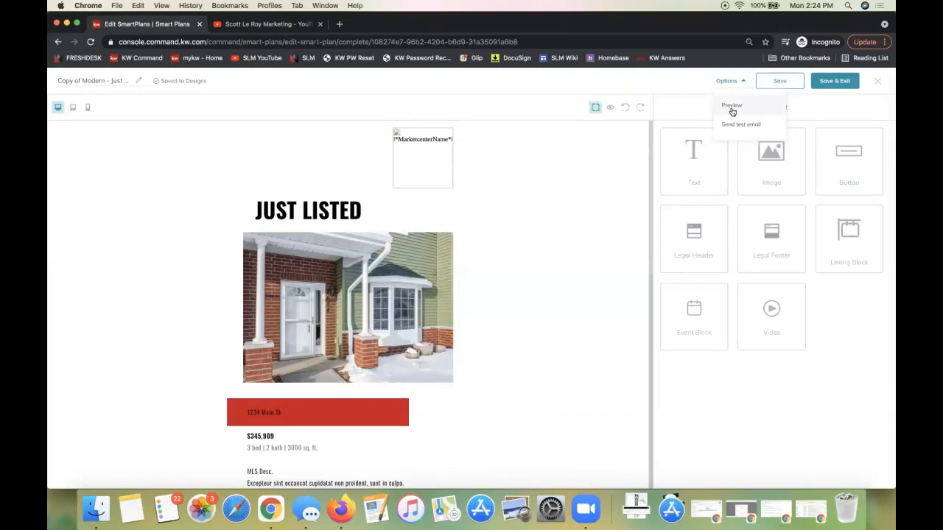
left_click(728, 107)
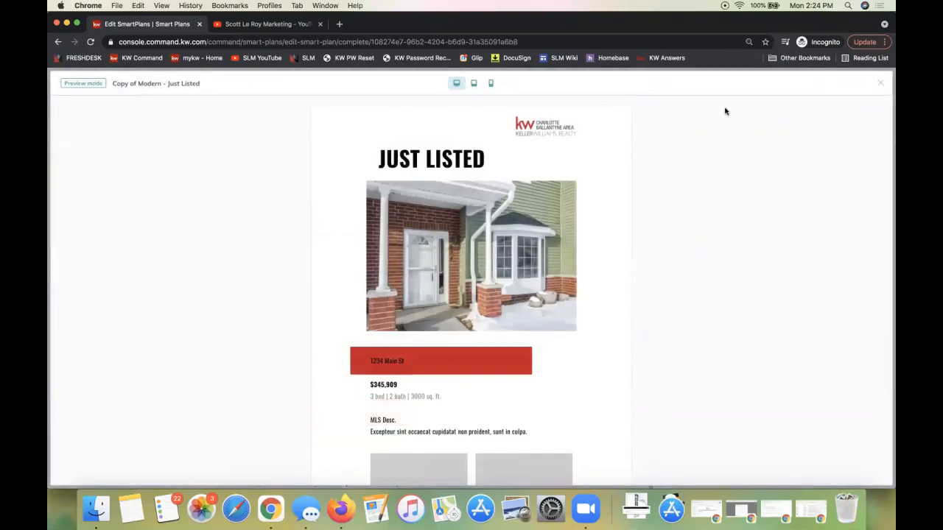
scroll(725, 111, "down", 5)
scroll(724, 111, "down", 5)
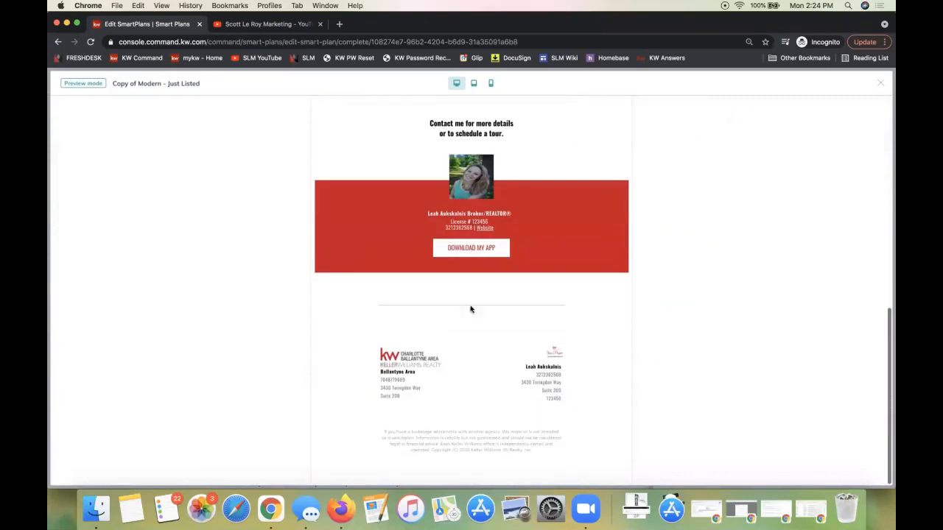
scroll(440, 405, "up", 10)
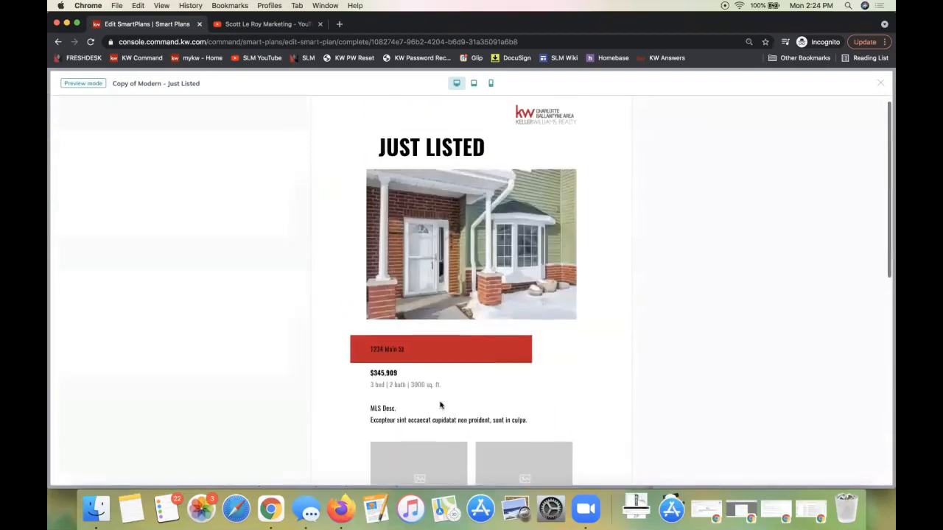
left_click(878, 83)
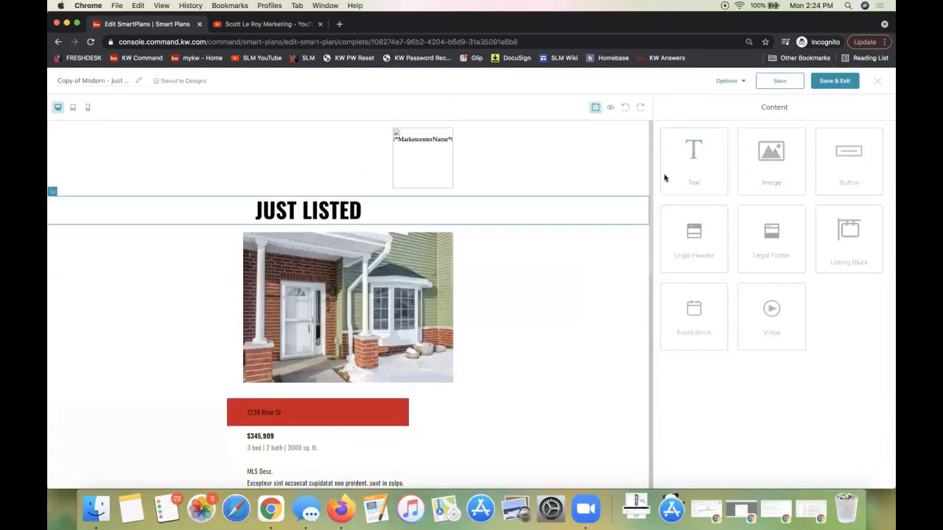
Save and exit the email design, and review the Send Email, Set Delay and Create Task steps of the New Listing SmartPlan
left_click(727, 82)
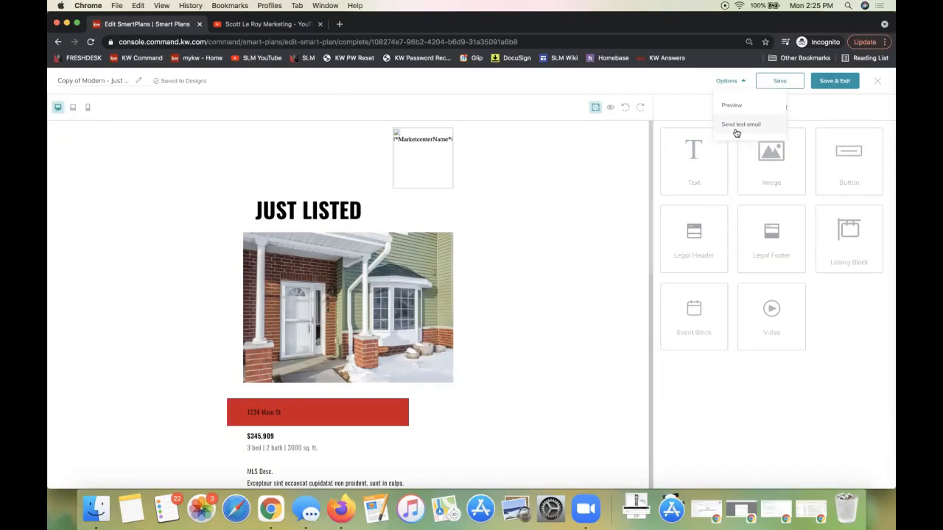
left_click(827, 83)
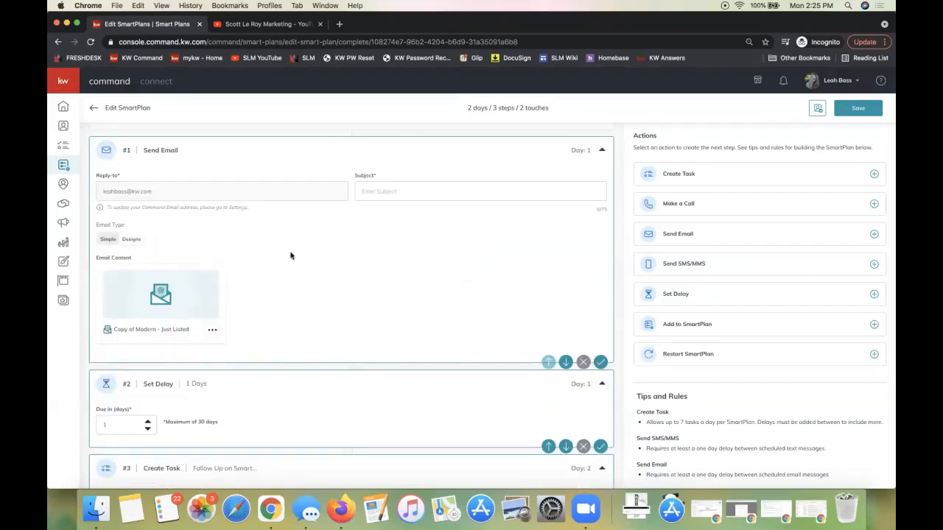
scroll(290, 255, "down", 3)
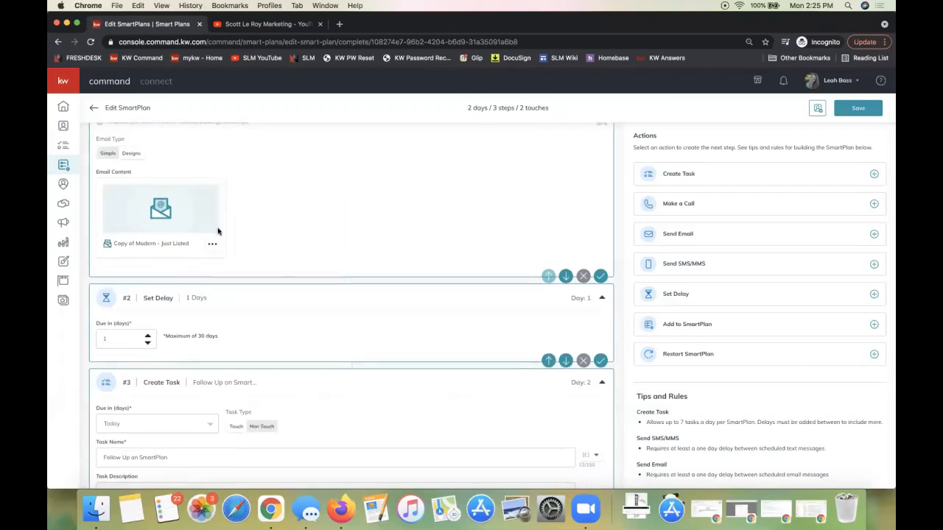
scroll(218, 232, "up", 5)
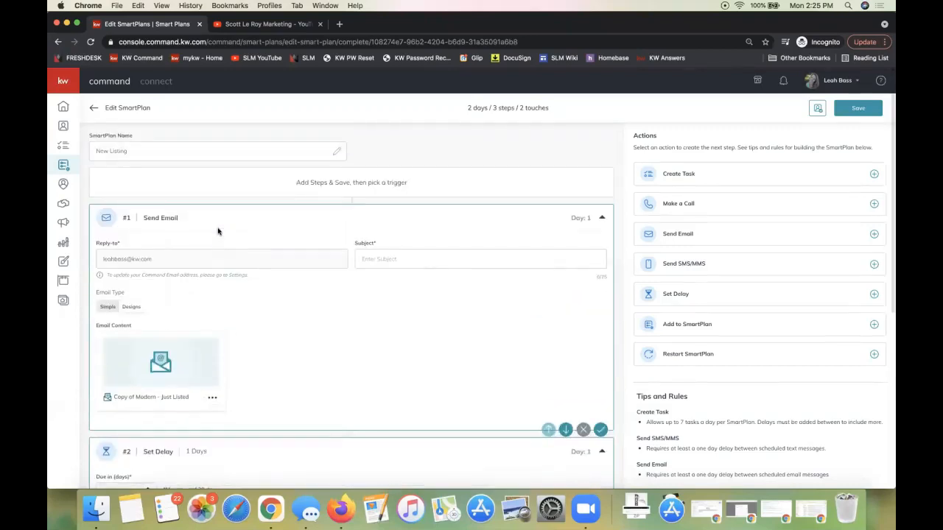
scroll(218, 232, "down", 6)
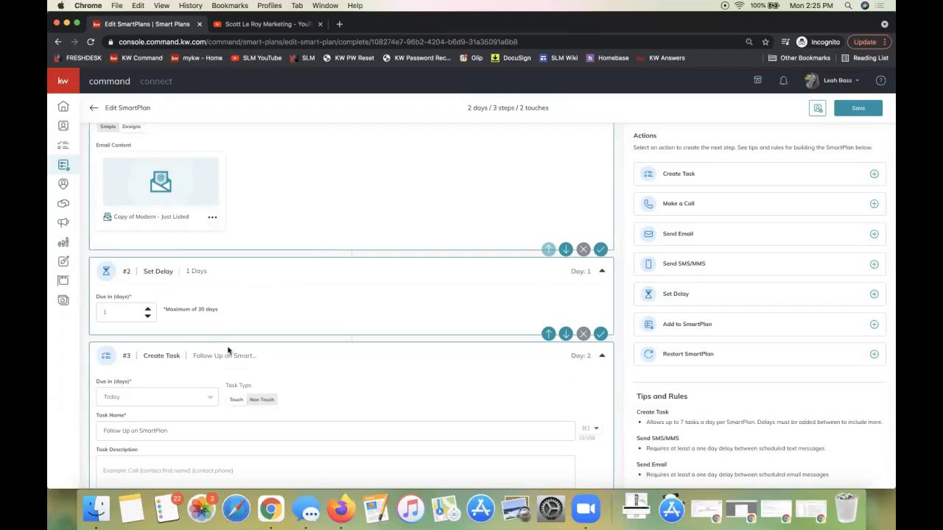
scroll(228, 351, "down", 4)
left_click(162, 353)
scroll(162, 353, "up", 3)
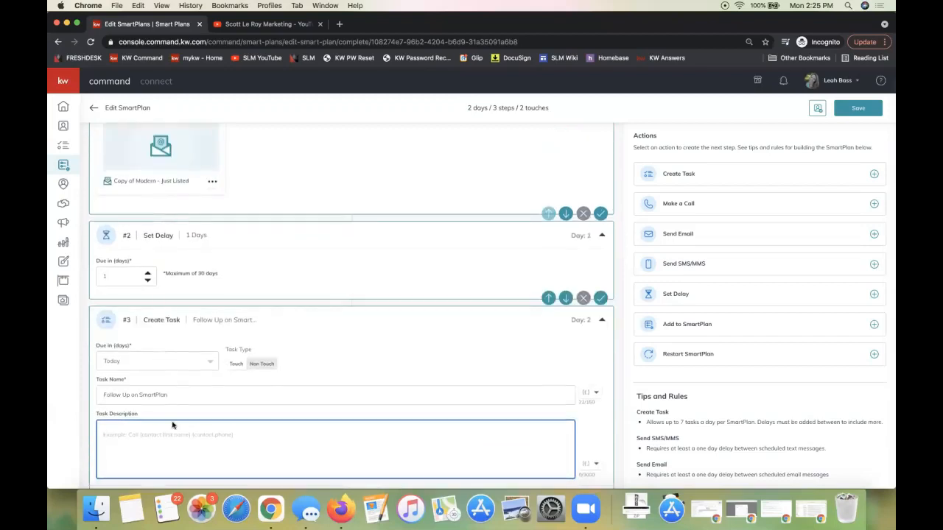
scroll(172, 425, "up", 8)
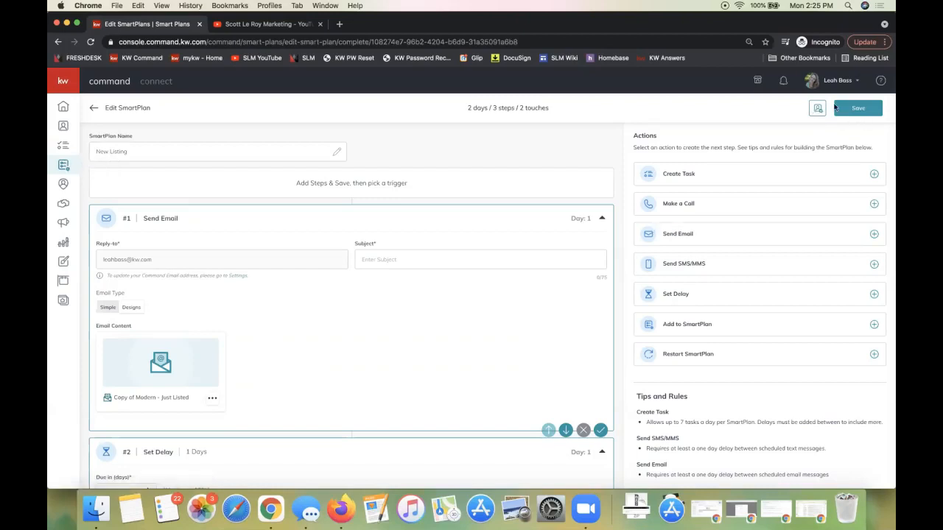
Set the Send Email step's subject to "Just Listed" and save the SmartPlan
left_click(872, 116)
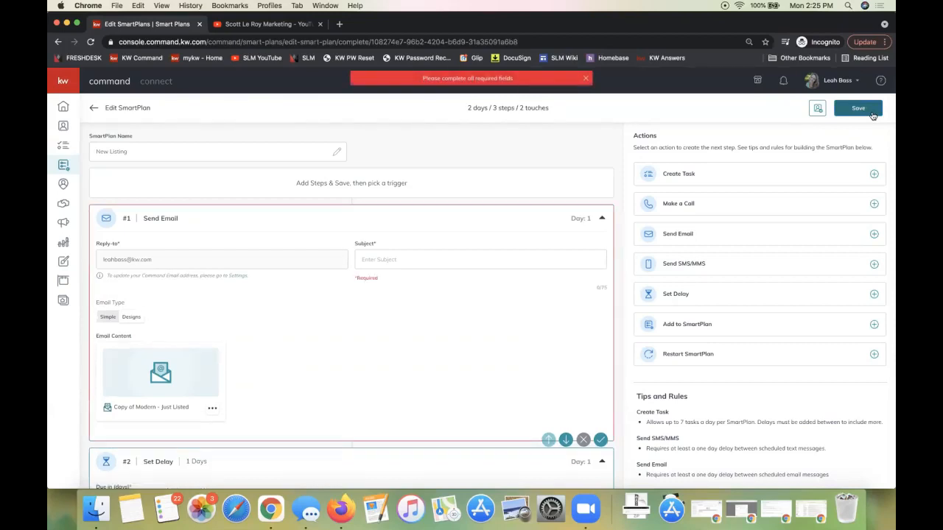
left_click(535, 251)
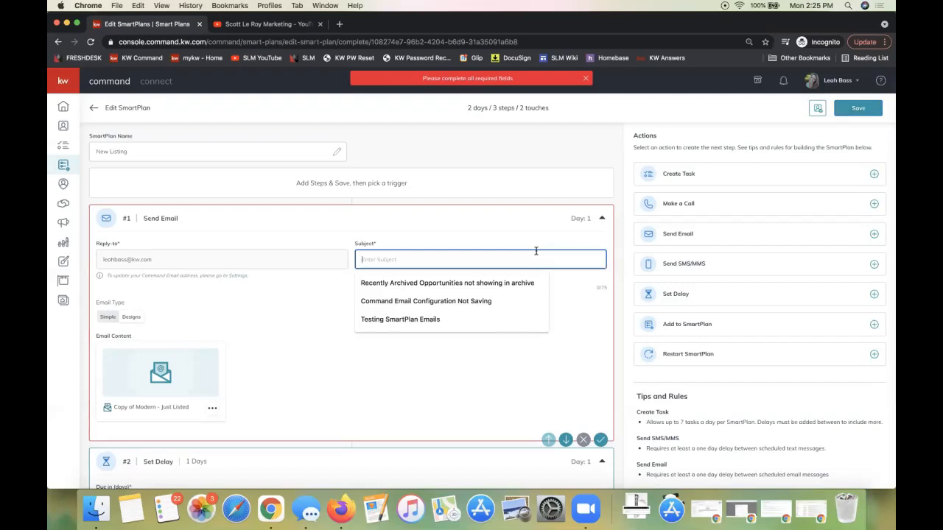
type("Just Listed")
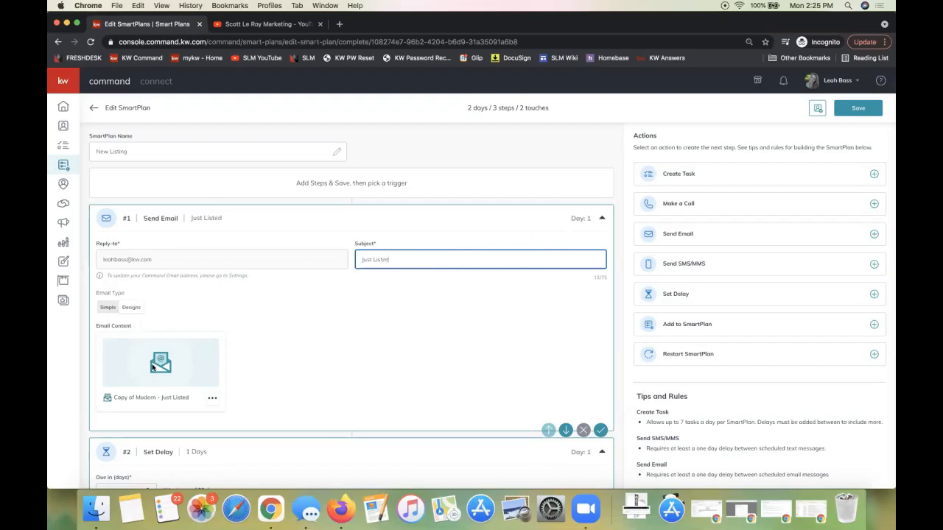
left_click(848, 110)
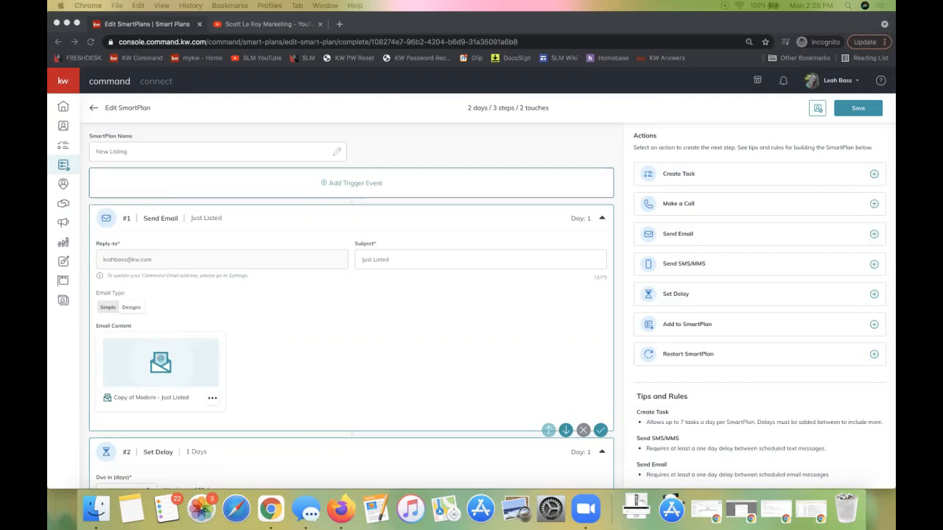
Switch to the SmartPlans Class Google Doc in a maximized window and search for "email" to locate the Create a Custom Email Design tip
left_click_drag(895, 199, 497, 2)
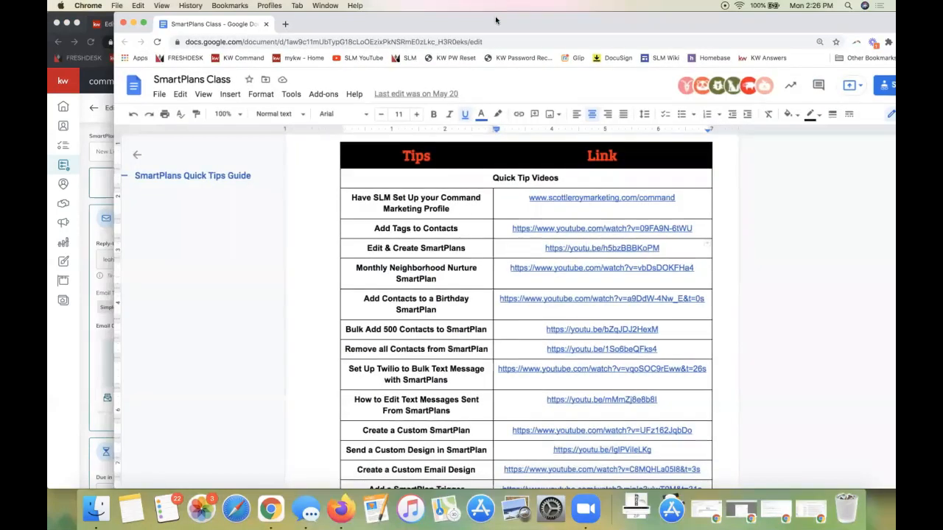
double_click(684, 27)
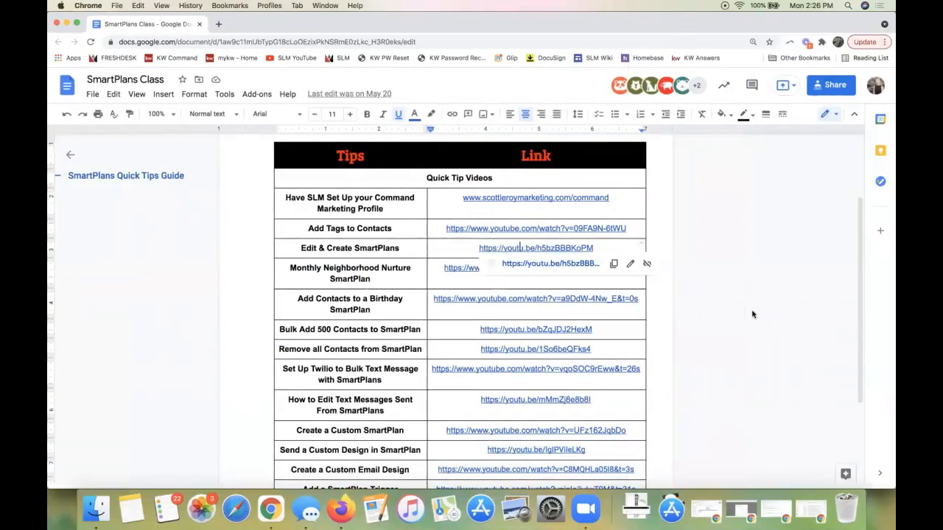
key("super+f")
type("landing")
key("BackSpace")
key("BackSpace")
key("BackSpace")
key("BackSpace")
key("BackSpace")
key("BackSpace")
key("BackSpace")
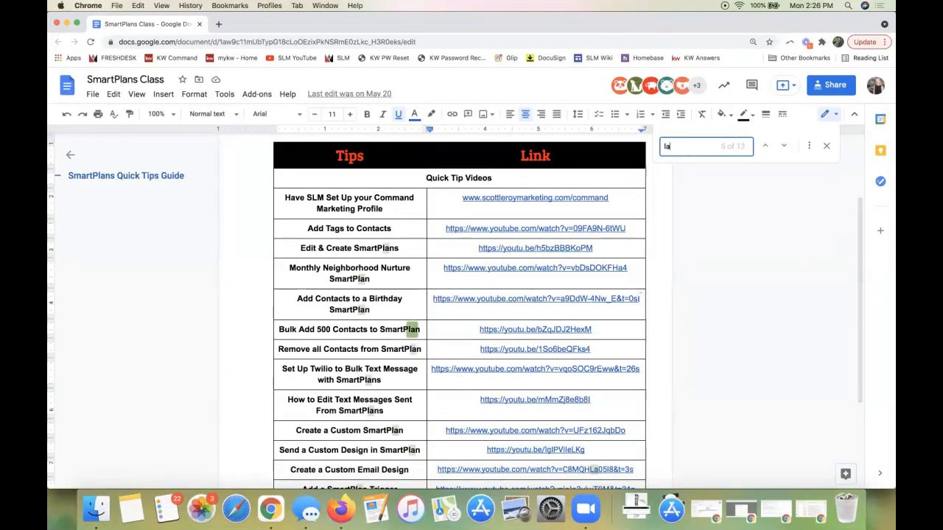
type("email")
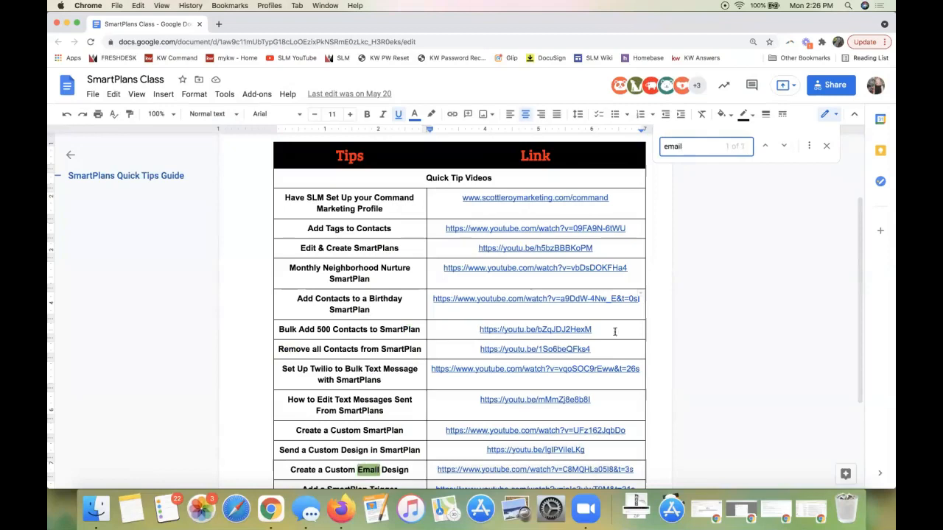
triple_click(333, 470)
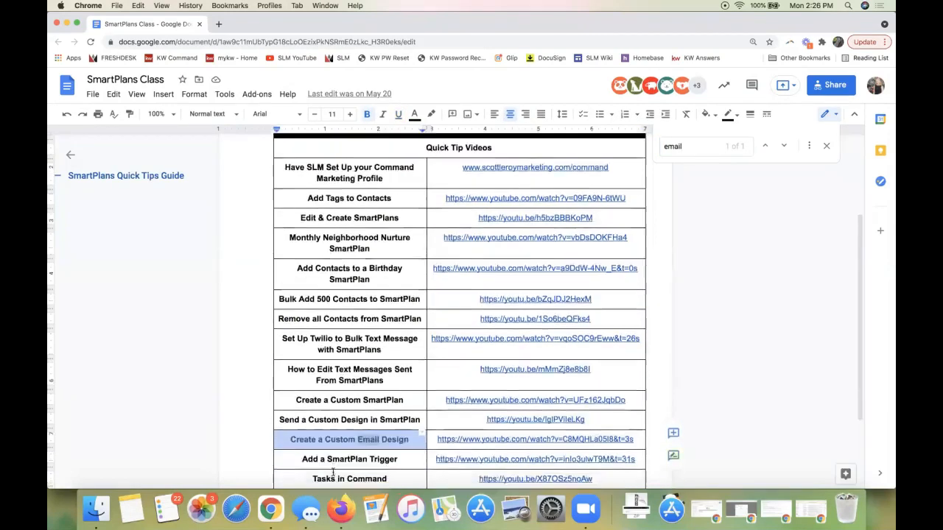
scroll(354, 471, "down", 4)
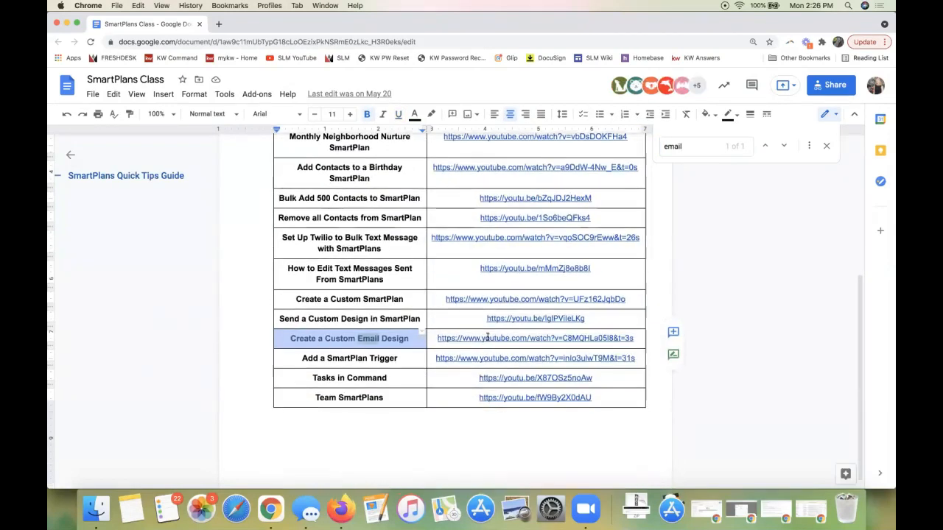
Show the video link preview for the Create a Custom Email Design tip, and dismiss it
left_click(590, 337)
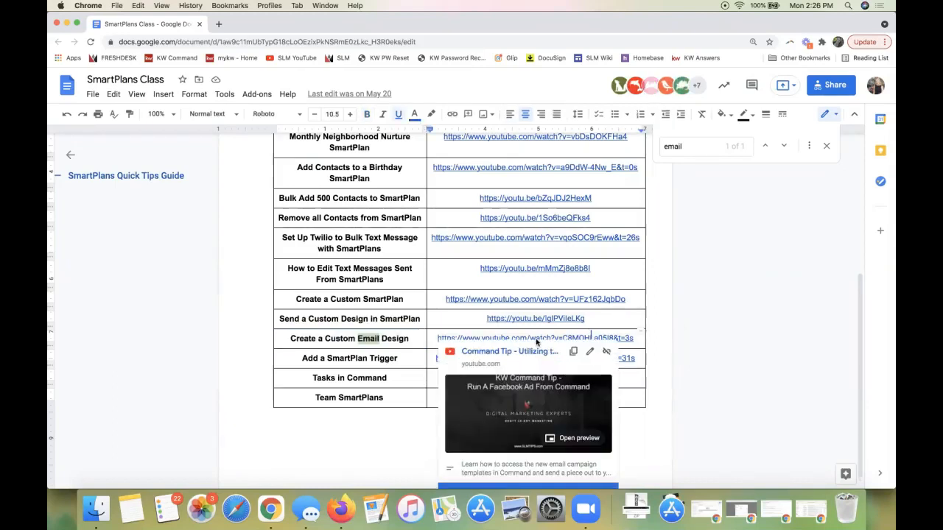
left_click(507, 337)
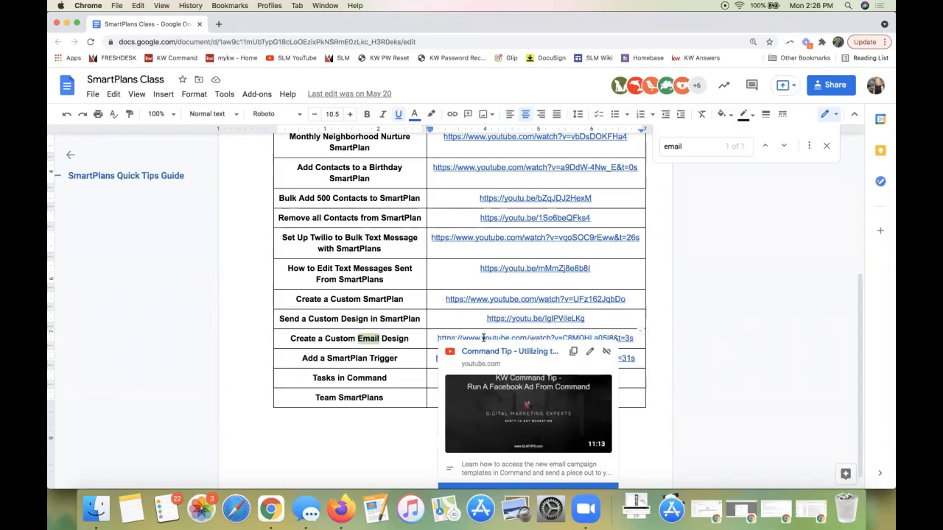
triple_click(368, 341)
left_click(515, 339)
left_click(697, 345)
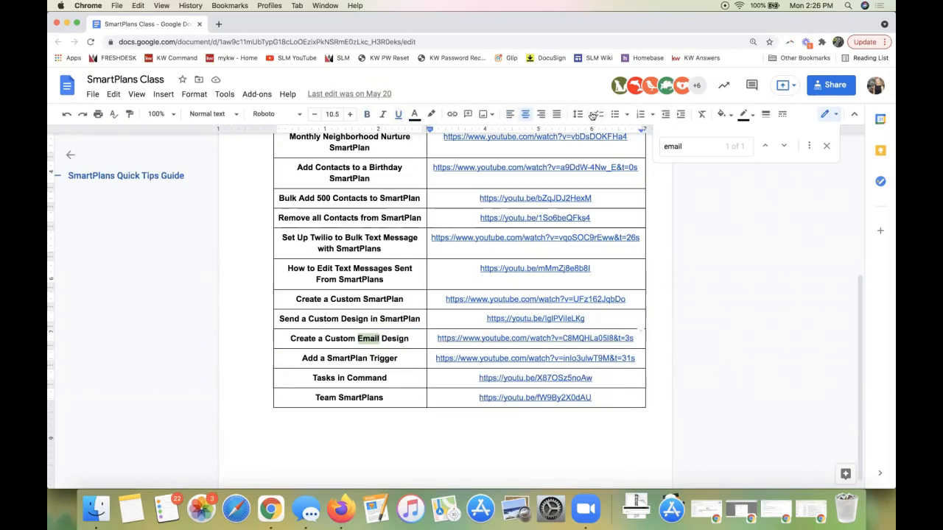
Open the Scott Le Roy Marketing YouTube channel in a new browser tab and pause its intro video
left_click(218, 24)
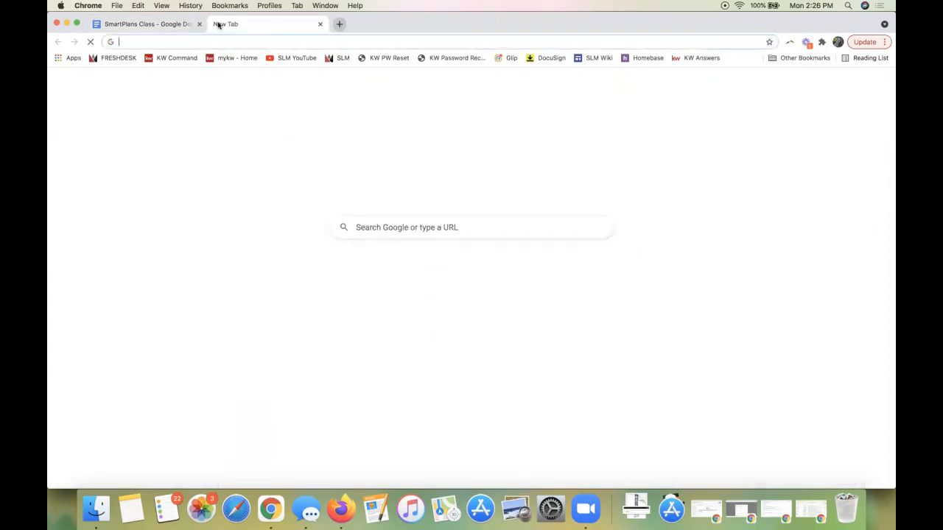
left_click(296, 62)
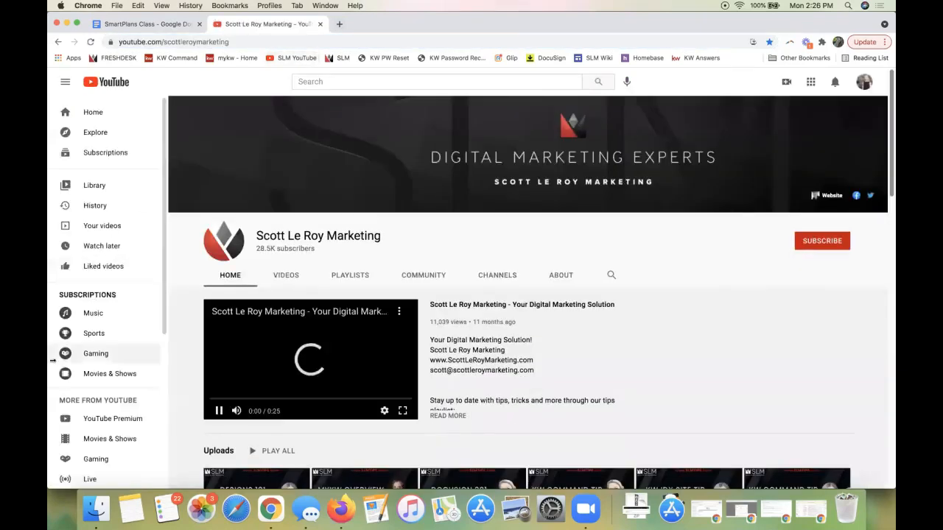
left_click(219, 411)
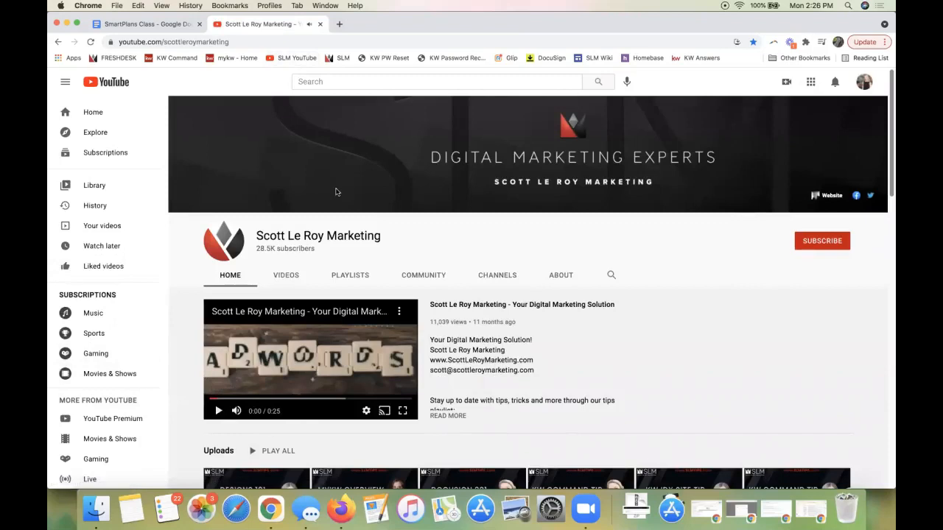
Highlight the channel's web address and look through the video uploads on its home page
left_click(207, 41)
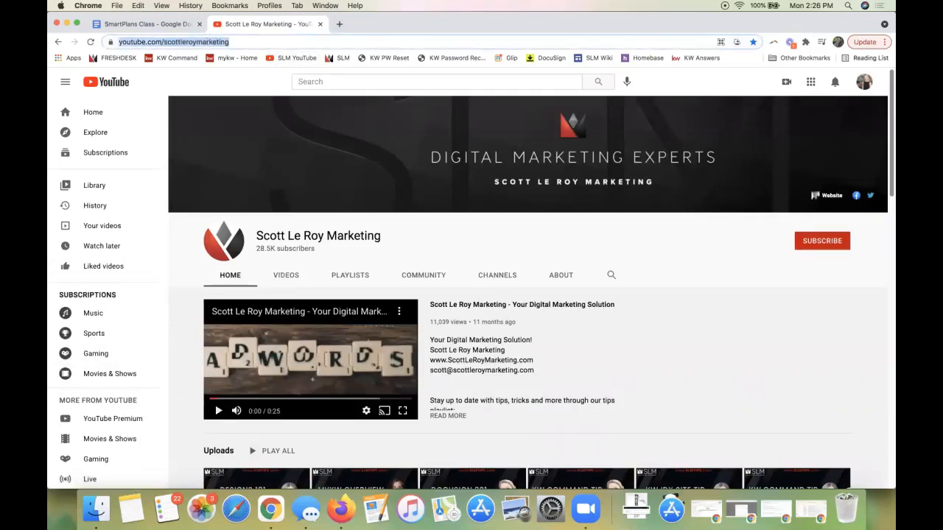
scroll(330, 421, "down", 3)
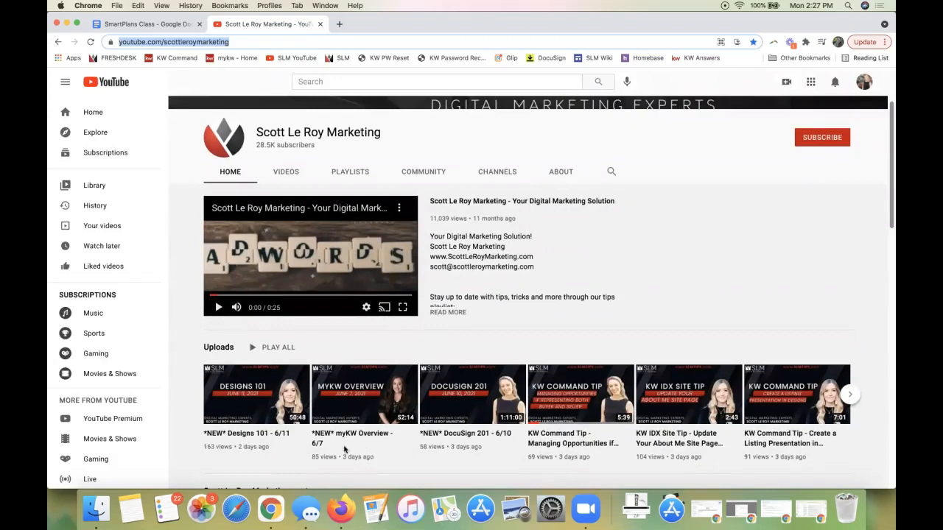
scroll(740, 422, "down", 2)
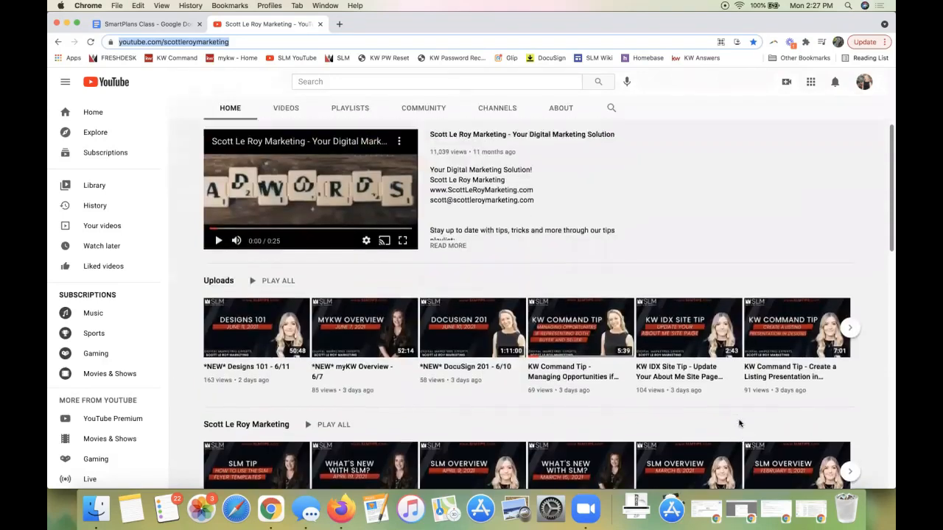
scroll(739, 423, "up", 5)
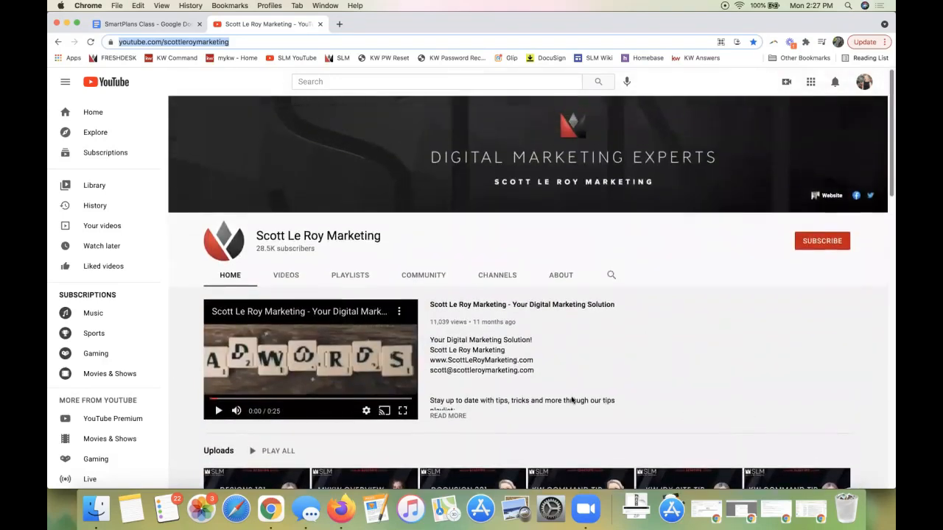
scroll(603, 399, "down", 2)
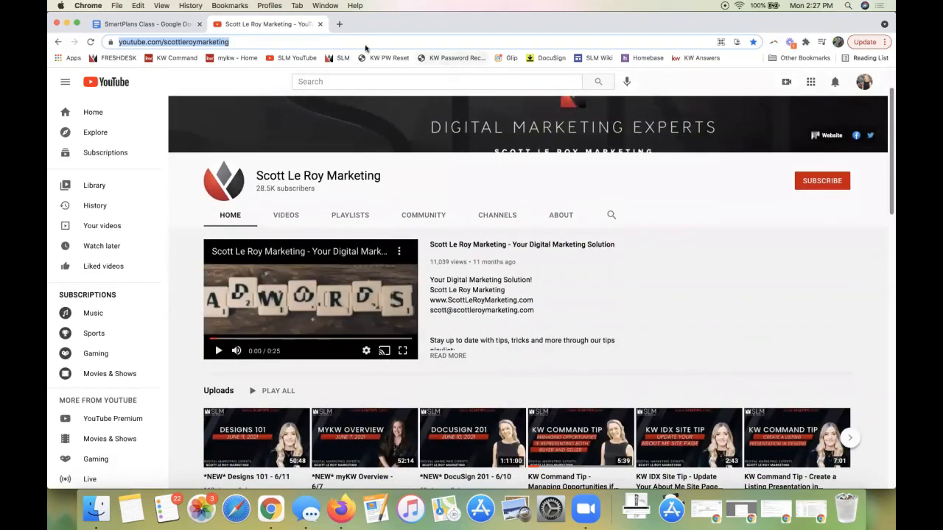